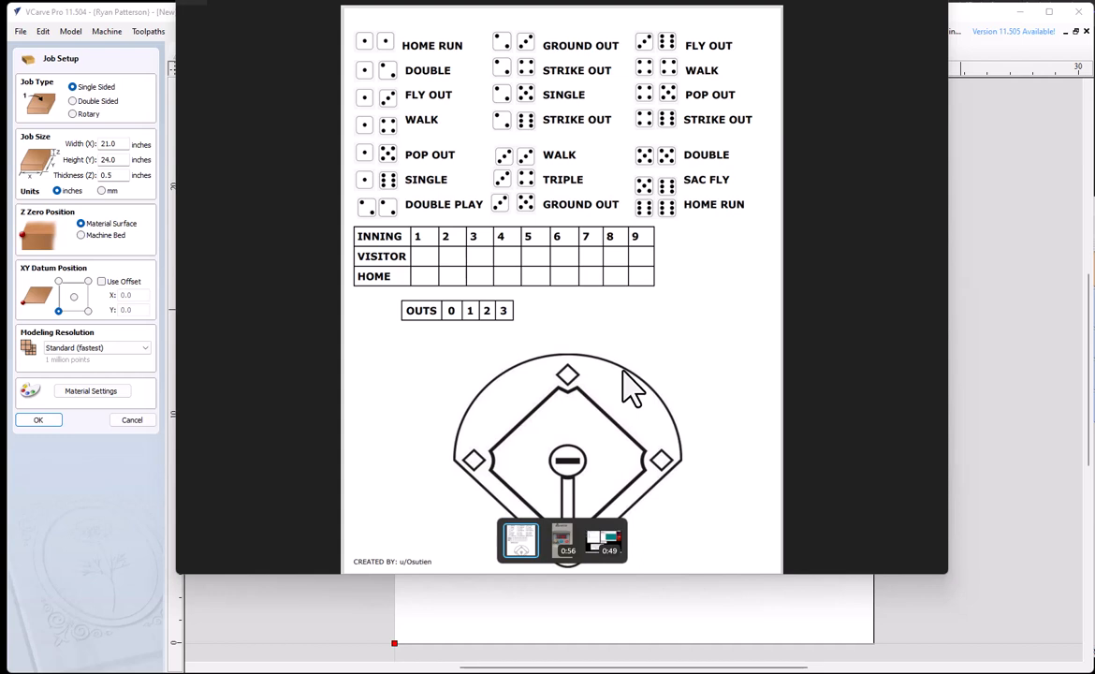
Leave the baseball game reference image and accept the single-sided job setup of 21 x 24 x 0.5 inches
left_click(128, 506)
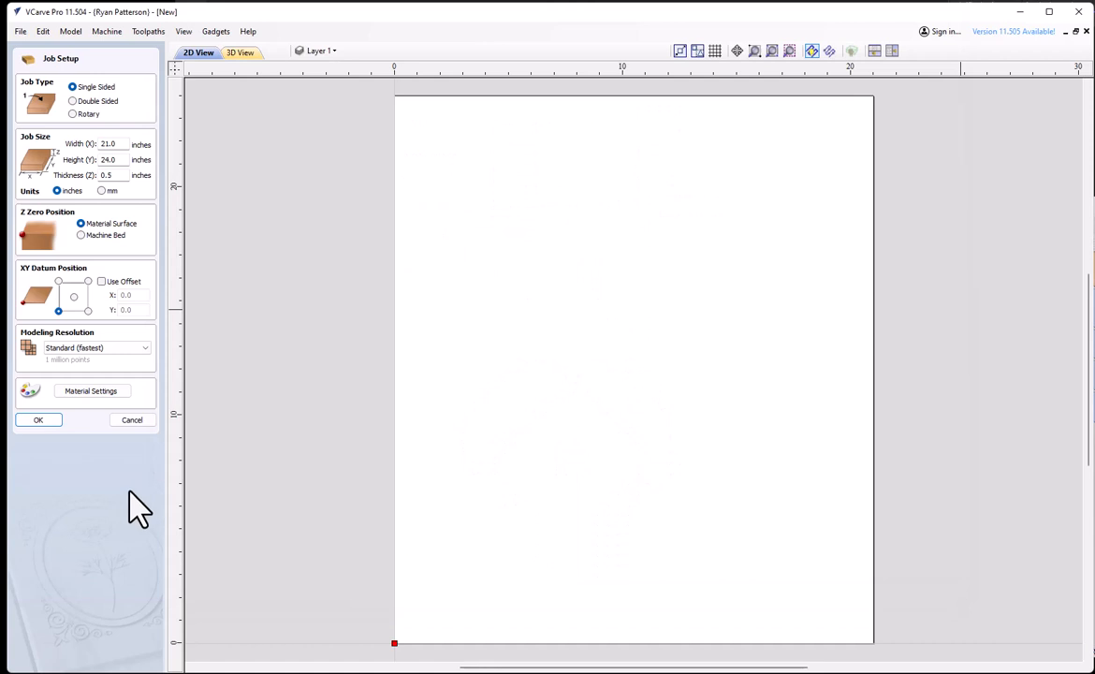
left_click(120, 160)
left_click(39, 419)
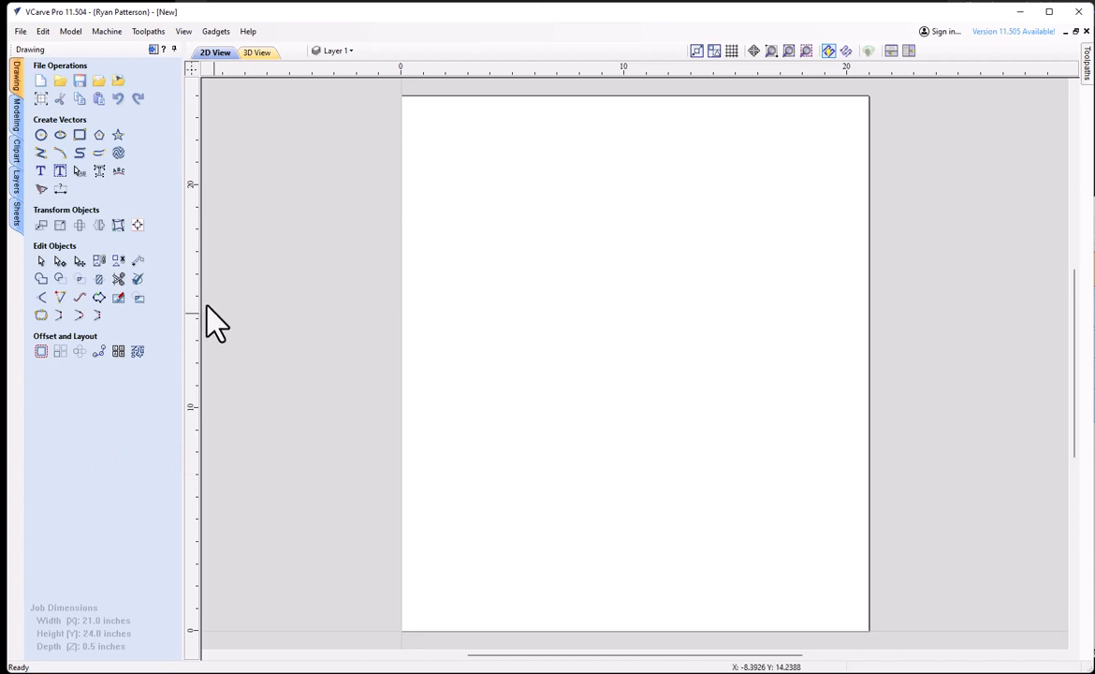
Draw a square-cornered rectangle within the job area and set it to 12 inches wide and 16 inches high
left_click(79, 137)
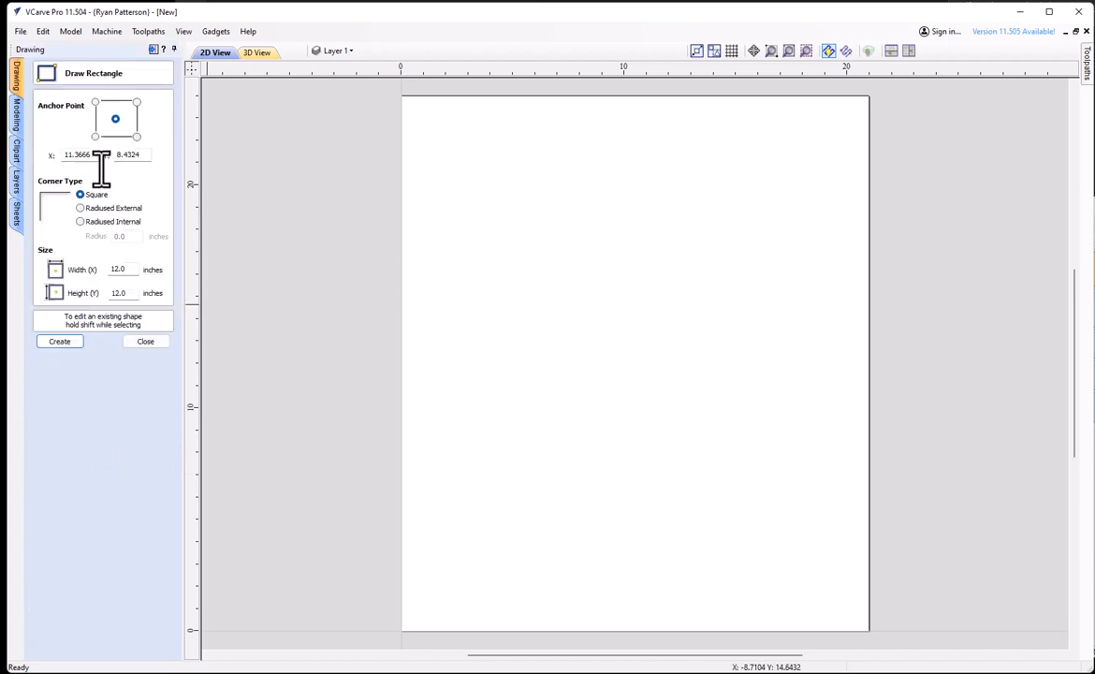
left_click_drag(520, 554, 811, 177)
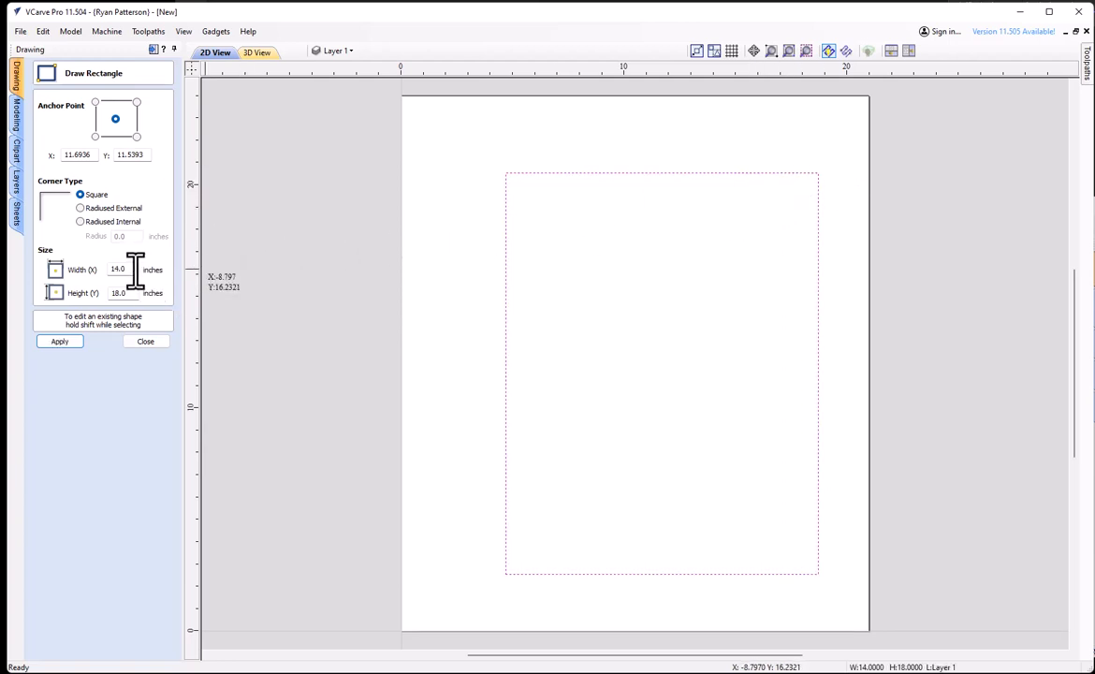
left_click_drag(134, 270, 90, 278)
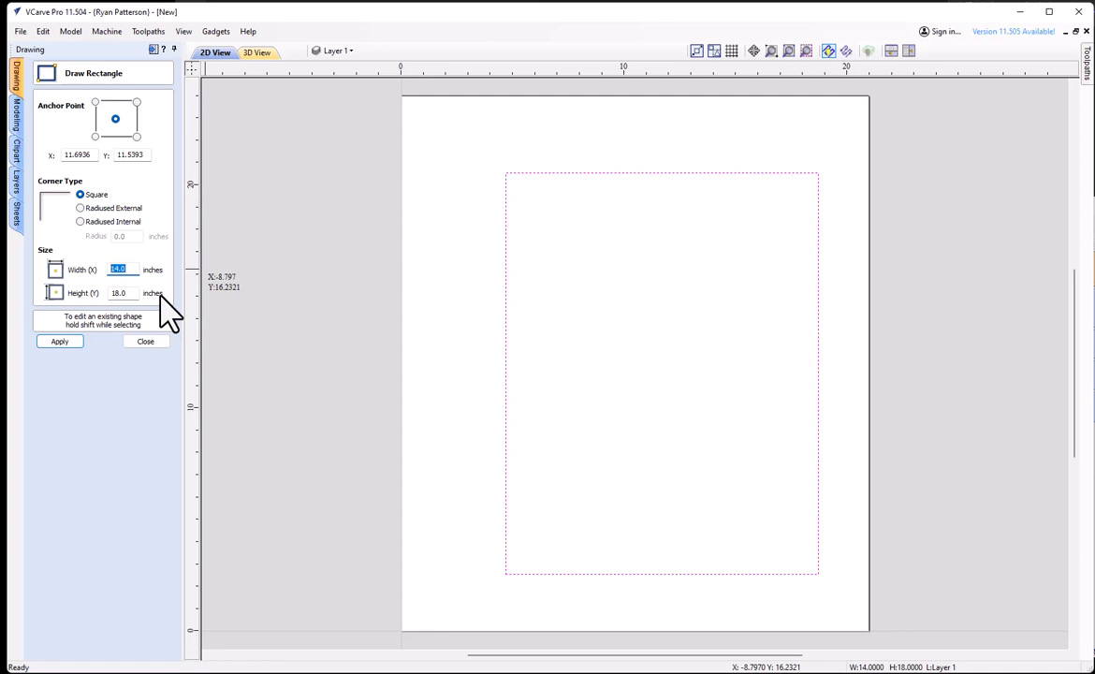
type("12")
left_click_drag(125, 292, 108, 296)
type("16")
left_click(75, 340)
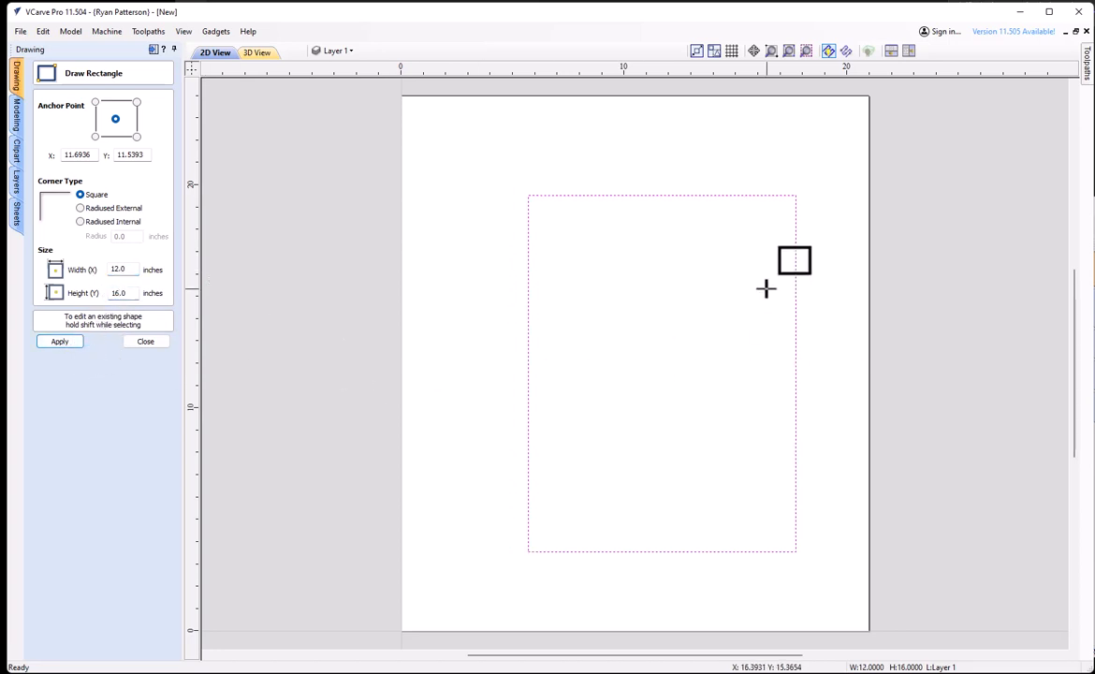
left_click(146, 342)
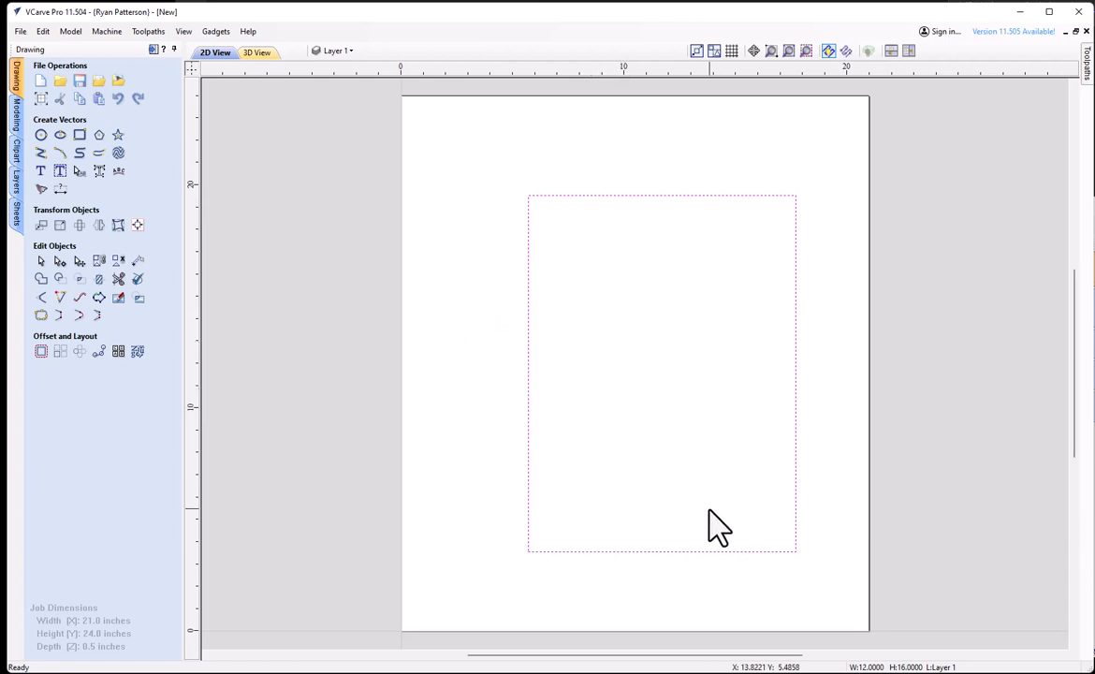
Draw a second rectangle in the lower part of the board outline and size it to 7 x 7 inches
left_click(79, 137)
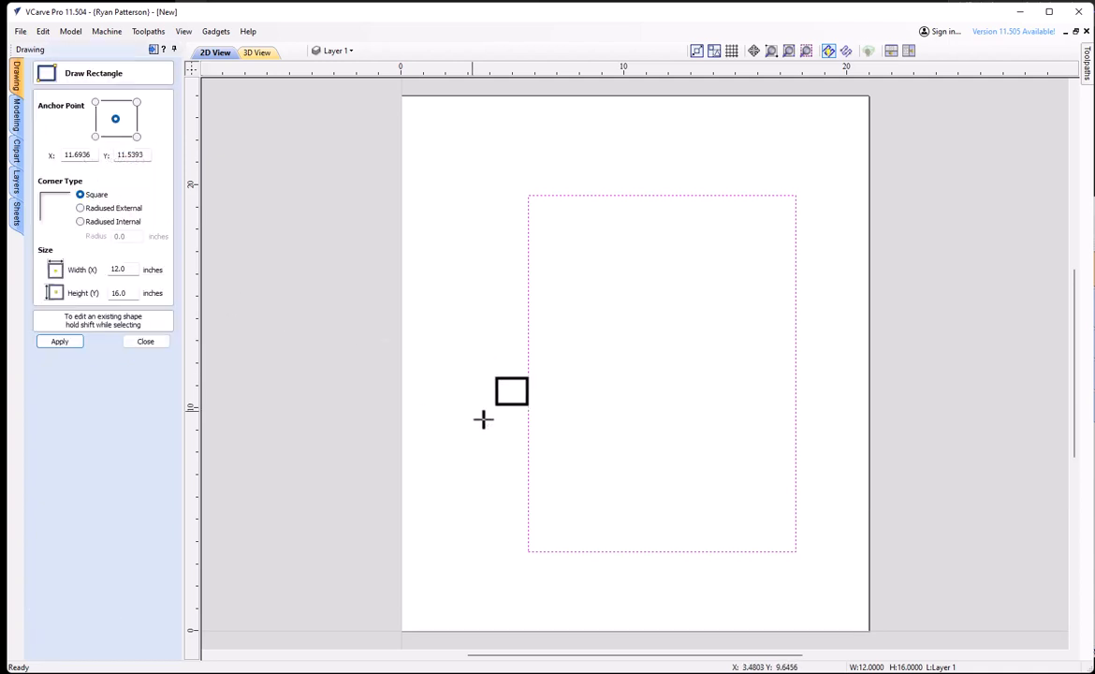
left_click_drag(588, 510, 738, 371)
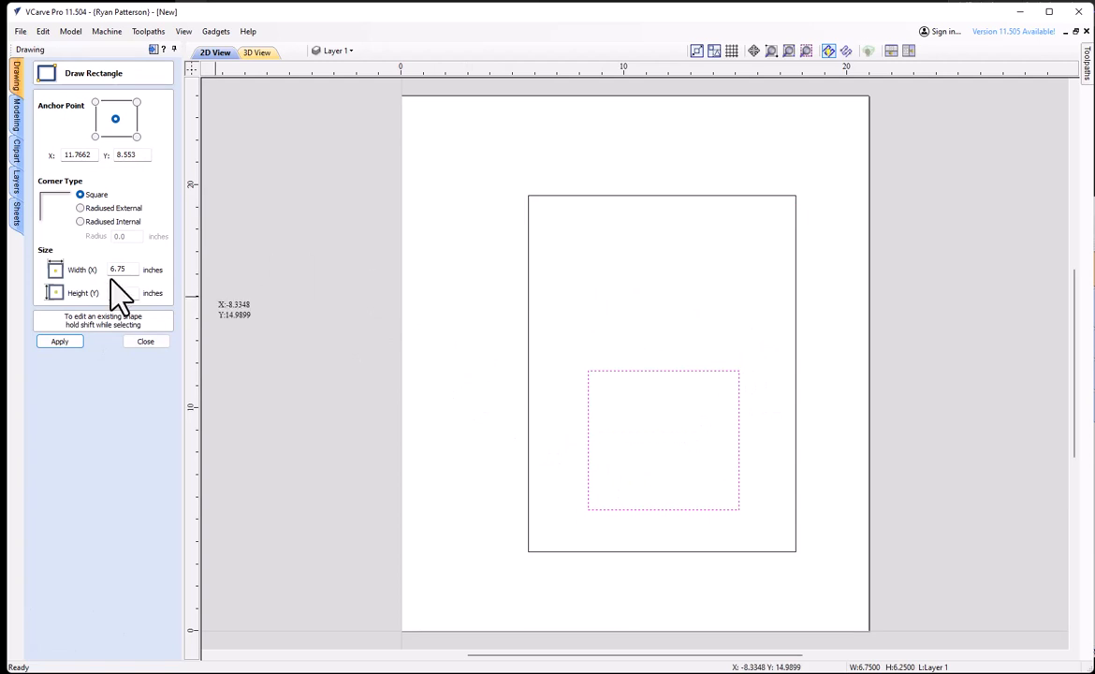
left_click_drag(132, 269, 92, 269)
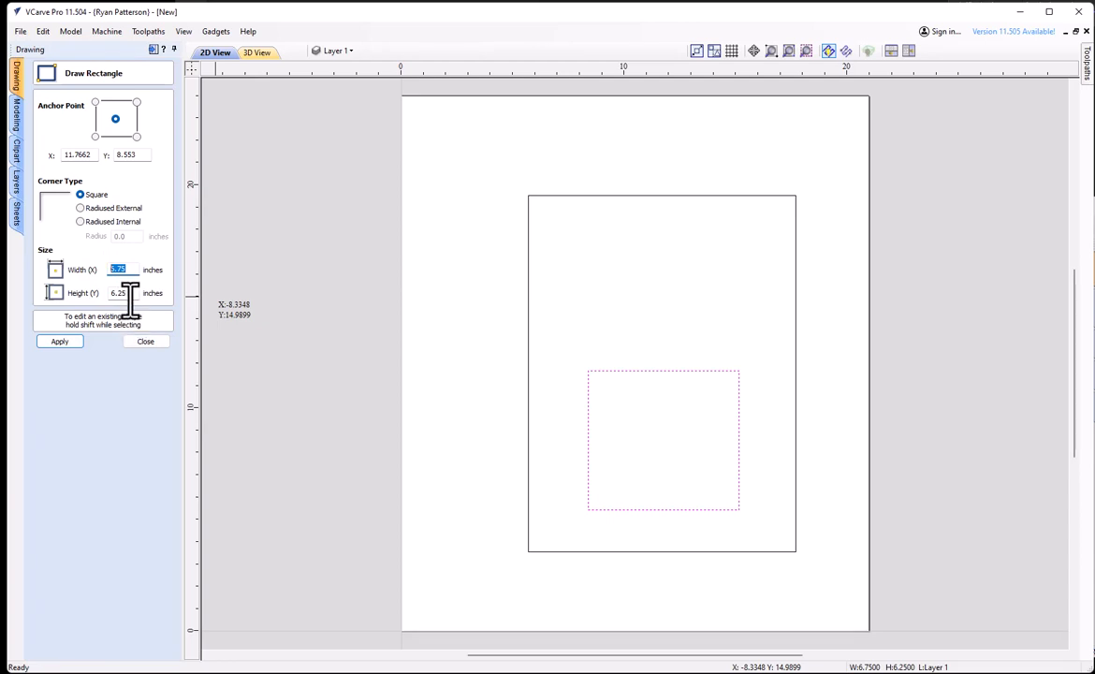
type("7")
left_click_drag(130, 293, 93, 293)
type("7")
left_click(59, 342)
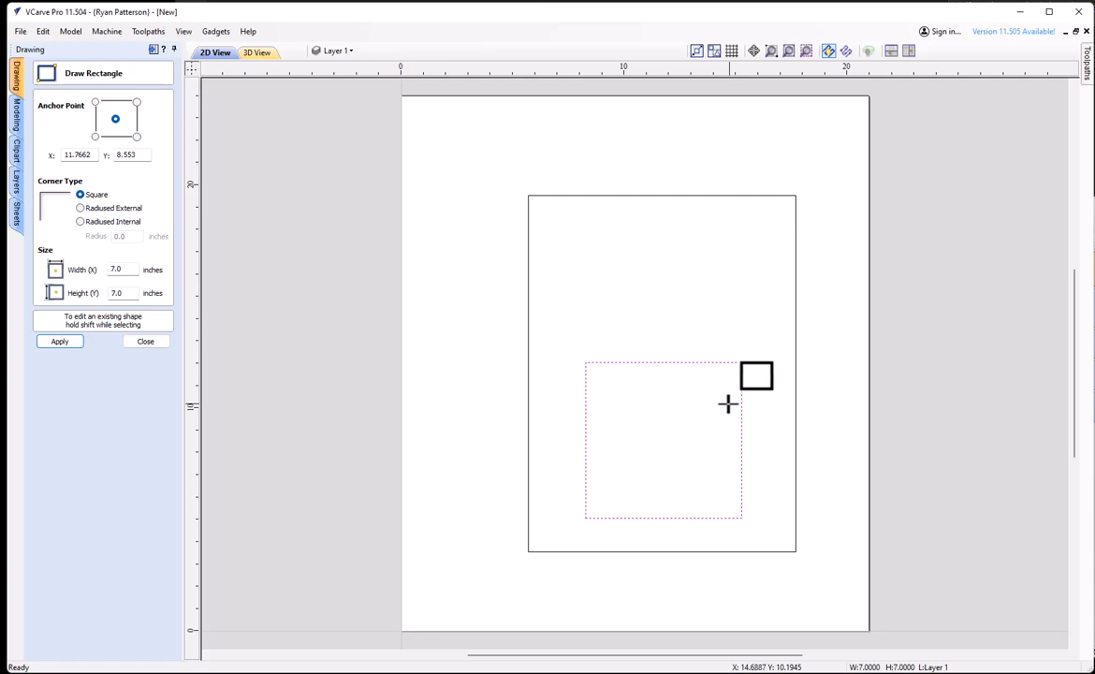
left_click(146, 341)
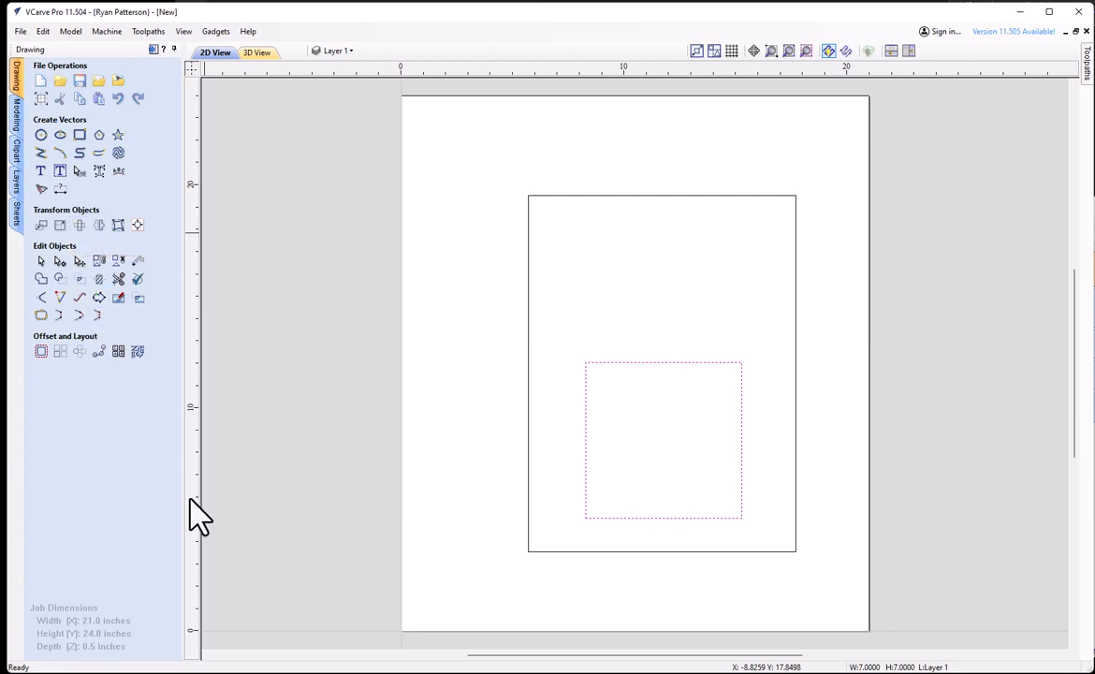
Rotate the 7-inch square by a relative 45 degrees about its centre to form a diamond
key("r")
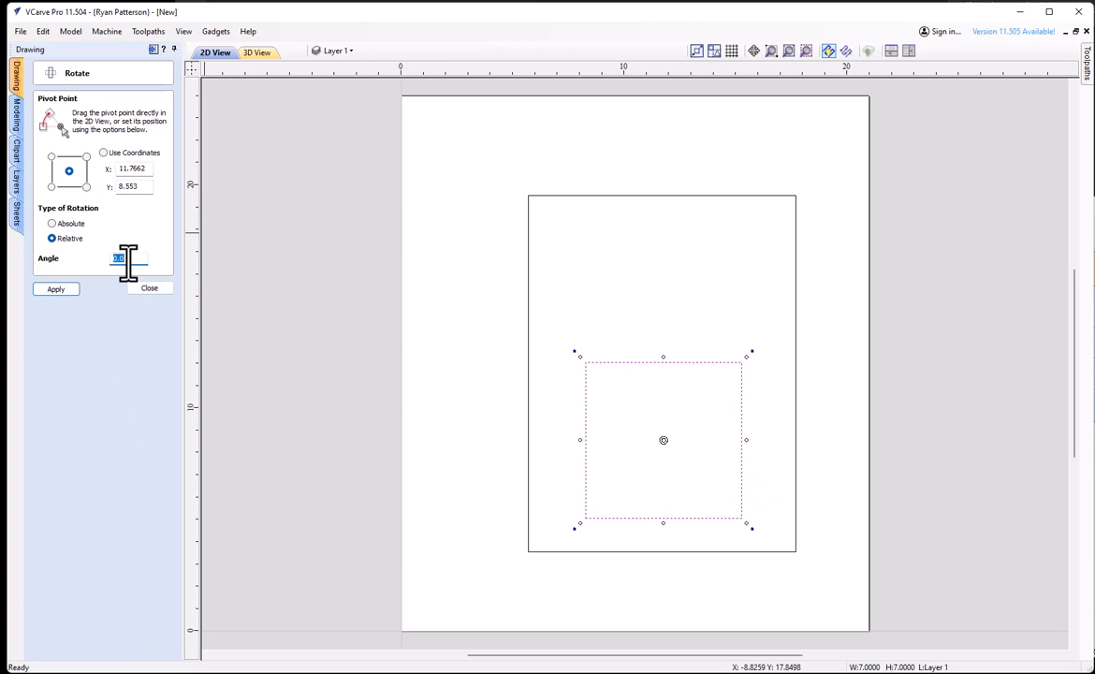
type("45")
left_click(58, 290)
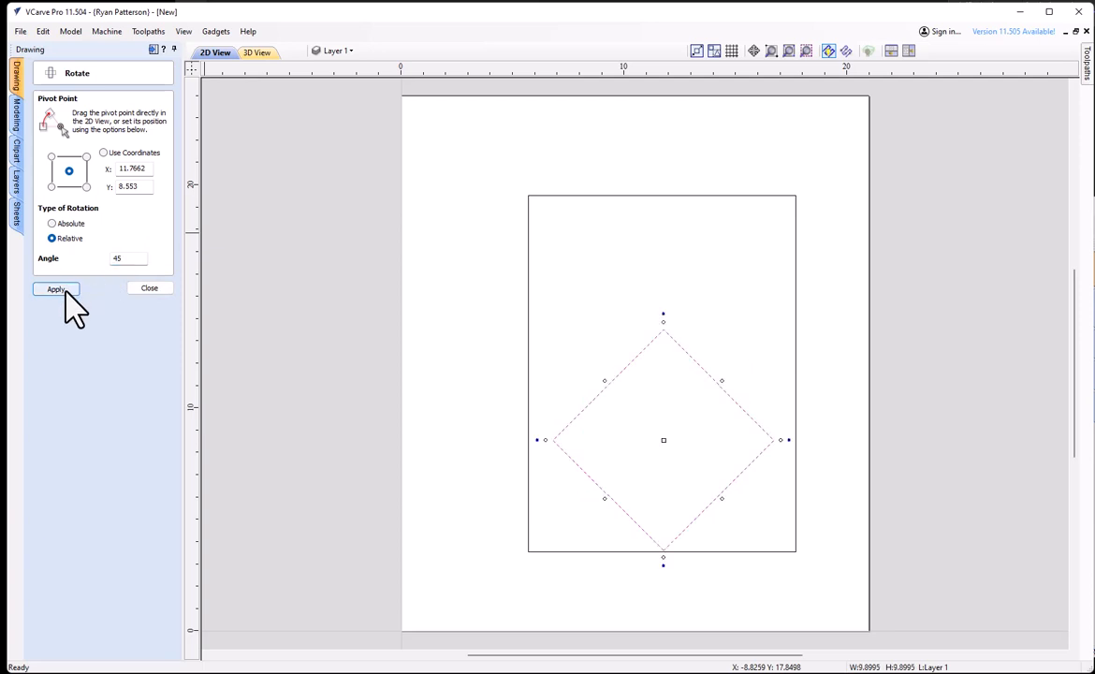
left_click(150, 288)
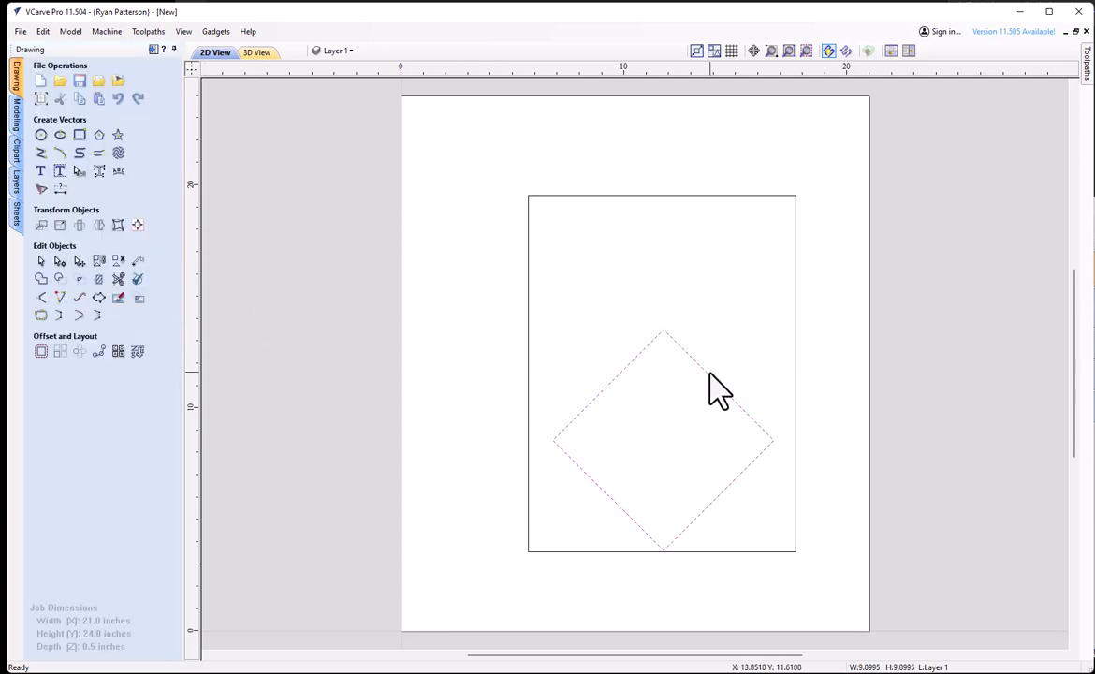
Open the diamond for node editing and examine the editing options for its top point and upper-left span
left_click(737, 370)
left_click_drag(738, 359, 700, 402)
left_click(60, 262)
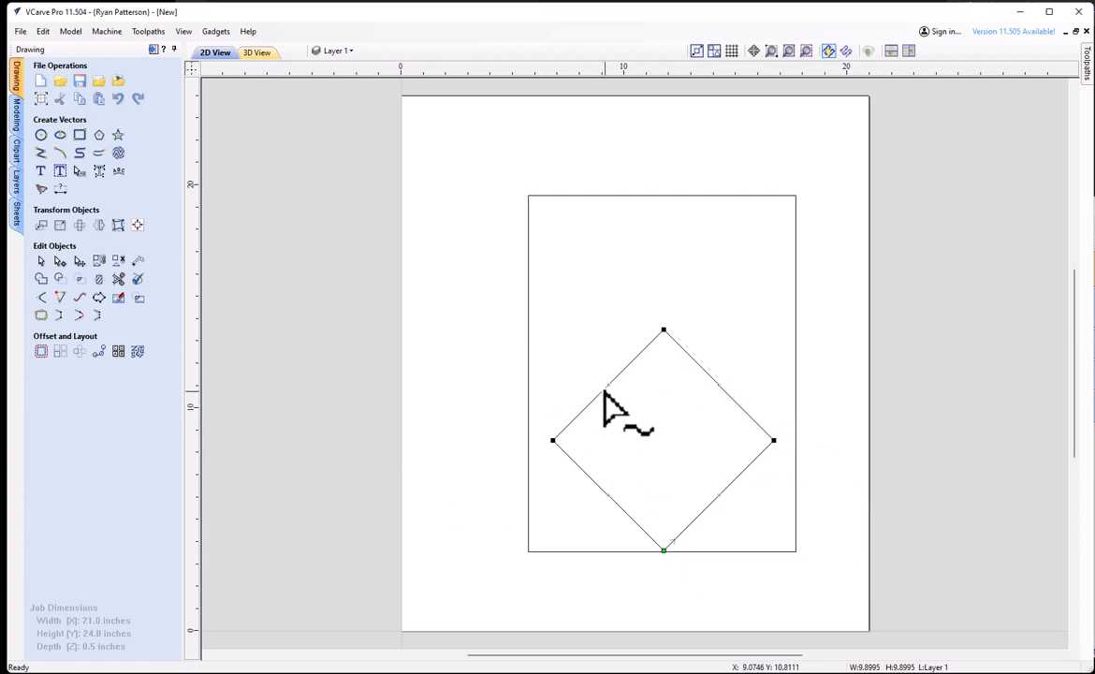
right_click(663, 327)
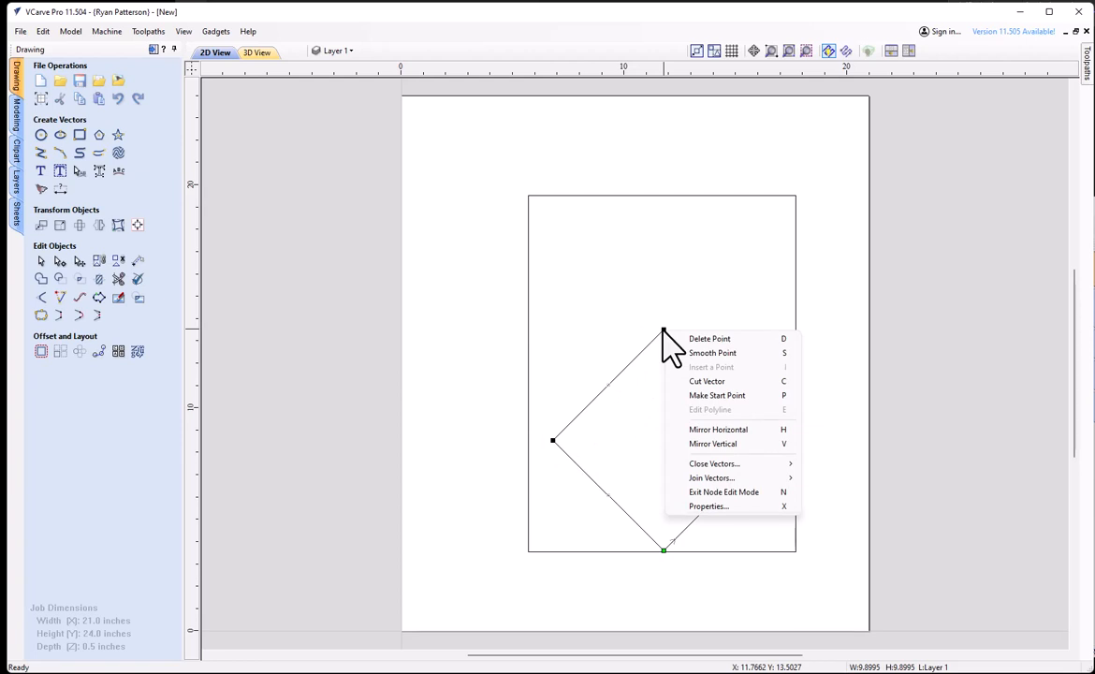
left_click(786, 339)
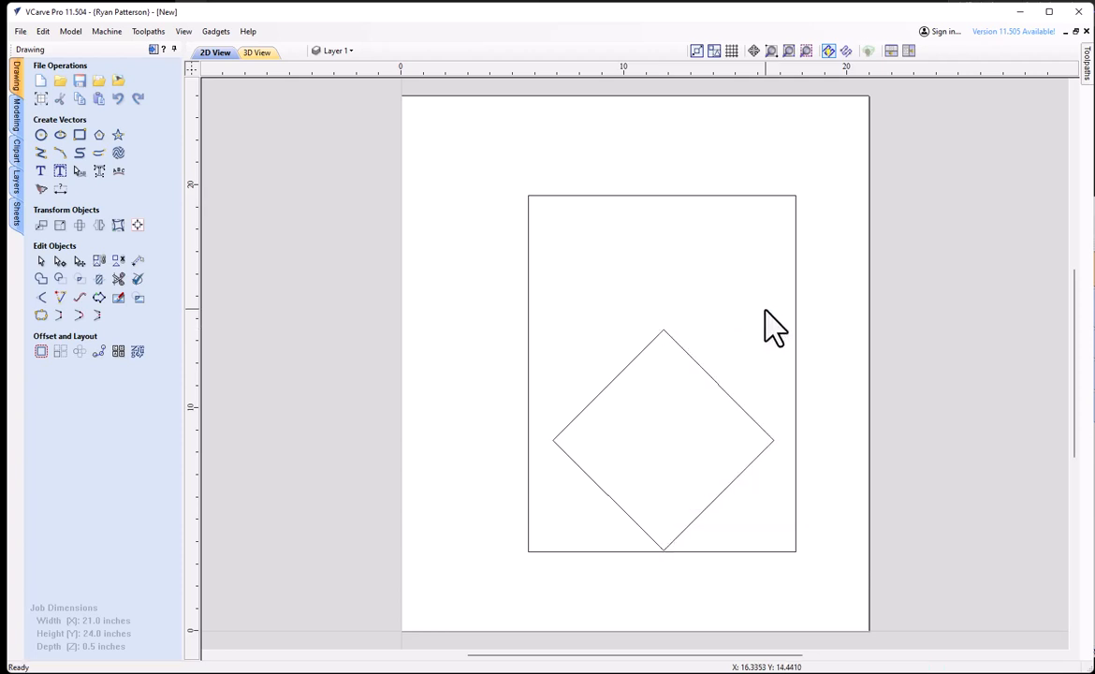
right_click(643, 355)
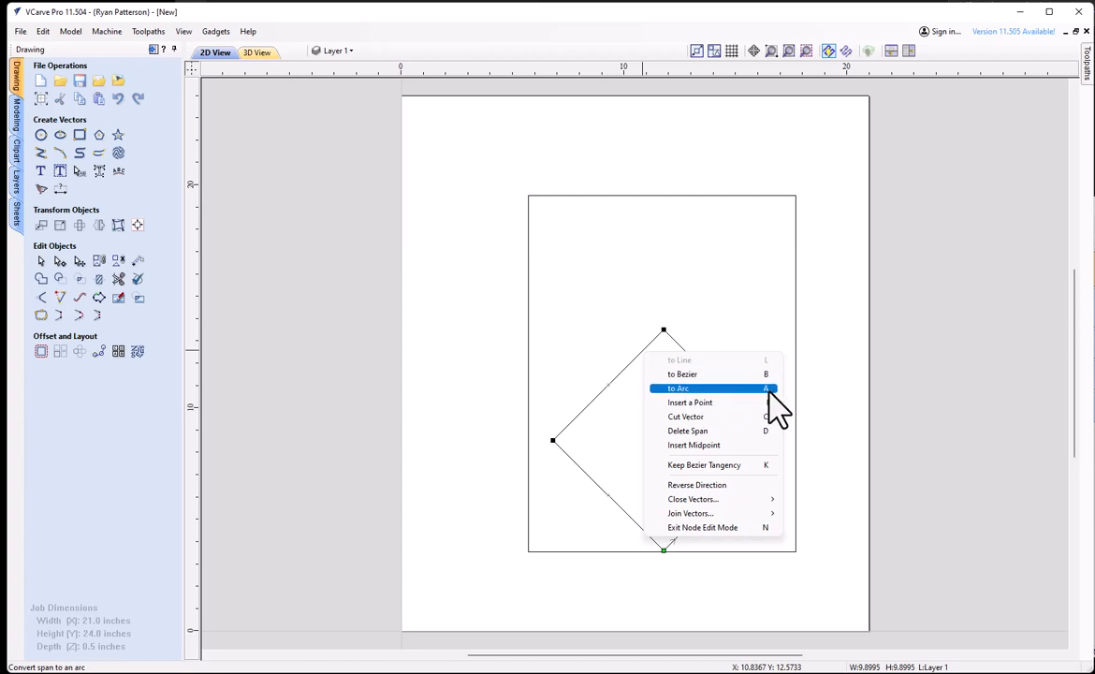
left_click(746, 348)
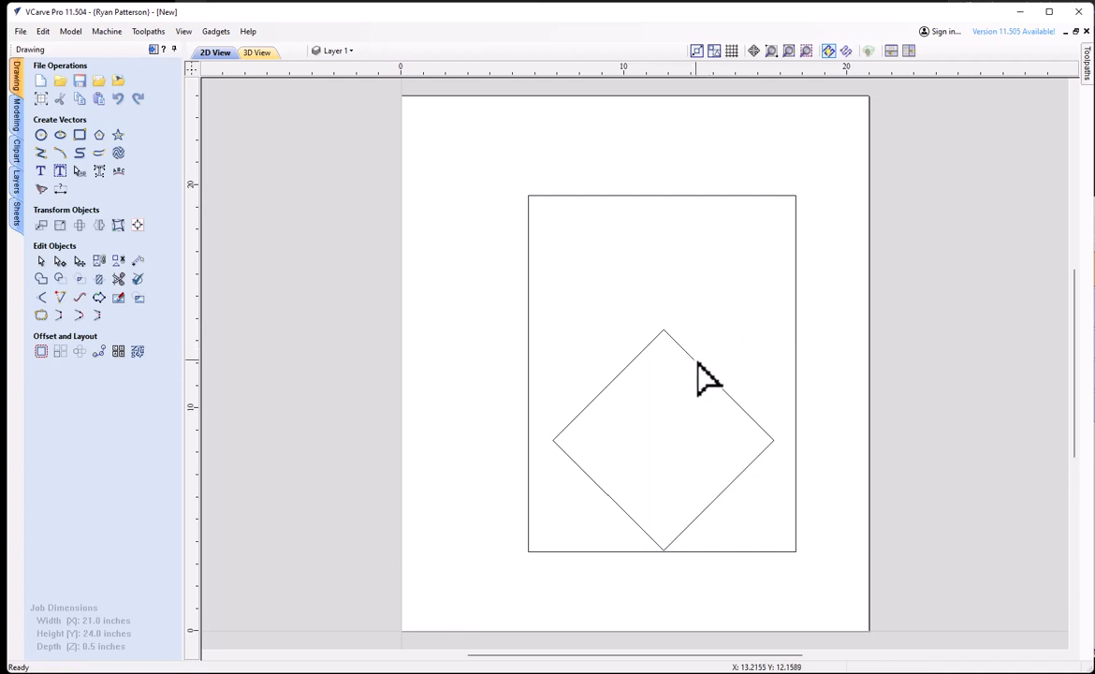
Delete the diamond's top point, convert the remaining straight top span to an arc, and finish node editing
left_click(667, 331)
right_click(665, 332)
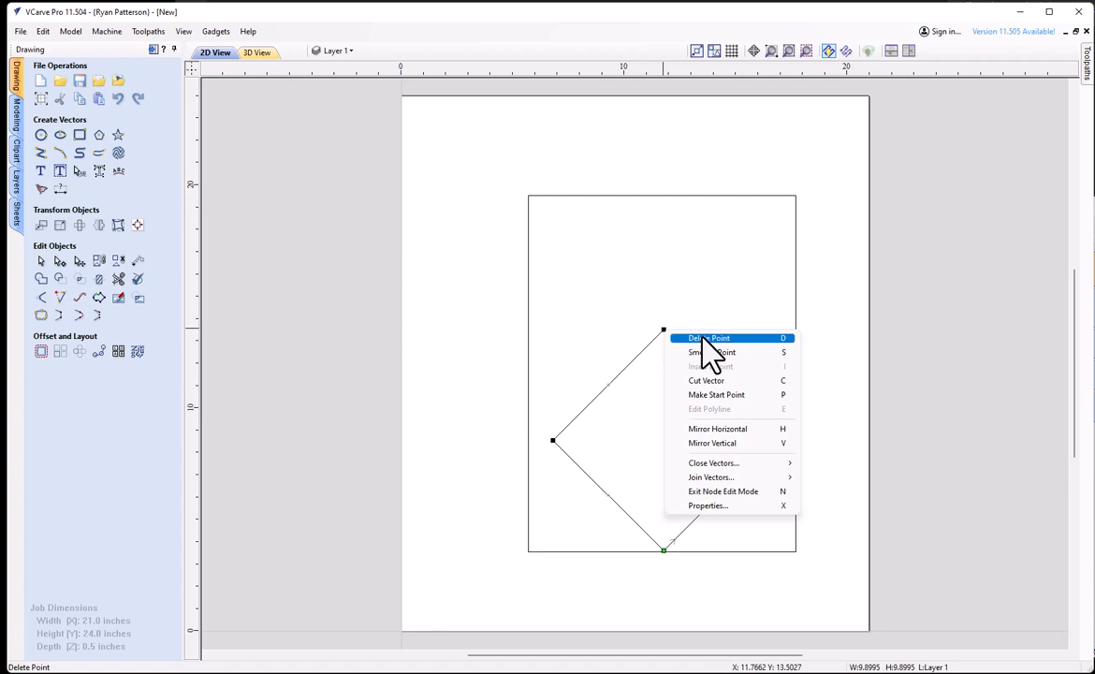
left_click(702, 339)
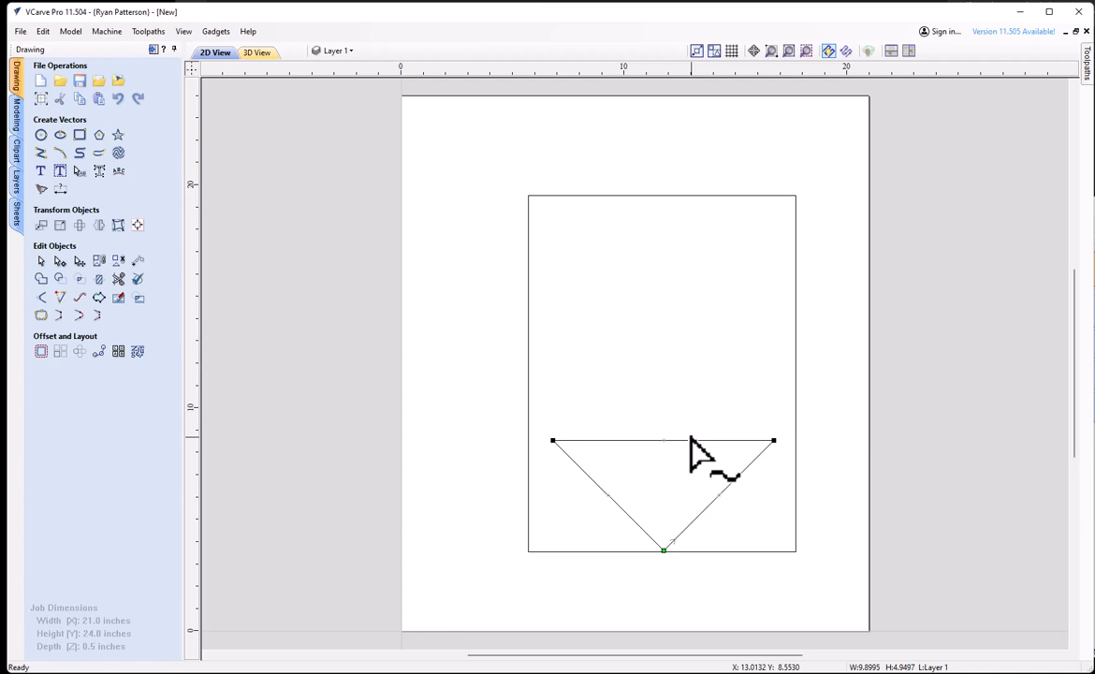
key("a")
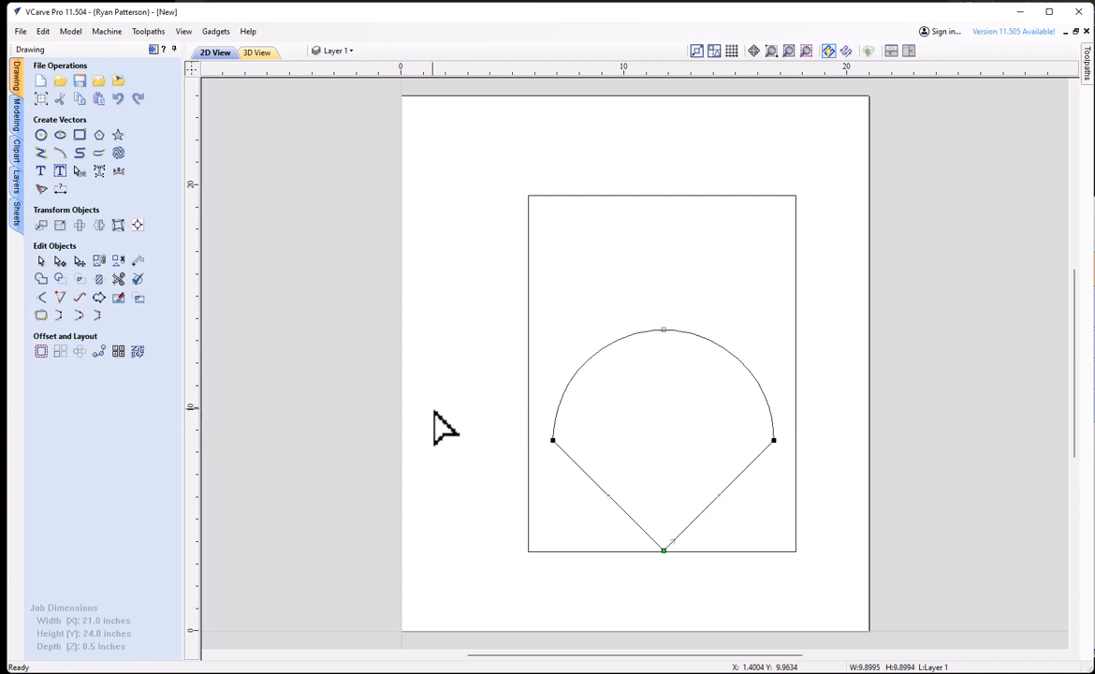
key("n")
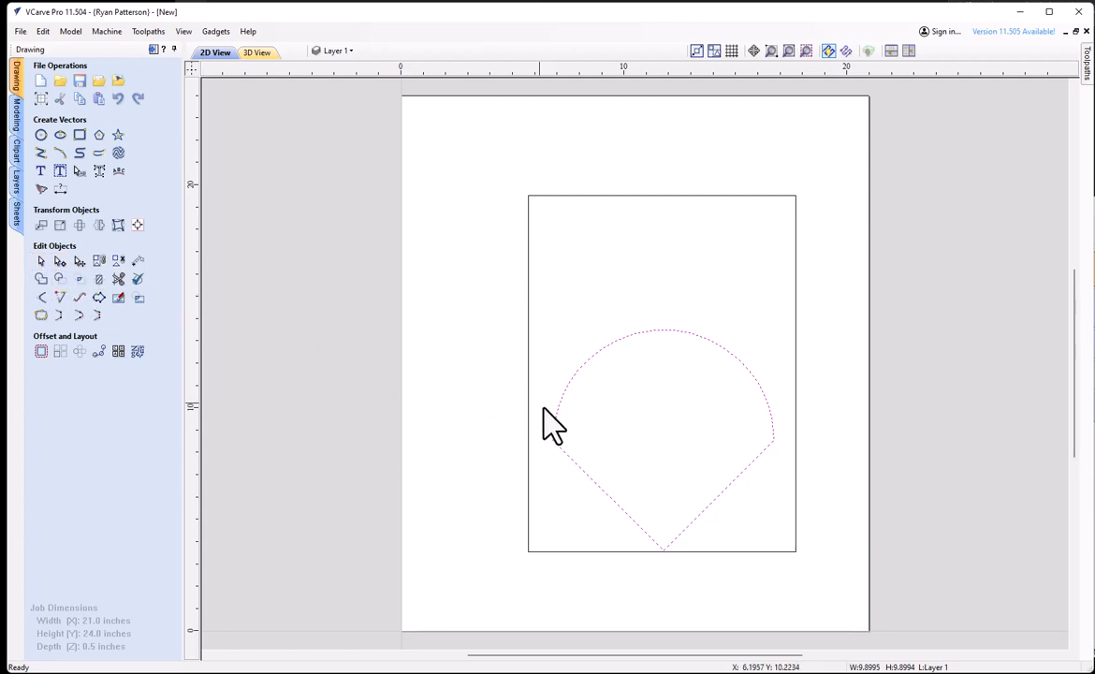
Move the arc-topped field outline upward by about 1 inch and centre it horizontally within the board rectangle
left_click(609, 496)
left_click_drag(610, 496, 606, 471)
left_click(646, 447)
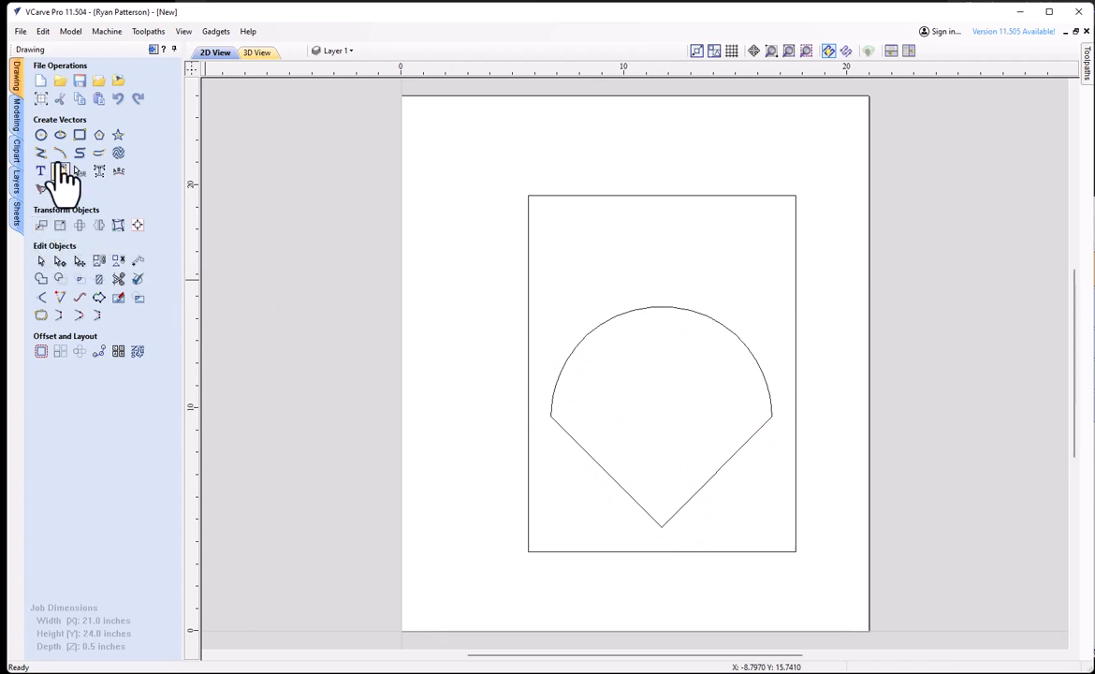
Draw a square over the lower part of the field outline and size it to 5 x 5 inches
left_click(81, 137)
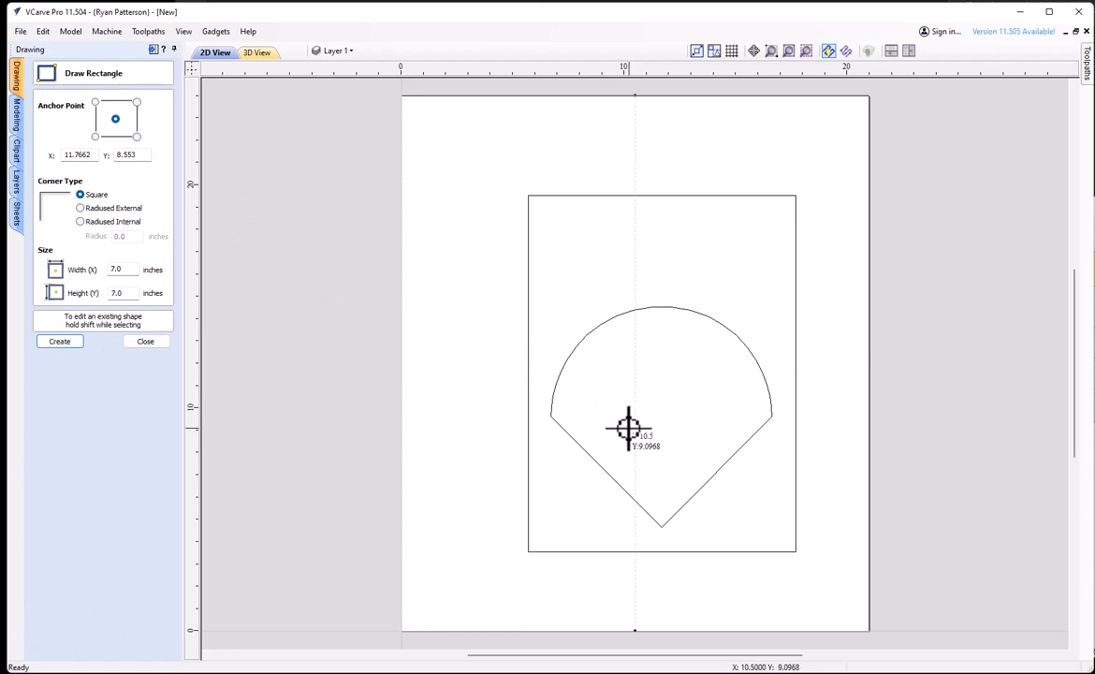
left_click_drag(638, 436, 685, 486)
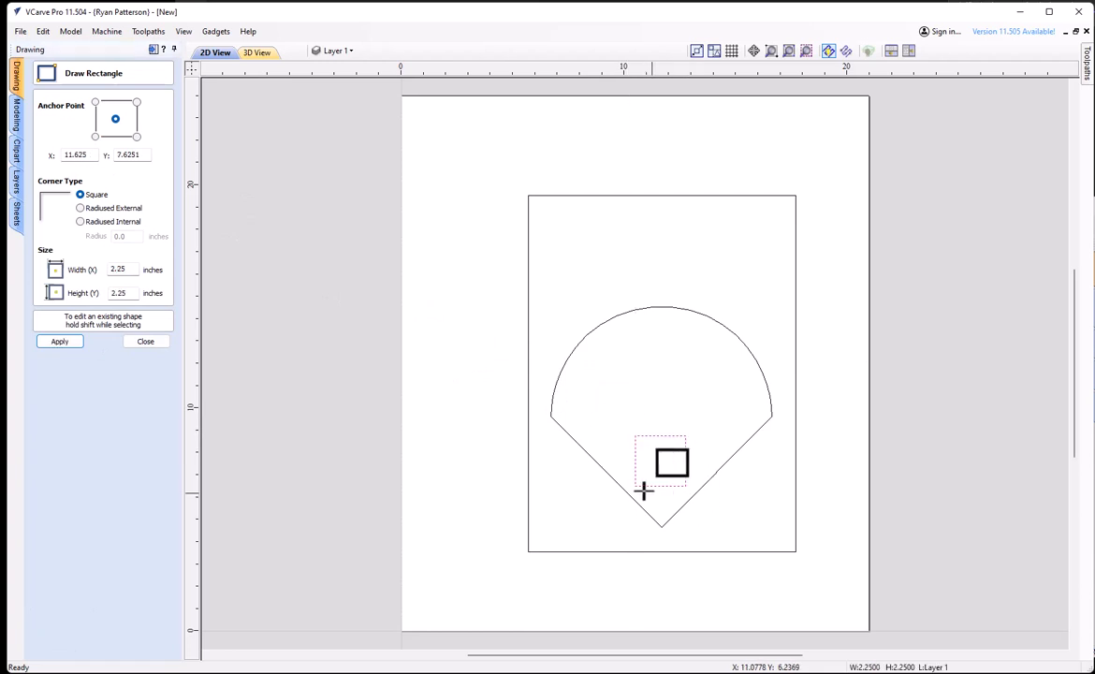
double_click(129, 269)
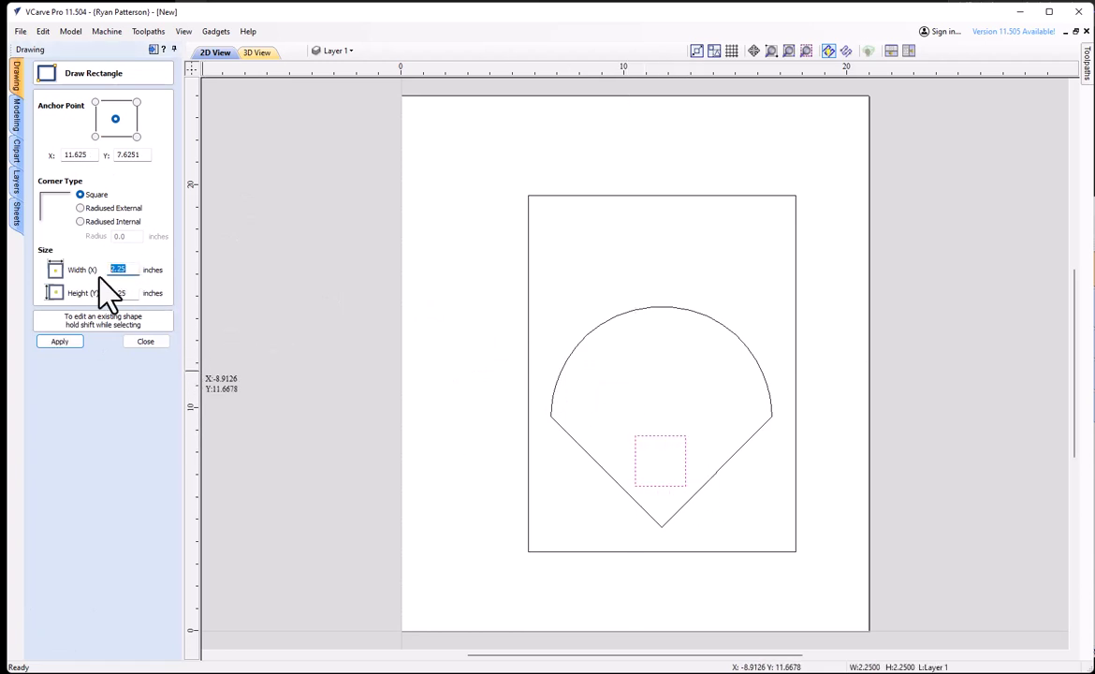
type("5")
double_click(122, 293)
type("5")
left_click(59, 342)
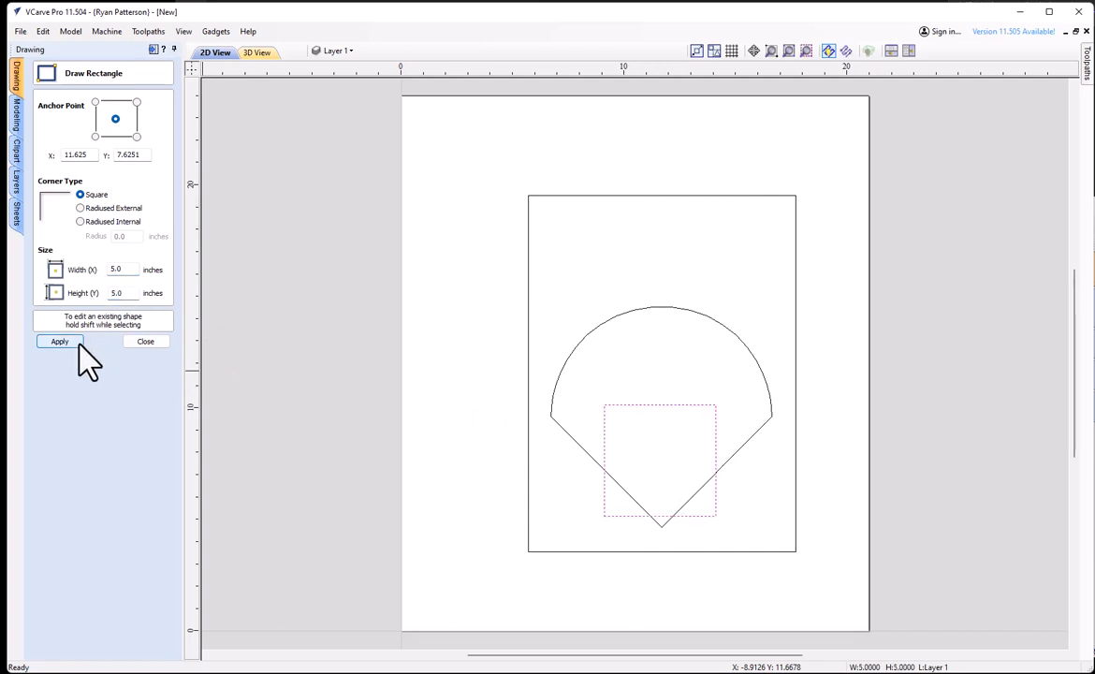
left_click(145, 341)
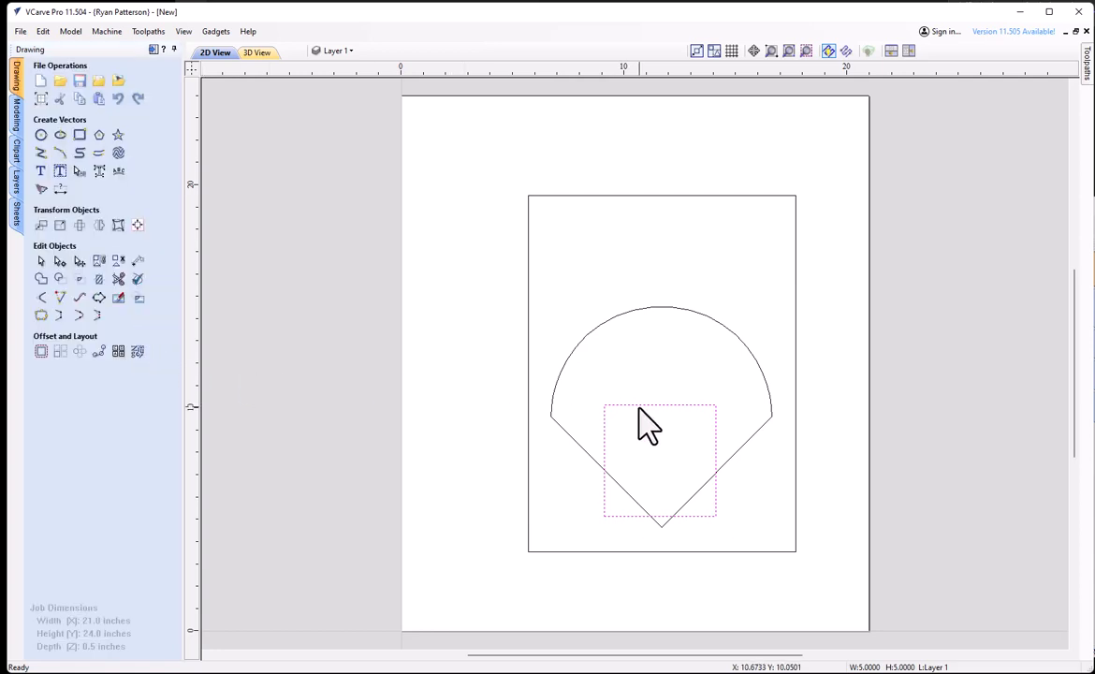
Rotate the 5-inch square by a relative 45 degrees about its centre to form the infield diamond
key("r")
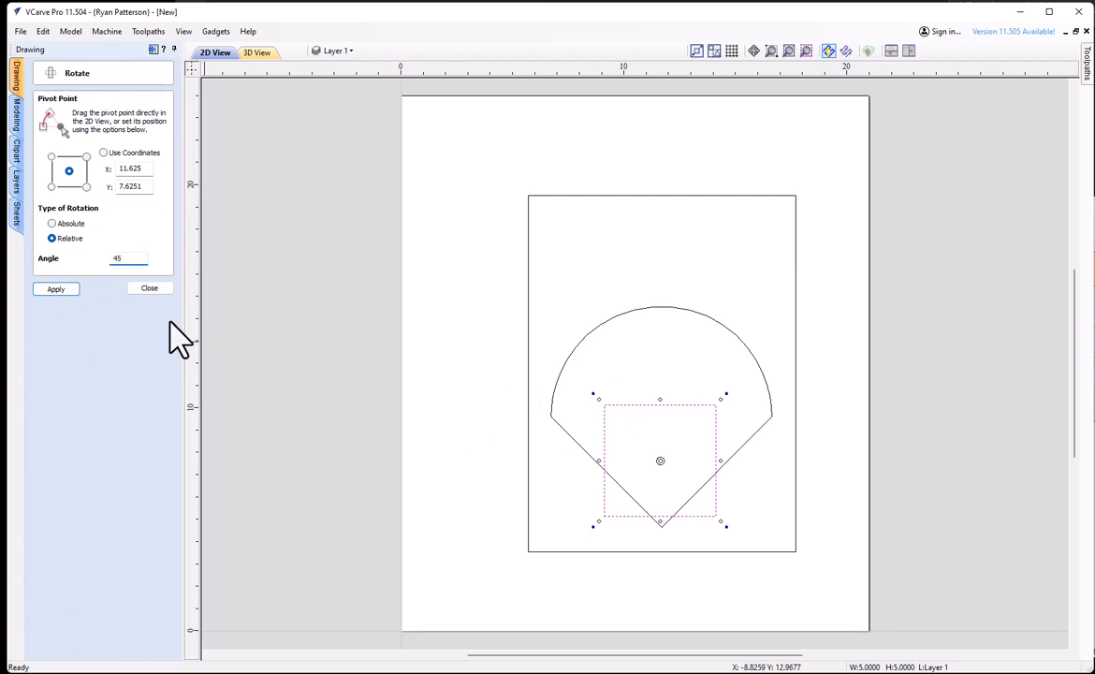
left_click(67, 293)
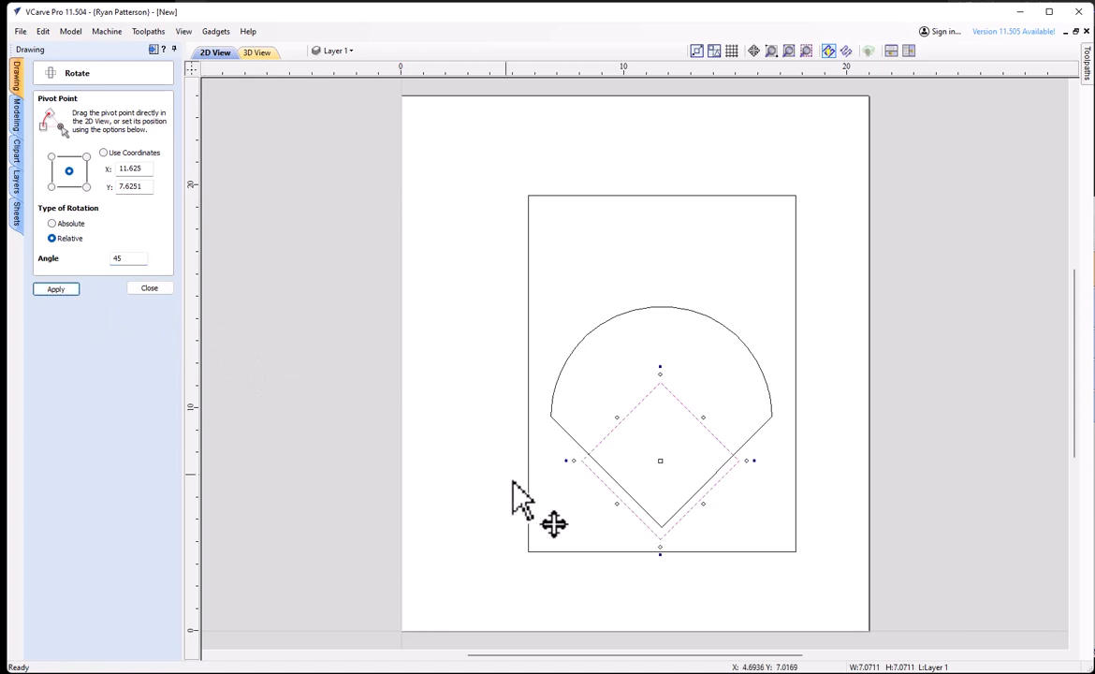
left_click(156, 289)
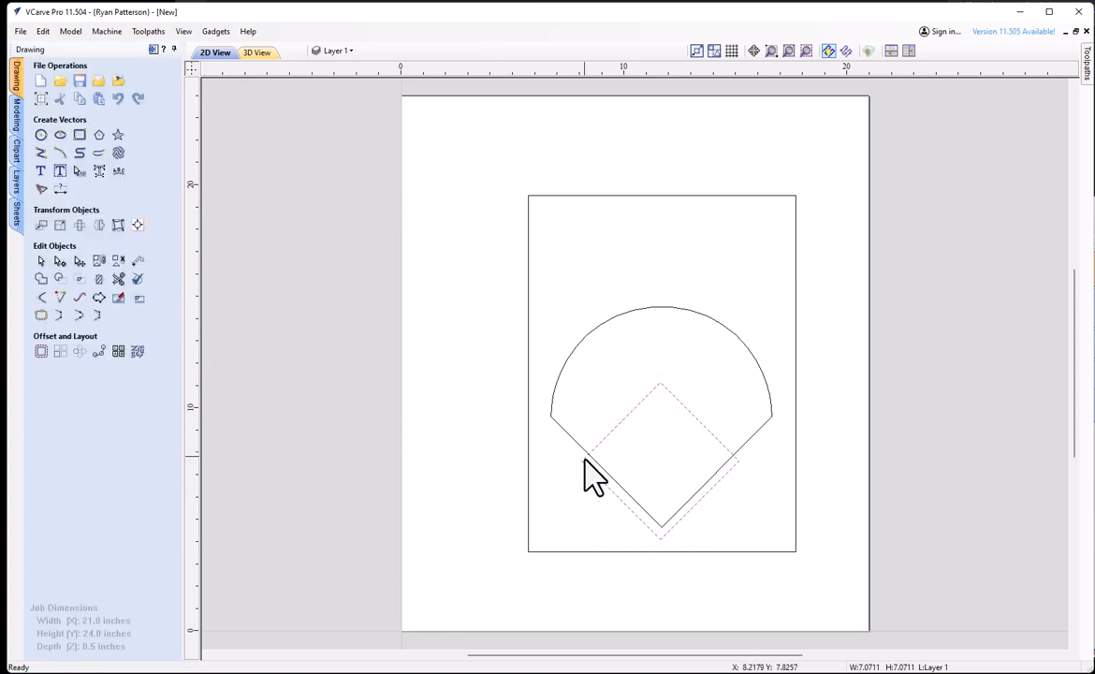
Move the infield diamond so its bottom corner snaps onto the bottom corner of the field outline
left_click(661, 531)
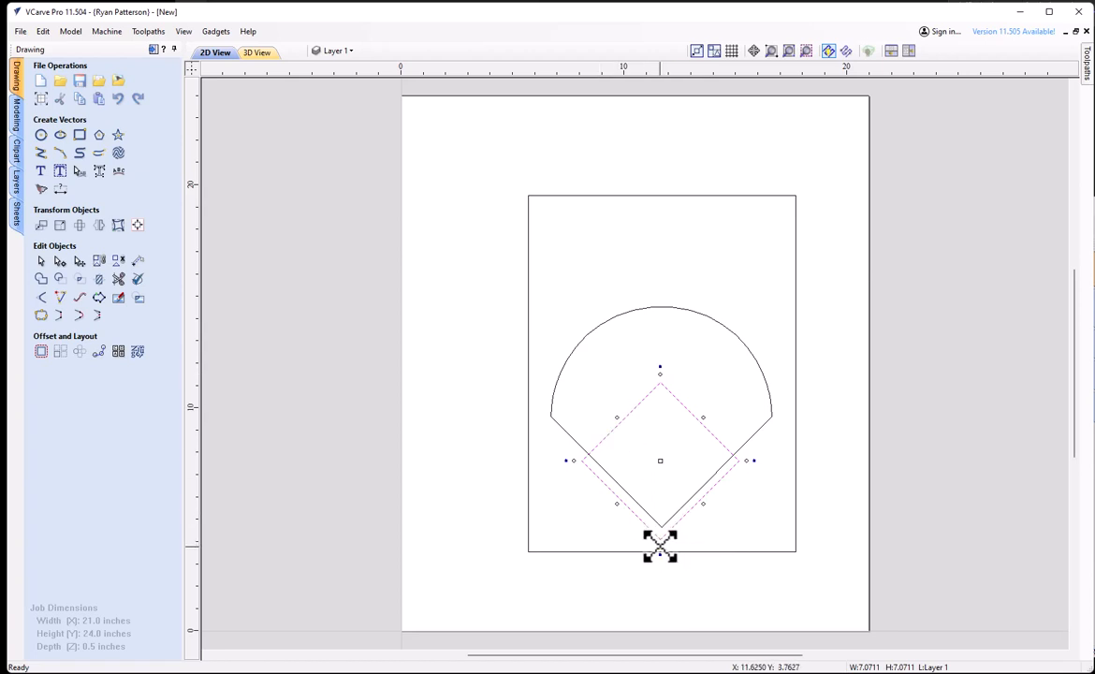
scroll(669, 551, "up", 3)
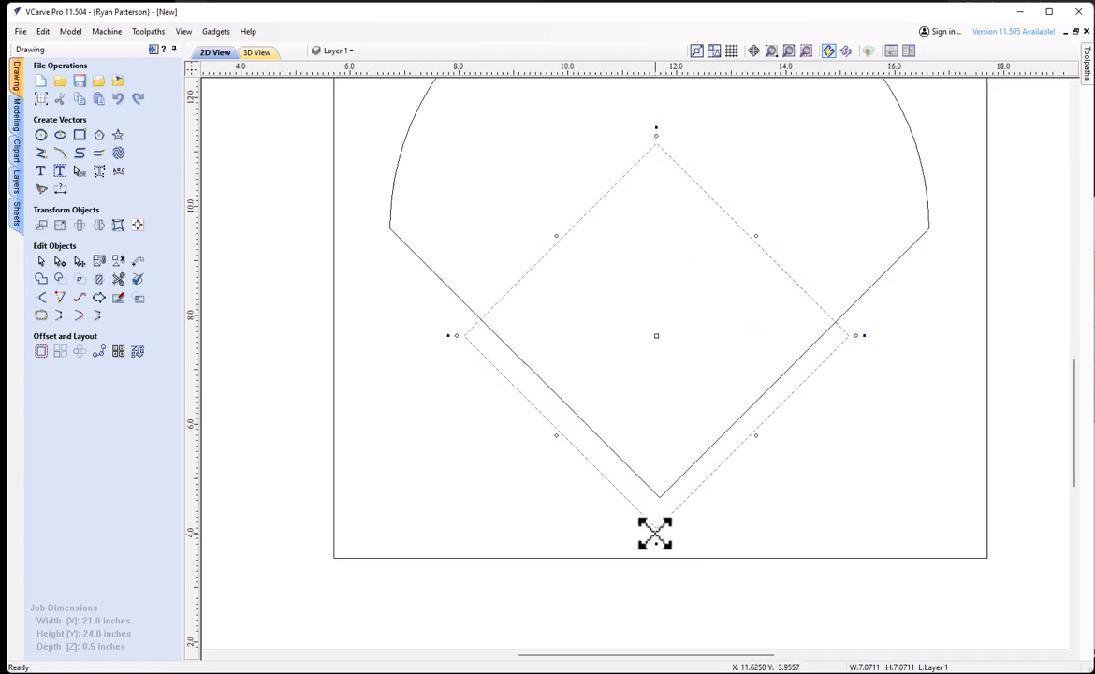
left_click_drag(656, 532, 660, 499)
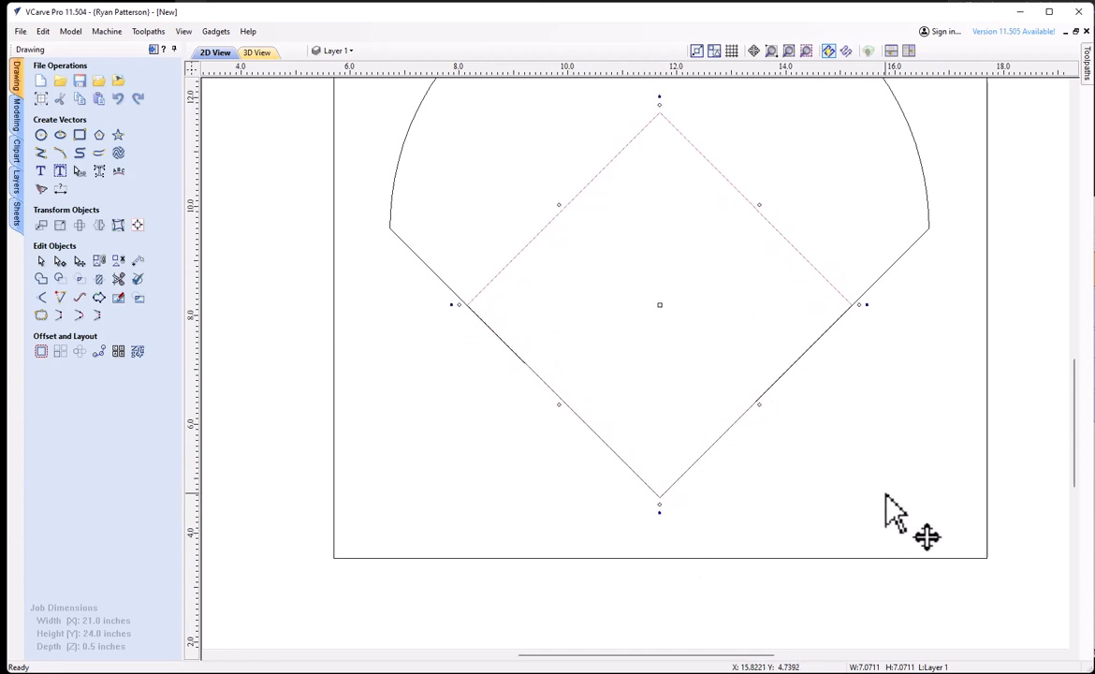
Nudge the infield diamond straight up by about 1 inch from the field outline's bottom corner
key("Up")
key("Up")
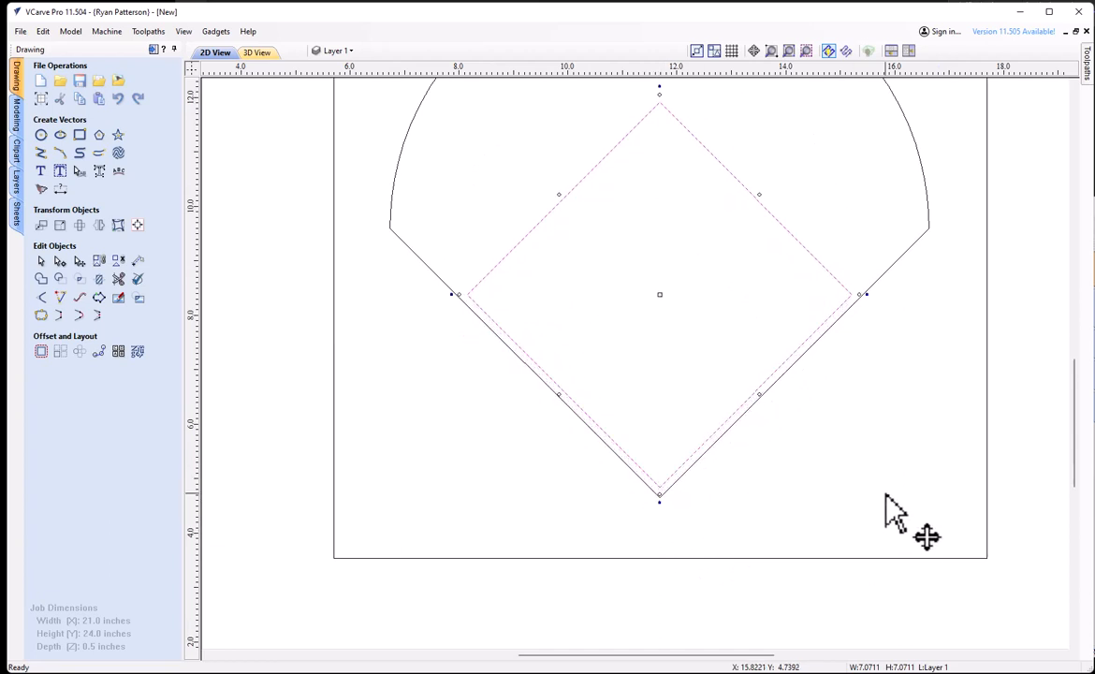
key("Up")
key("Up")
key("Up")
key("Up")
key("Up")
key("Up")
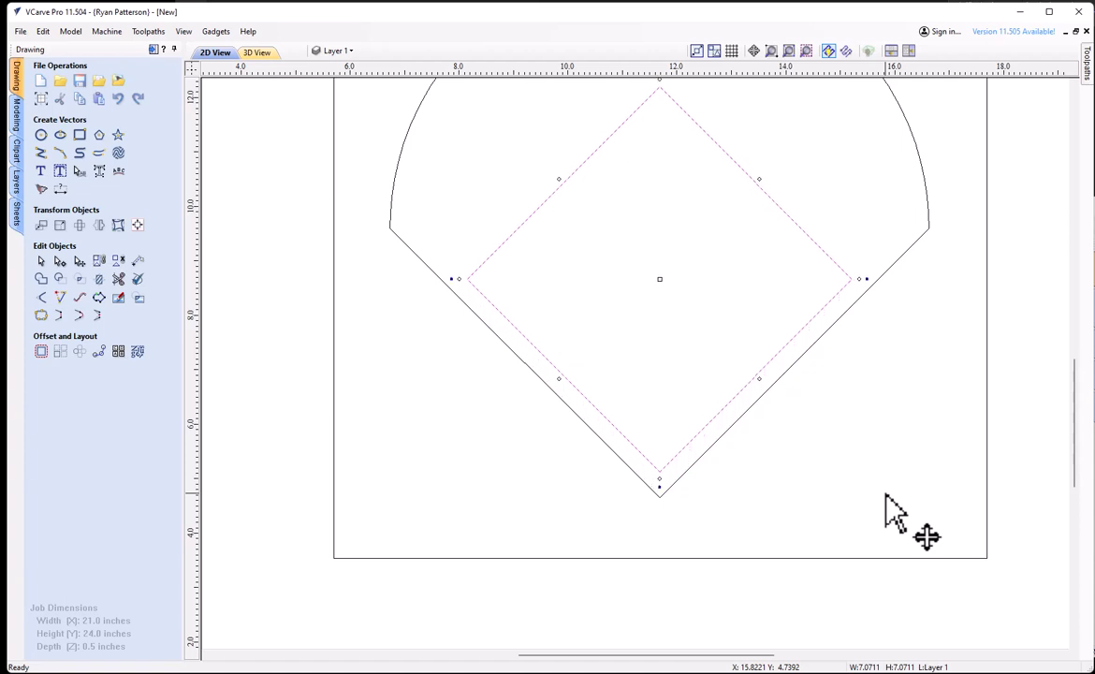
key("Up")
key("Up")
key("Up")
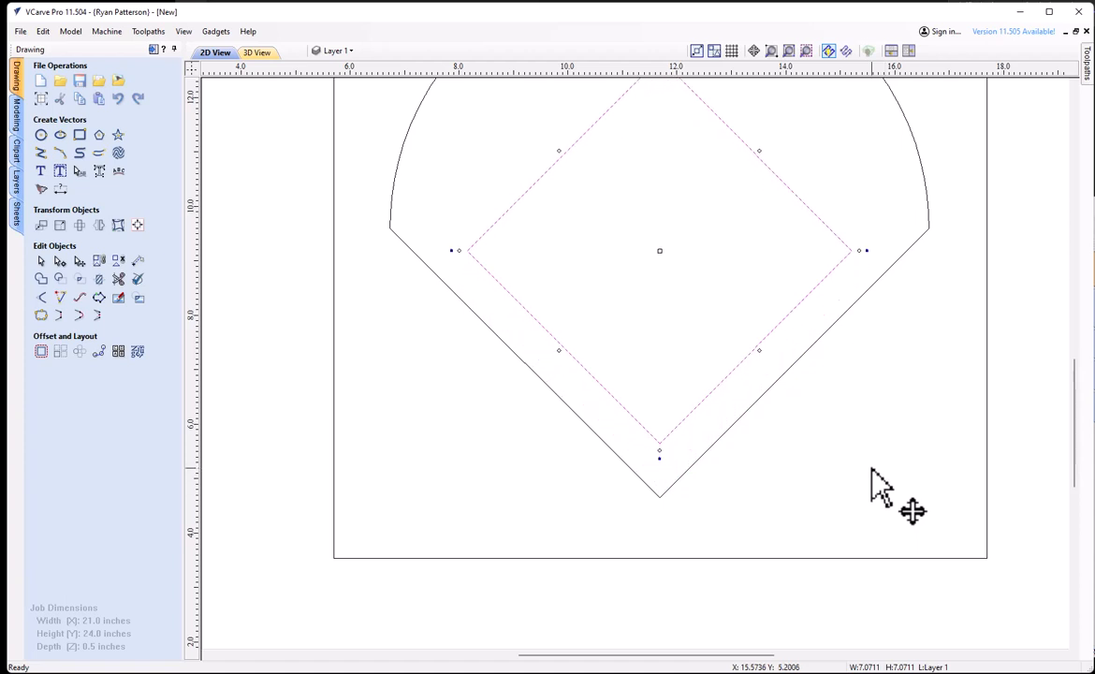
Scale the infield diamond down to about 4.64 inches wide and high, keeping its bottom corner in place, and deselect it
scroll(866, 468, "down", 2)
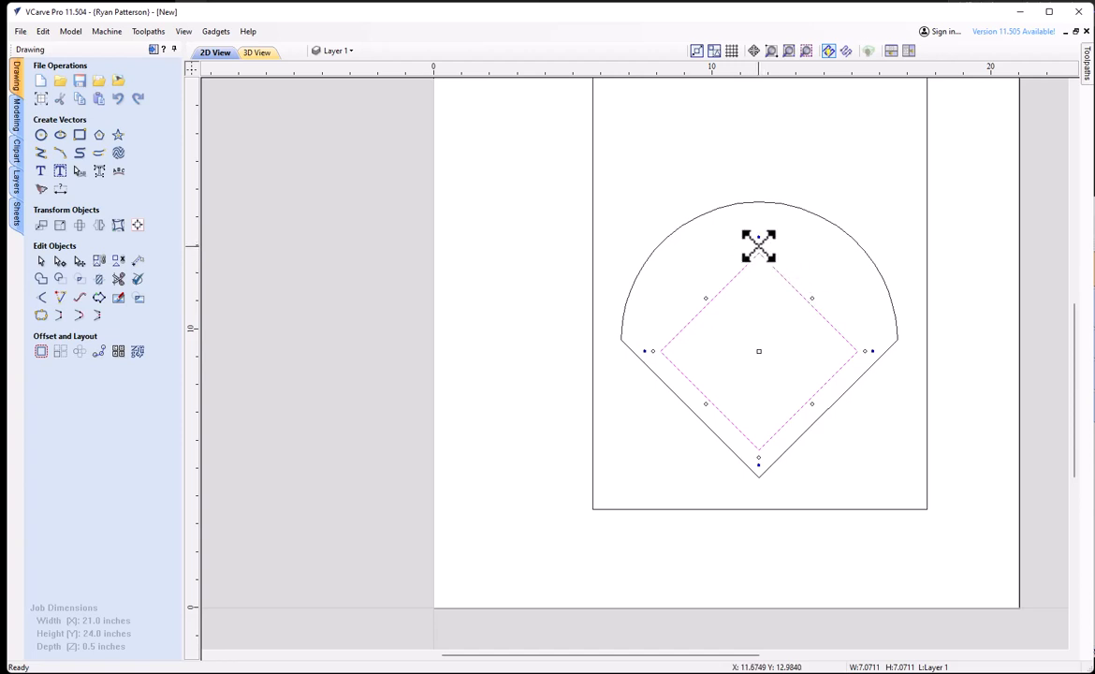
left_click_drag(759, 247, 770, 313)
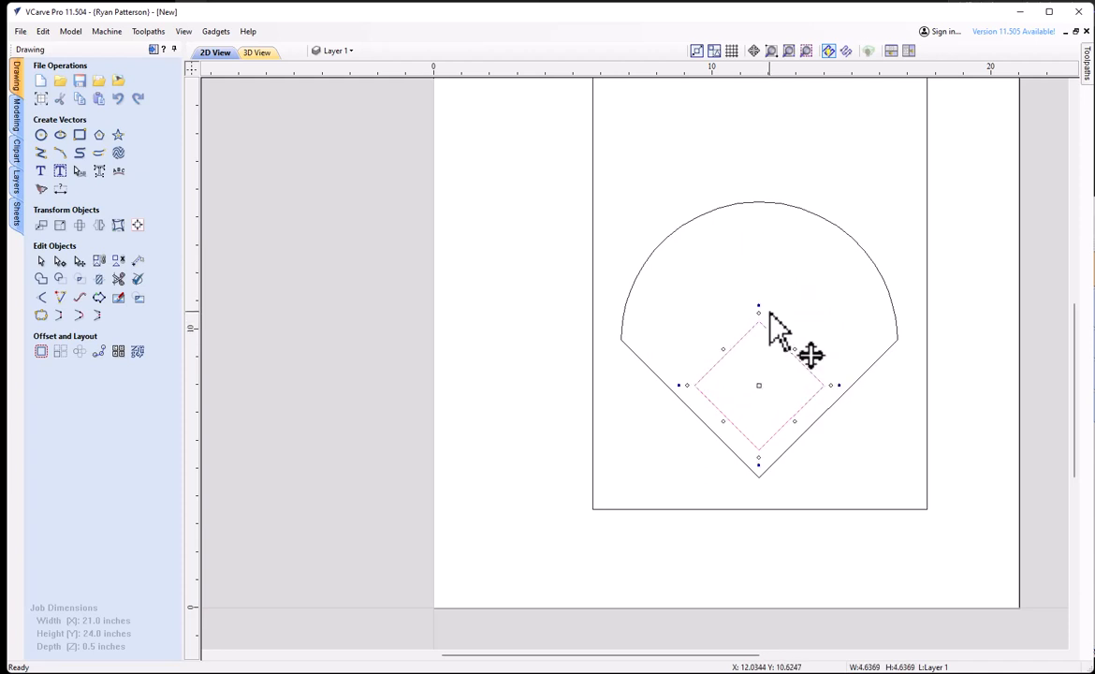
left_click(875, 444)
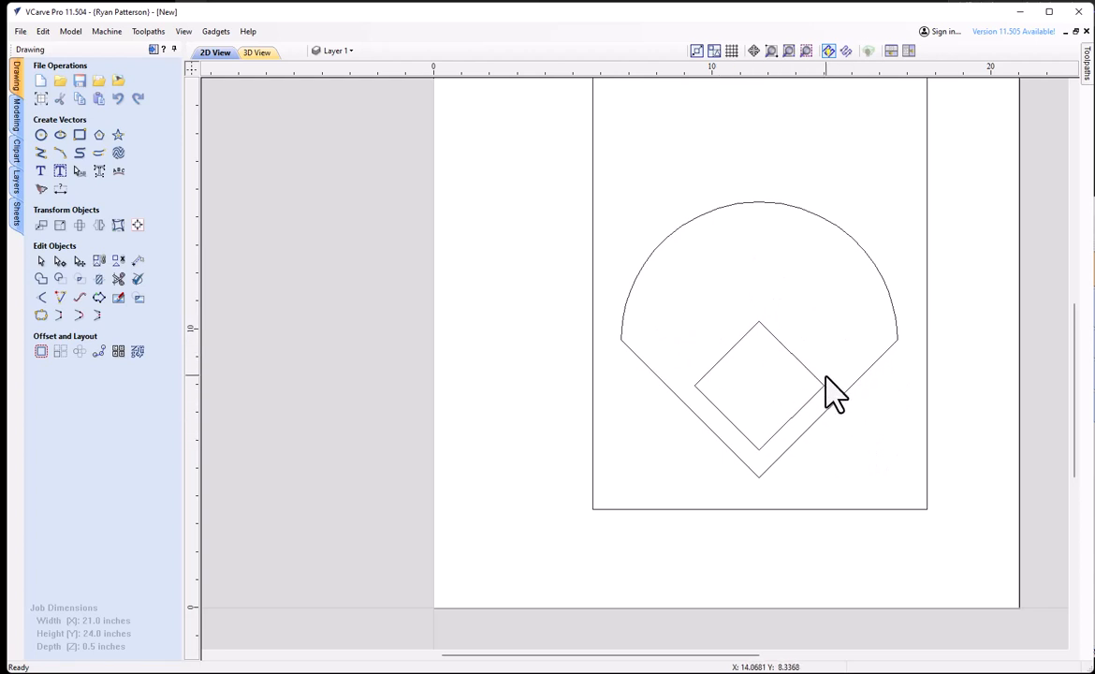
Draw a 0.18-inch diameter circle centred on each of the infield diamond's four corners
scroll(782, 376, "up", 2)
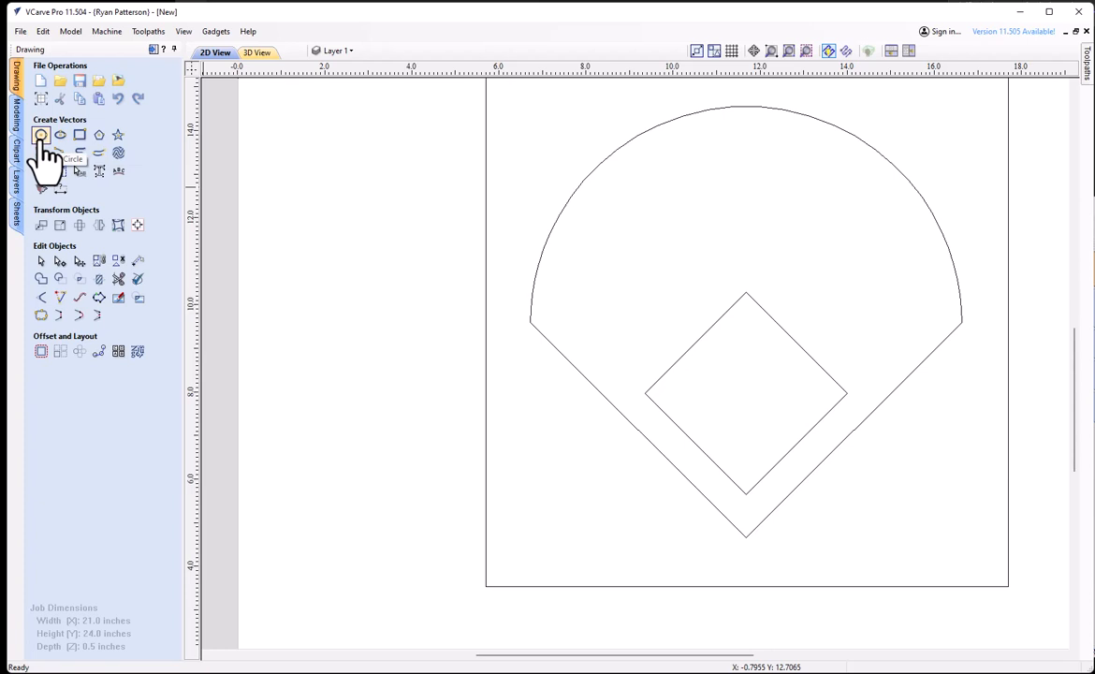
left_click(40, 135)
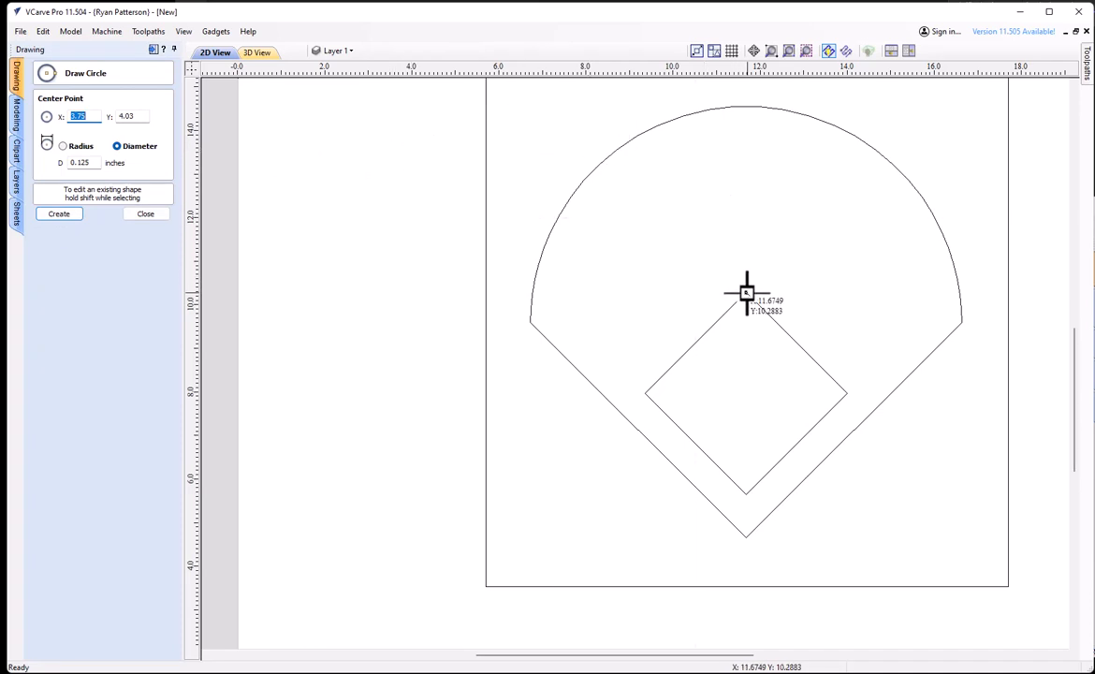
left_click(89, 162)
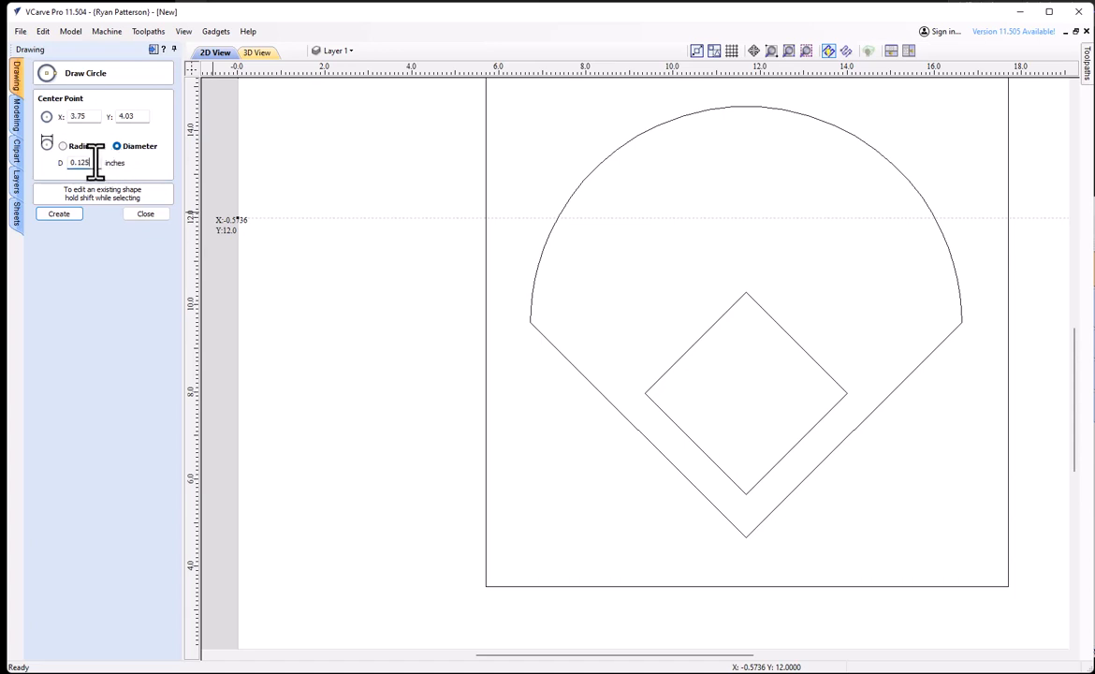
left_click_drag(90, 166, 23, 169)
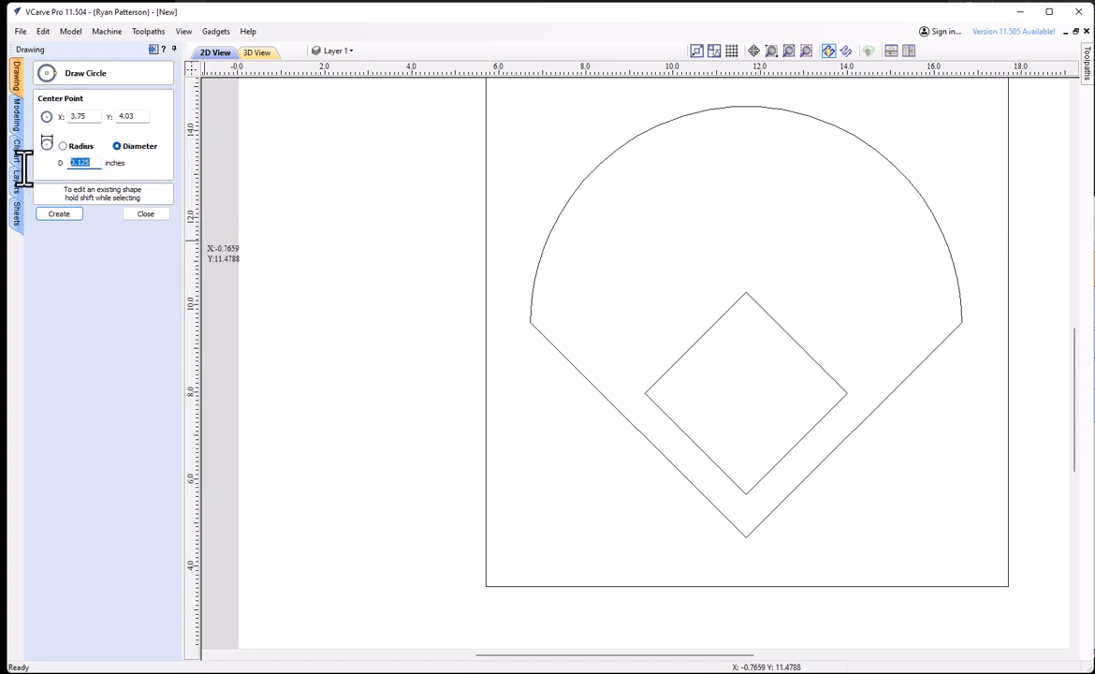
type(".1")
type("8")
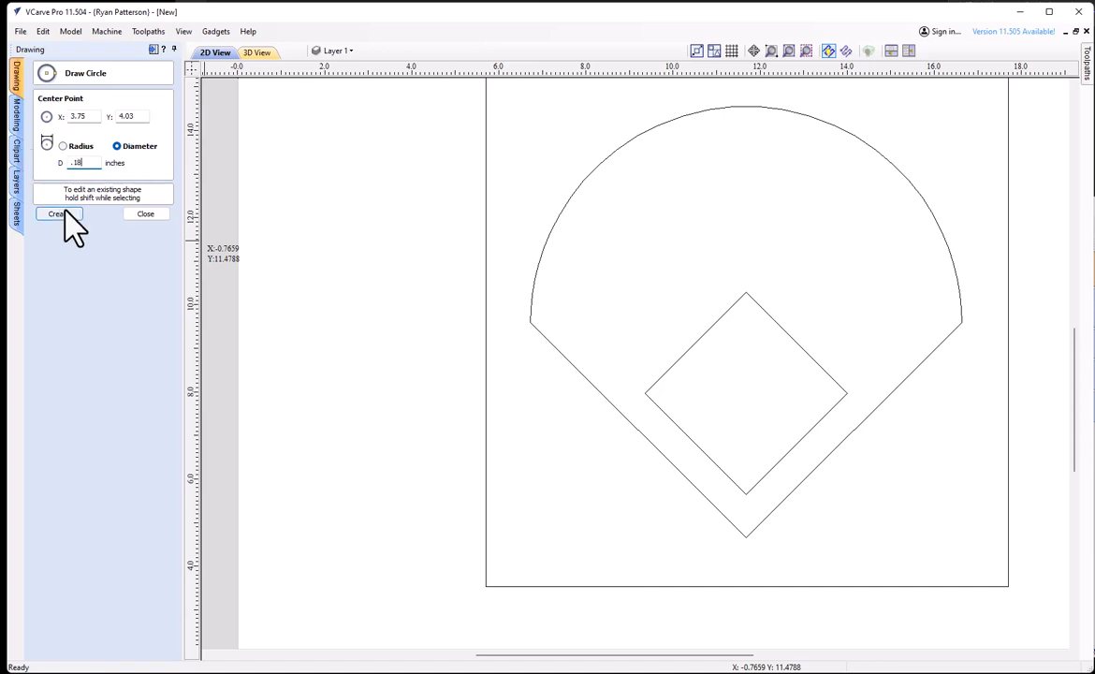
left_click(746, 493)
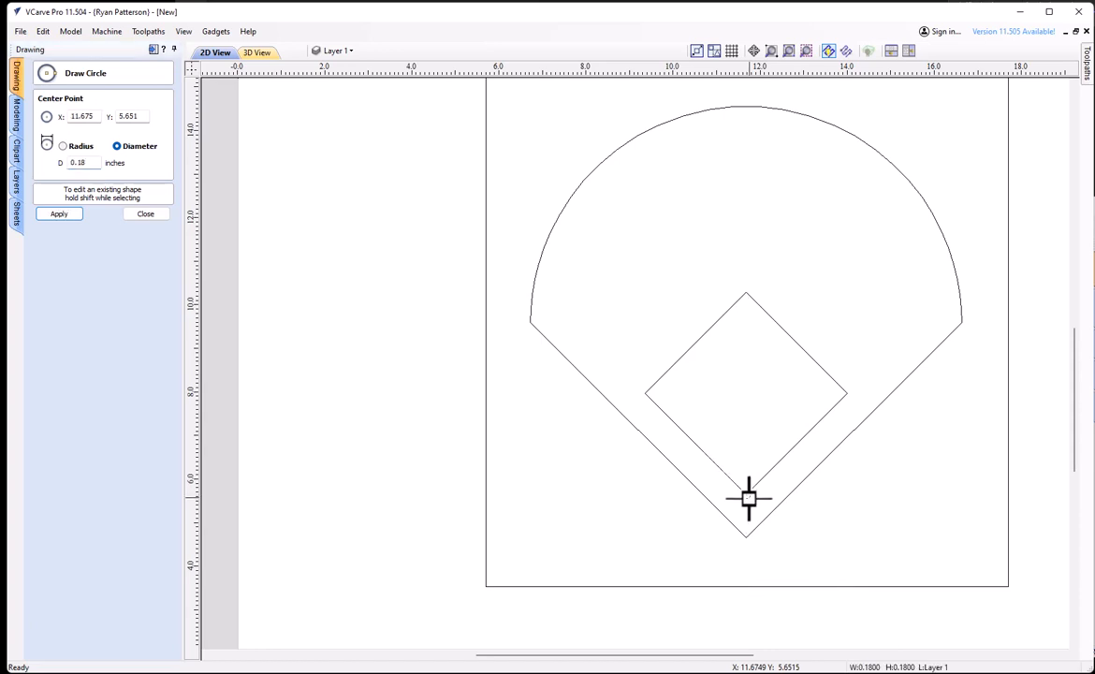
left_click(846, 394)
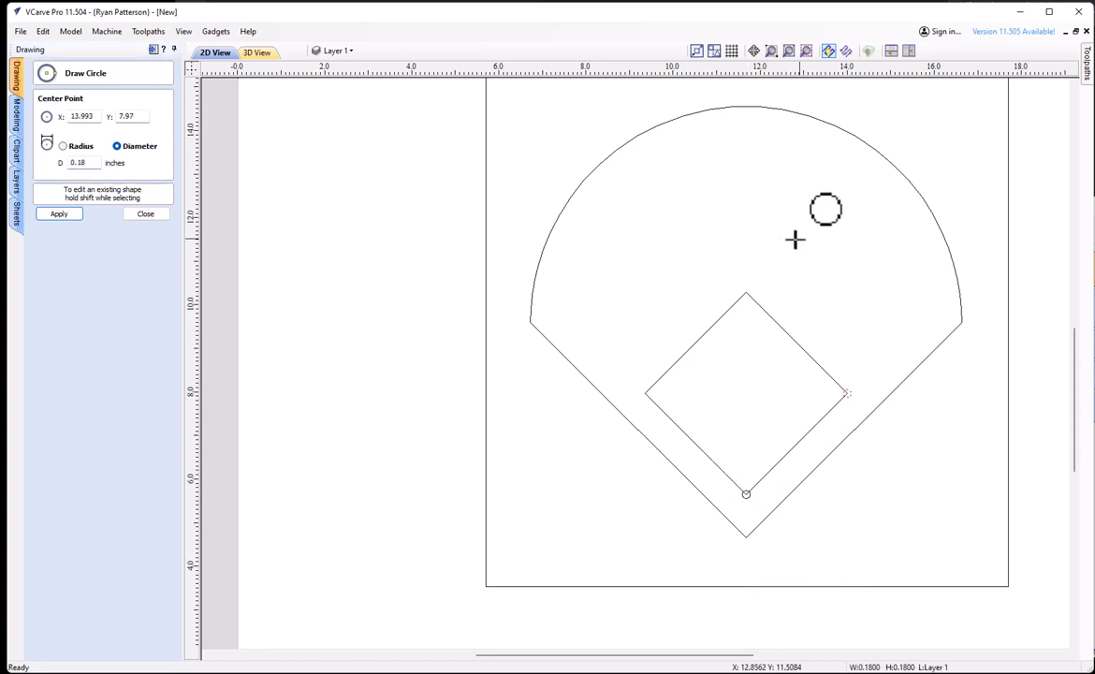
left_click(747, 291)
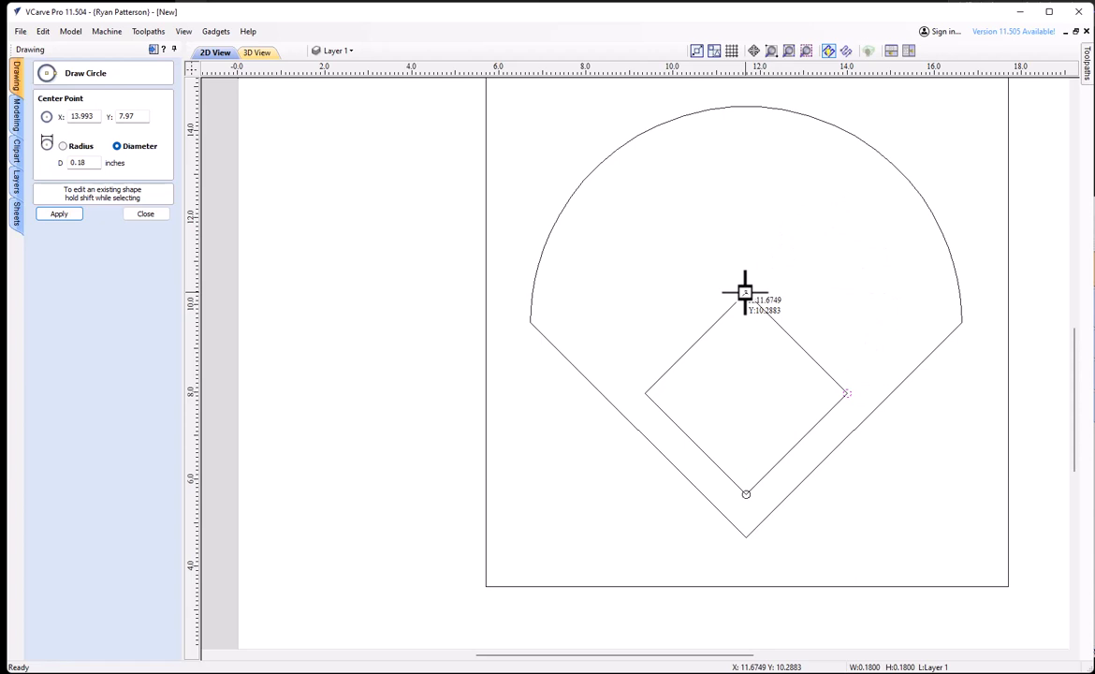
left_click(642, 394)
left_click(148, 215)
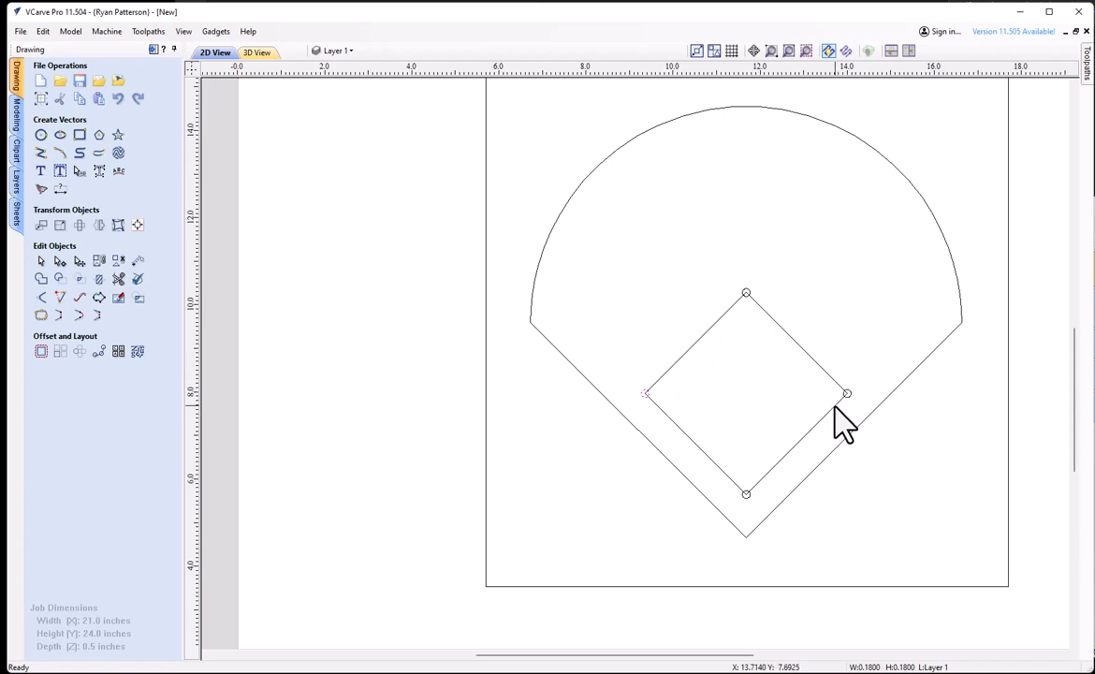
Draw 0.5-inch diameter circles centred on the infield diamond's right, top and left corners
left_click(40, 135)
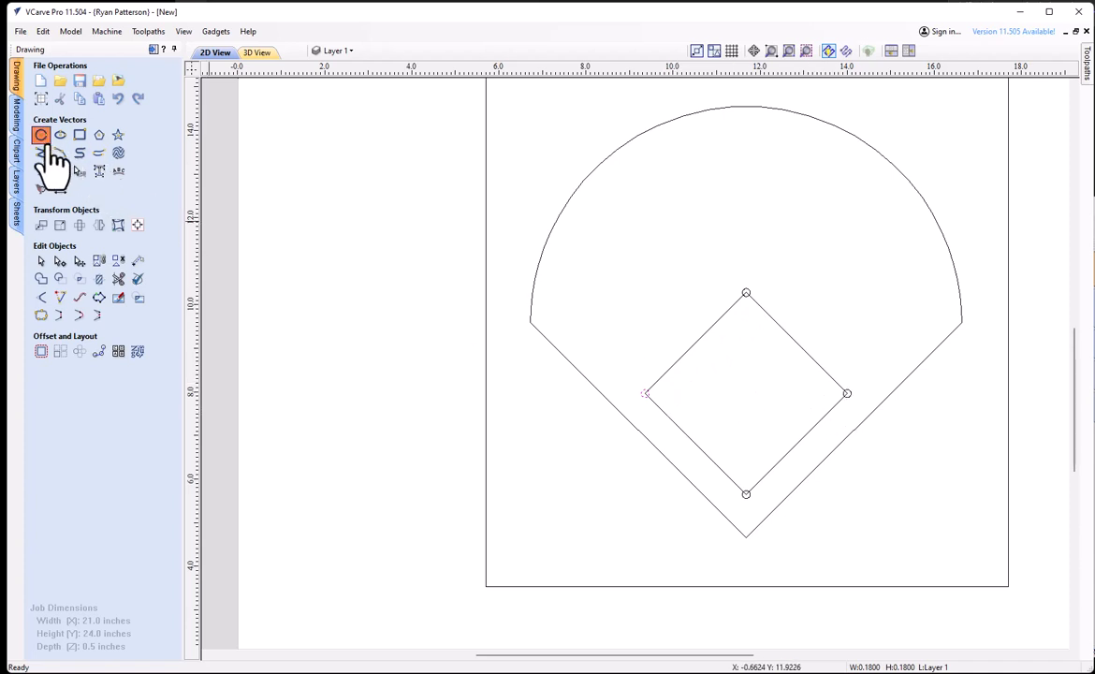
scroll(880, 412, "up", 4)
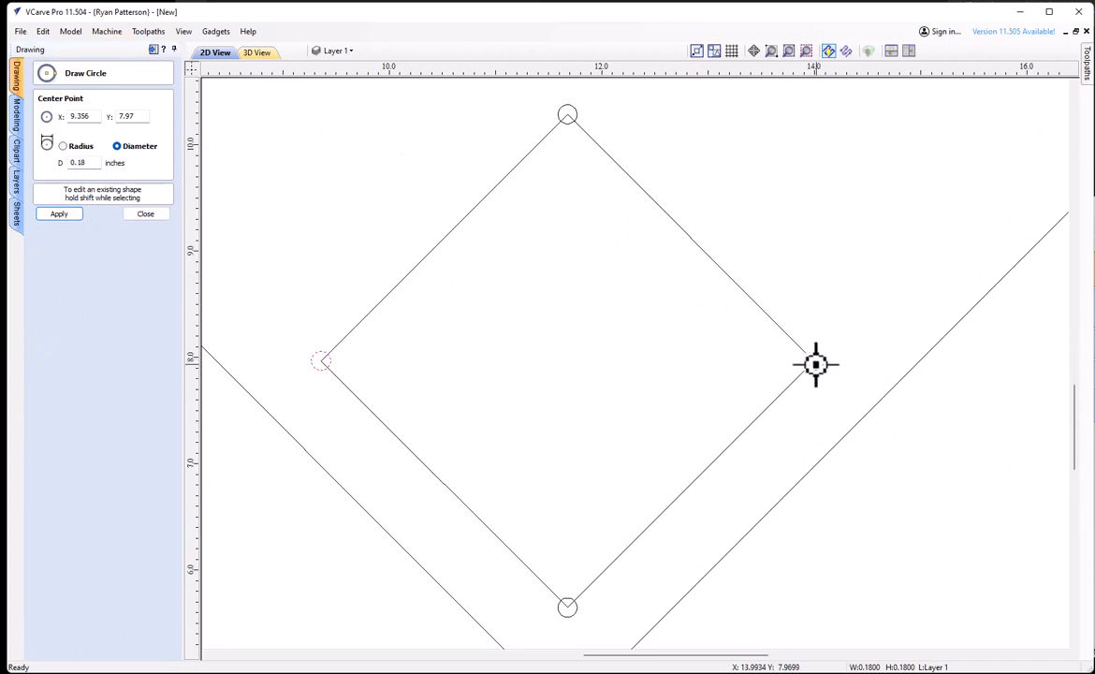
left_click_drag(814, 365, 789, 373)
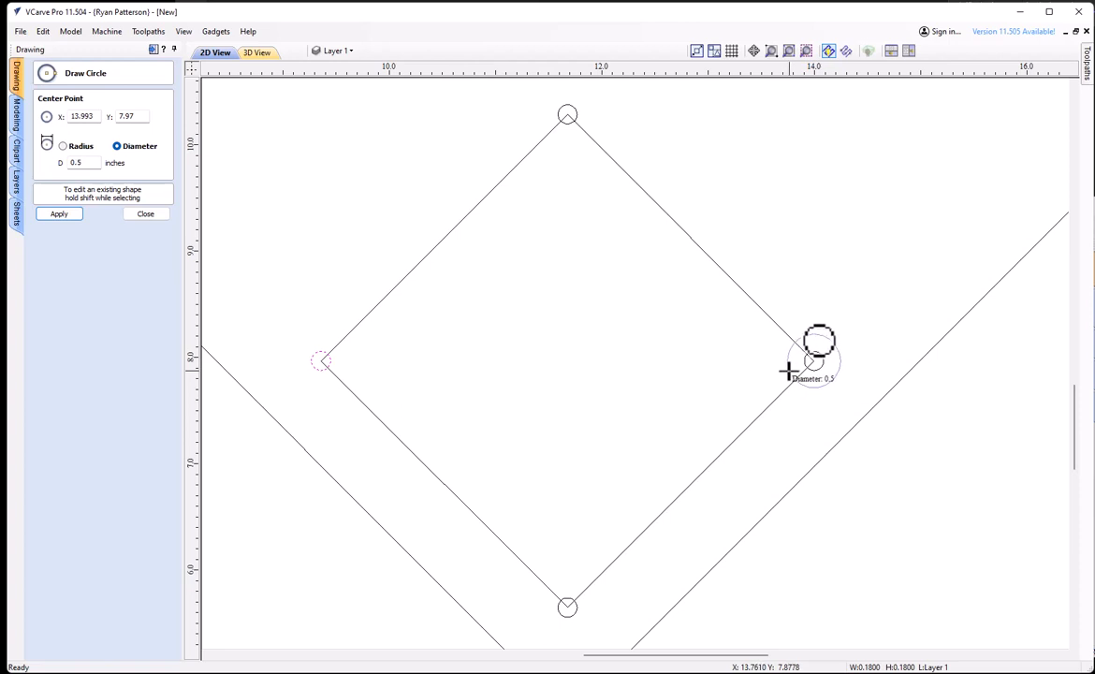
left_click_drag(789, 372, 789, 372)
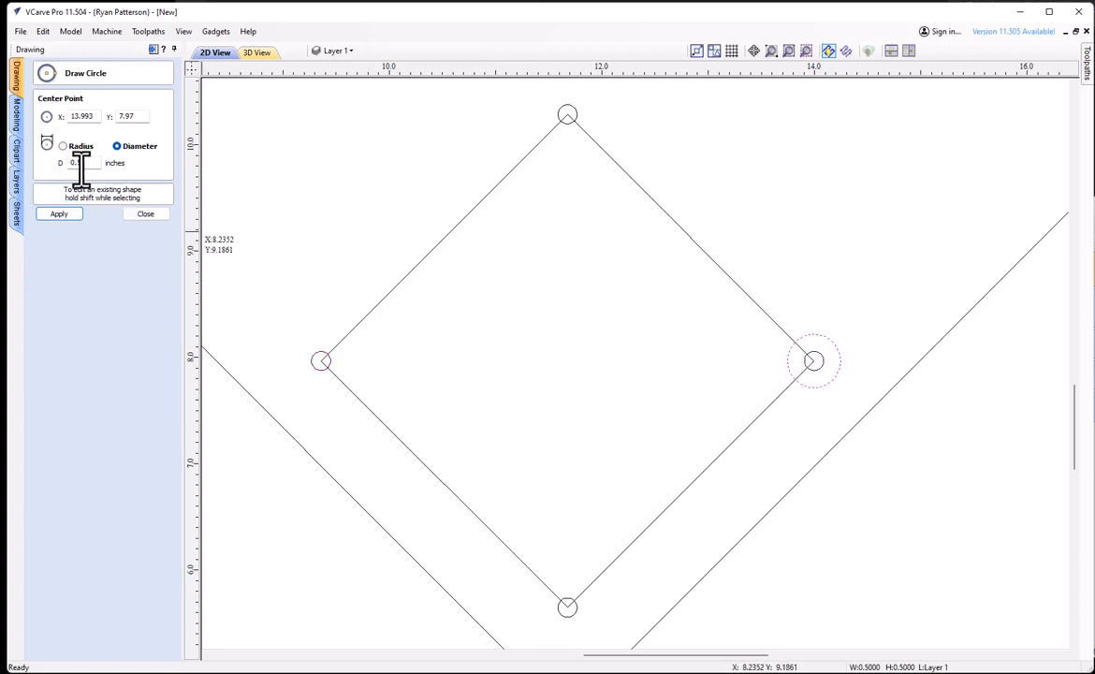
left_click(568, 115)
left_click_drag(321, 361, 321, 361)
left_click(145, 214)
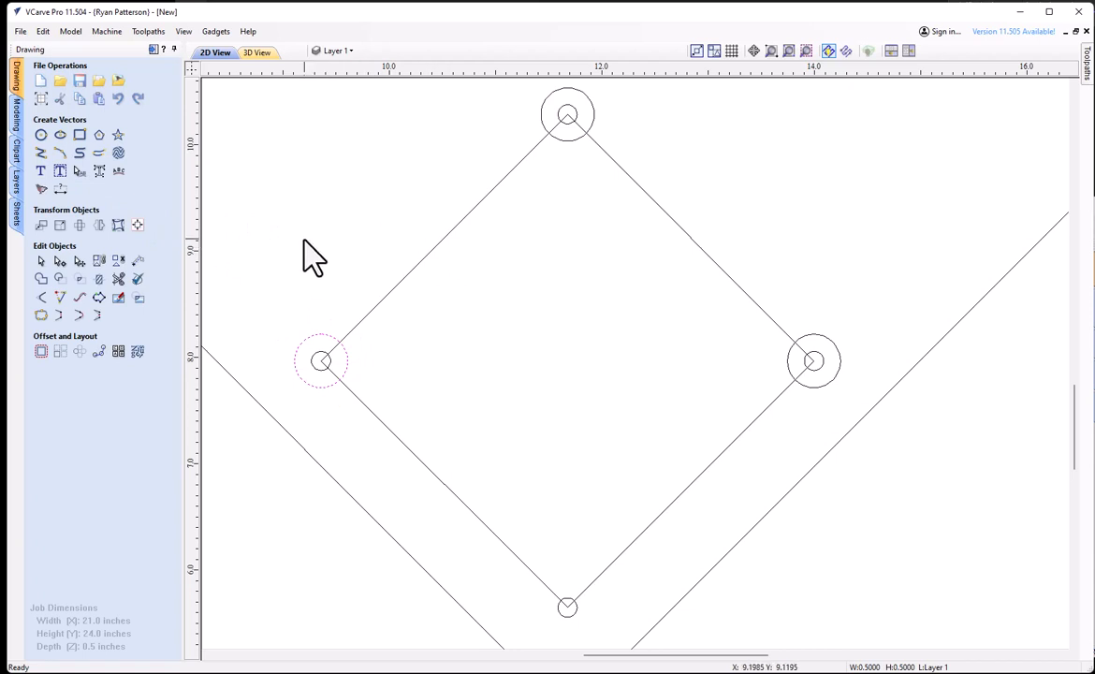
Trim the diamond's top corner lines and the outer arc of the 0.5-inch circle there to form a concave notch
left_click(119, 288)
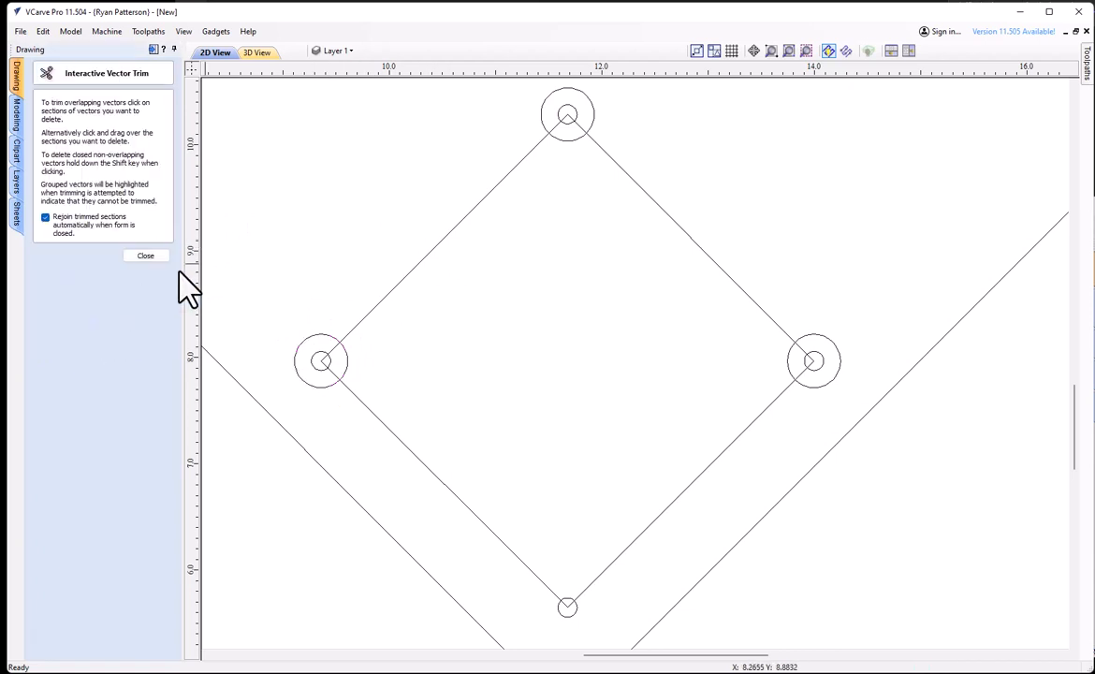
left_click(594, 97)
scroll(582, 122, "up", 2)
scroll(582, 122, "up", 1)
left_click(576, 133)
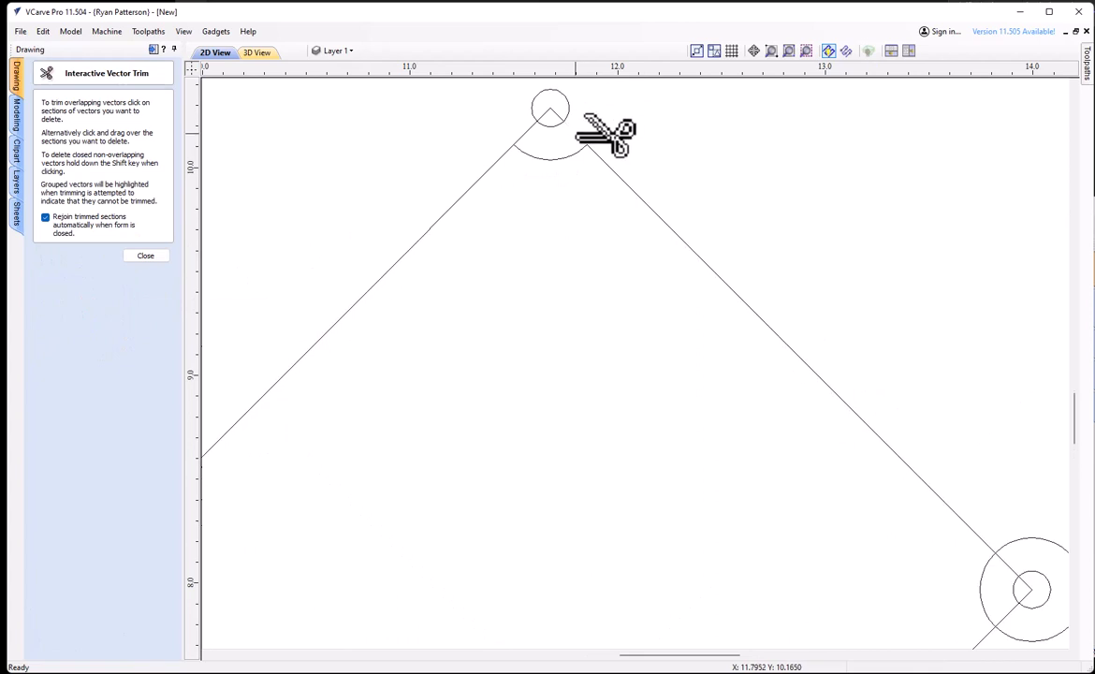
left_click(525, 133)
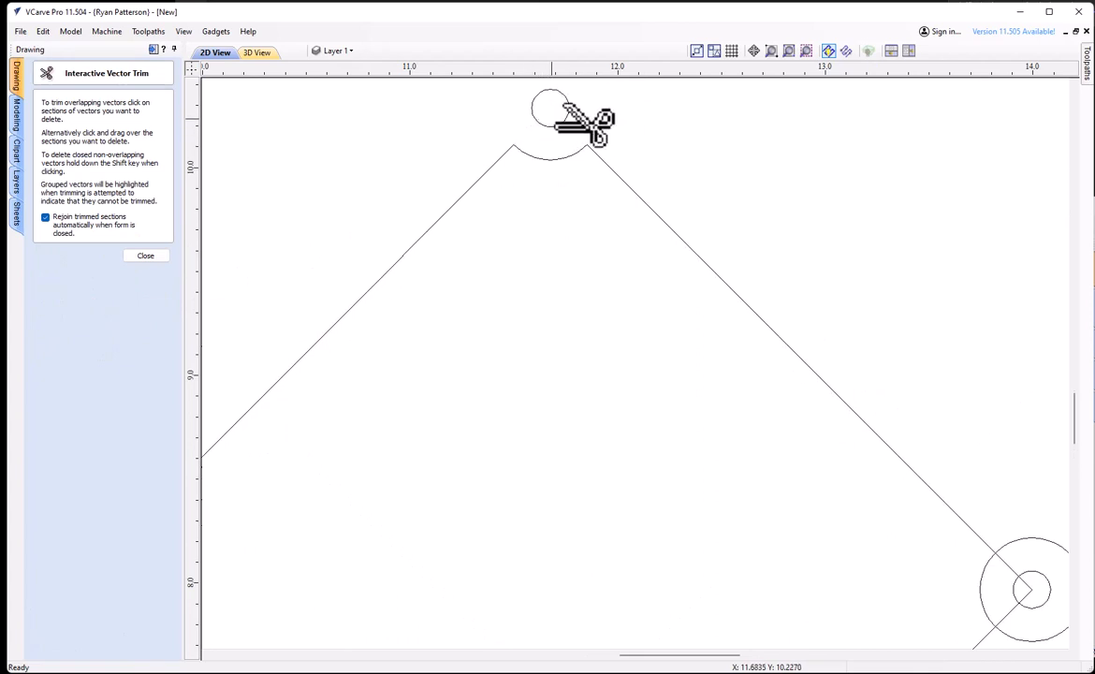
Trim the diamond's right corner lines and the outer arc of its 0.5-inch circle to form a concave notch
scroll(613, 239, "down", 2)
scroll(889, 466, "up", 2)
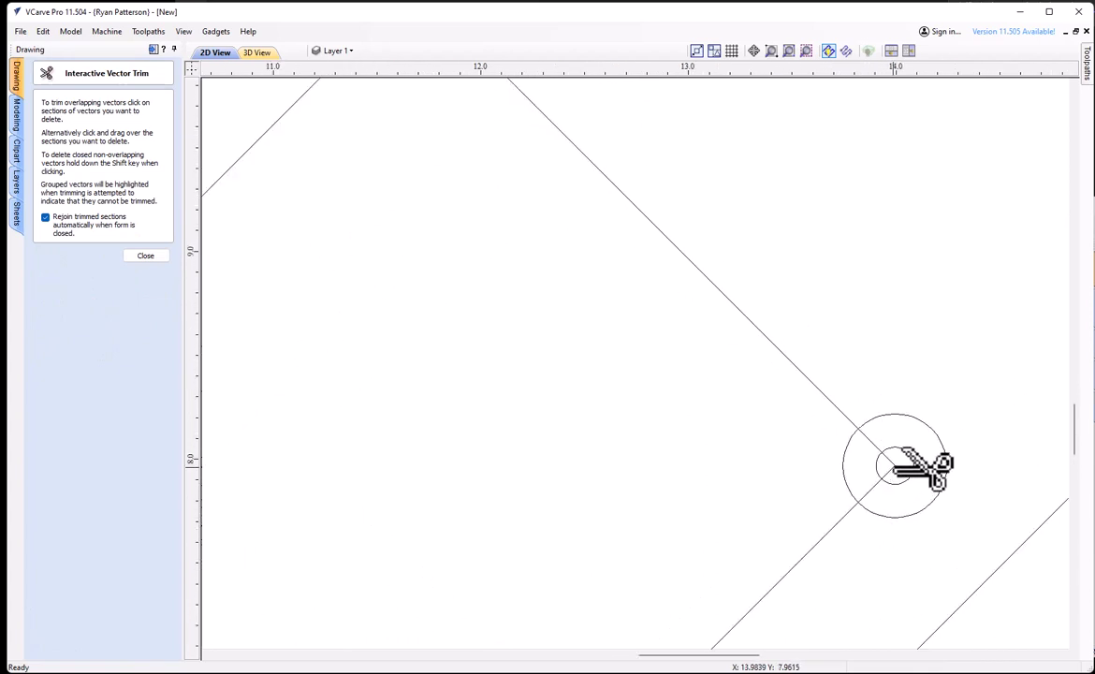
left_click(894, 467)
left_click(871, 444)
left_click(874, 492)
left_click(884, 515)
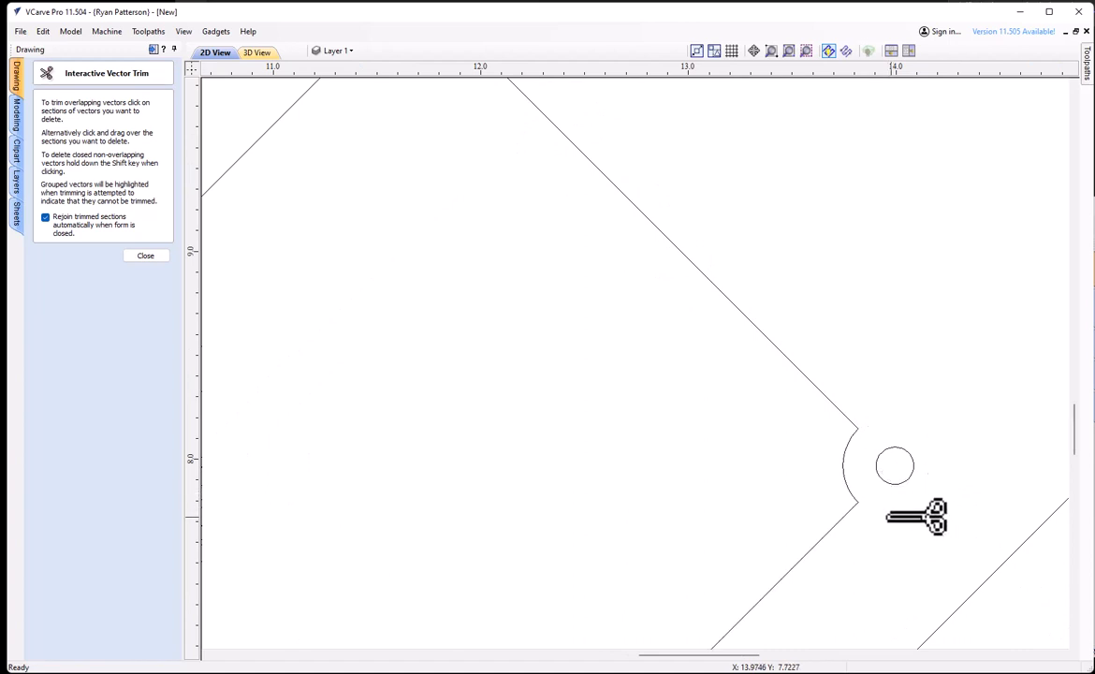
Trim the diamond's left corner and the outer arc of its 0.5-inch circle into a concave notch, and finish trimming
scroll(733, 488, "down", 2)
scroll(454, 427, "up", 2)
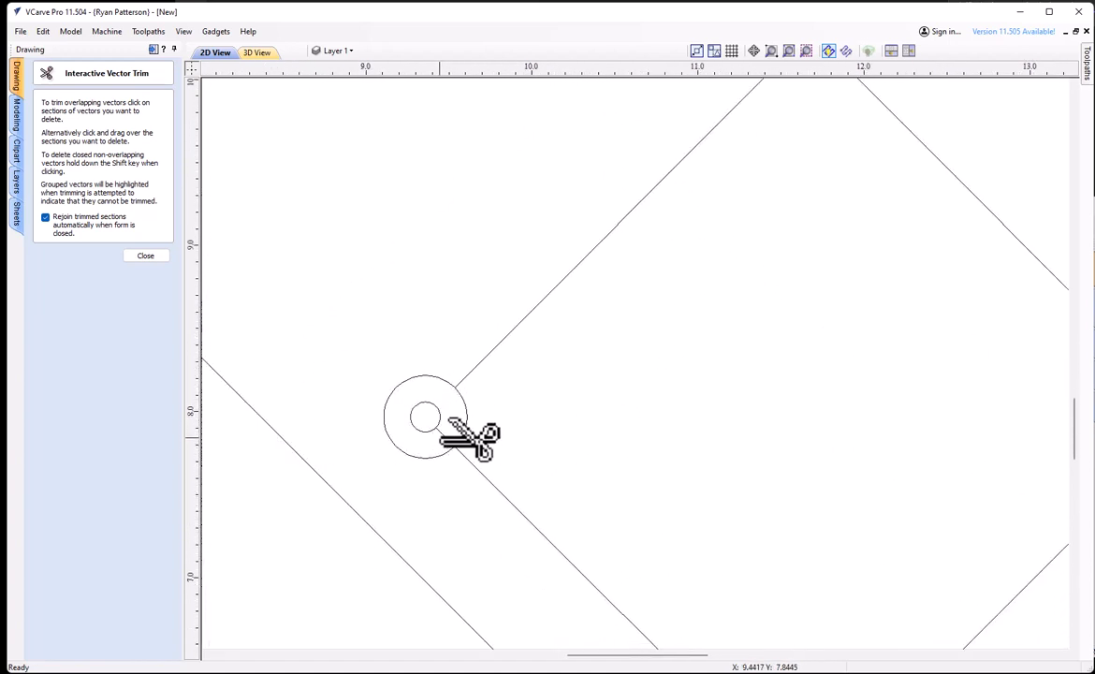
scroll(452, 386, "down", 3)
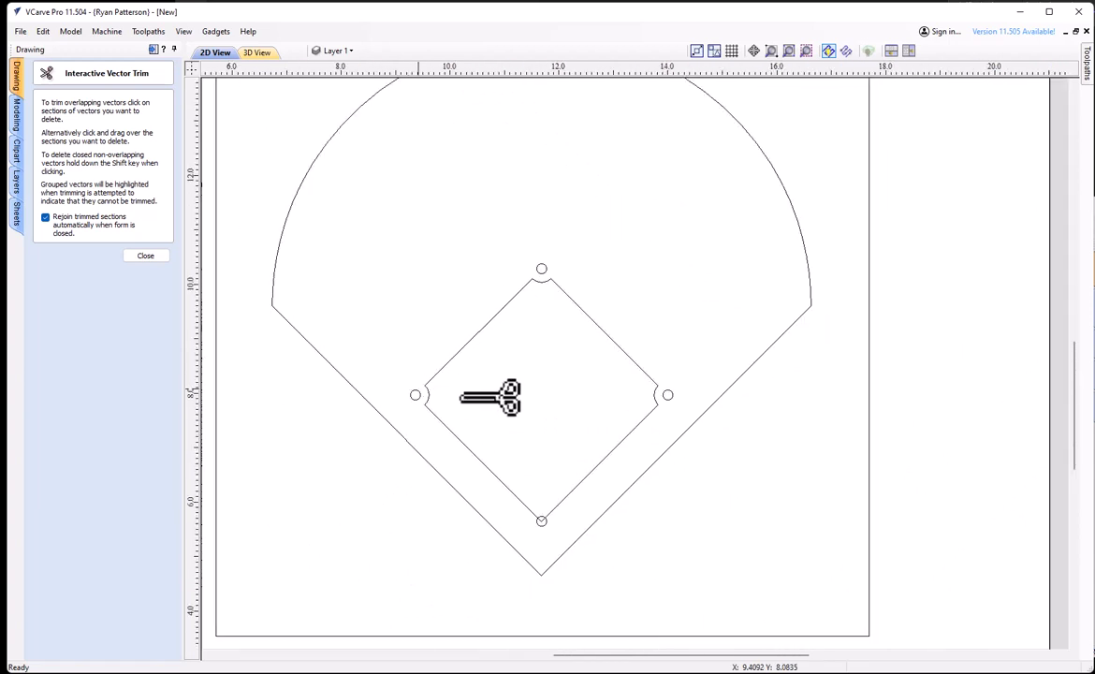
left_click(145, 258)
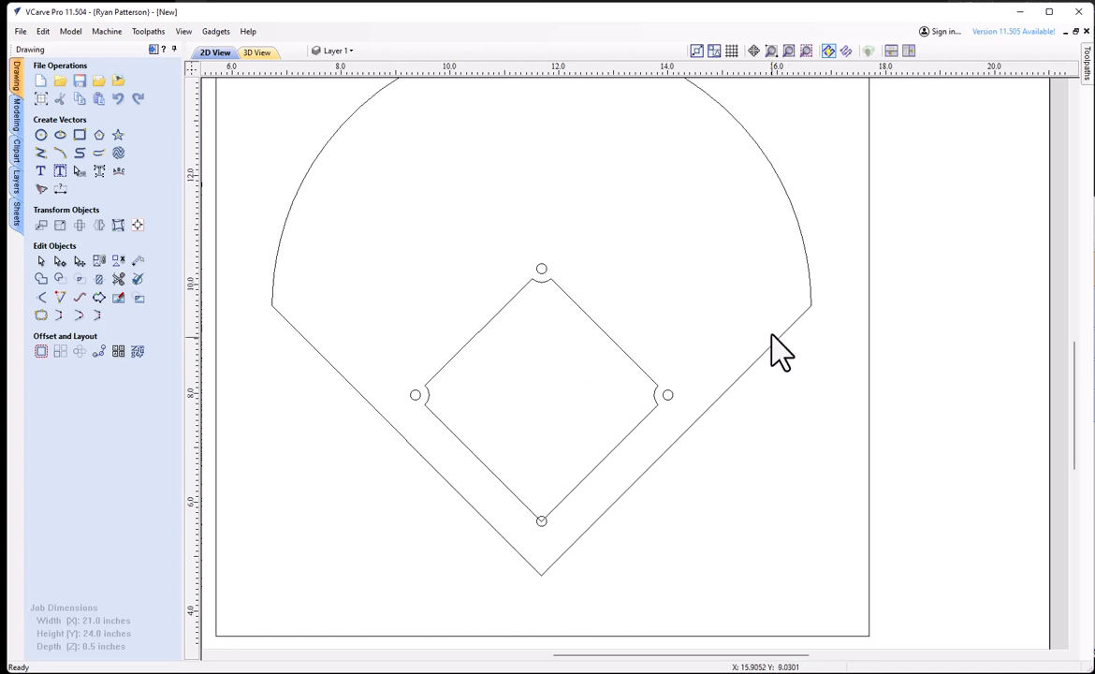
Draw a square-cornered rectangle about 3.5 by 1.3 inches in the board's lower-right corner, beside the field's bottom point
left_click(609, 338)
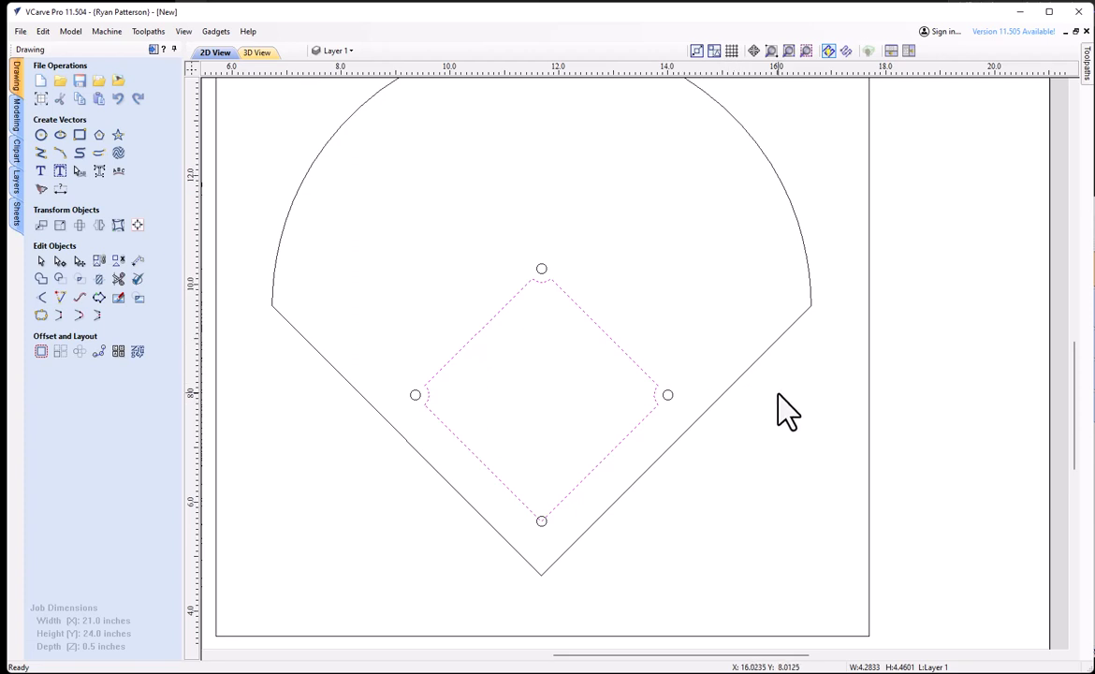
left_click(735, 379)
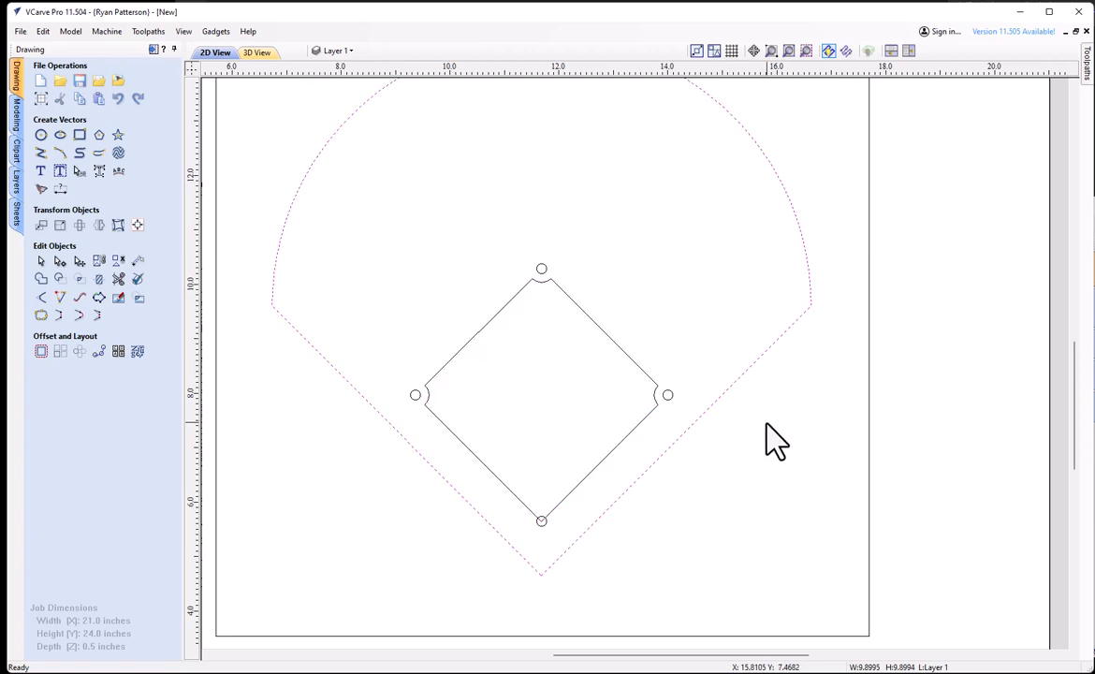
scroll(668, 396, "down", 2)
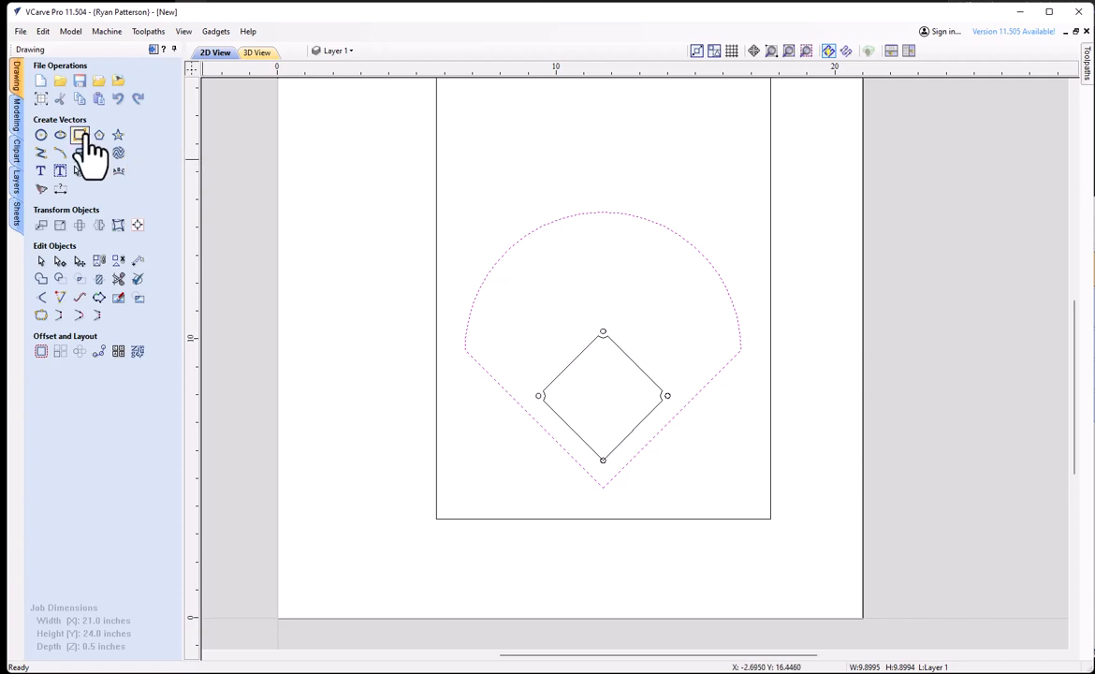
left_click(80, 136)
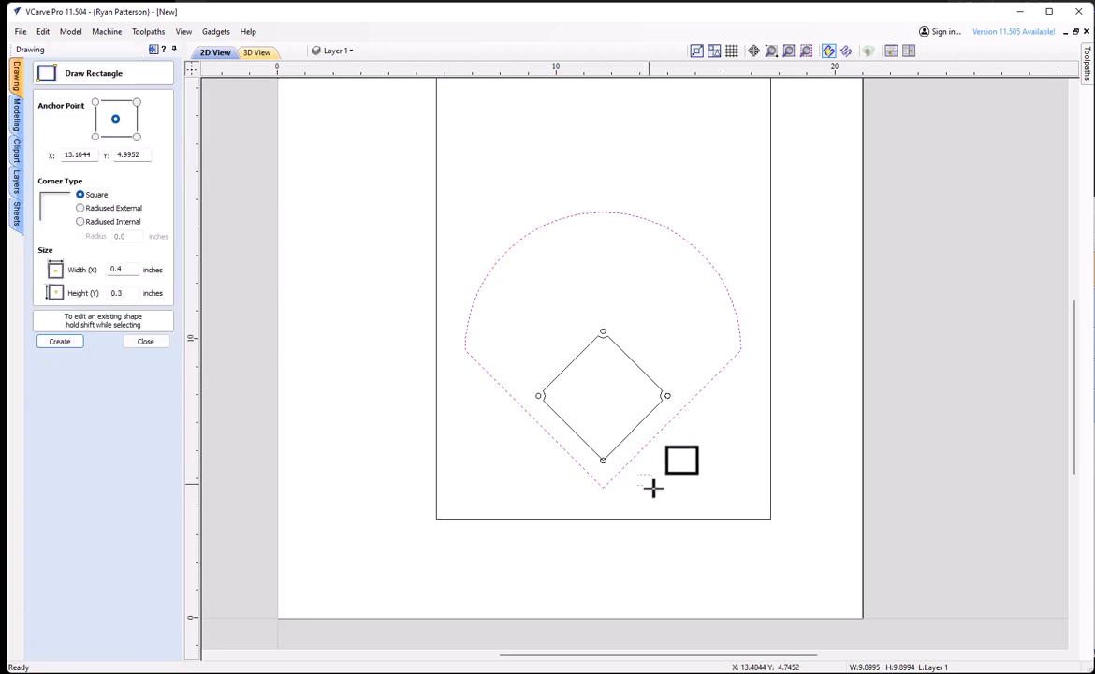
left_click_drag(637, 475, 734, 511)
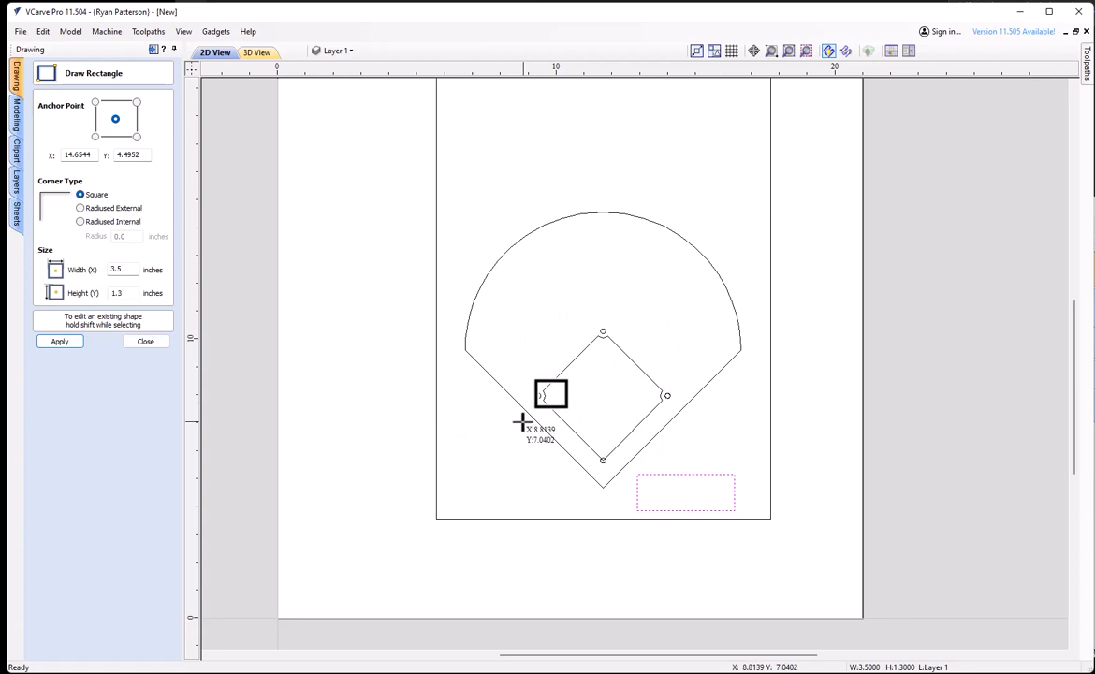
left_click(157, 344)
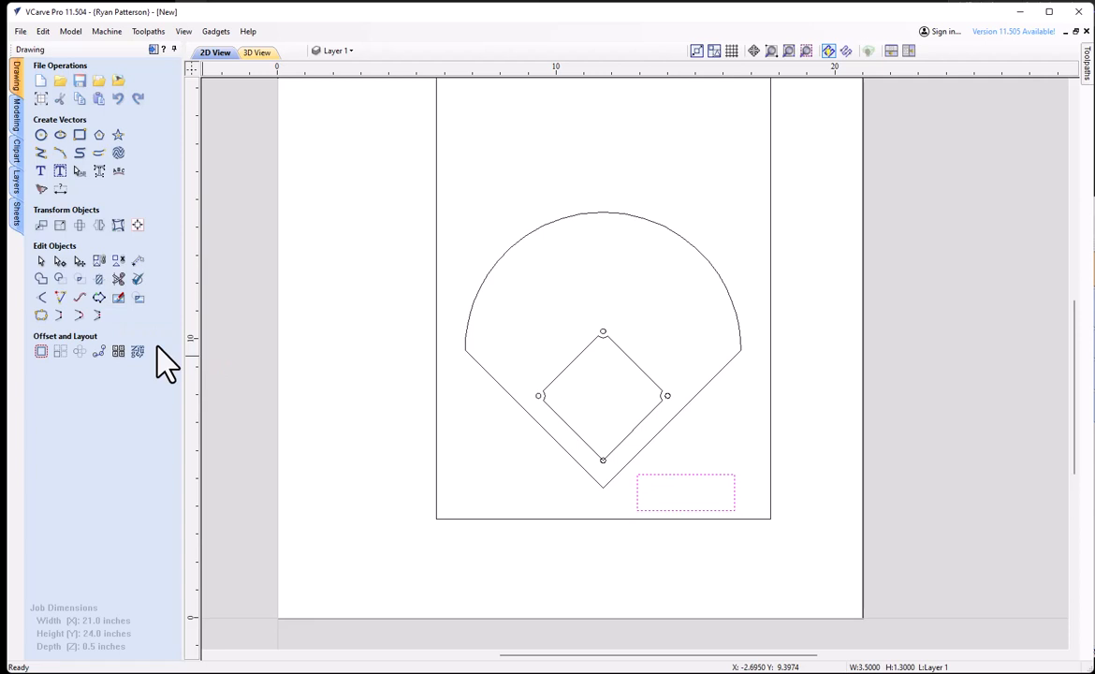
Add the text "Home" in Times New Roman, 0.5 inches high, inside the upper part of the small rectangle
left_click(42, 172)
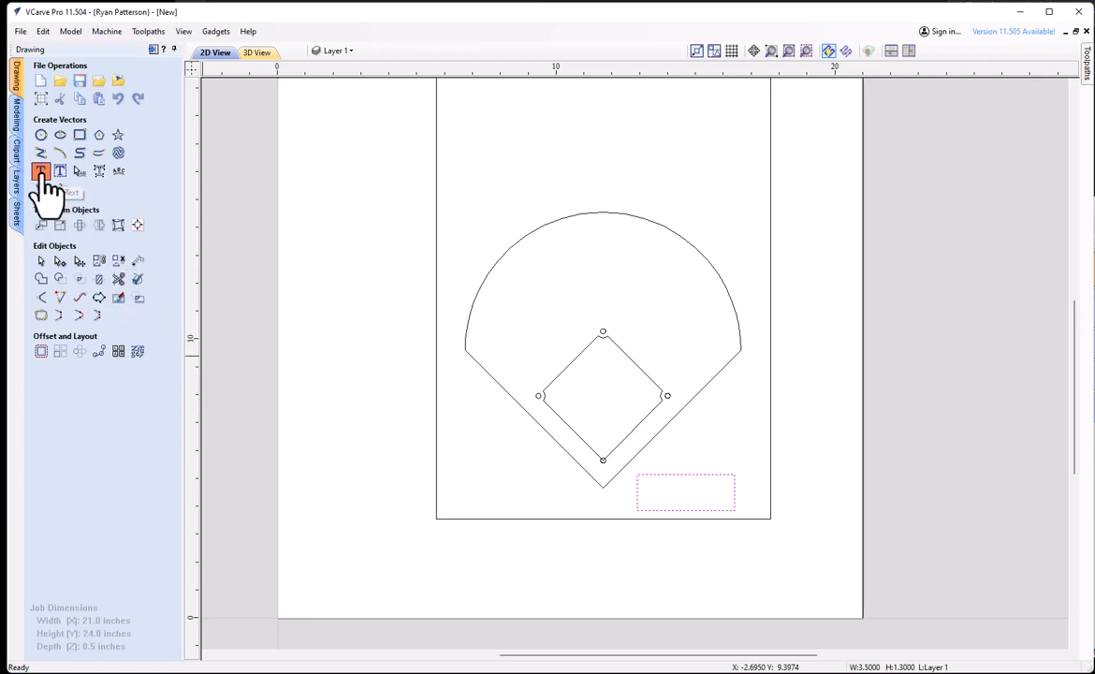
left_click(653, 489)
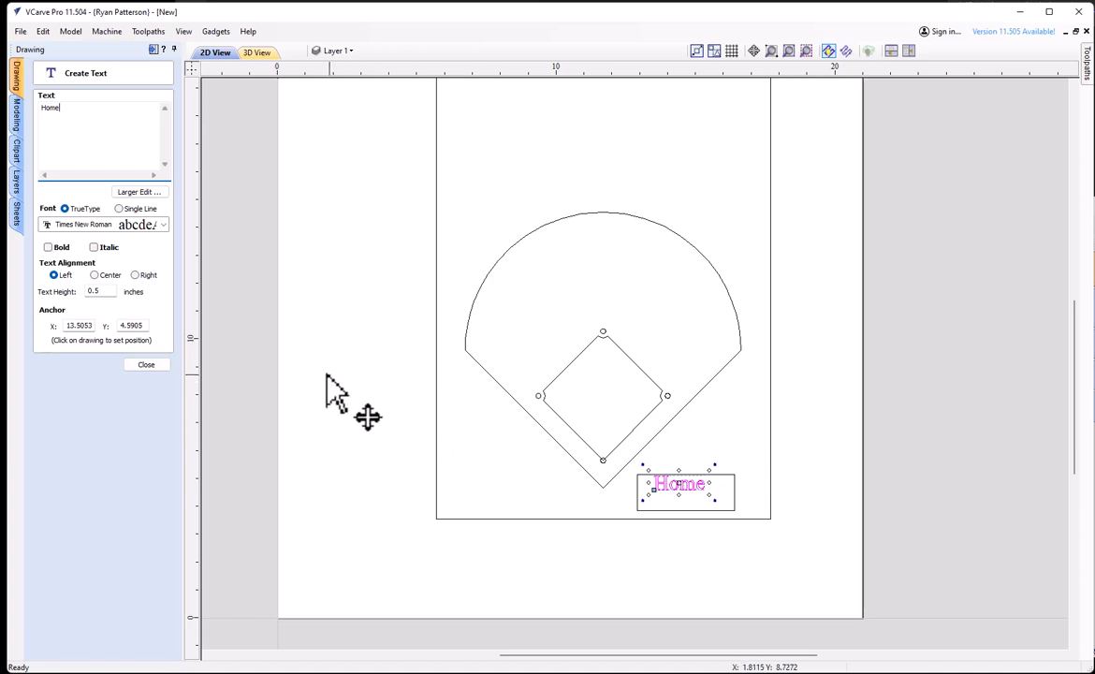
left_click(147, 365)
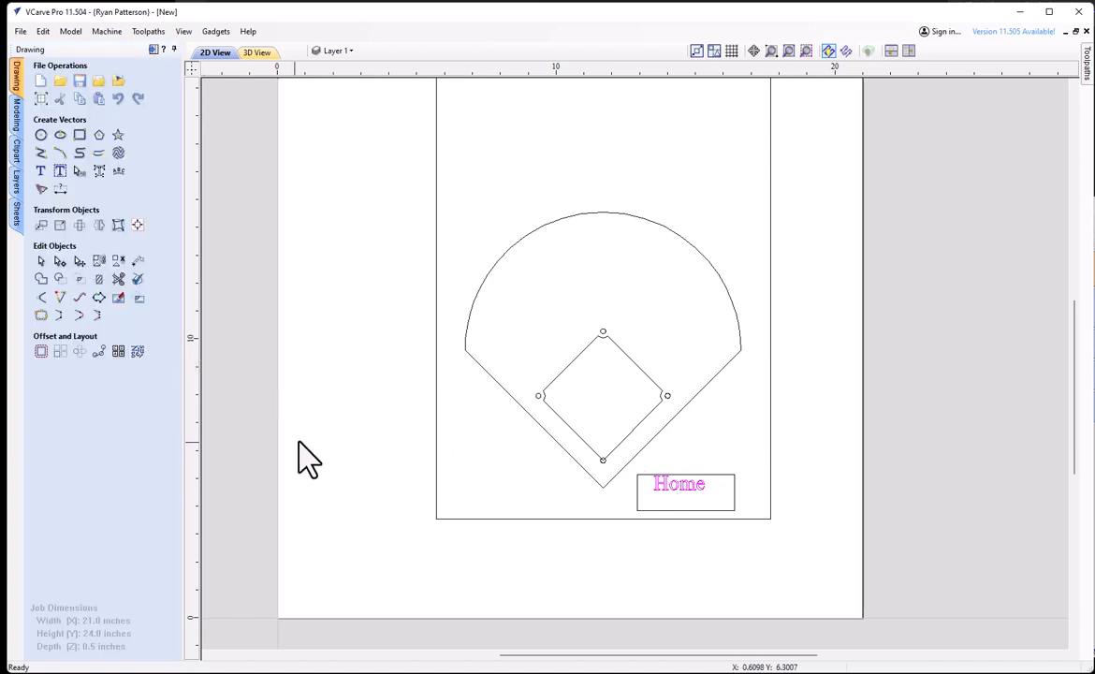
Centre the "Home" text horizontally within the small rectangle using the alignment tools
left_click(695, 502)
scroll(714, 498, "up", 4)
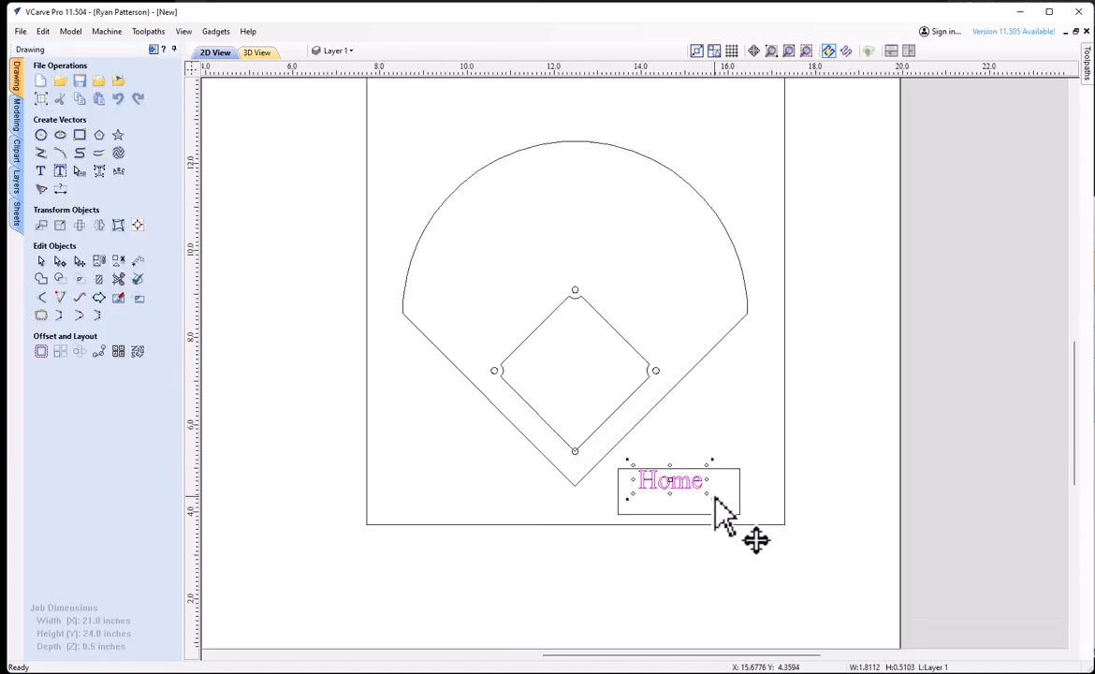
scroll(714, 498, "up", 2)
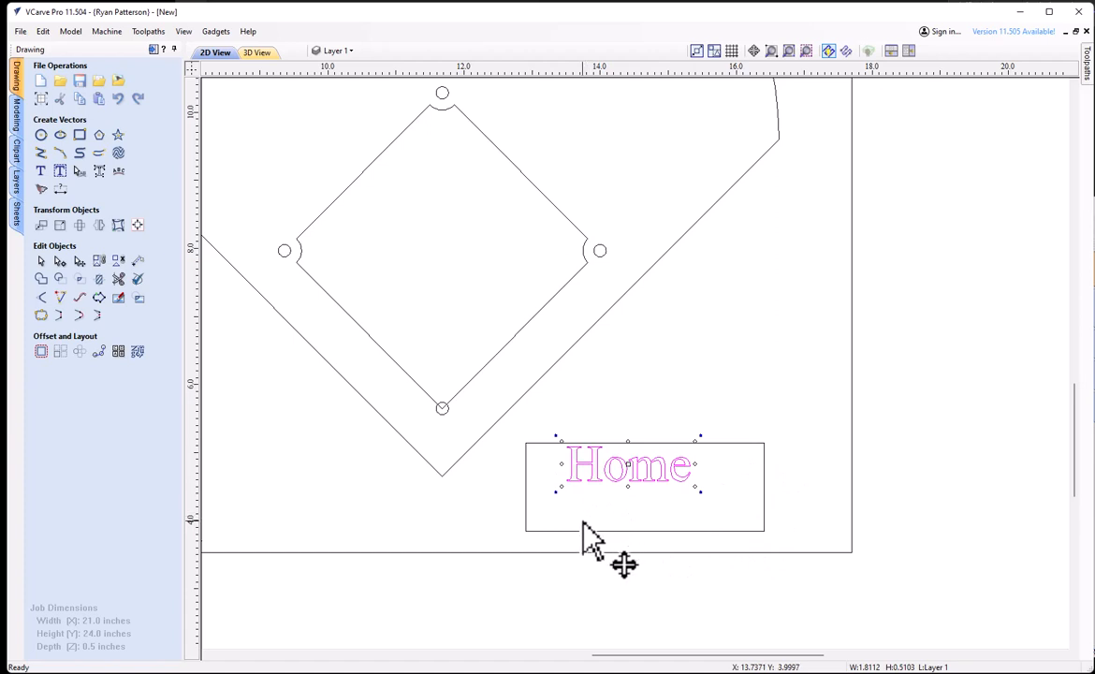
left_click(655, 532, "shift")
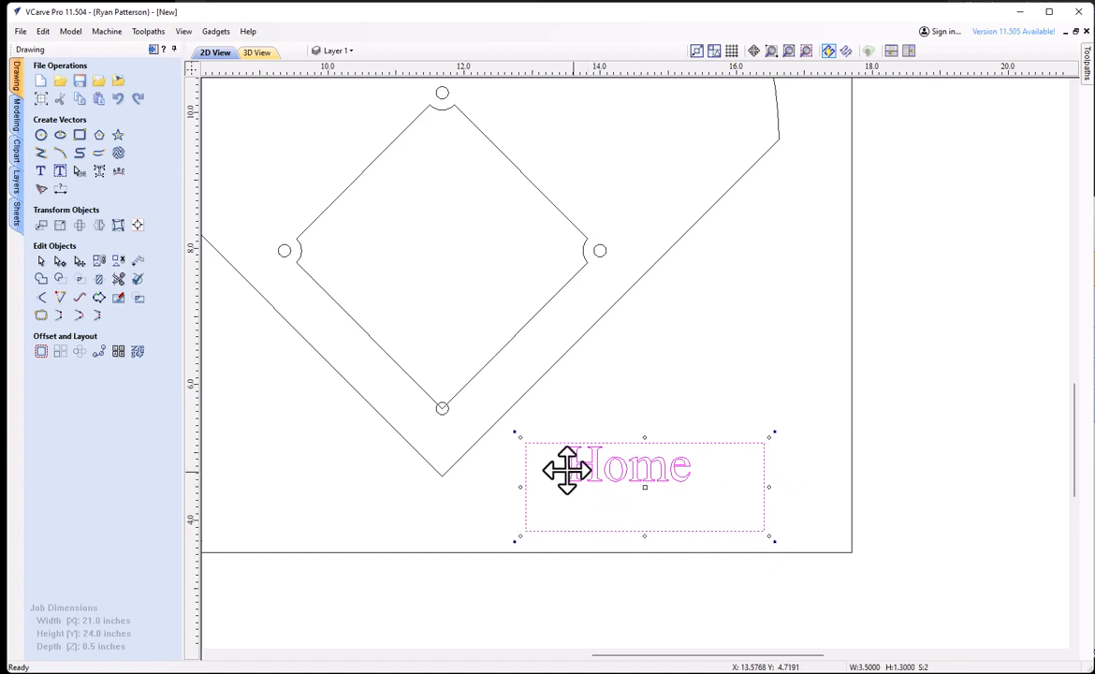
left_click(138, 225)
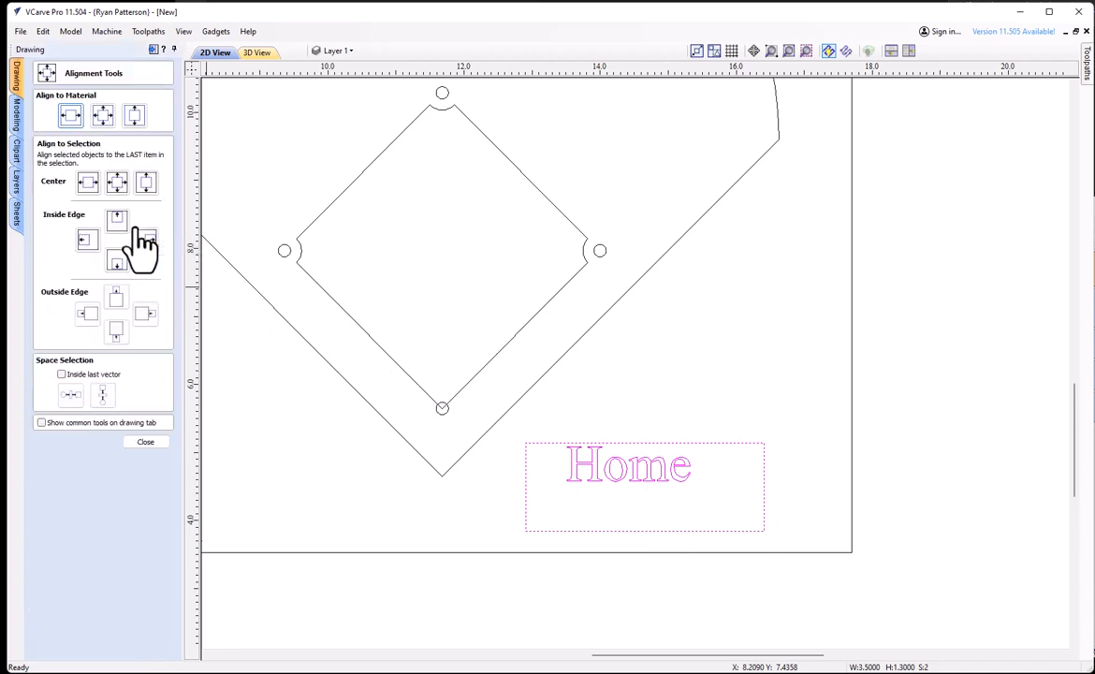
left_click(88, 182)
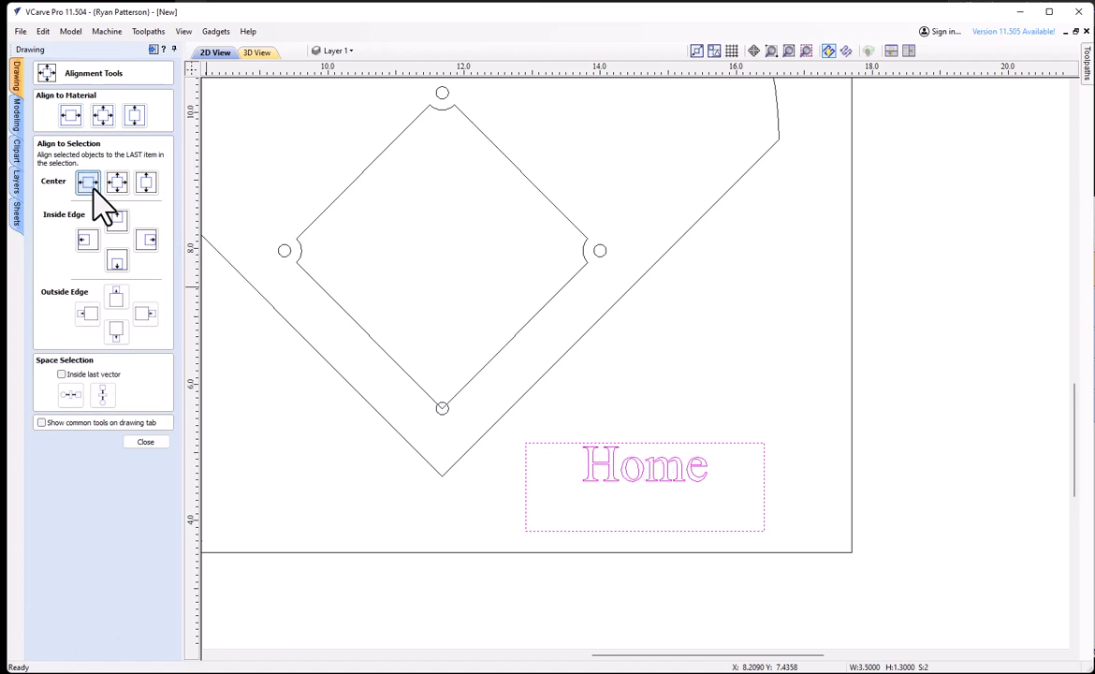
left_click(145, 442)
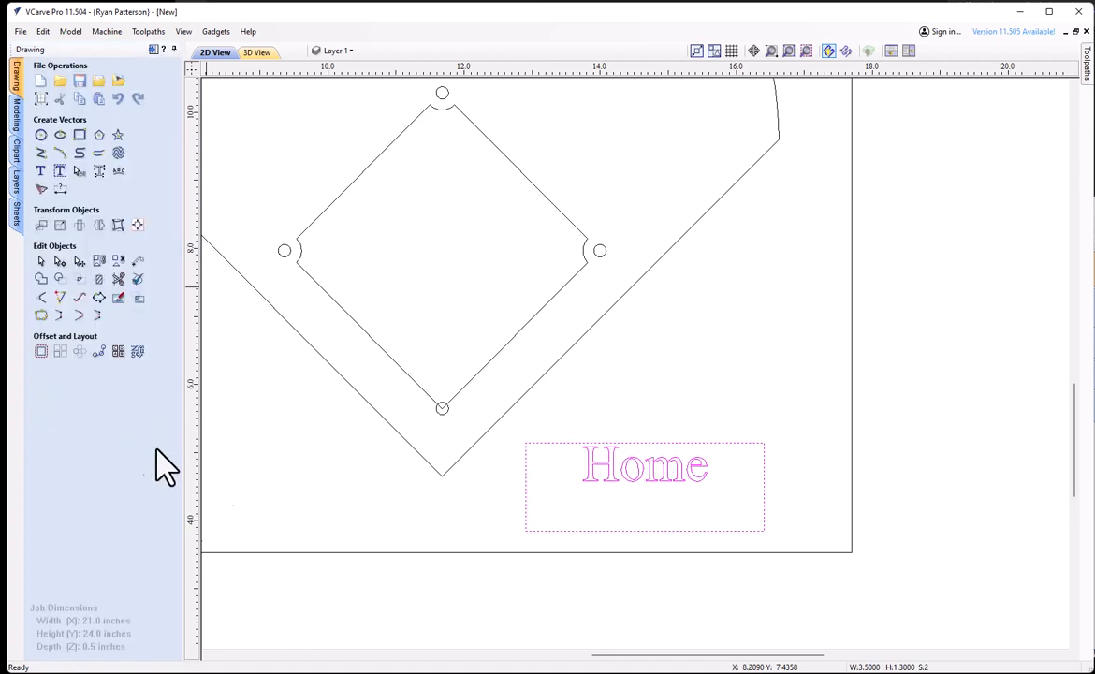
left_click(619, 516)
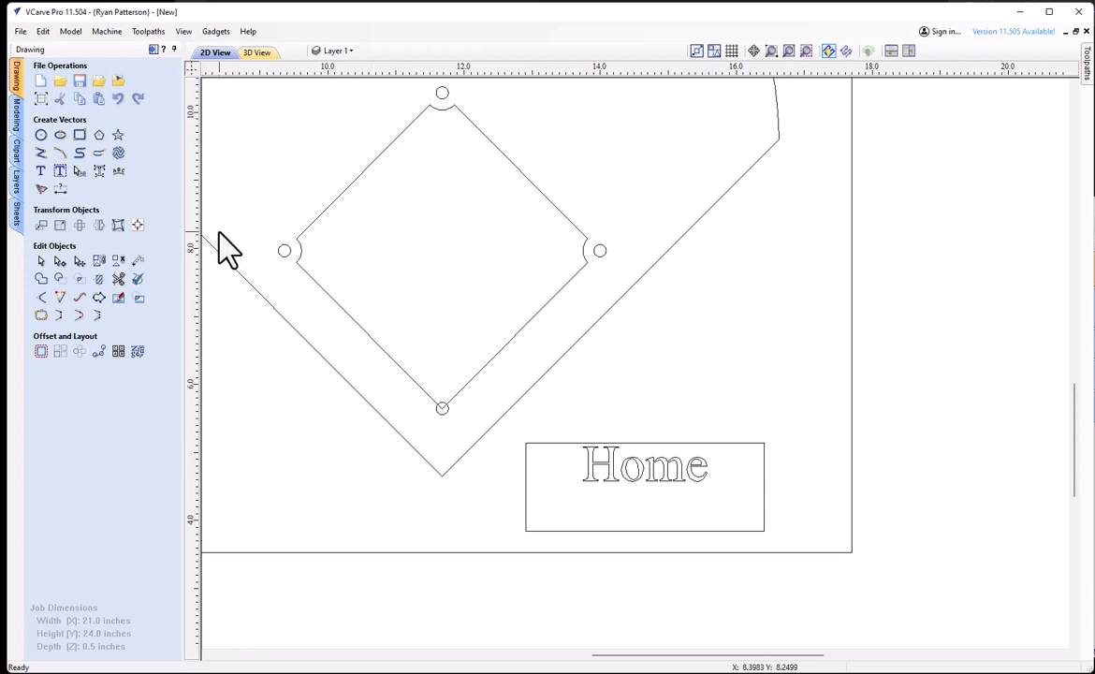
Draw a 0.18-inch diameter circle in the lower-left part of the "Home" rectangle
left_click(40, 134)
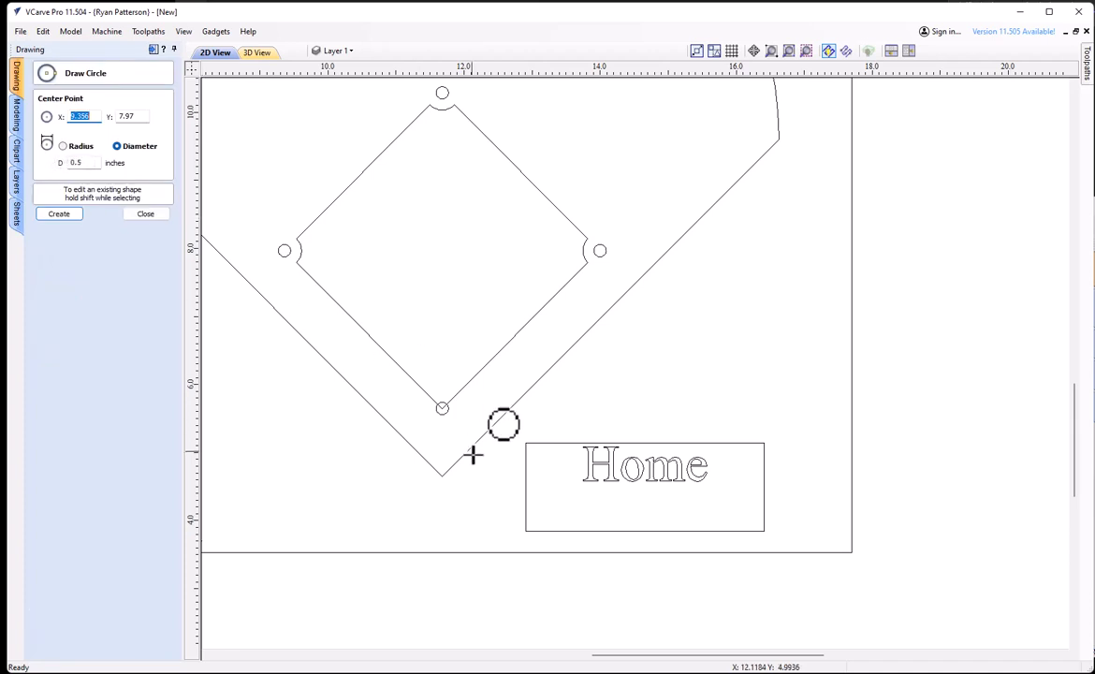
left_click_drag(553, 504, 553, 511)
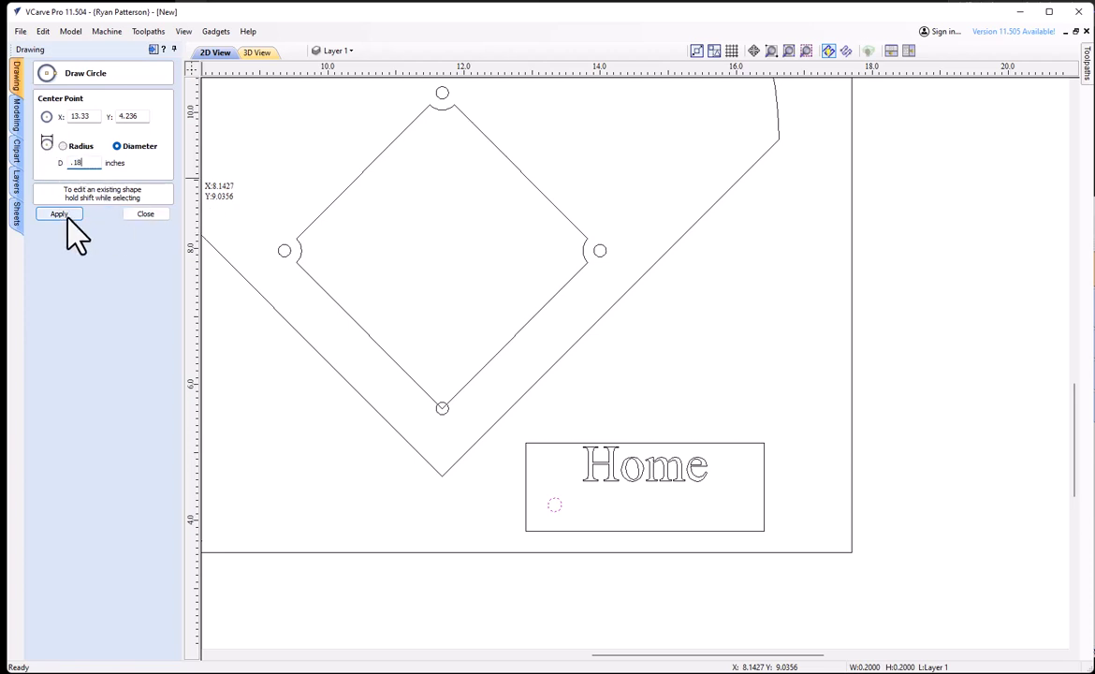
left_click(59, 214)
left_click(145, 214)
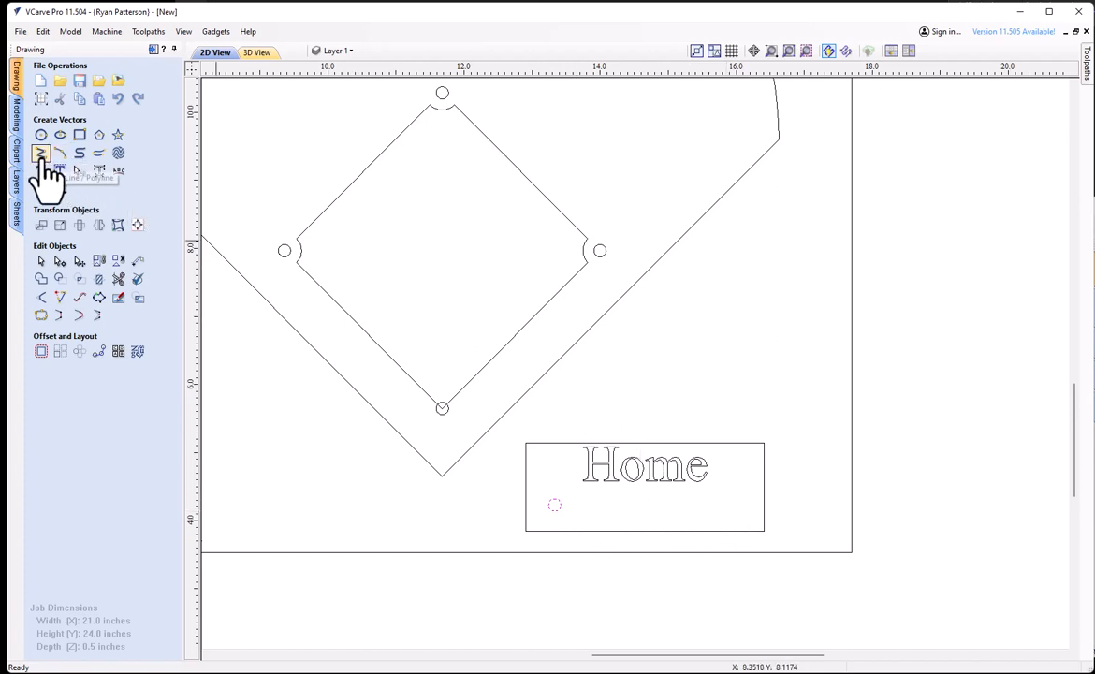
Draw a horizontal line about 2.45 inches long from the small circle's centre toward the rectangle's right side
left_click(42, 154)
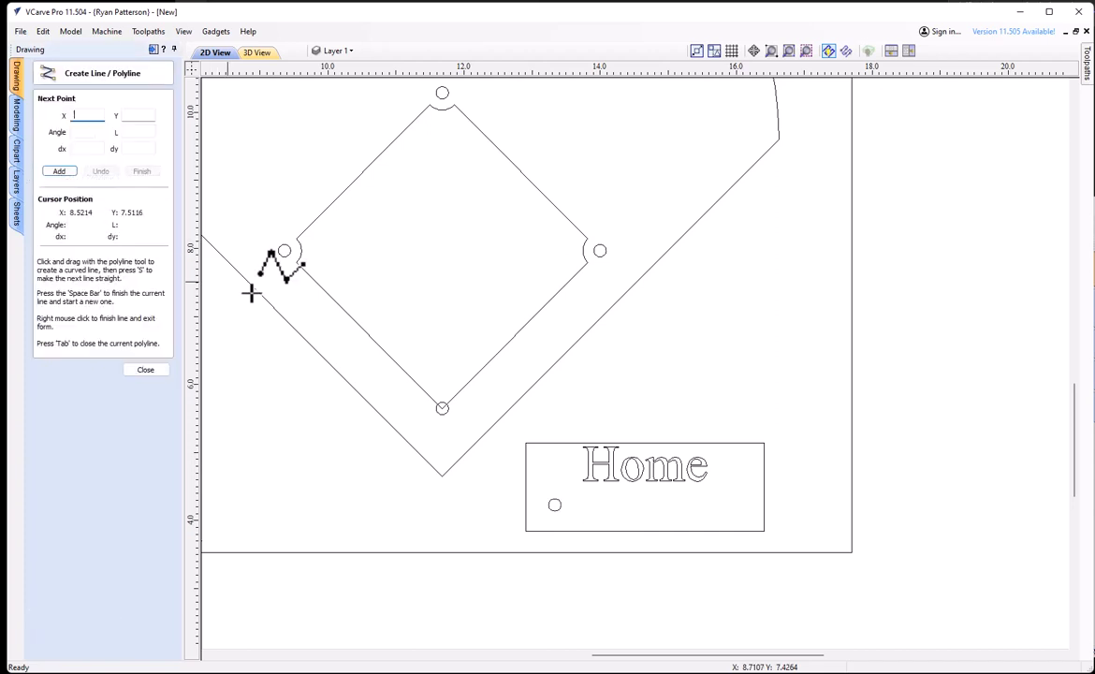
left_click(555, 507)
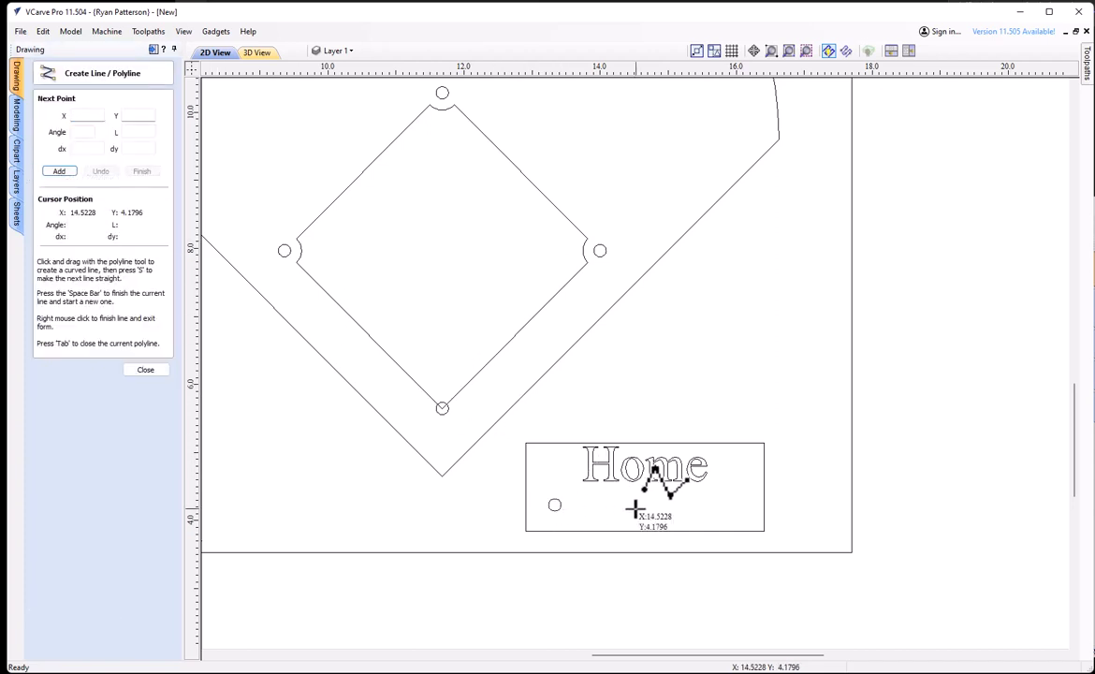
left_click(555, 506)
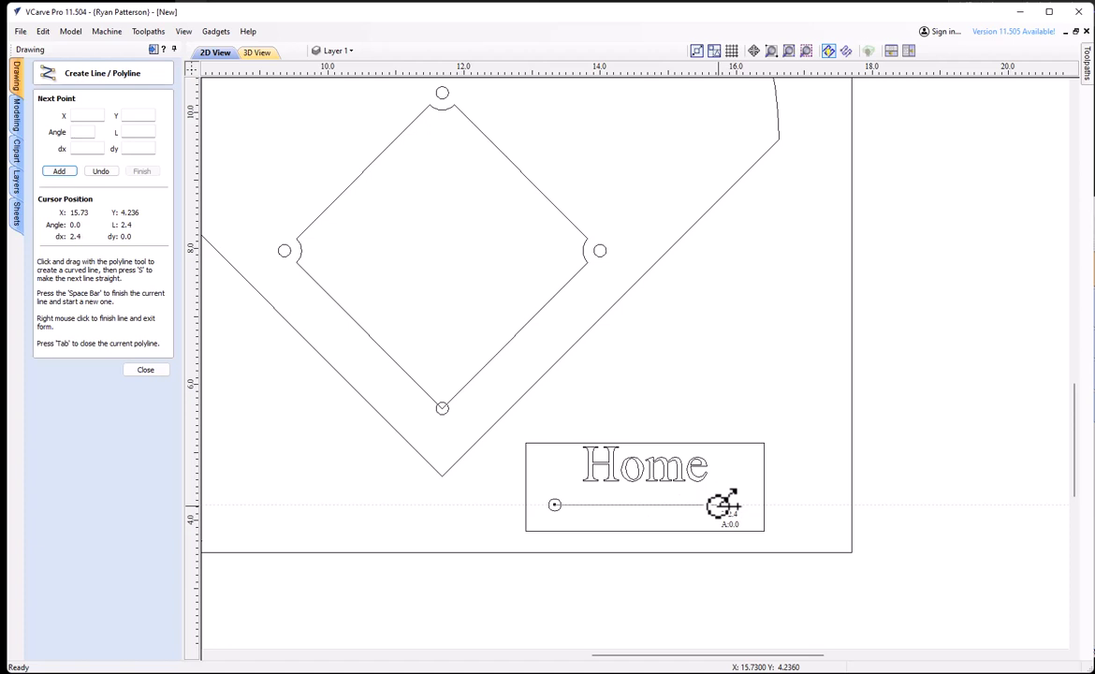
left_click(721, 505)
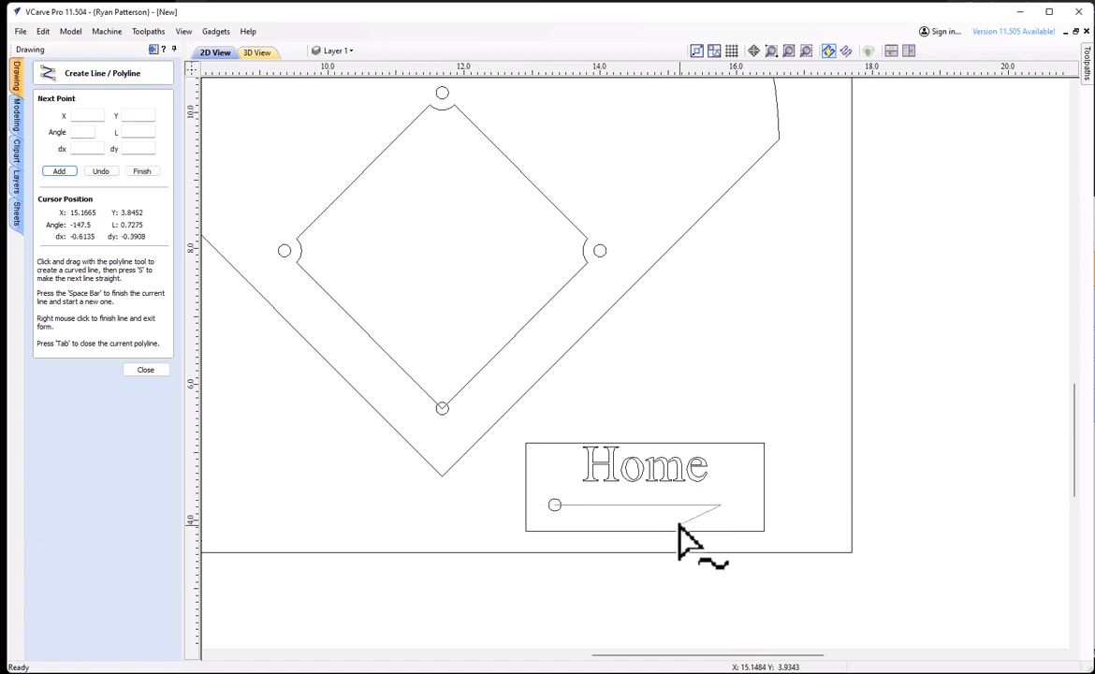
right_click(681, 526)
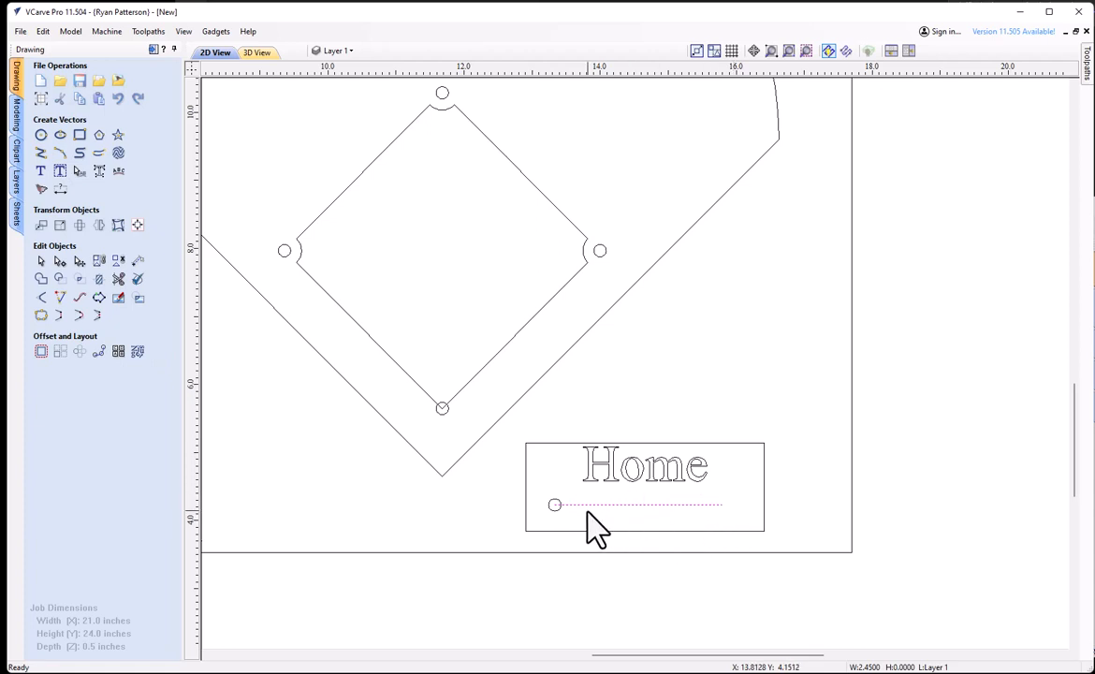
Copy the small circle along the horizontal line with 4 copies, aligned to the curve and placed on a new layer
left_click(488, 491)
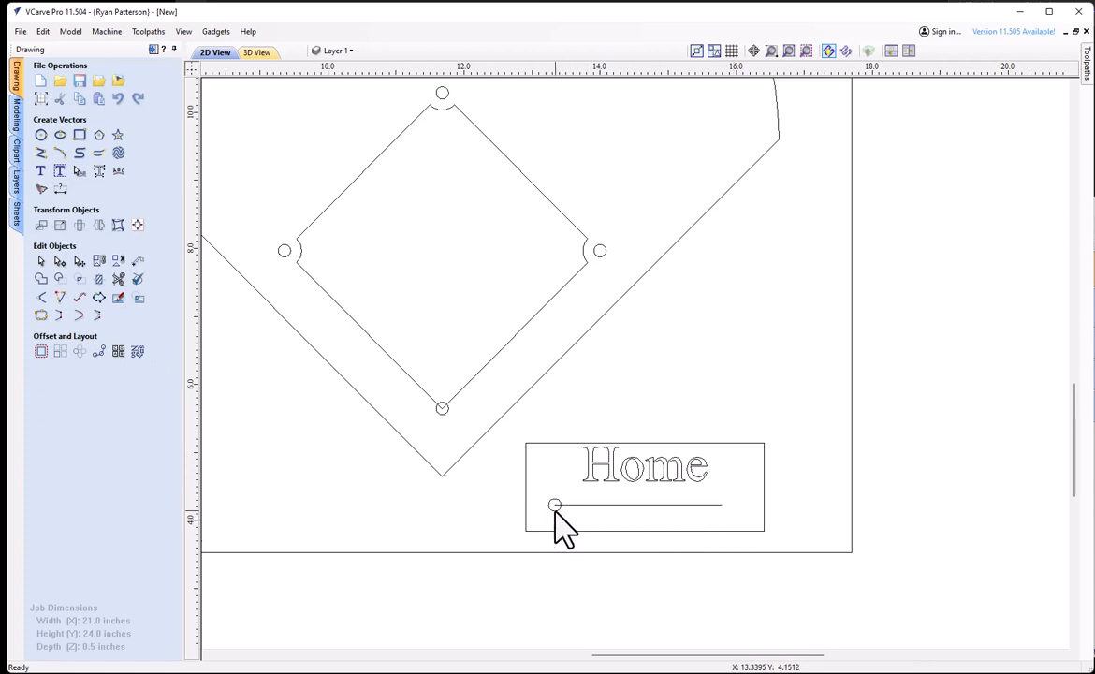
left_click(555, 506)
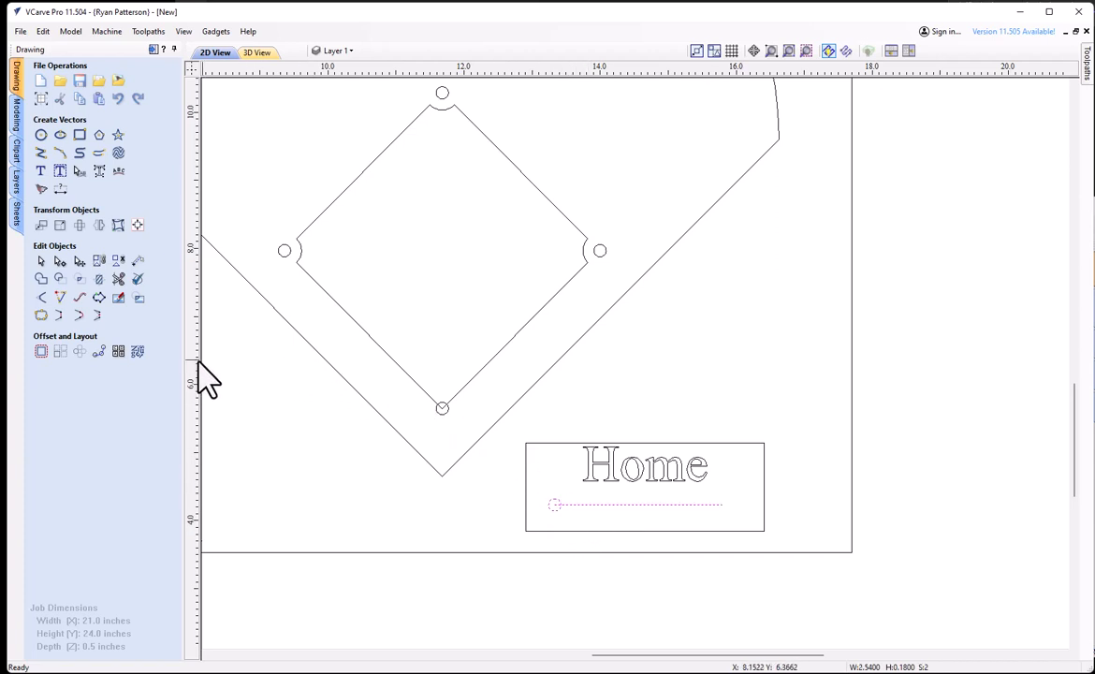
left_click(99, 352)
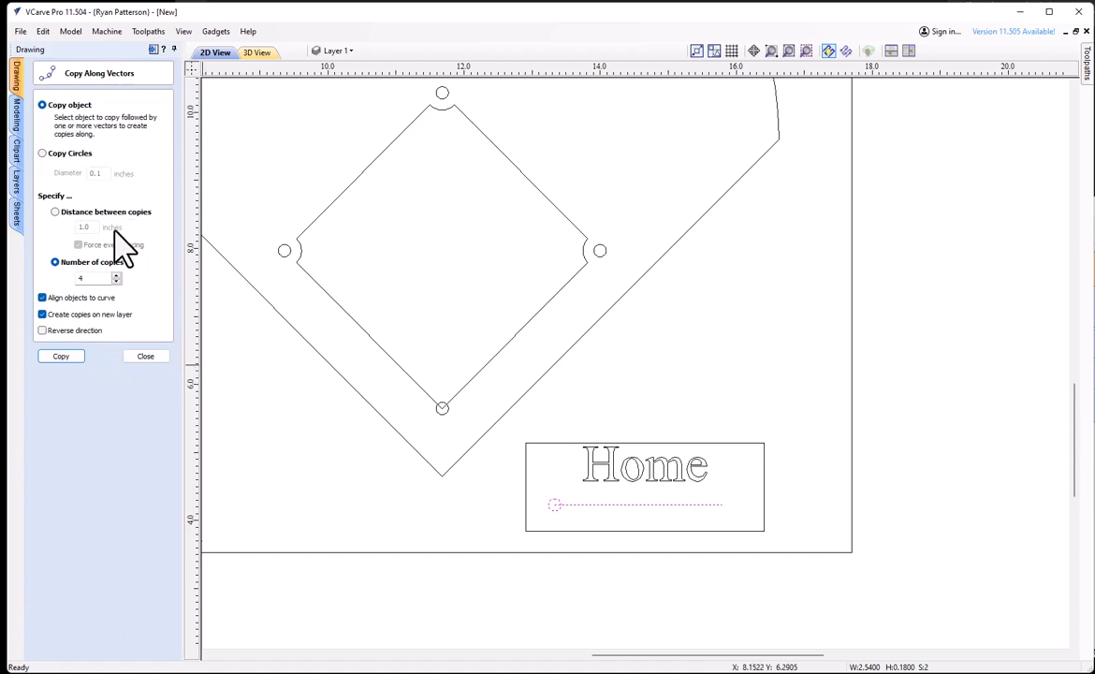
left_click(645, 521)
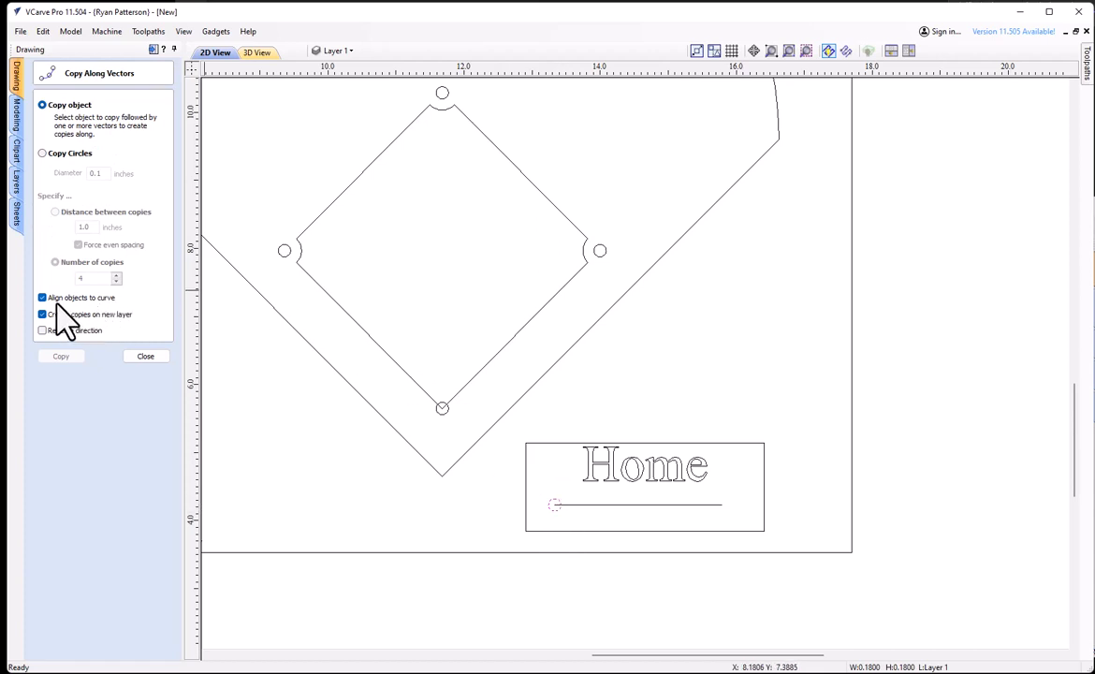
left_click(607, 505, "shift")
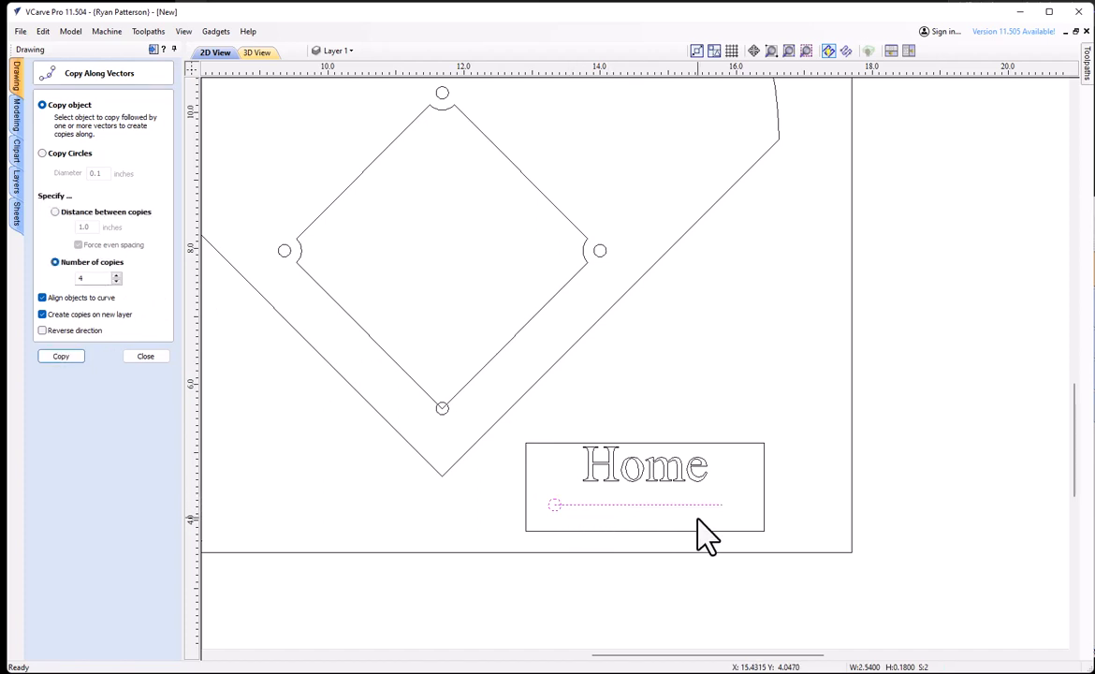
double_click(86, 278)
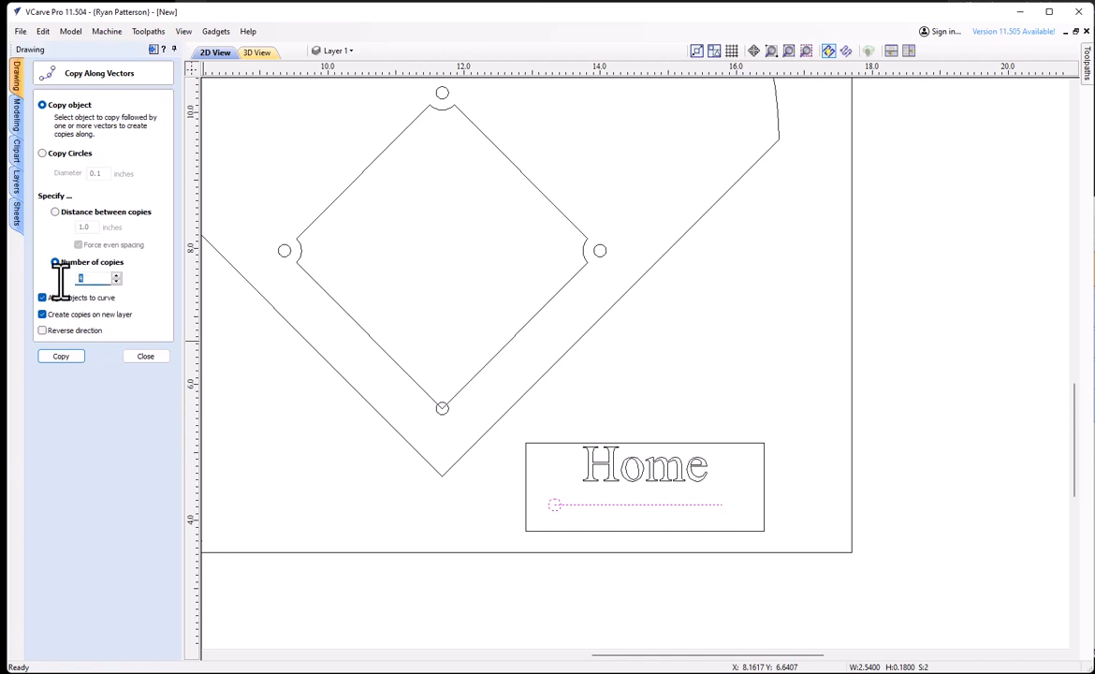
left_click(64, 358)
left_click(149, 357)
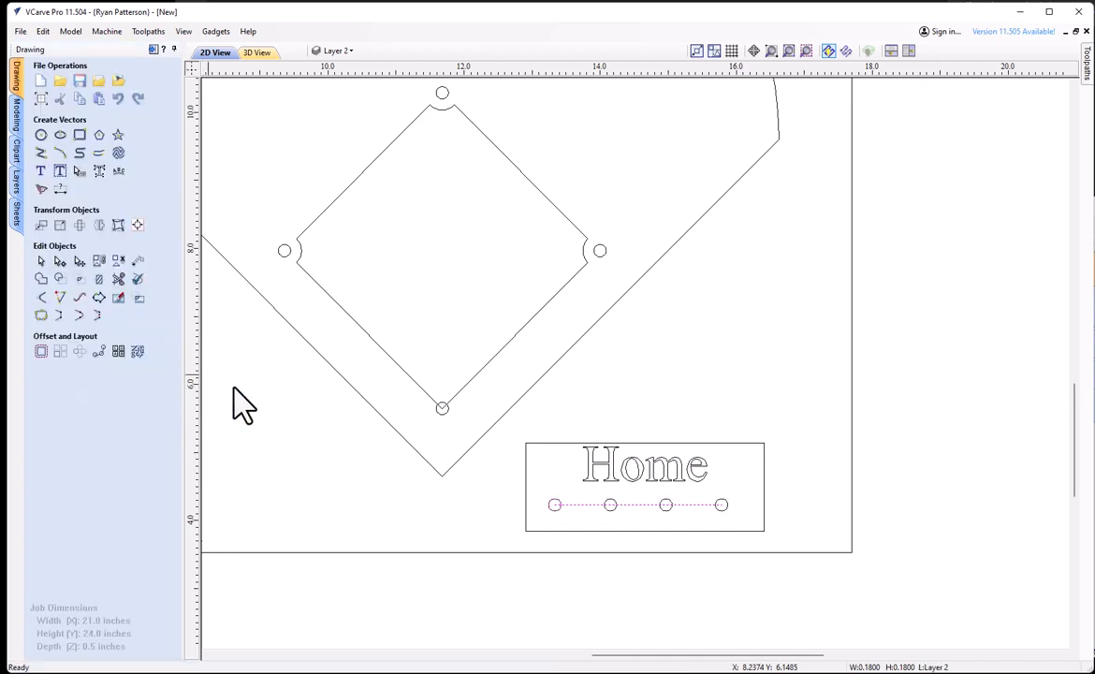
Delete the horizontal guide line running through the four small circles
left_click(637, 515)
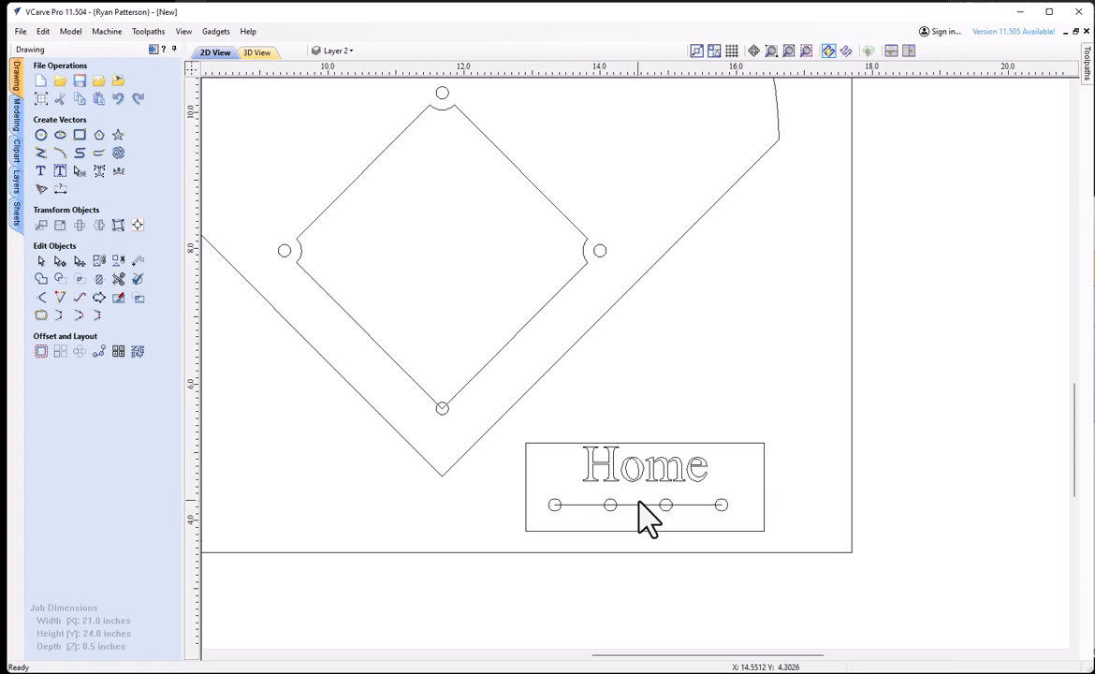
left_click(640, 505)
key("Delete")
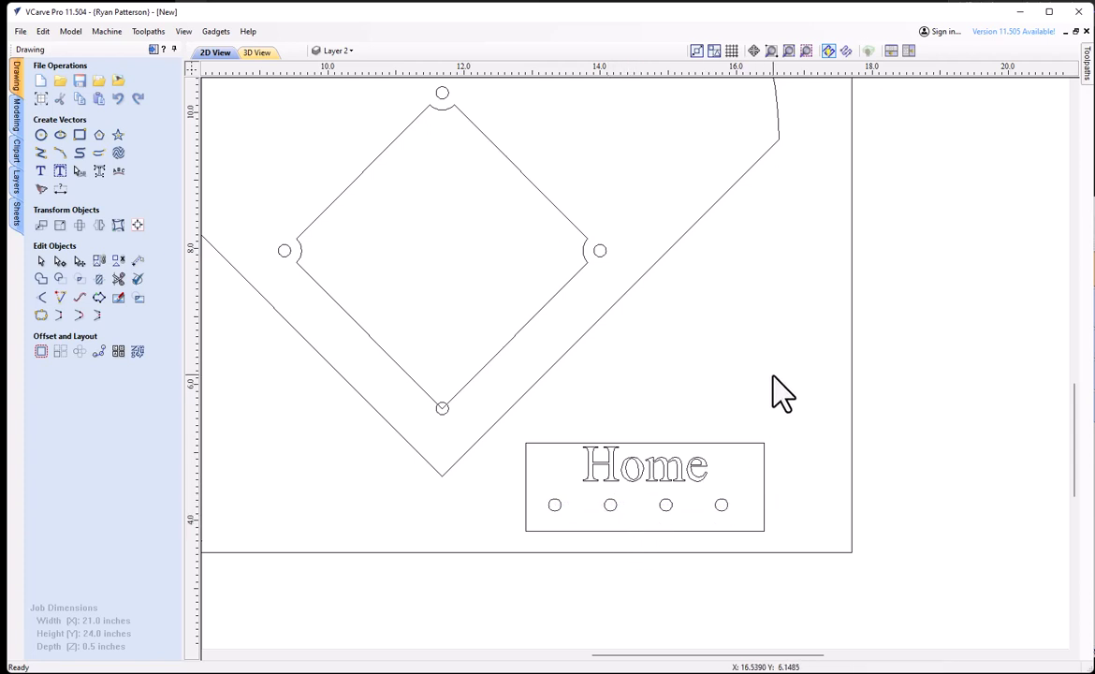
Move the "Home" score box with its circles to centre about X 15.4, Y 5.2, and copy it horizontally to about X 8.1
left_click_drag(799, 426, 560, 539)
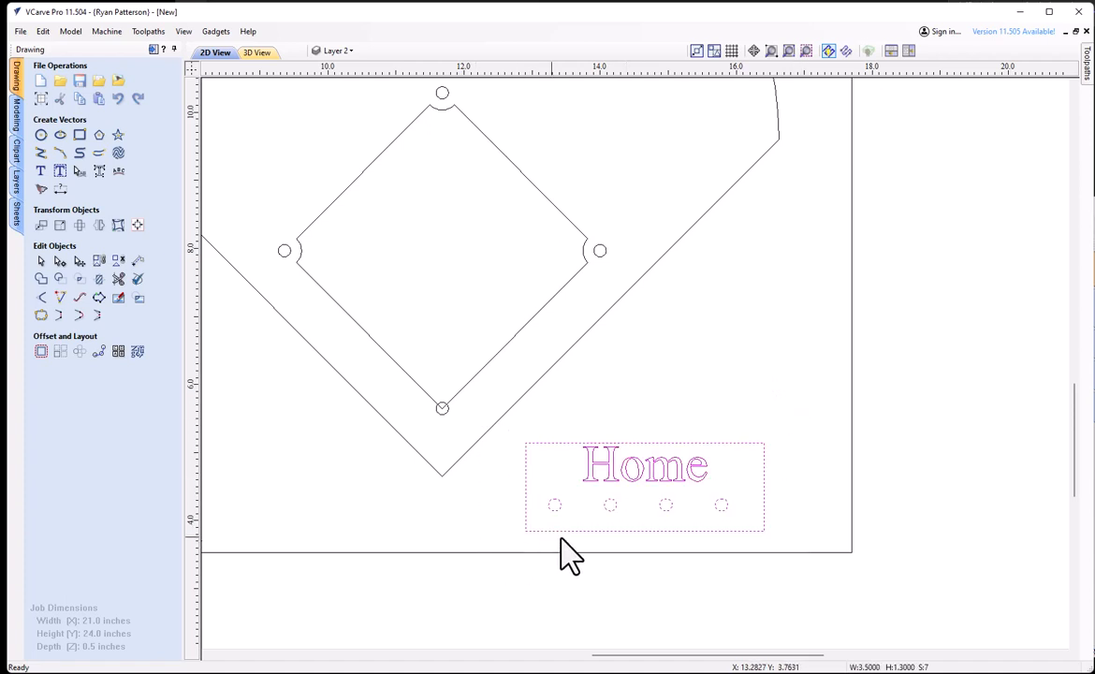
left_click(656, 531)
scroll(660, 524, "down", 3)
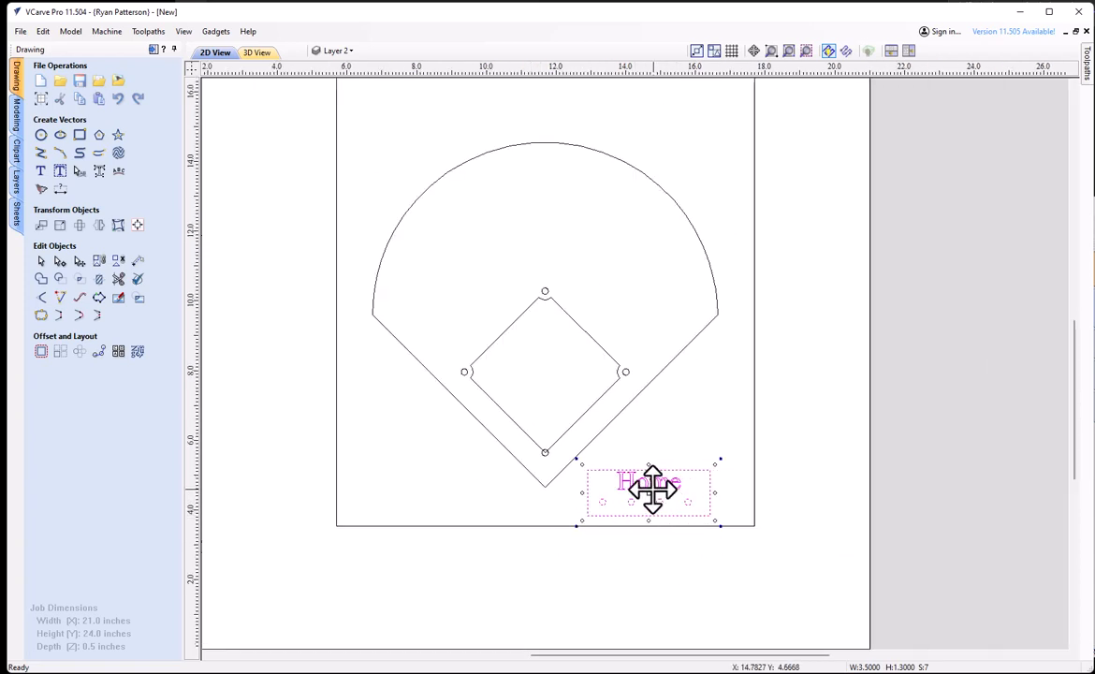
left_click(711, 457)
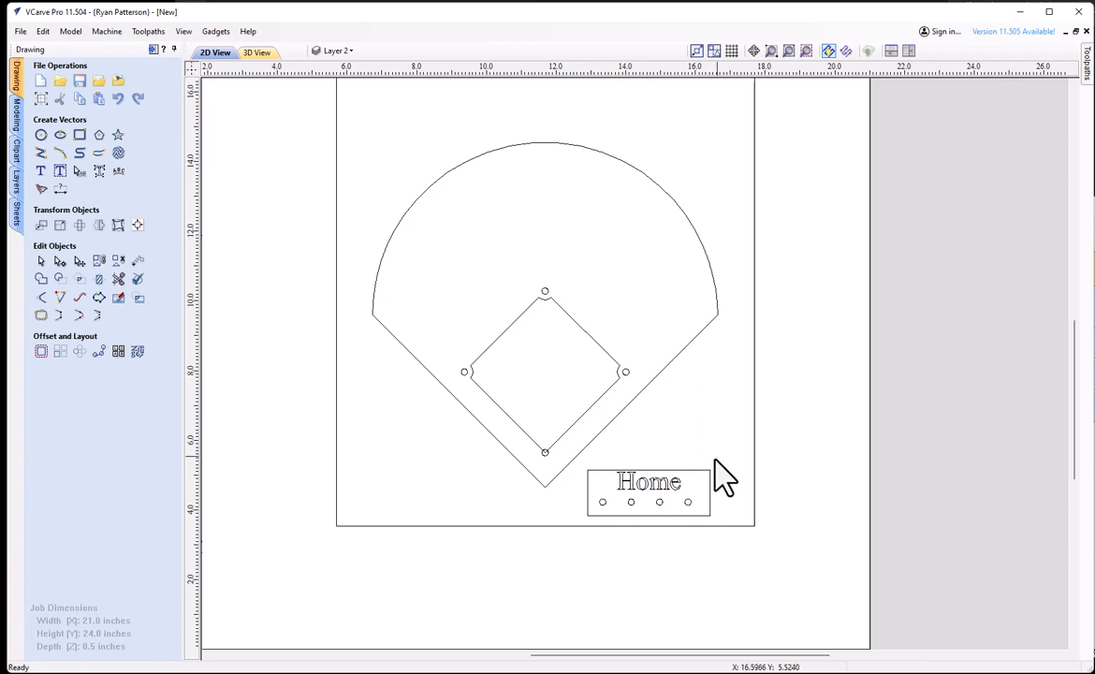
left_click_drag(715, 458, 586, 527)
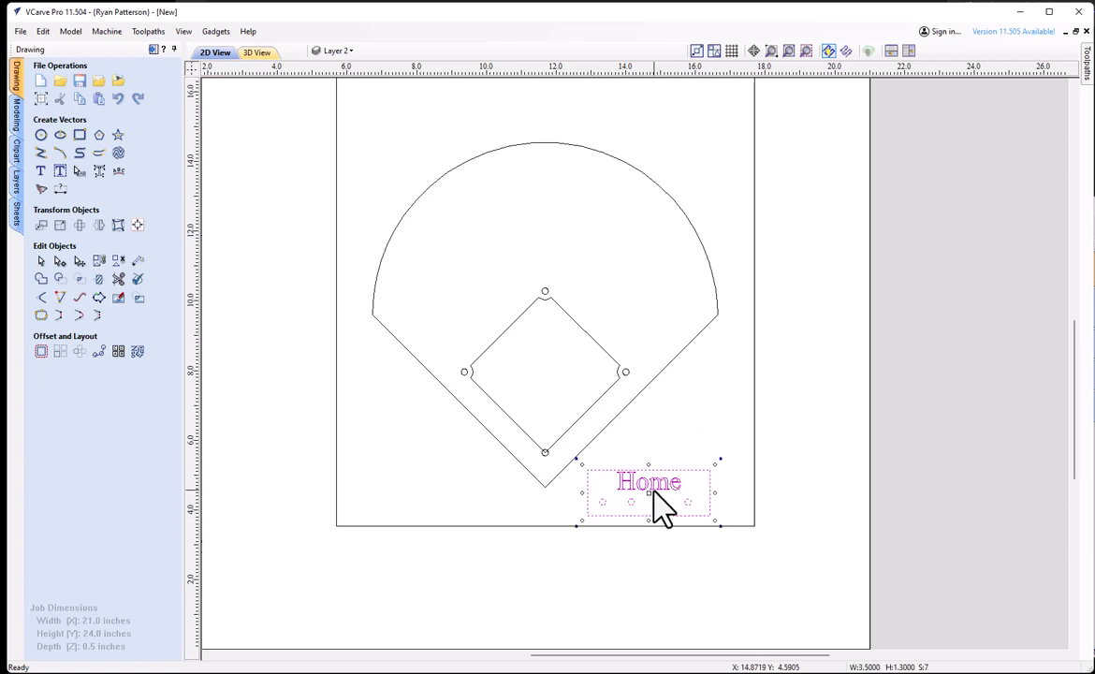
left_click_drag(648, 490, 675, 468)
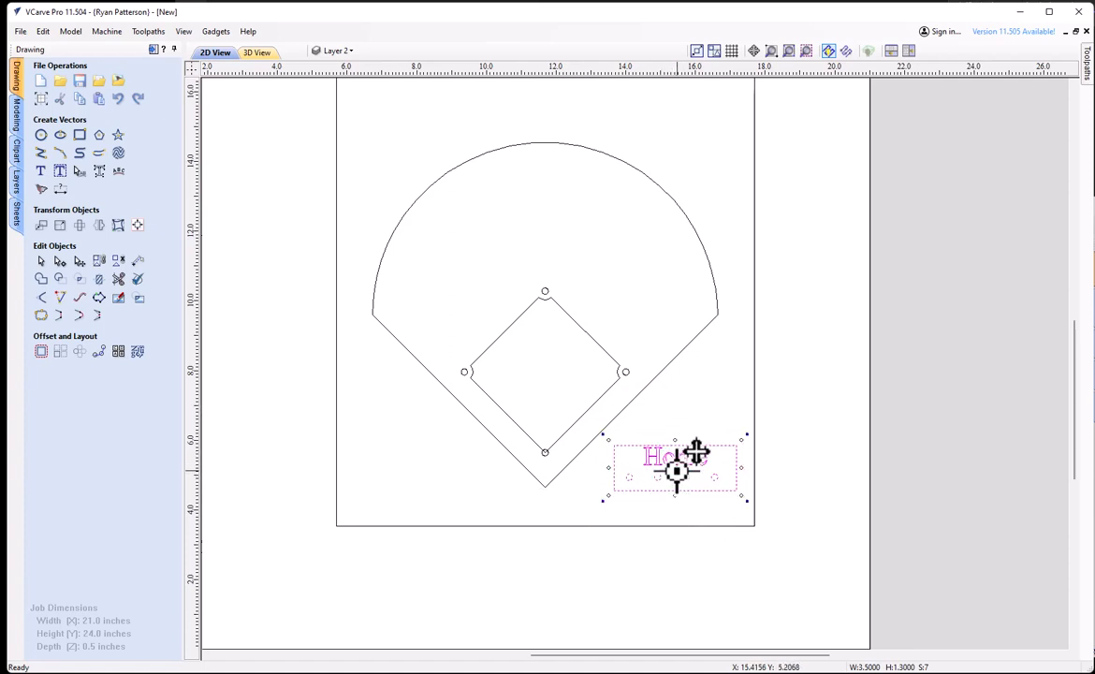
left_click_drag(676, 471, 421, 469)
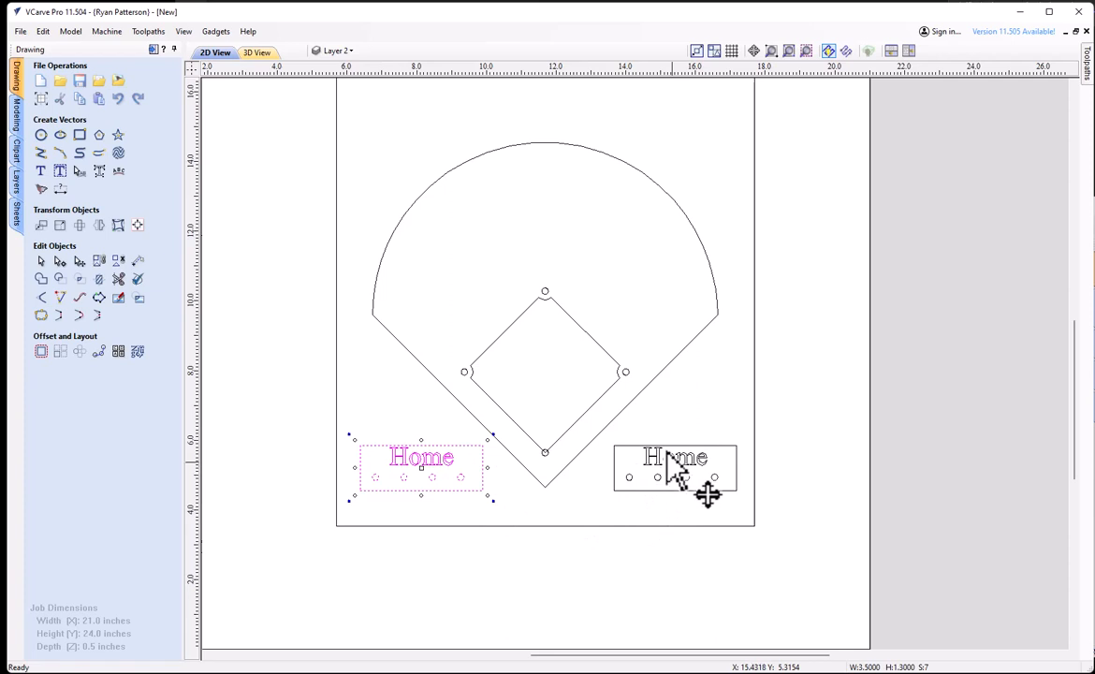
left_click(426, 422)
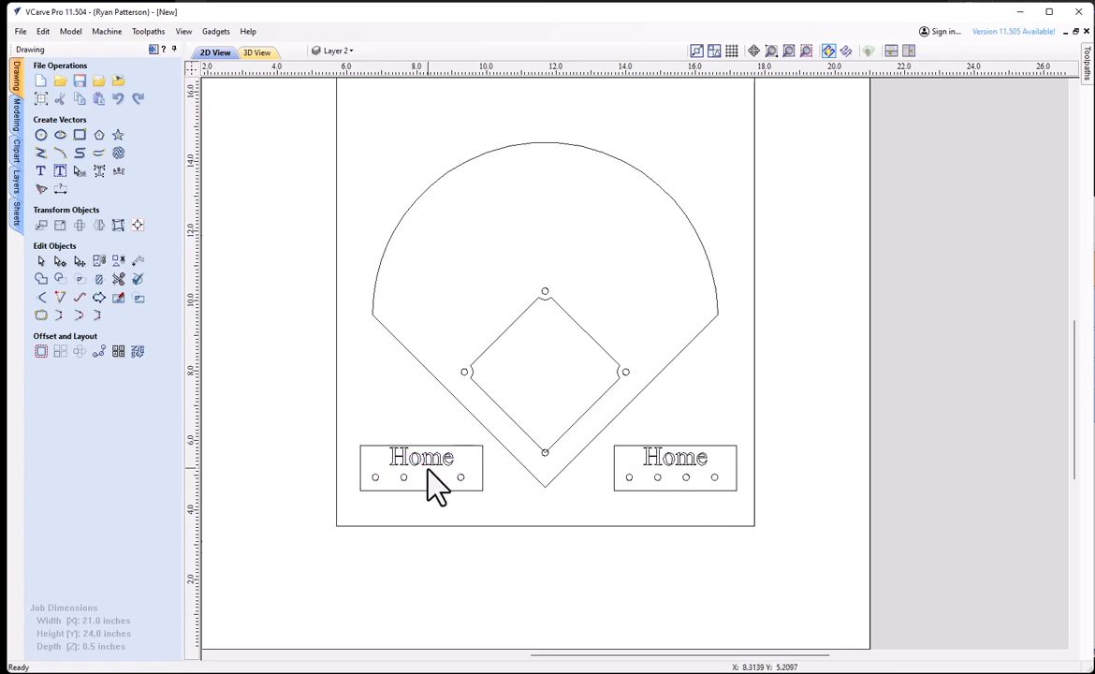
Change the text in the copied score box on the board's left side to "Visitor"
left_click(423, 459)
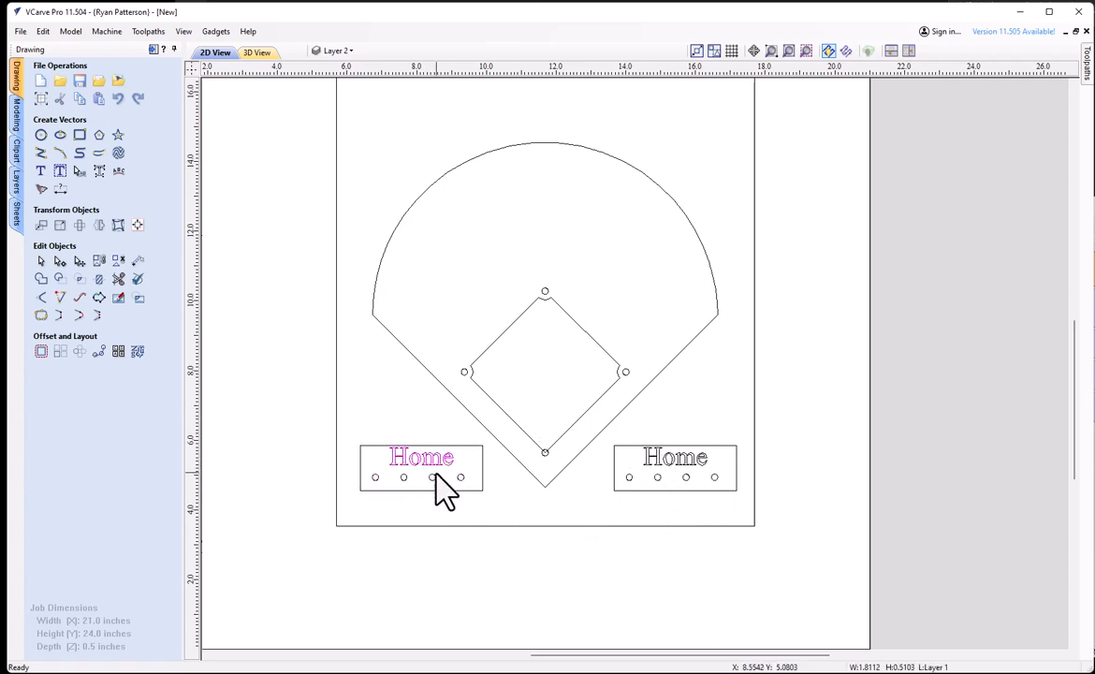
left_click(40, 174)
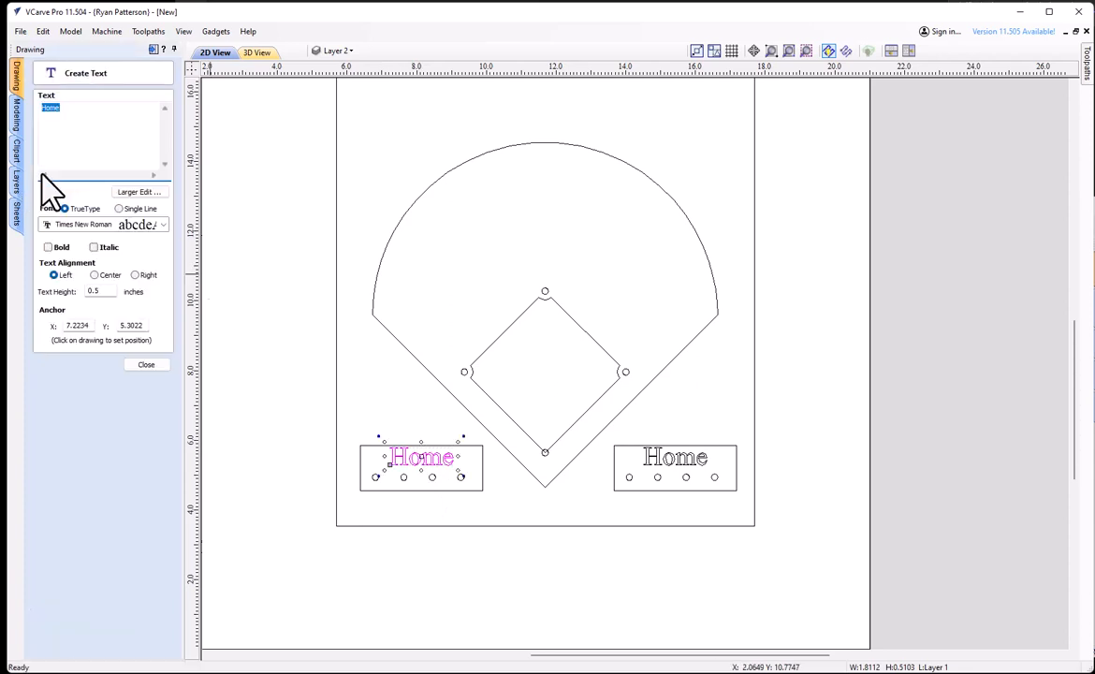
type("Visitor")
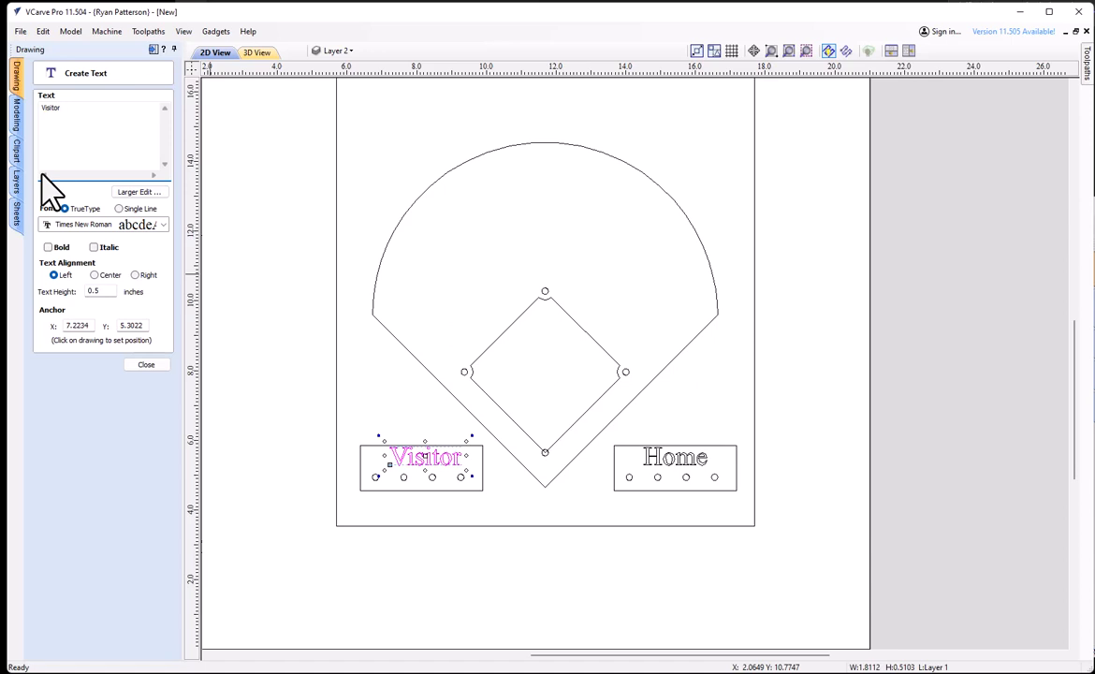
left_click(146, 364)
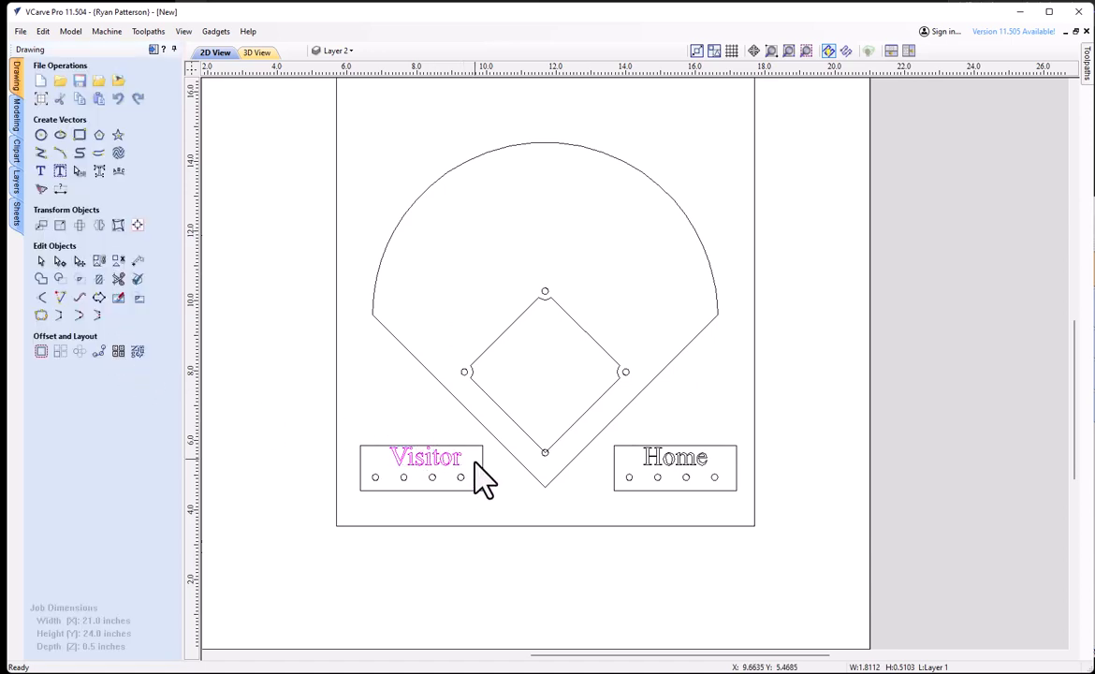
Rotate the whole "Home" score box by a relative 45 degrees about its centre
scroll(430, 478, "up", 2)
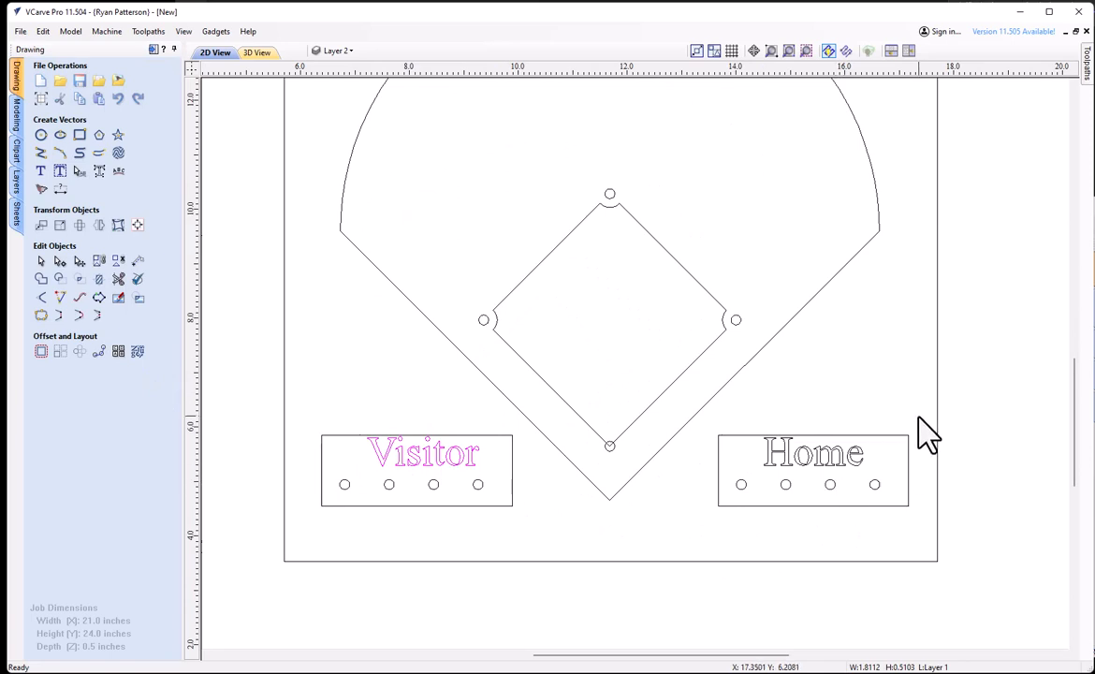
left_click_drag(919, 418, 711, 517)
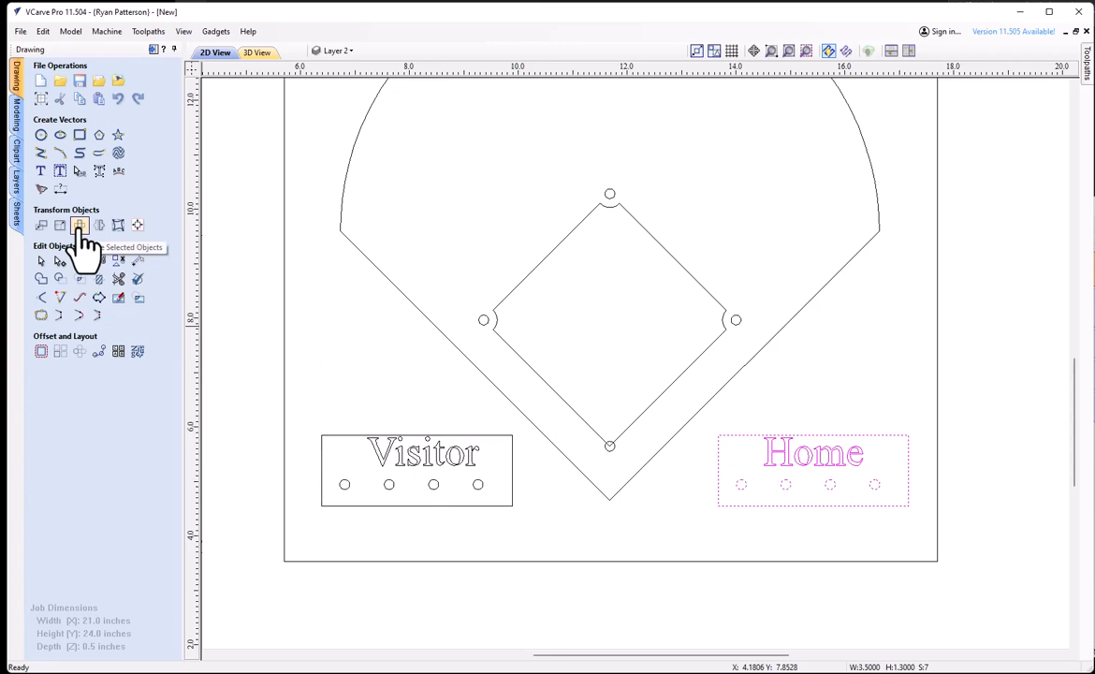
left_click(79, 226)
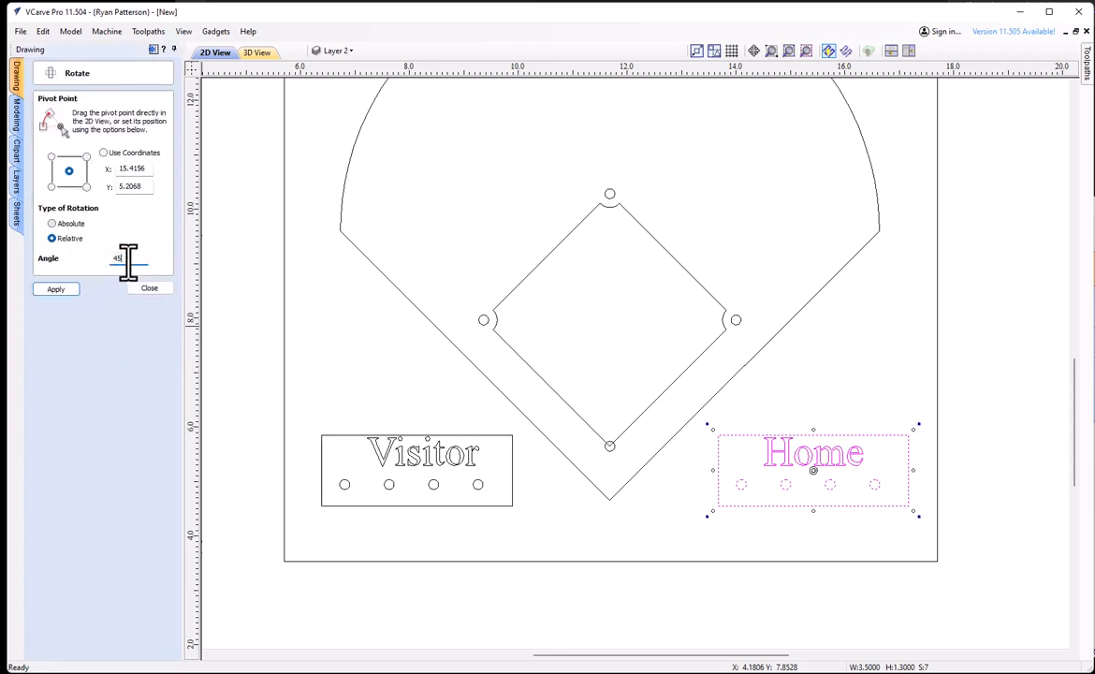
key("Return")
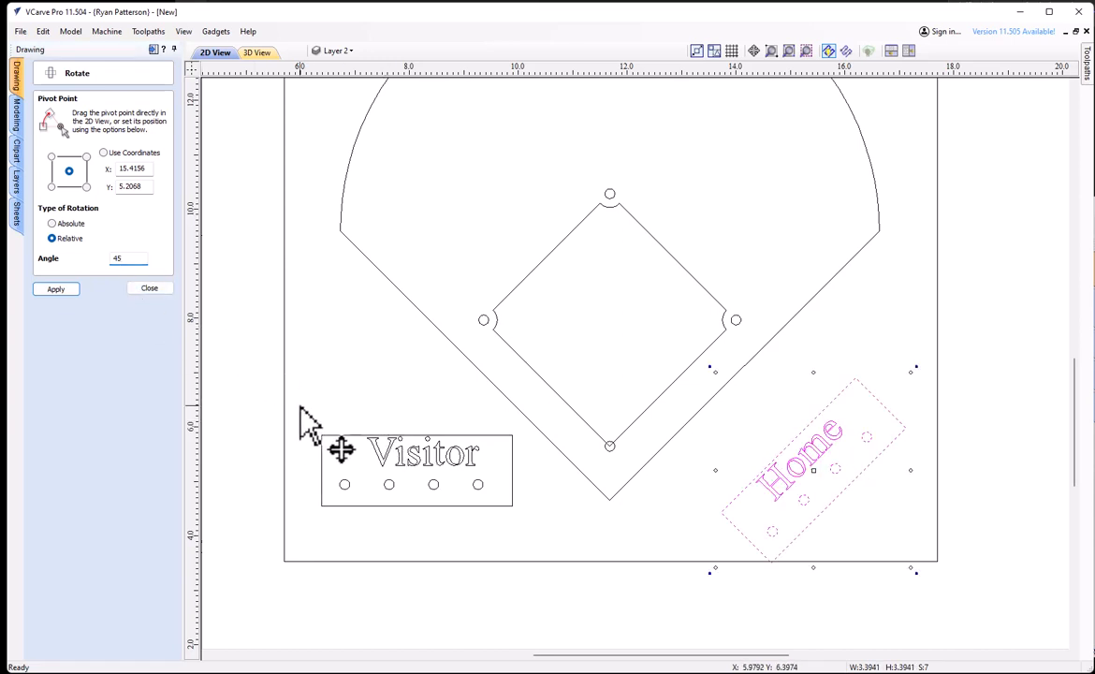
Rotate the whole "Visitor" score box by a relative -45 degrees about its centre
left_click_drag(299, 406, 524, 521)
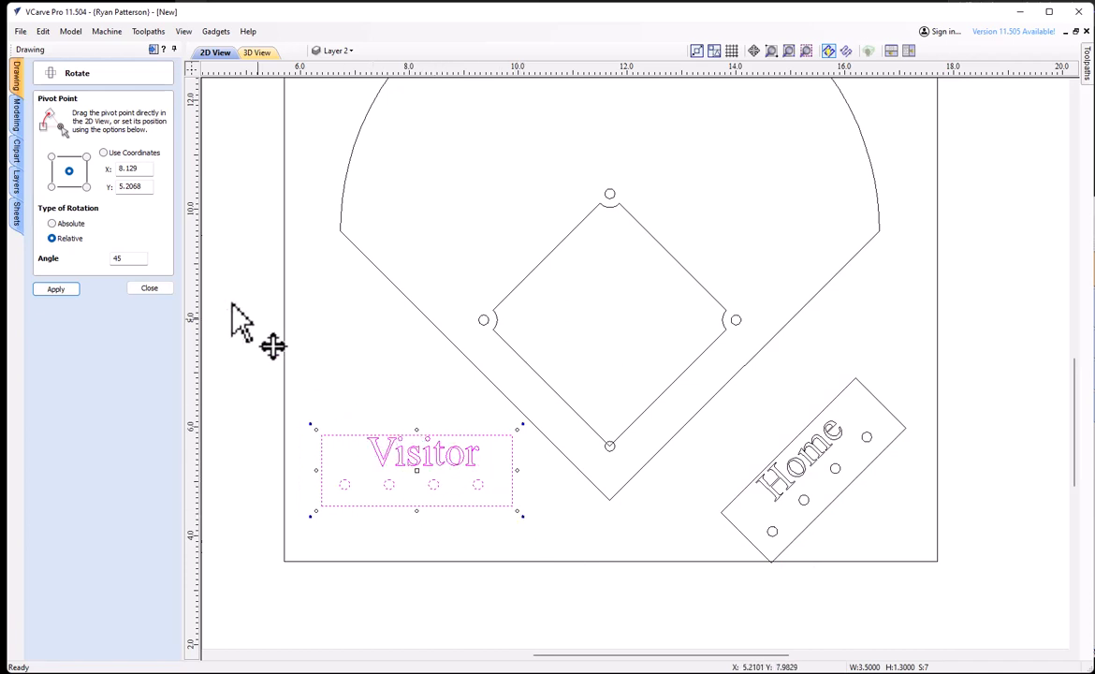
left_click(135, 261)
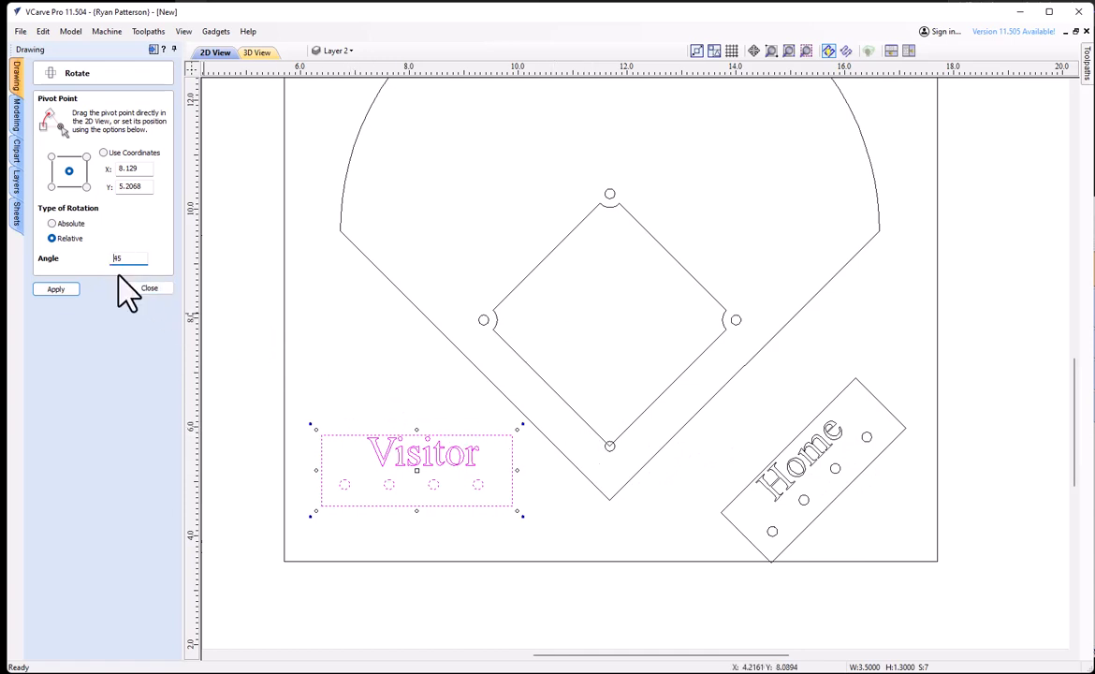
type("-")
left_click(58, 289)
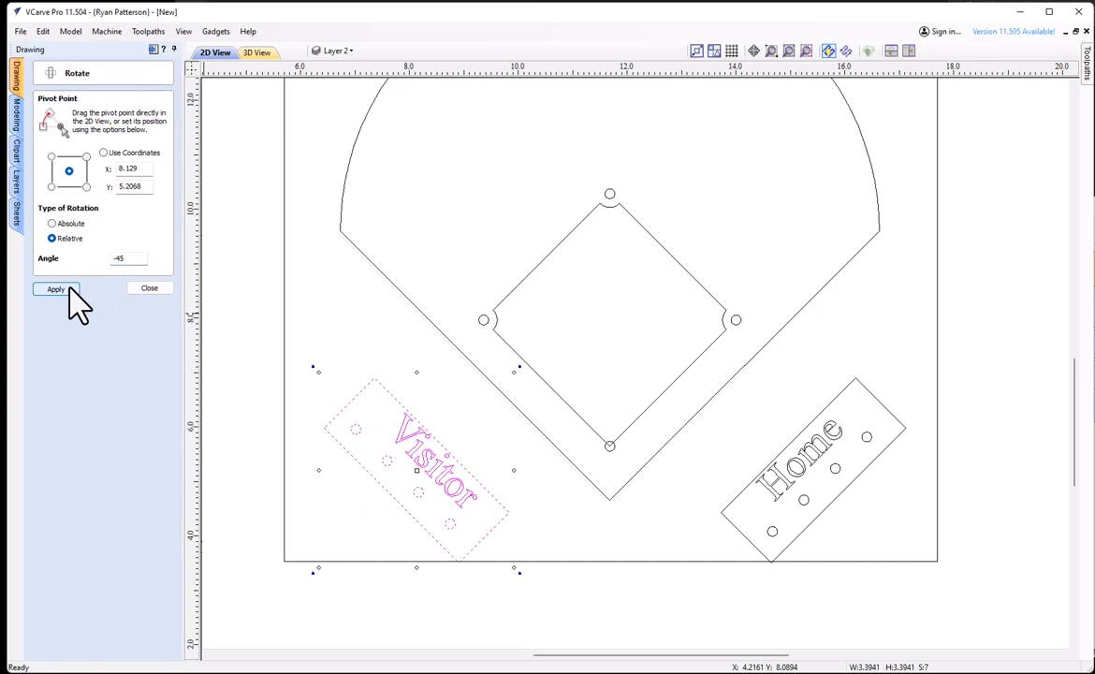
left_click(150, 289)
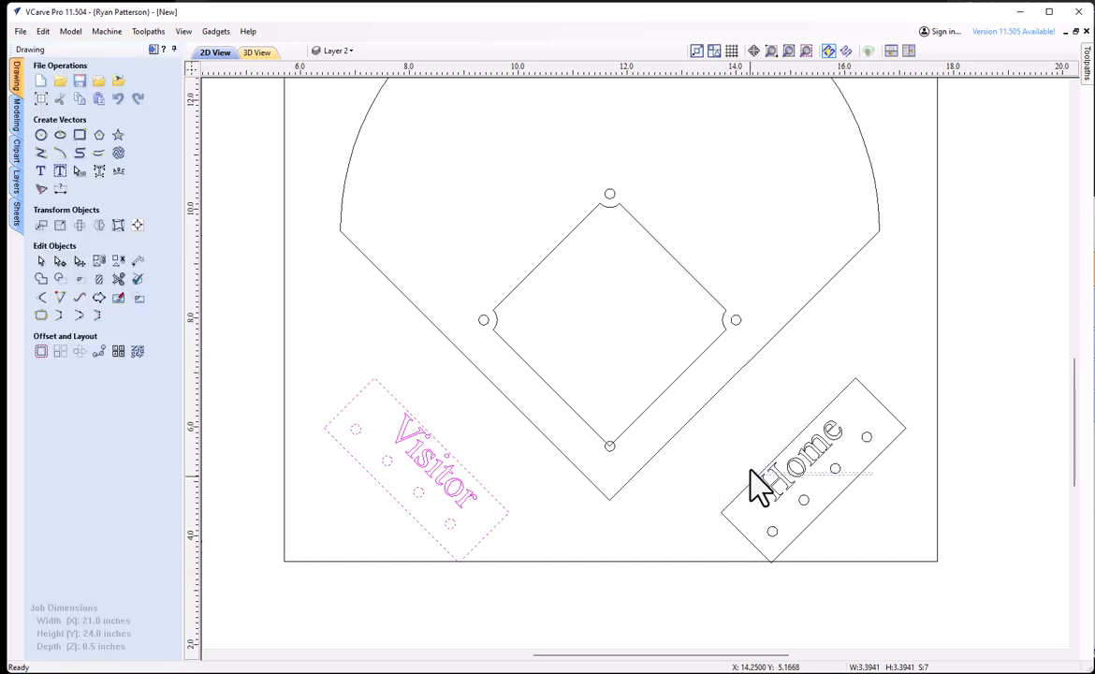
Group the "Home" text, its four circles and the surrounding rectangle into one object
left_click(884, 423)
left_click(582, 455)
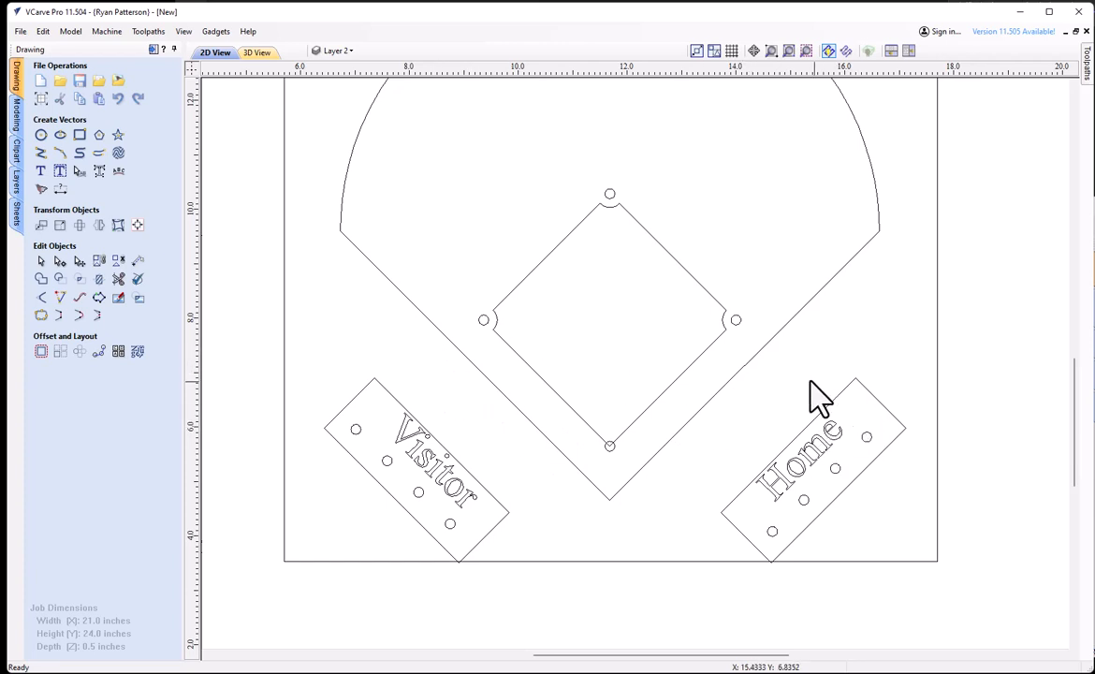
left_click_drag(667, 365, 928, 586)
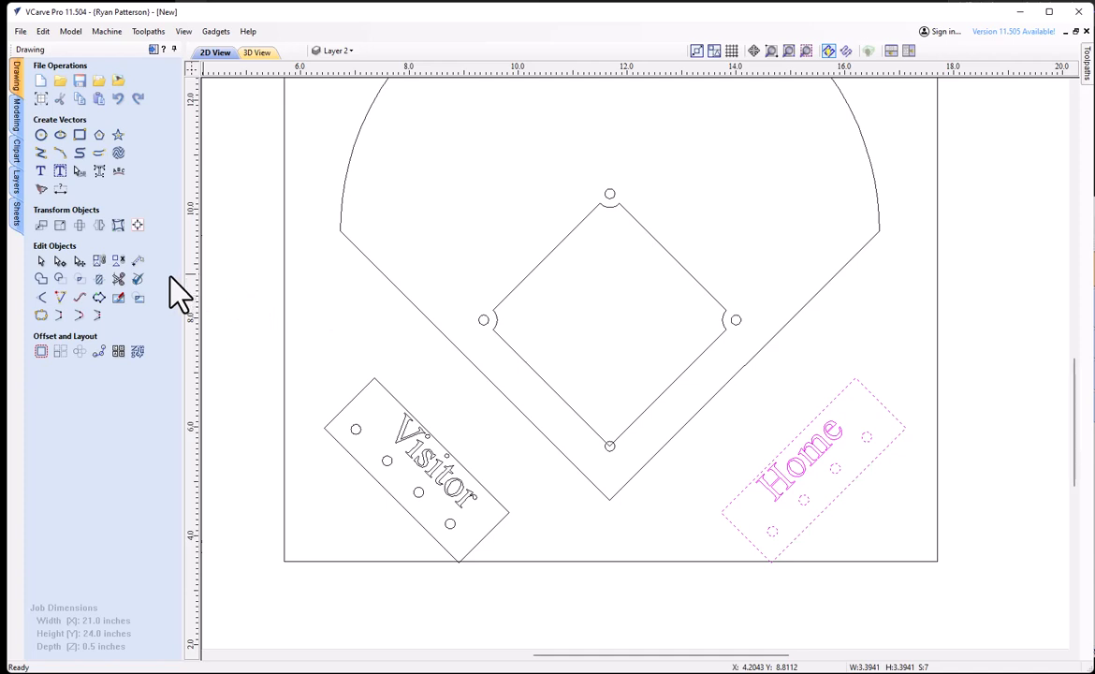
left_click(105, 264)
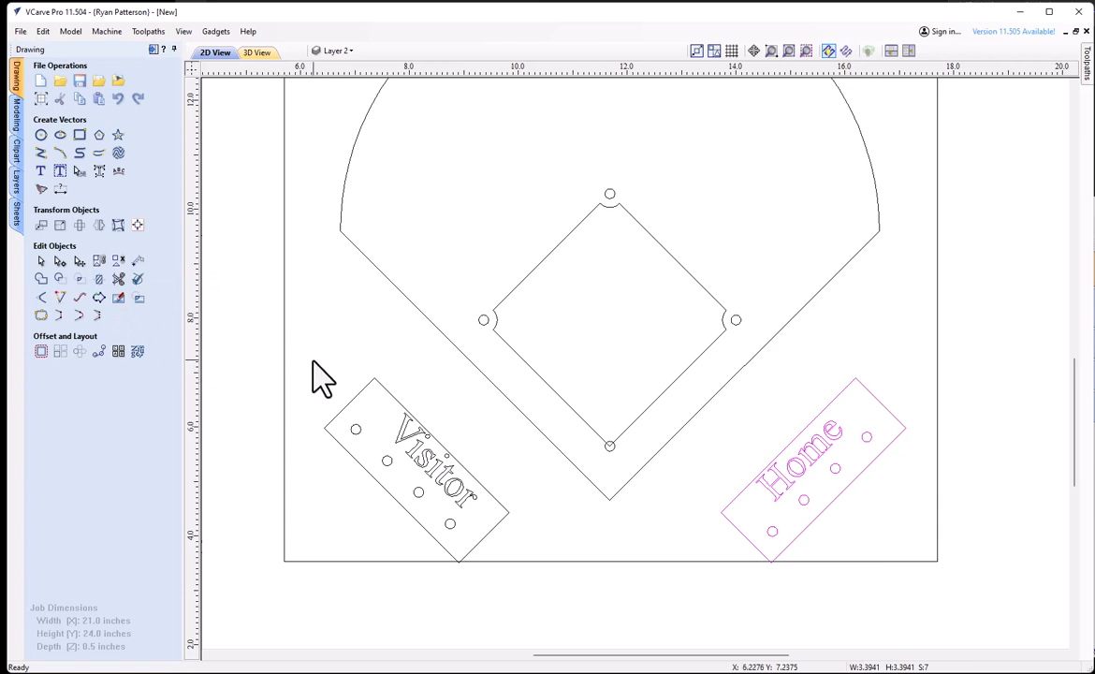
Group the "Visitor" text, its four circles and the surrounding rectangle into one object
left_click_drag(296, 381, 518, 586)
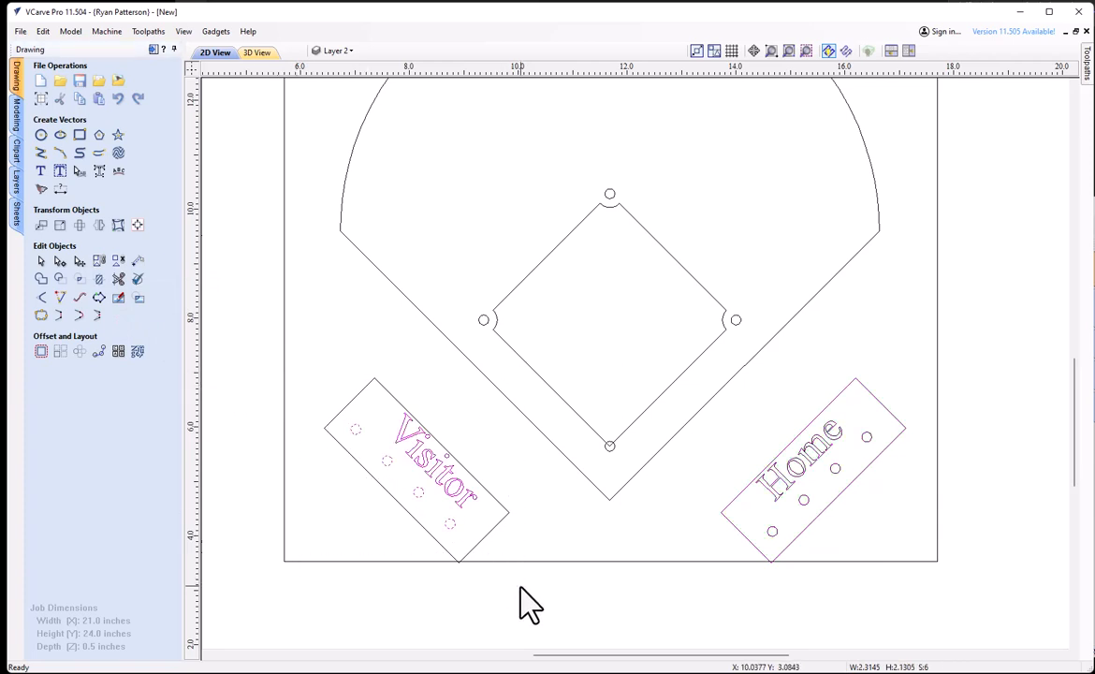
left_click(378, 381, "shift")
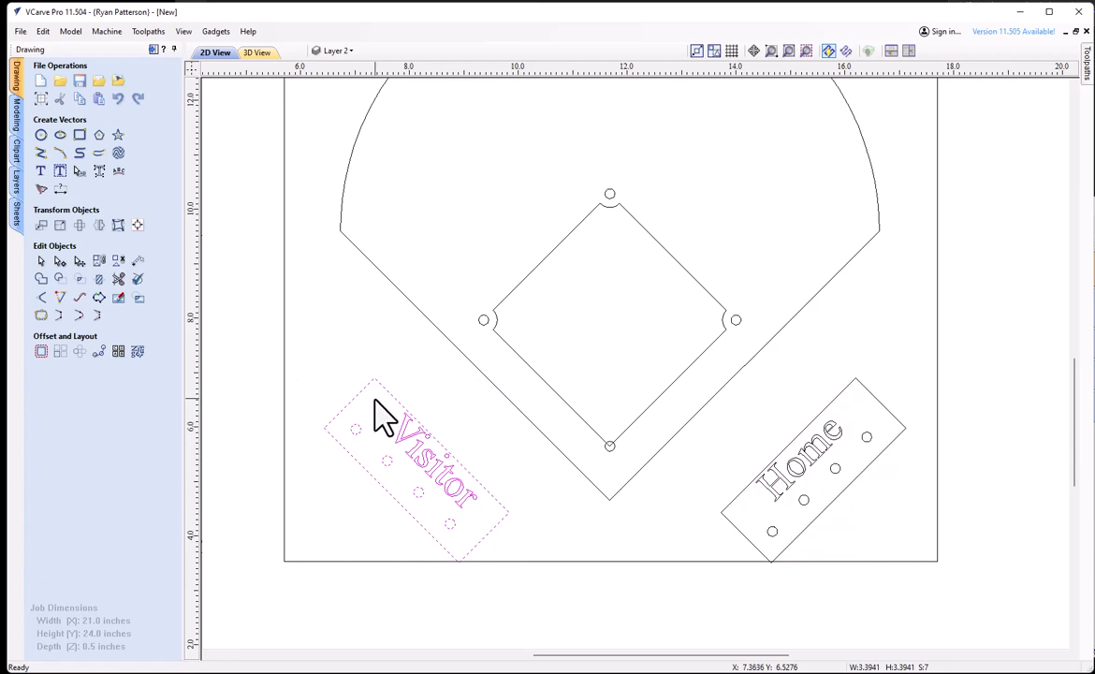
left_click(614, 510)
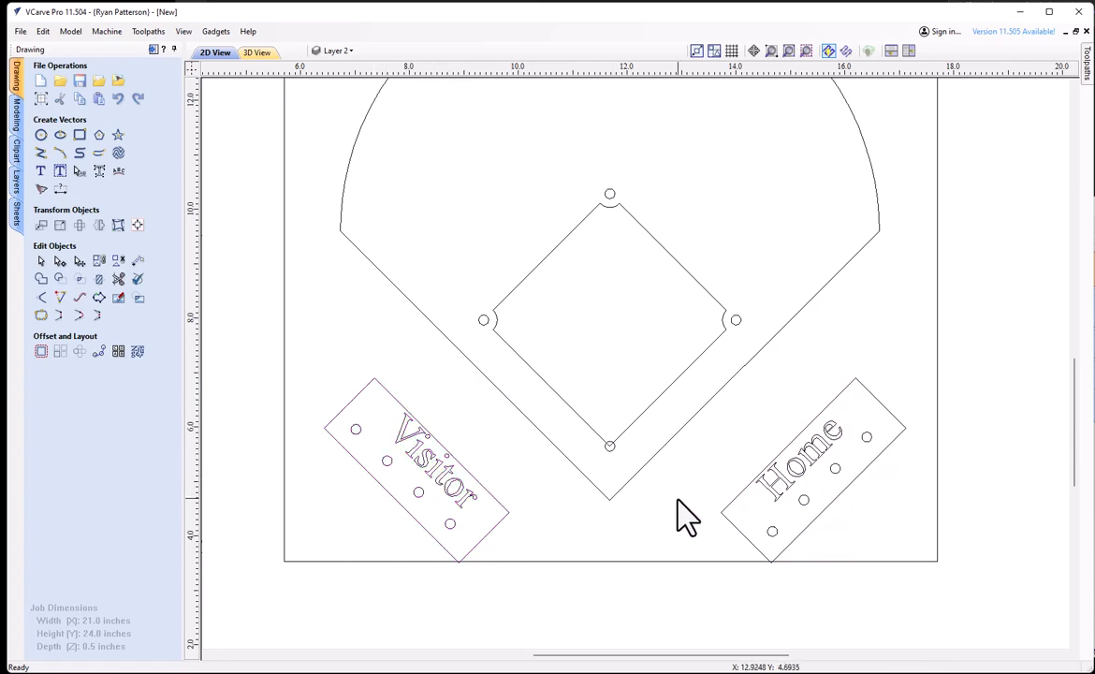
left_click(790, 496)
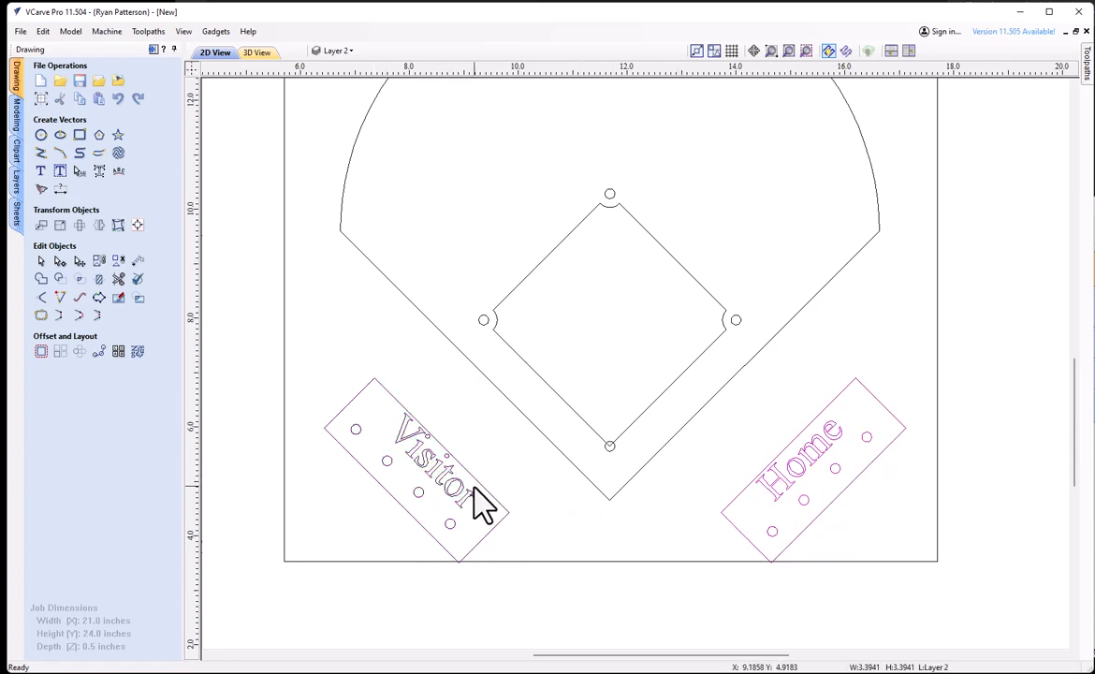
key("Escape")
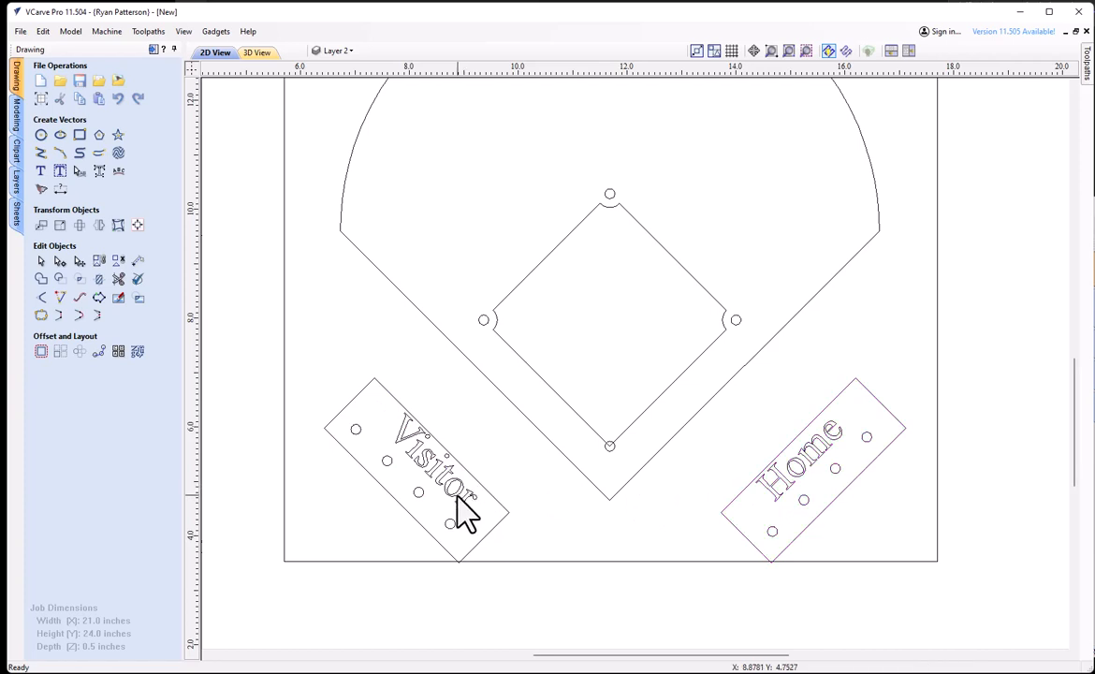
Move the "Visitor" group about 0.4 inch right and 0.75 inch up, closer to the field's left foul line
left_click(458, 497)
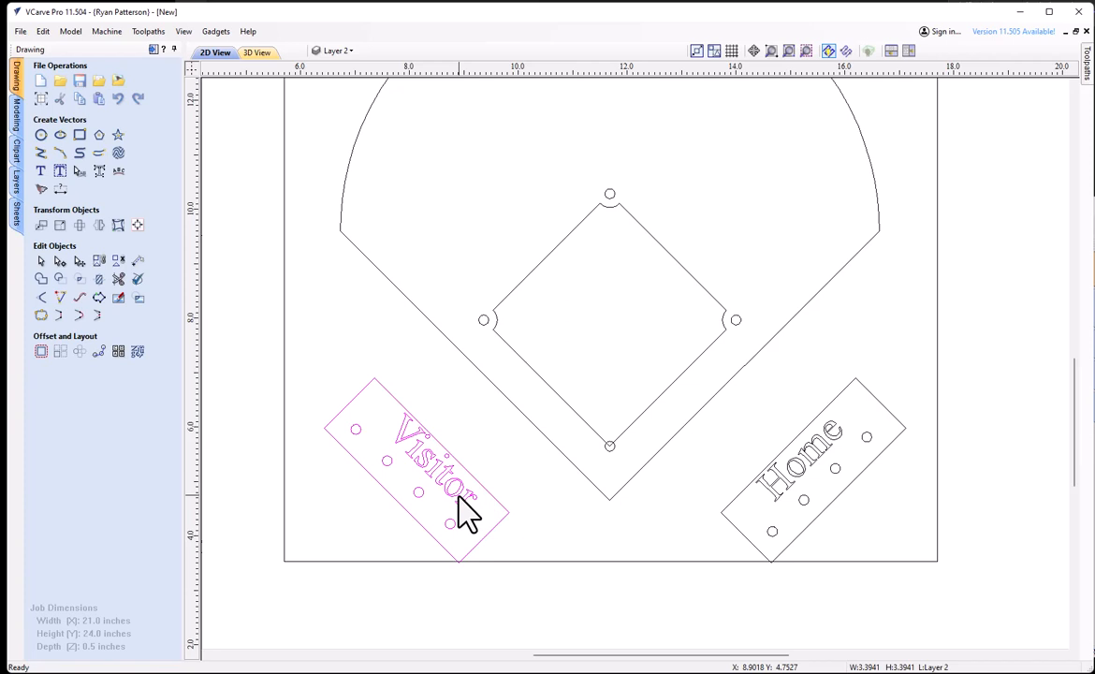
left_click(458, 496)
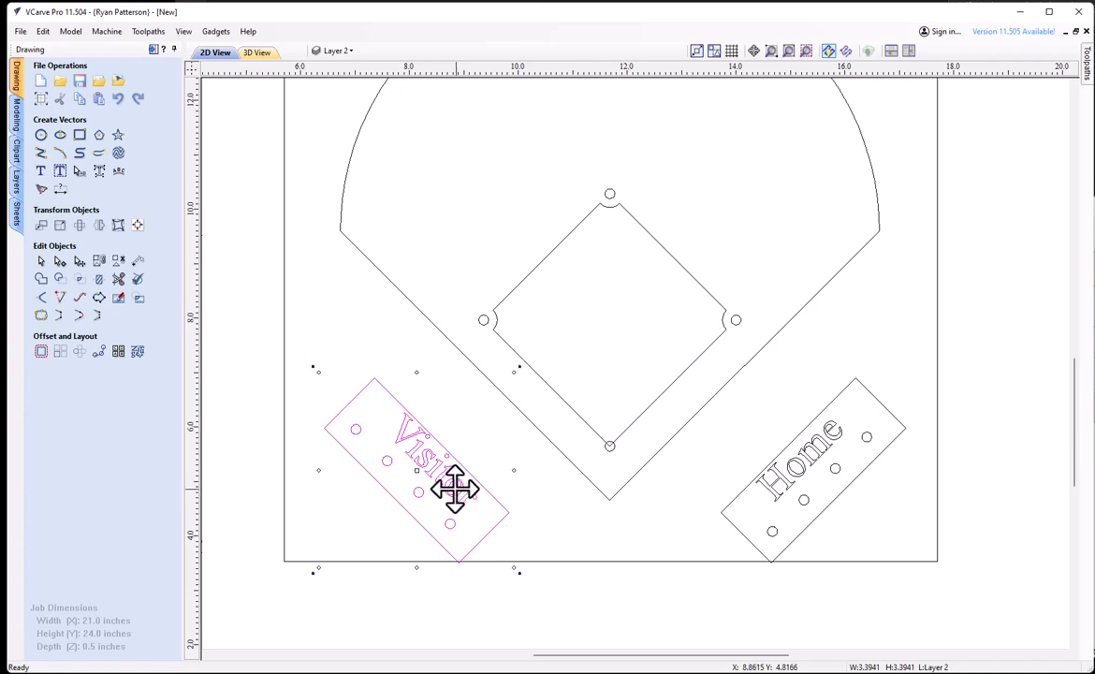
left_click(450, 417)
left_click(432, 467)
left_click(432, 468)
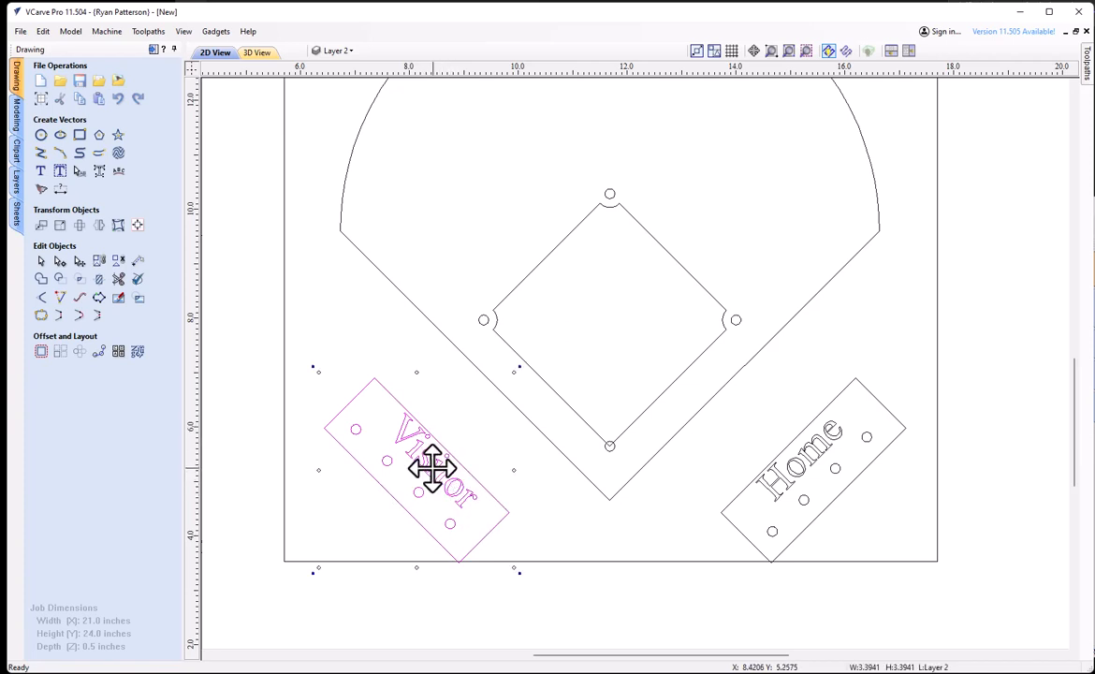
left_click_drag(432, 467, 453, 427)
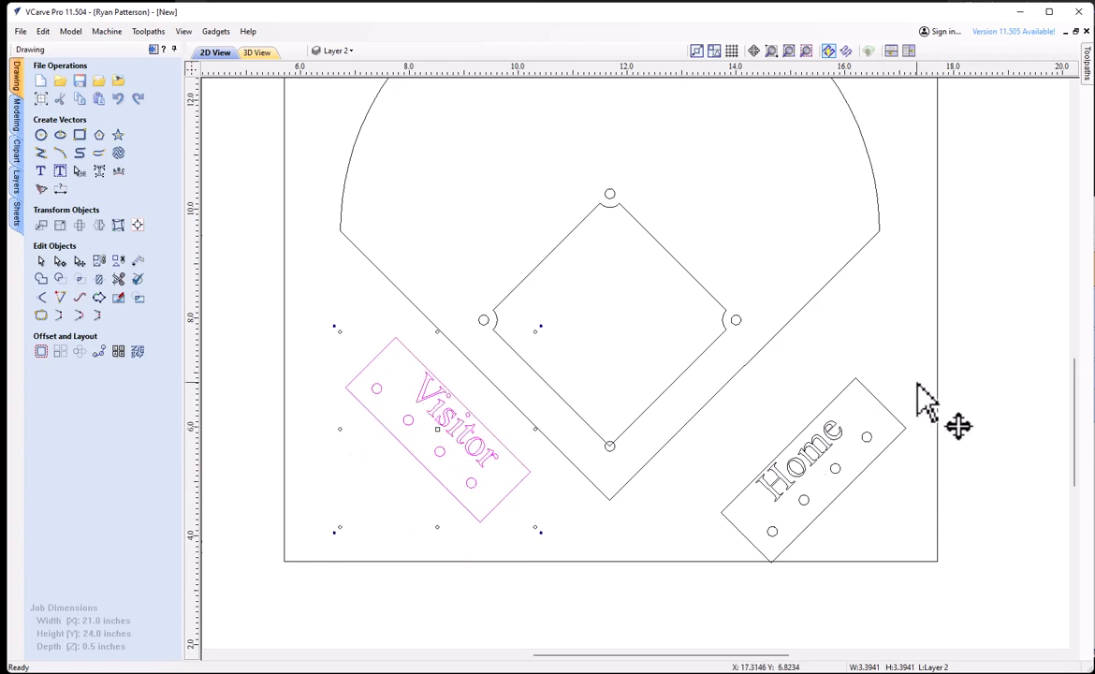
Move the "Home" group about 0.5 inch left and 0.7 inch up, closer to the field's right foul line
left_click(826, 507)
left_click(811, 459)
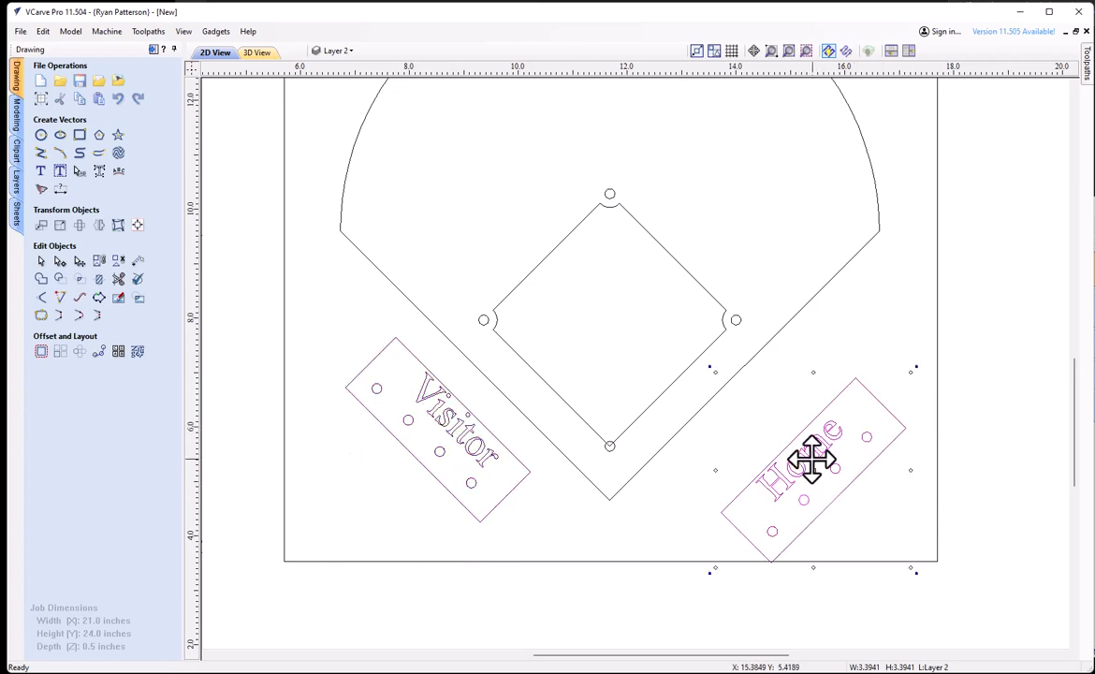
left_click_drag(812, 468, 786, 431)
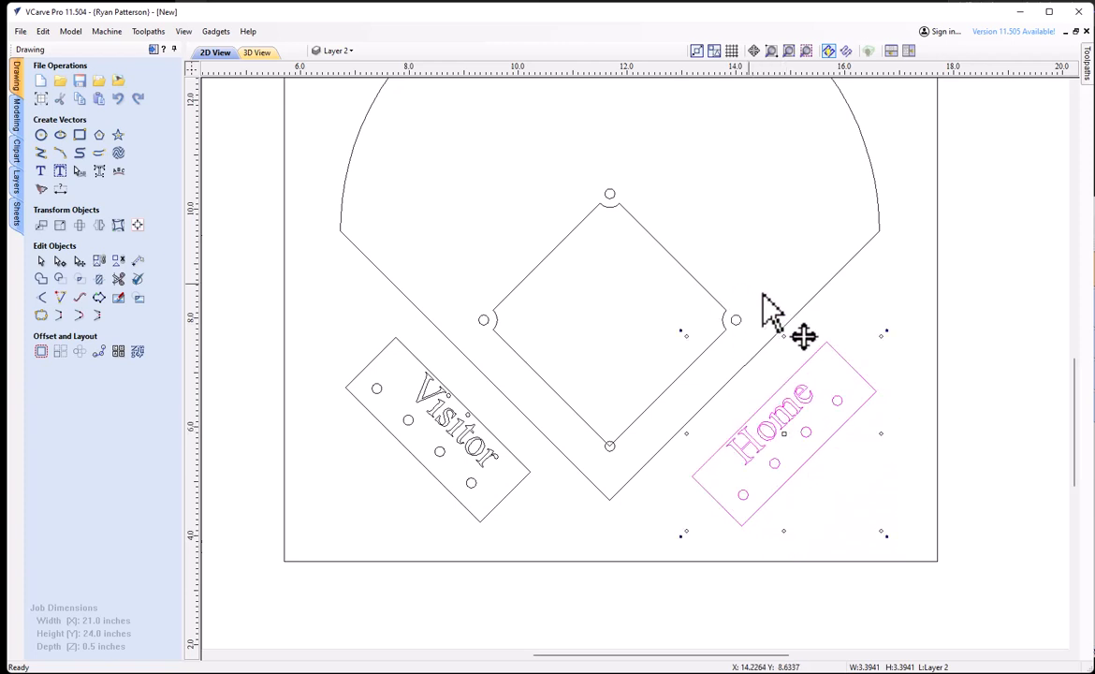
left_click(852, 539)
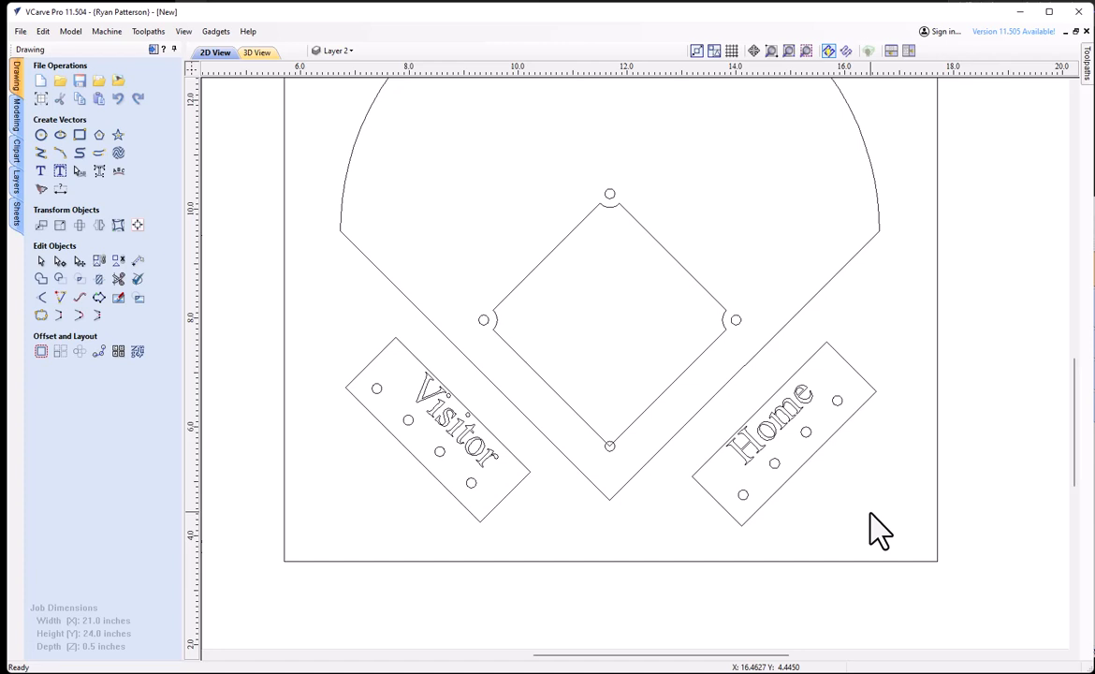
scroll(878, 529, "up", 2)
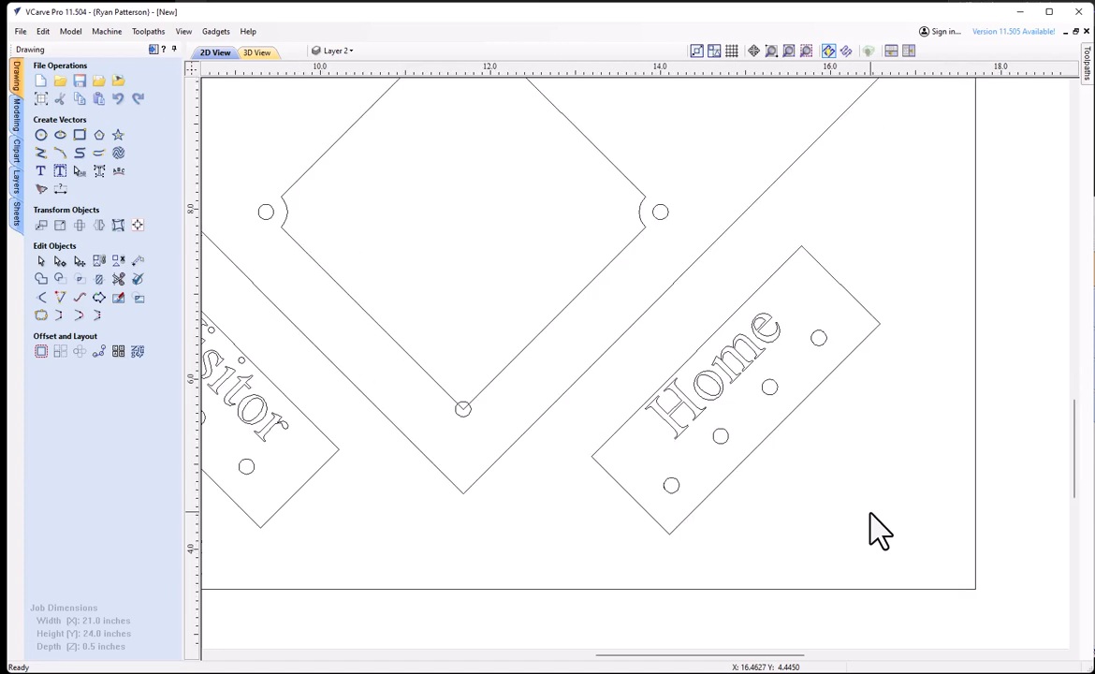
Align the "Home" group vertically to the centre of the "Visitor" group so both score boxes sit level
scroll(838, 522, "down", 2)
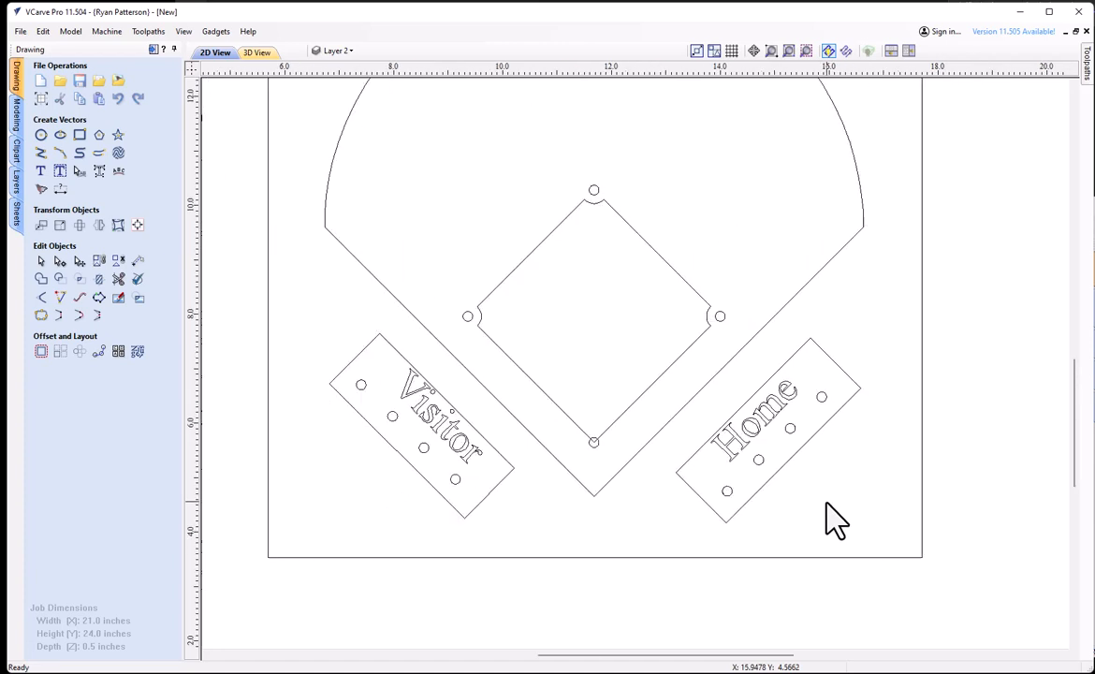
left_click(734, 443)
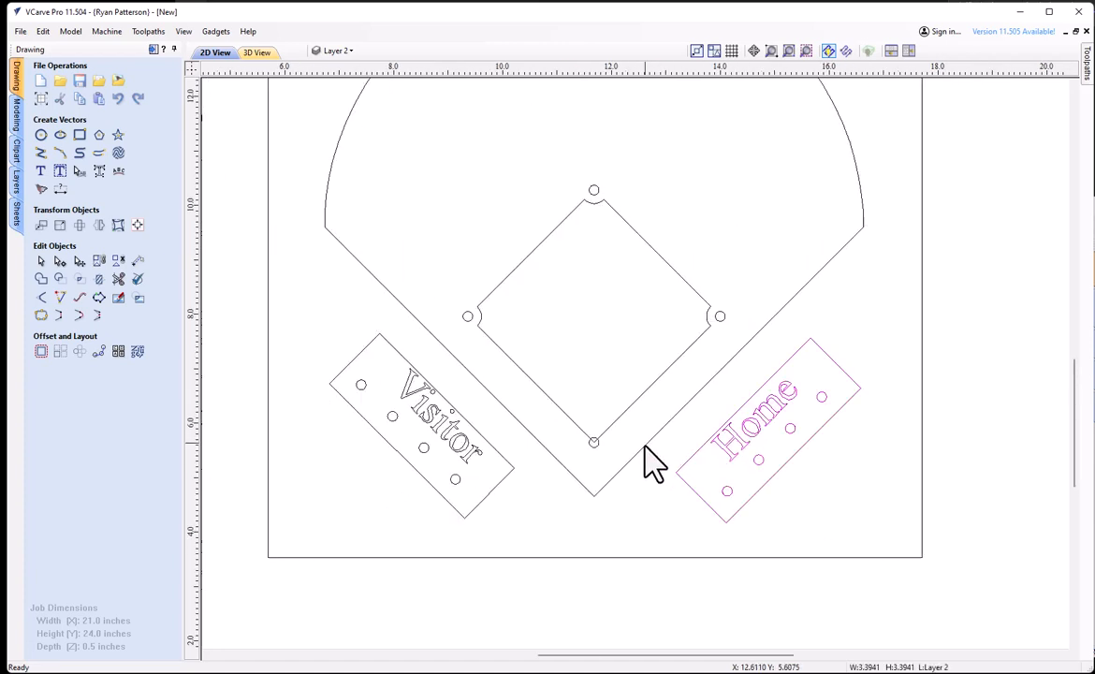
left_click(465, 431, "shift")
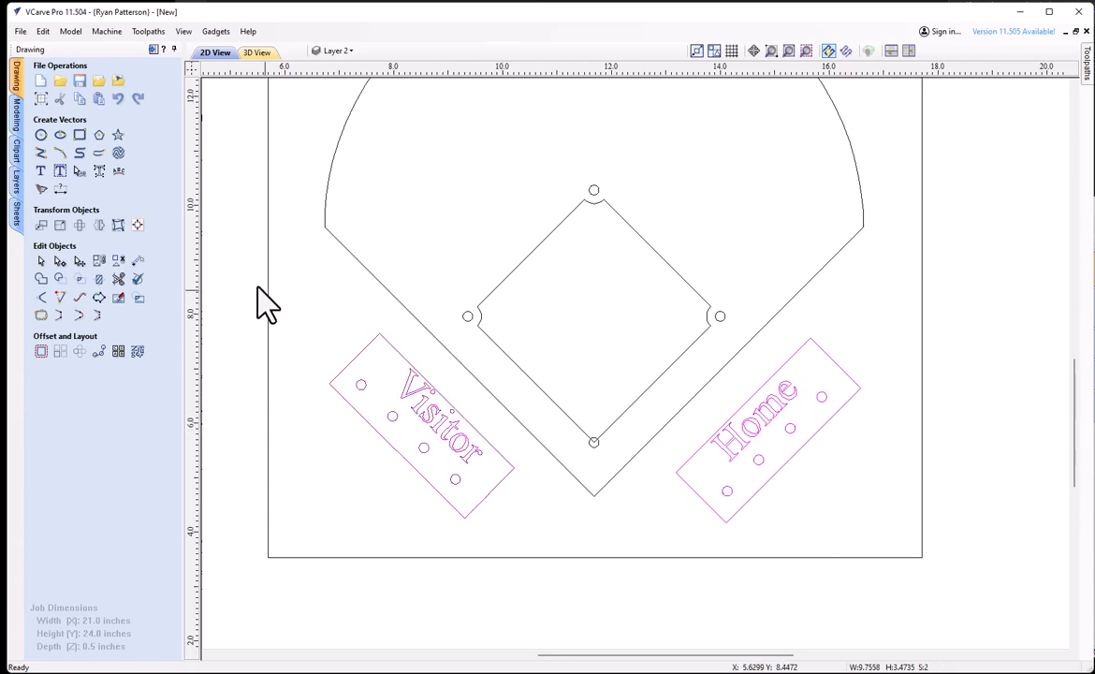
left_click(138, 224)
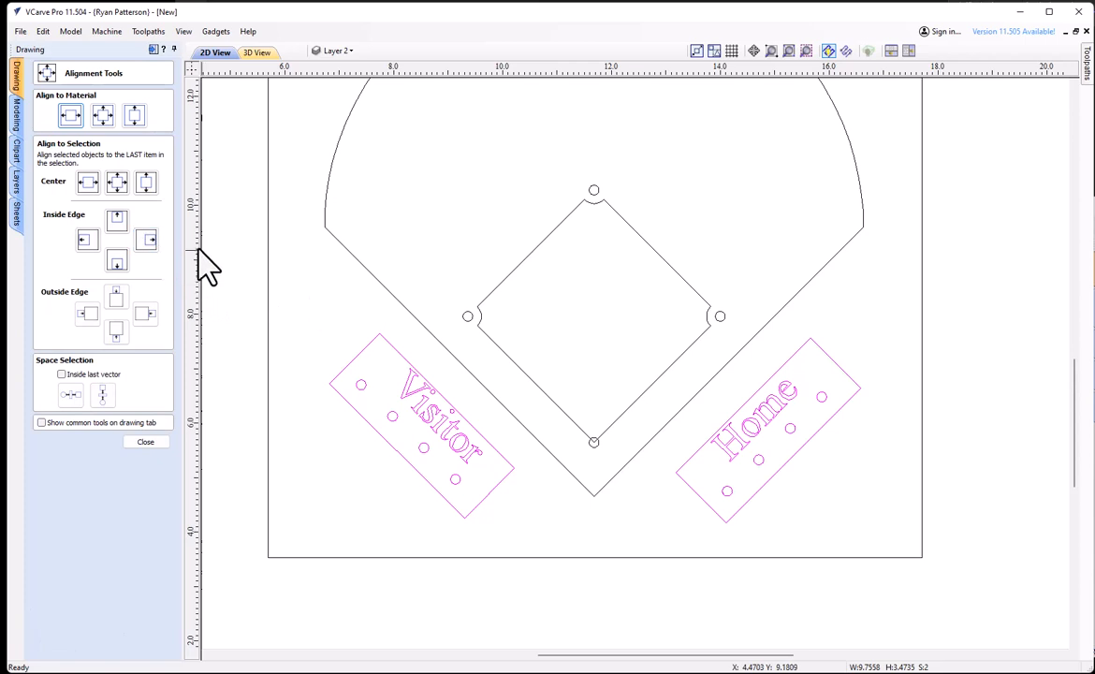
left_click(147, 182)
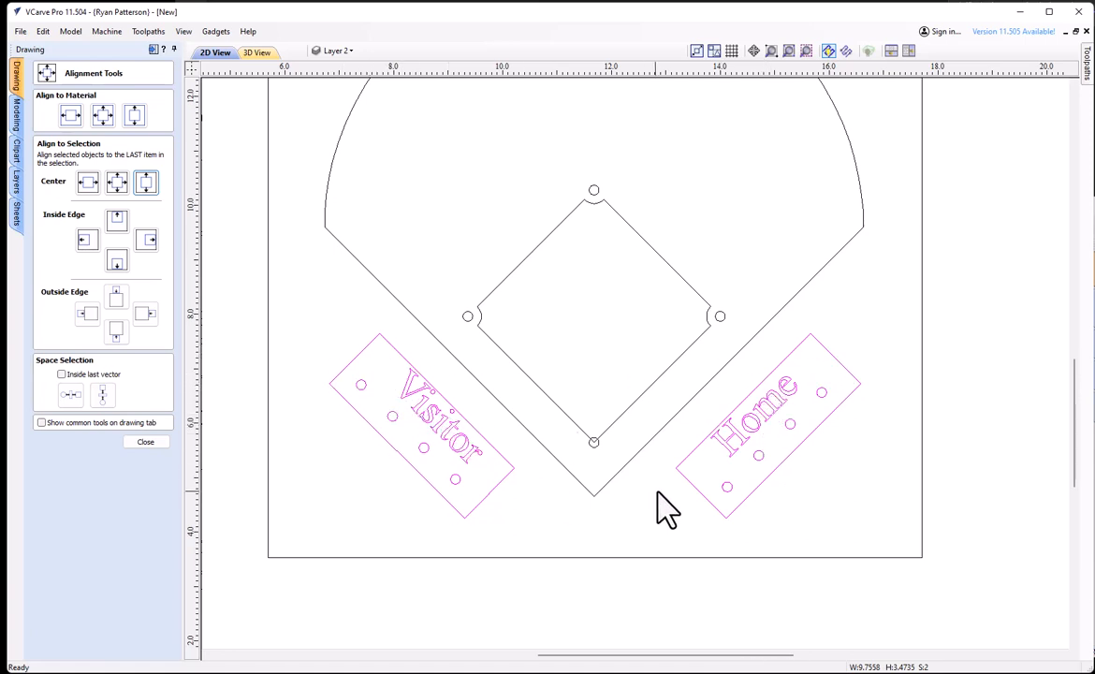
left_click(145, 442)
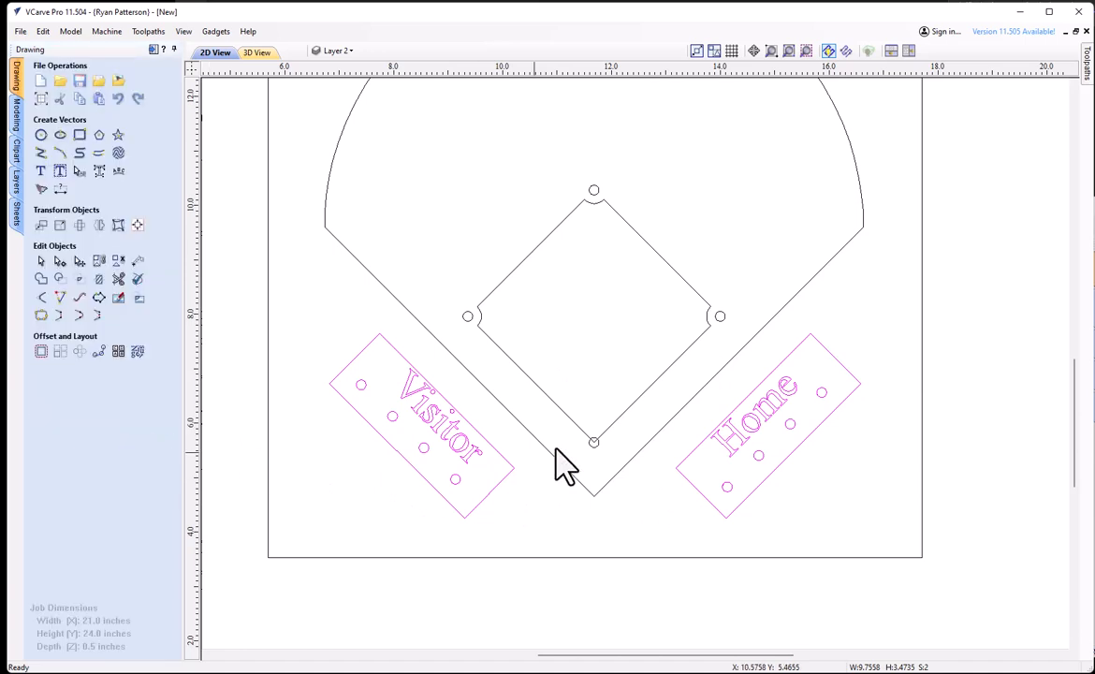
Try to centre the separate "Home" and "Visitor" groups horizontally on the field outline
left_click(599, 371)
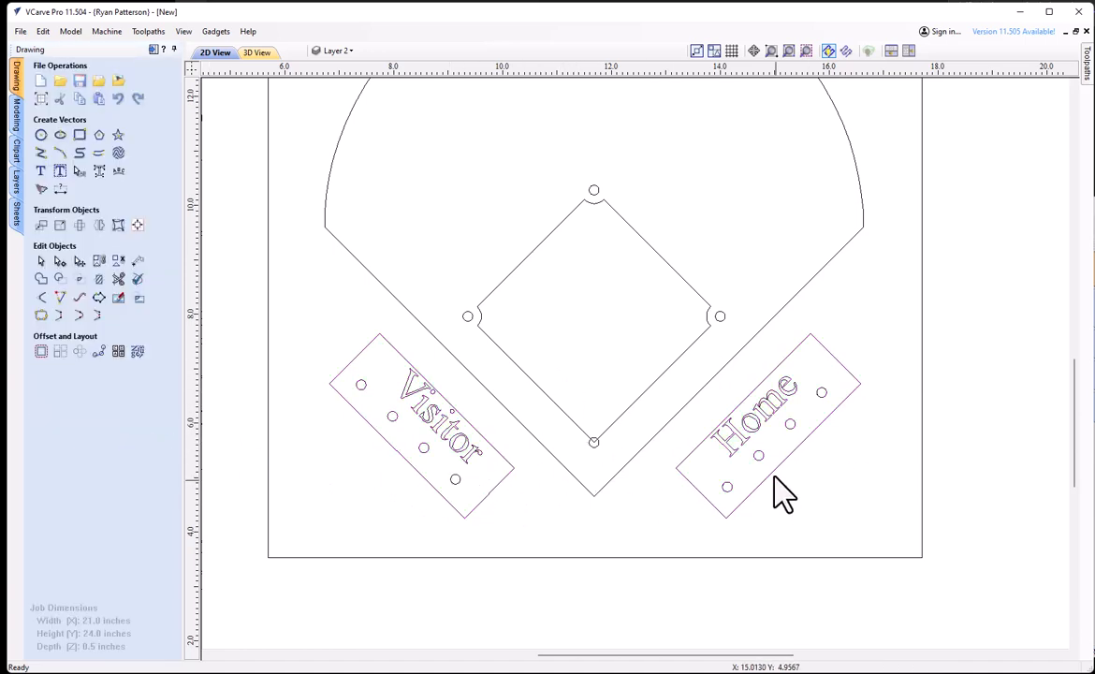
left_click(585, 496)
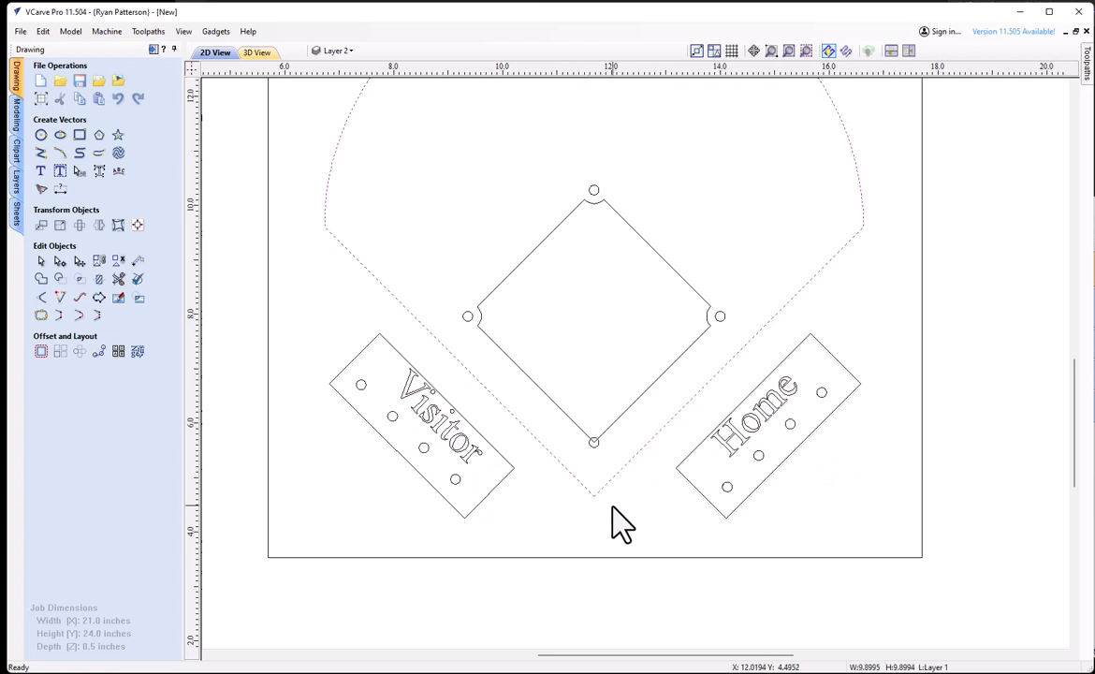
left_click(694, 448)
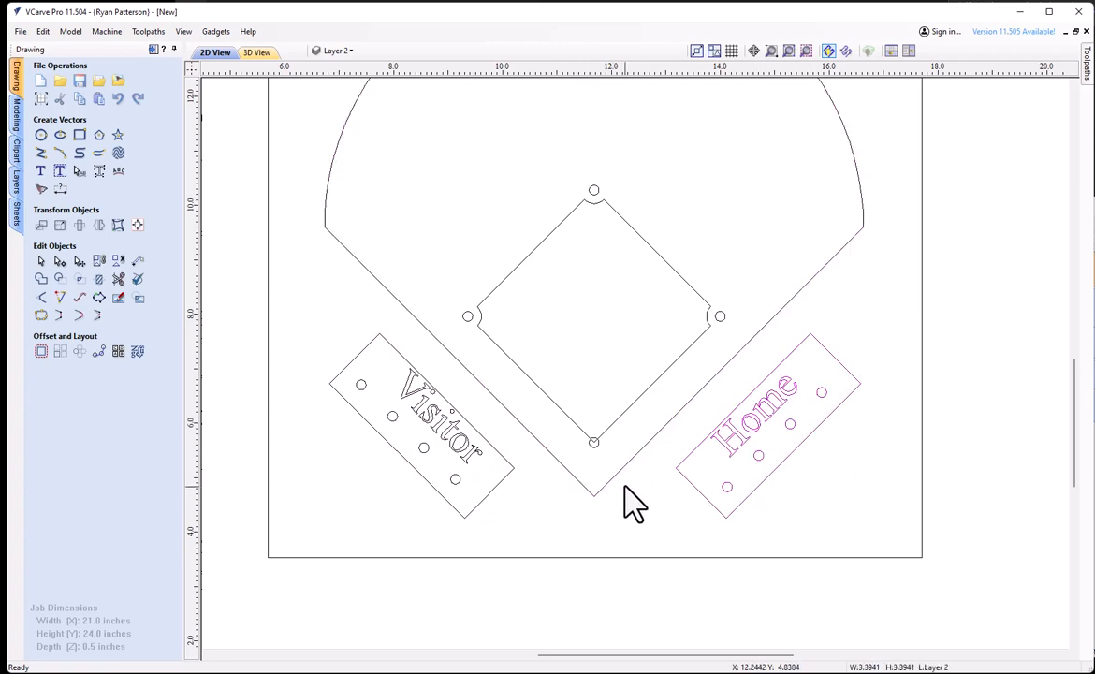
left_click(447, 482, "shift")
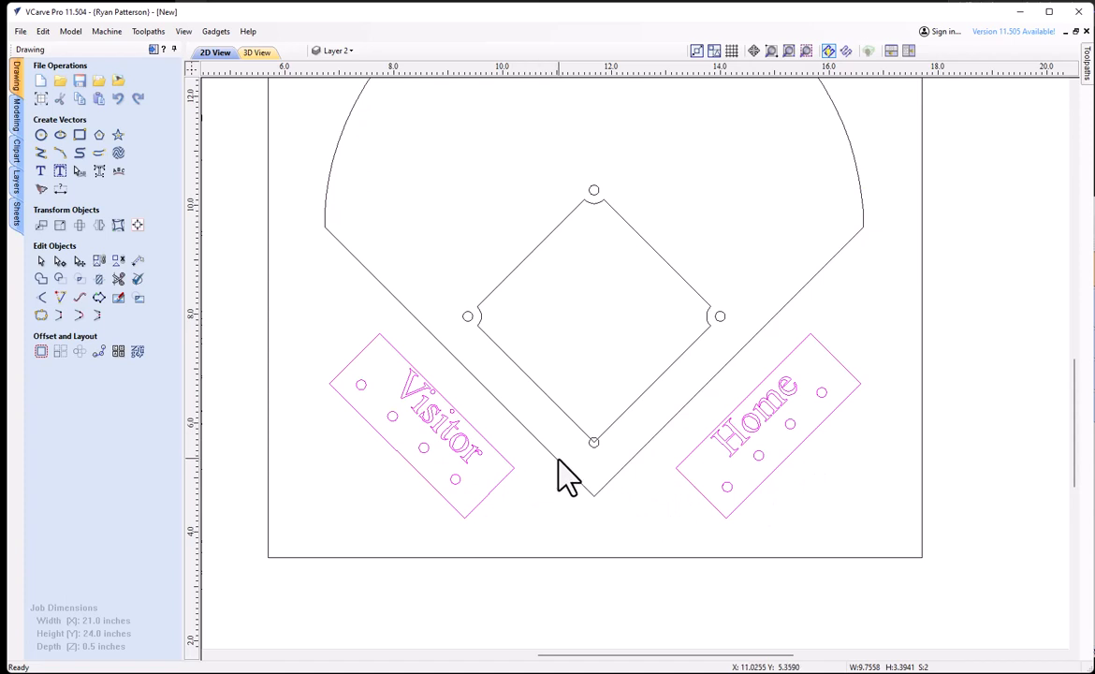
left_click(633, 465, "shift")
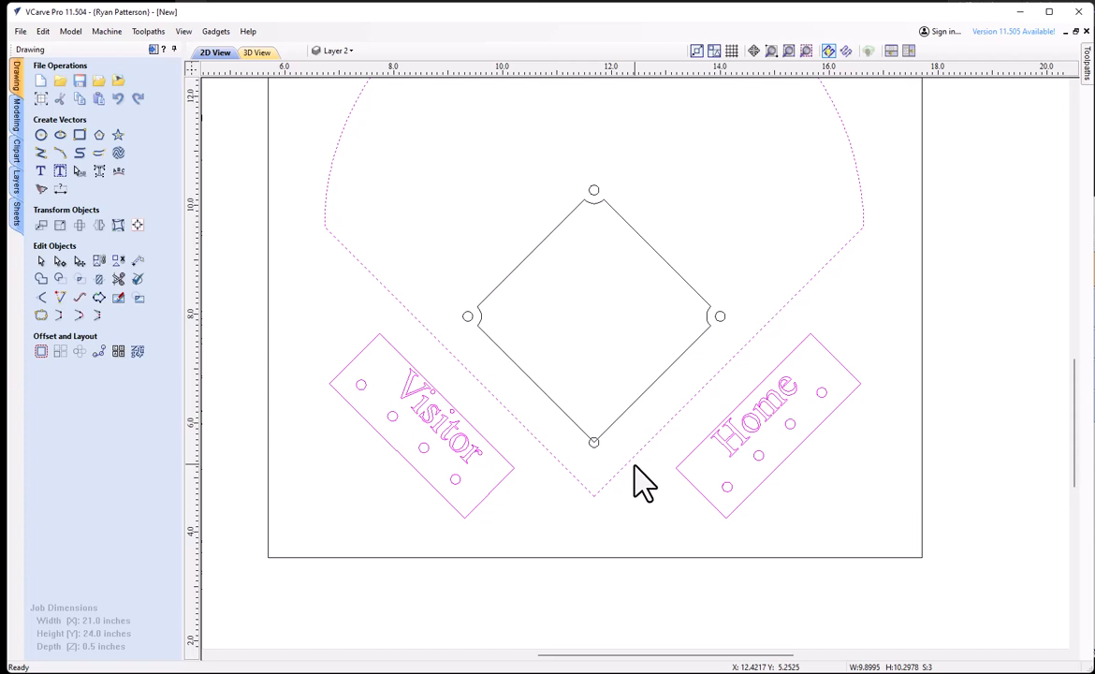
left_click(136, 225)
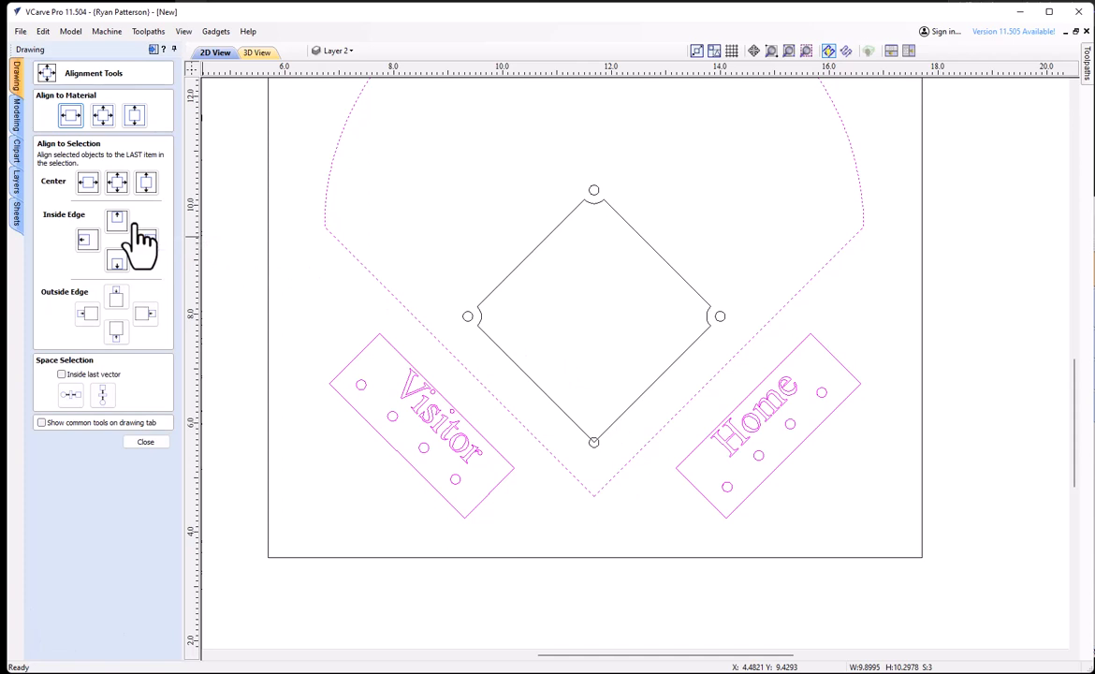
left_click(89, 181)
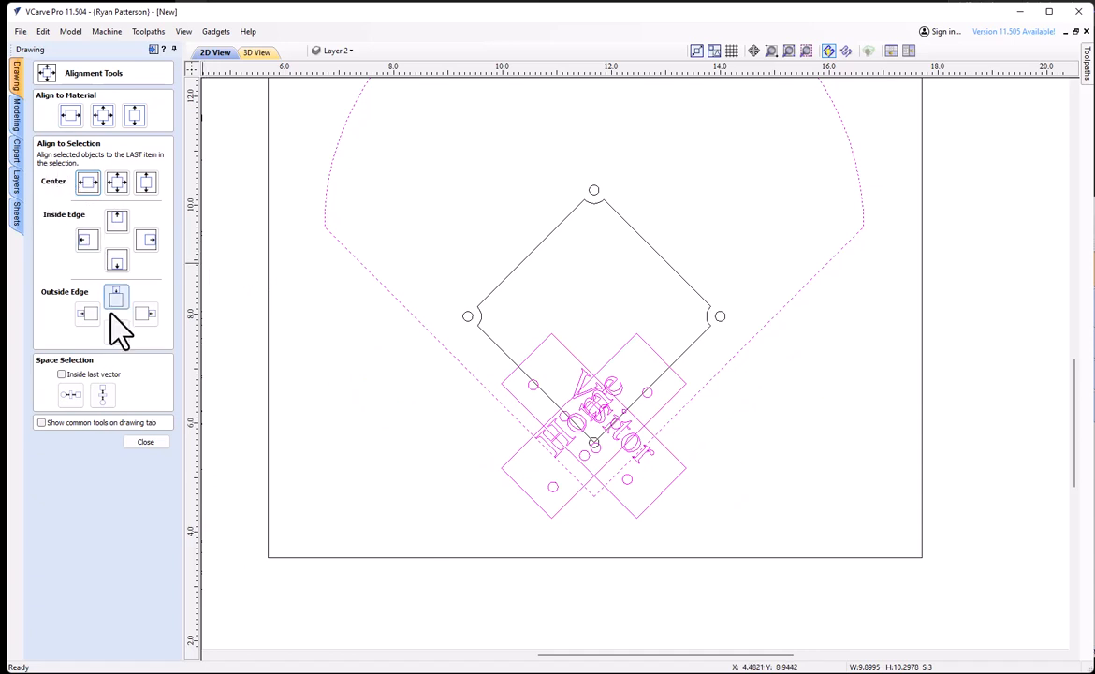
left_click(148, 442)
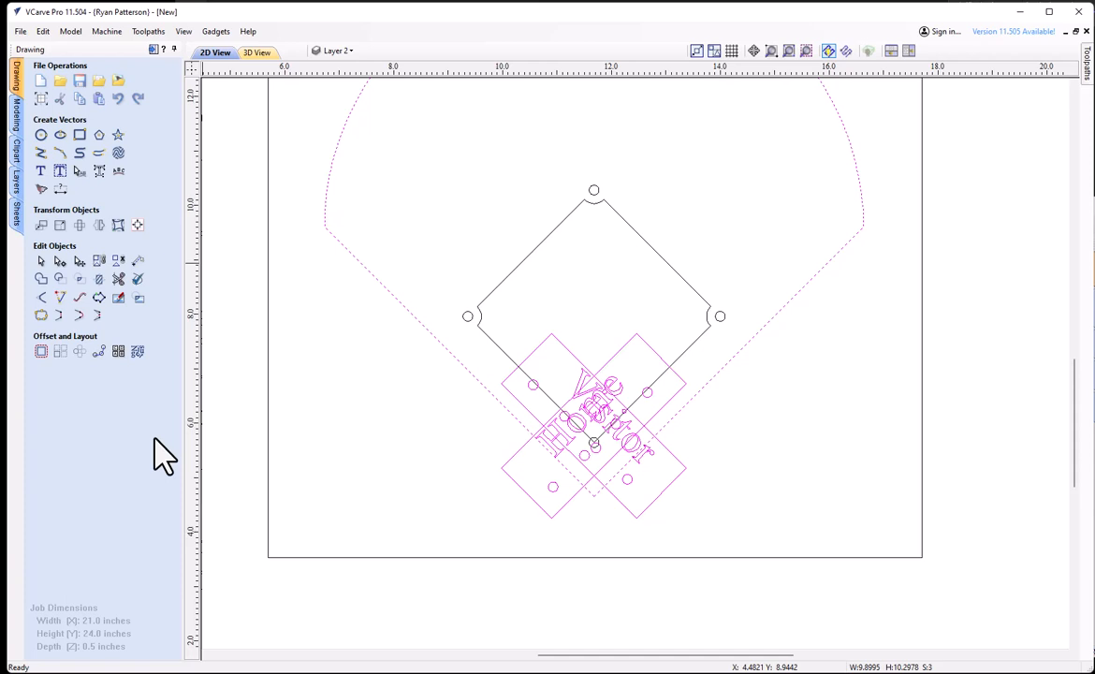
key("ctrl+z")
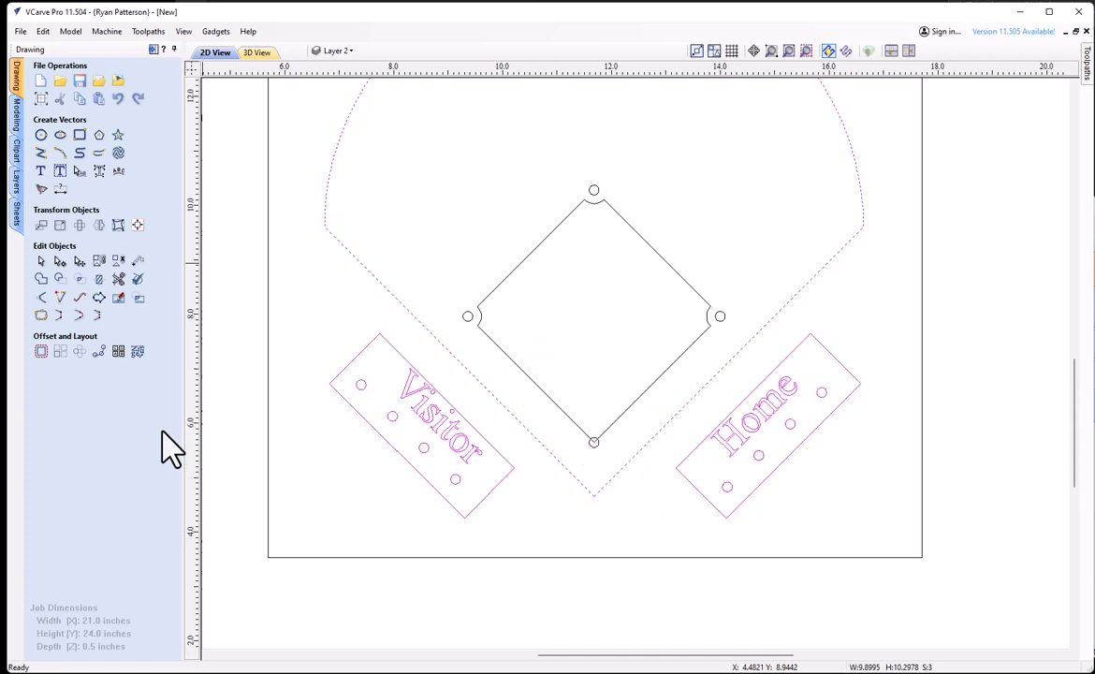
Group the "Visitor" and "Home" score boxes together into one object
left_click(772, 534)
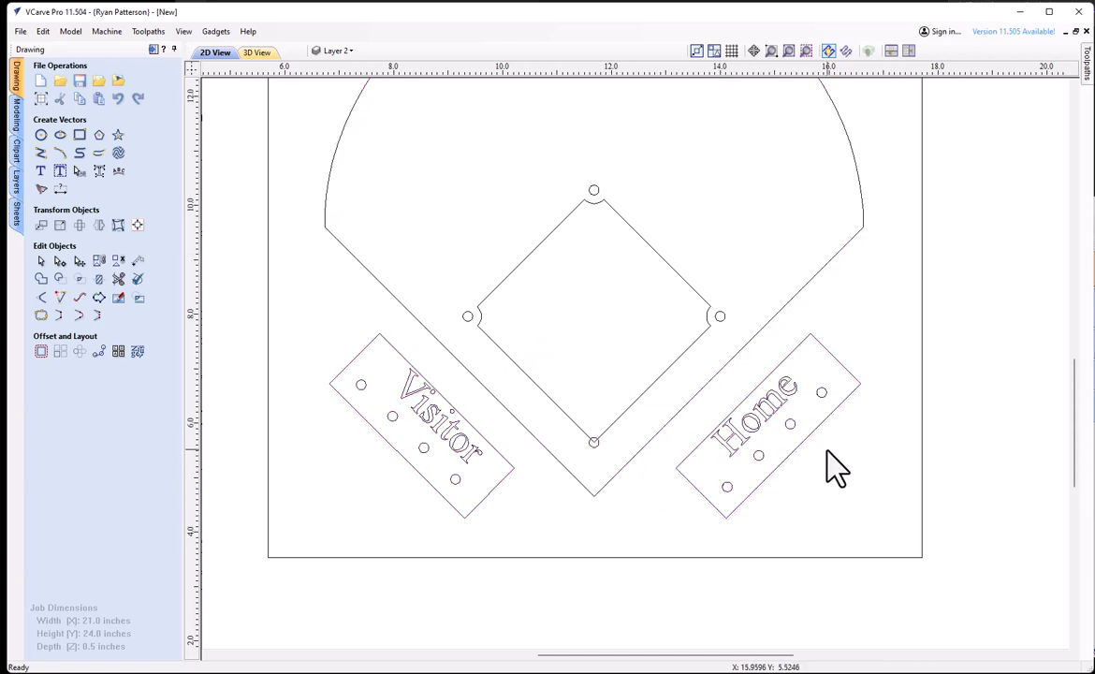
left_click(798, 466)
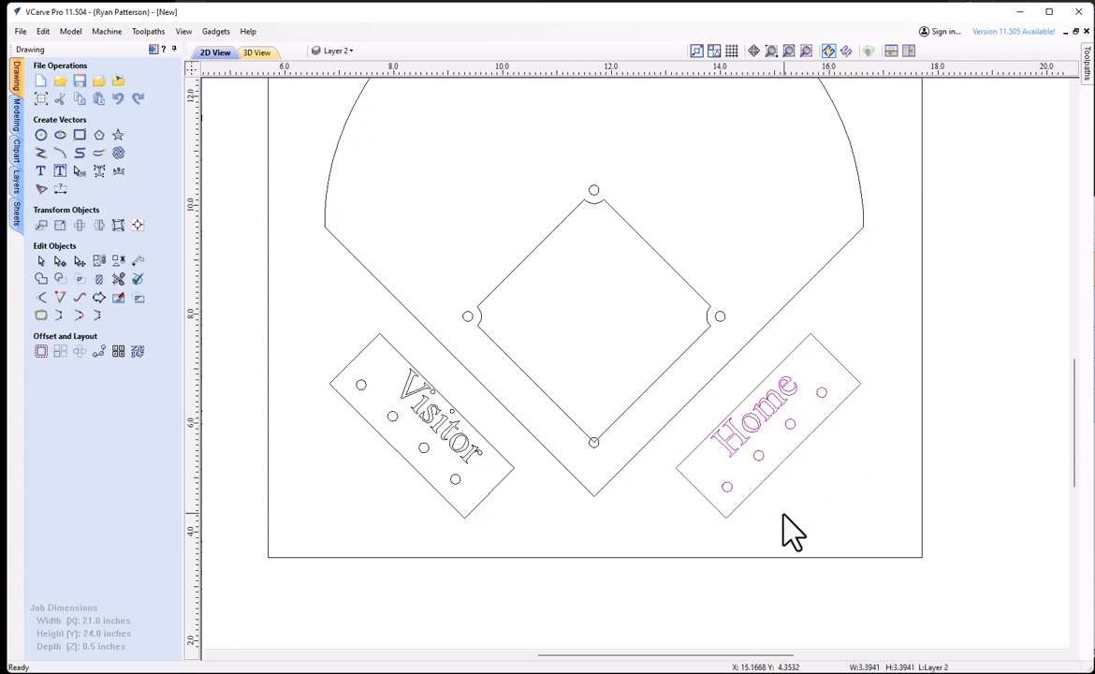
left_click(492, 485)
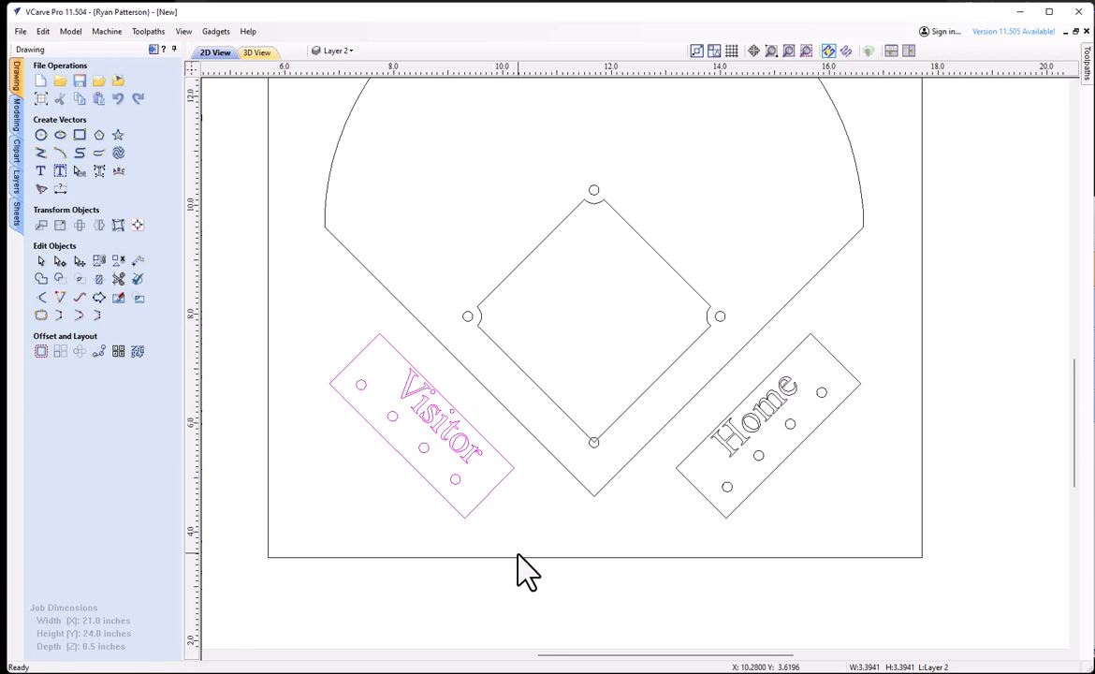
left_click(704, 479, "shift")
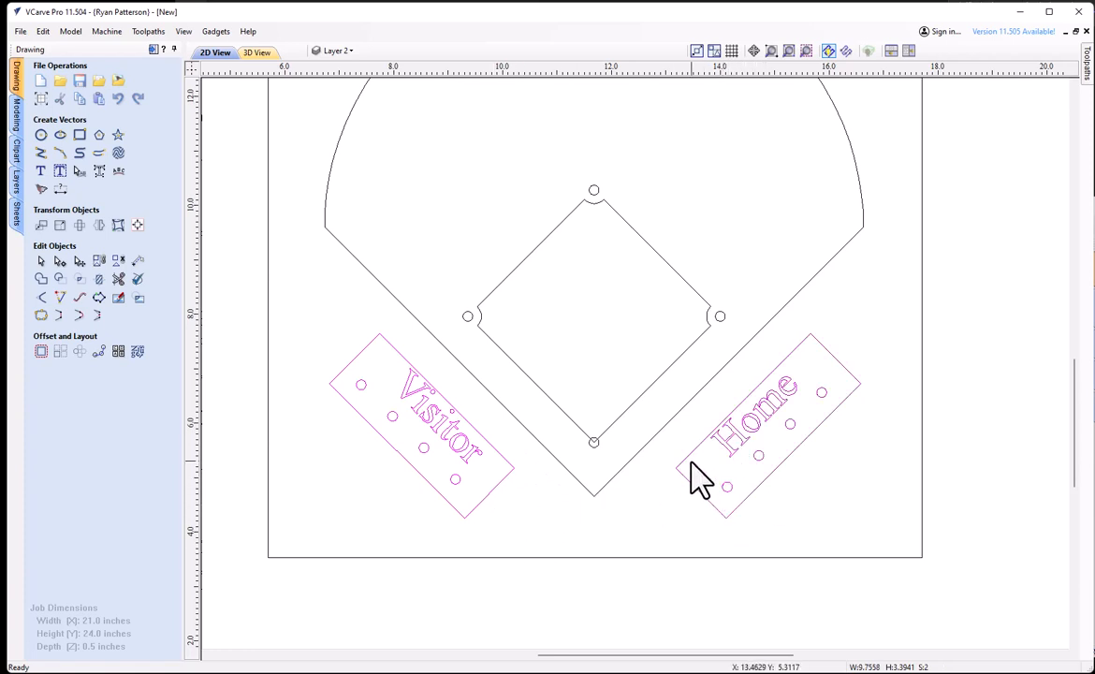
left_click(663, 529)
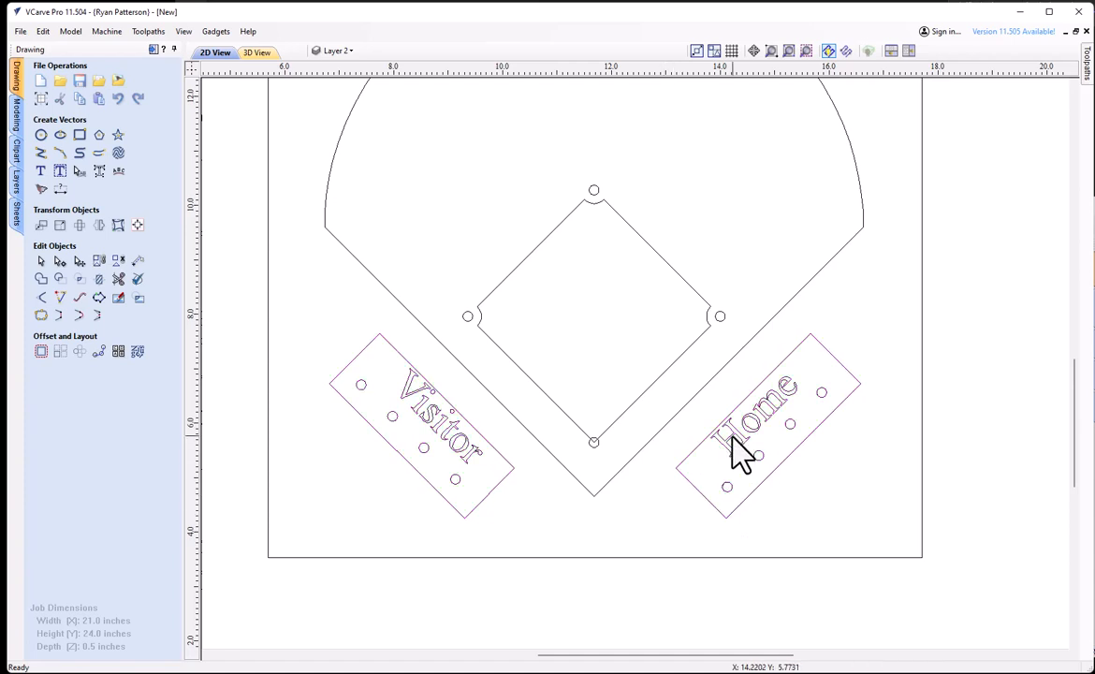
Centre the combined "Visitor" and "Home" group horizontally on the field outline
left_click(735, 451)
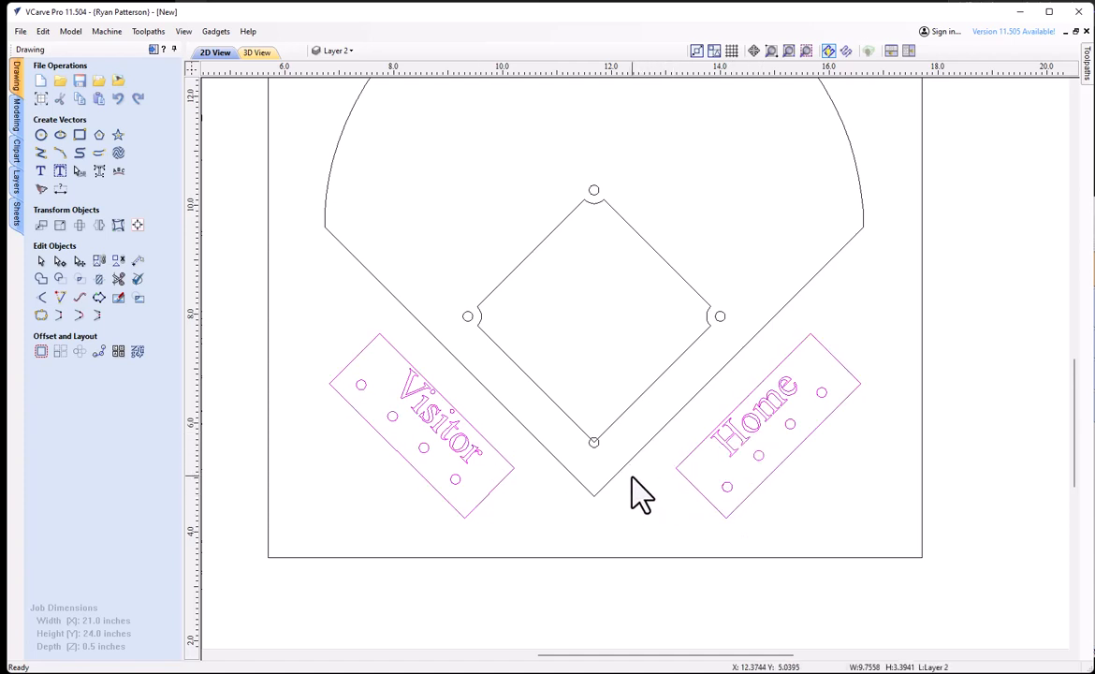
left_click(593, 495, "shift")
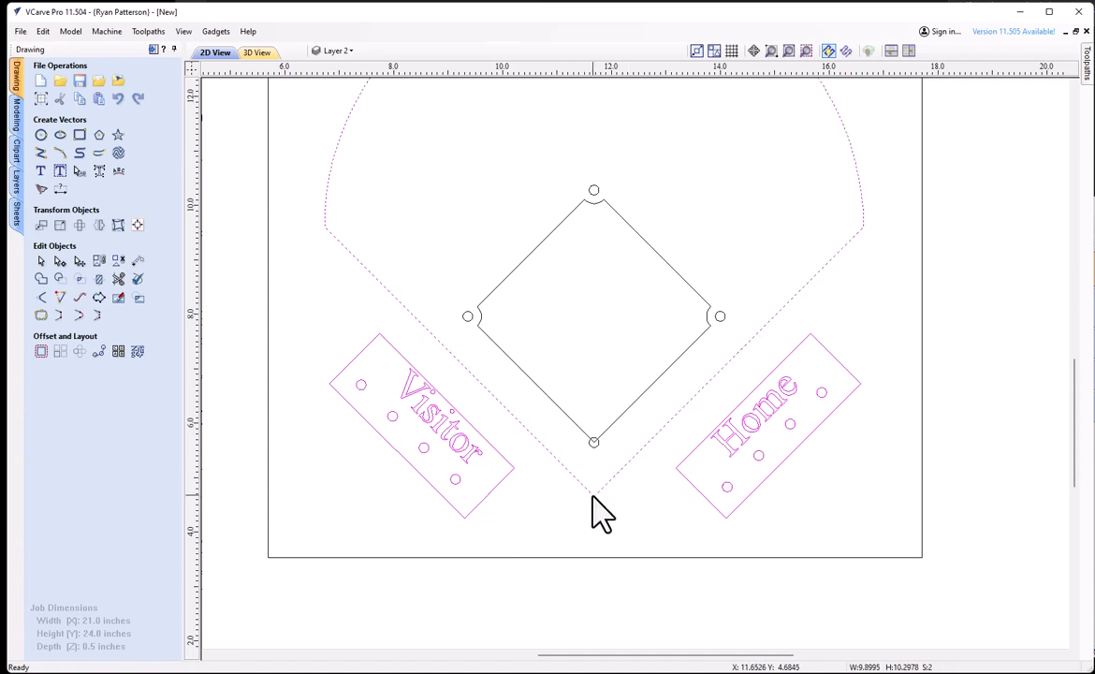
left_click(137, 227)
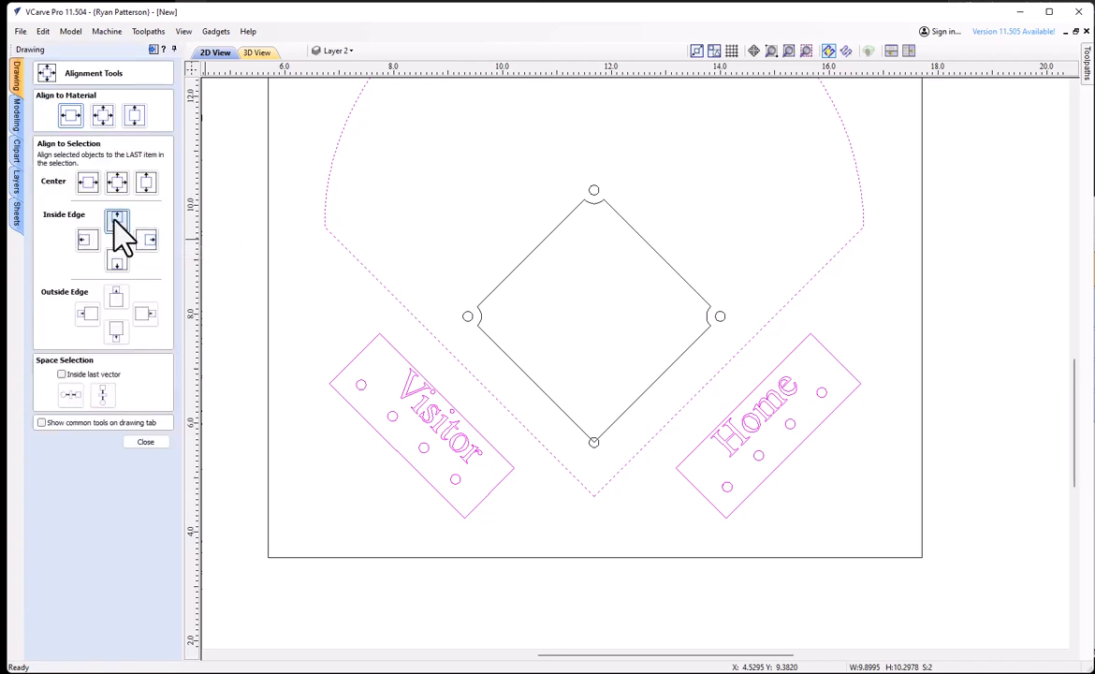
left_click(89, 192)
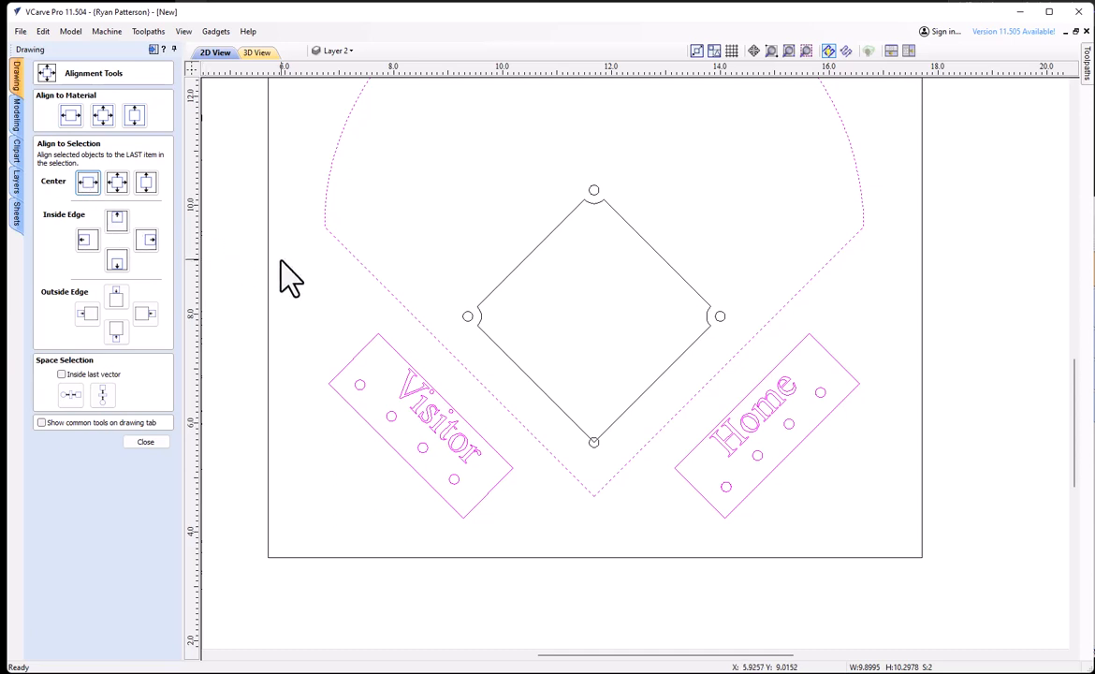
left_click(148, 442)
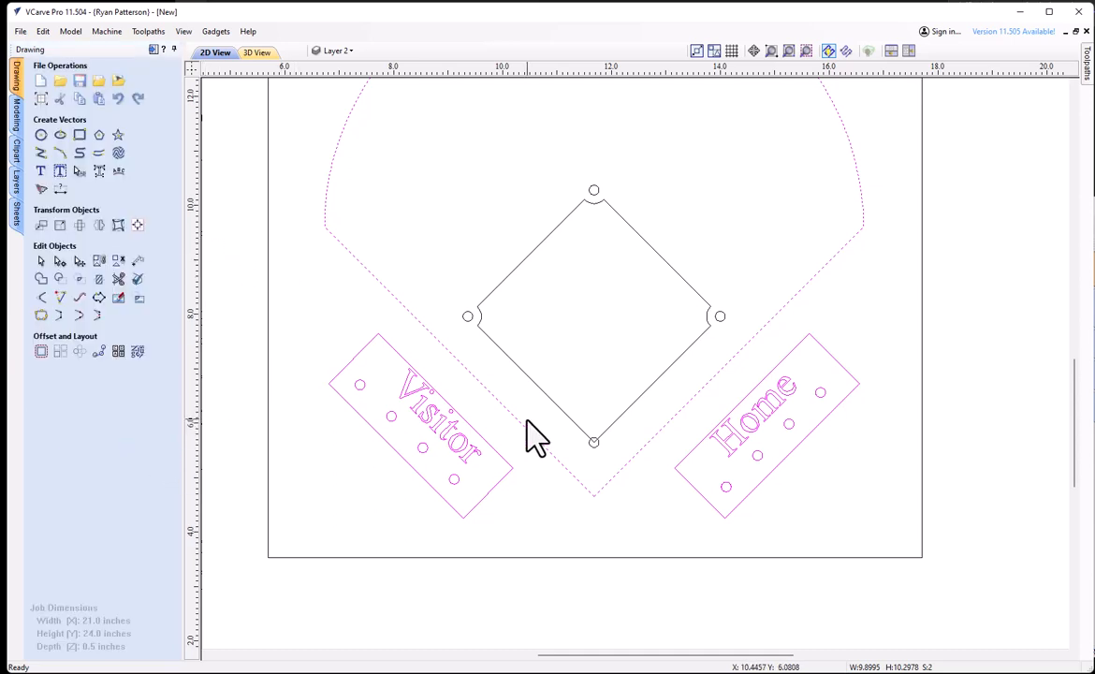
Draw a square-cornered rectangle about 7.9 by 1.8 inches above the field's arc, inside the board outline
scroll(525, 440, "down", 3)
middle_click_drag(582, 281, 581, 379)
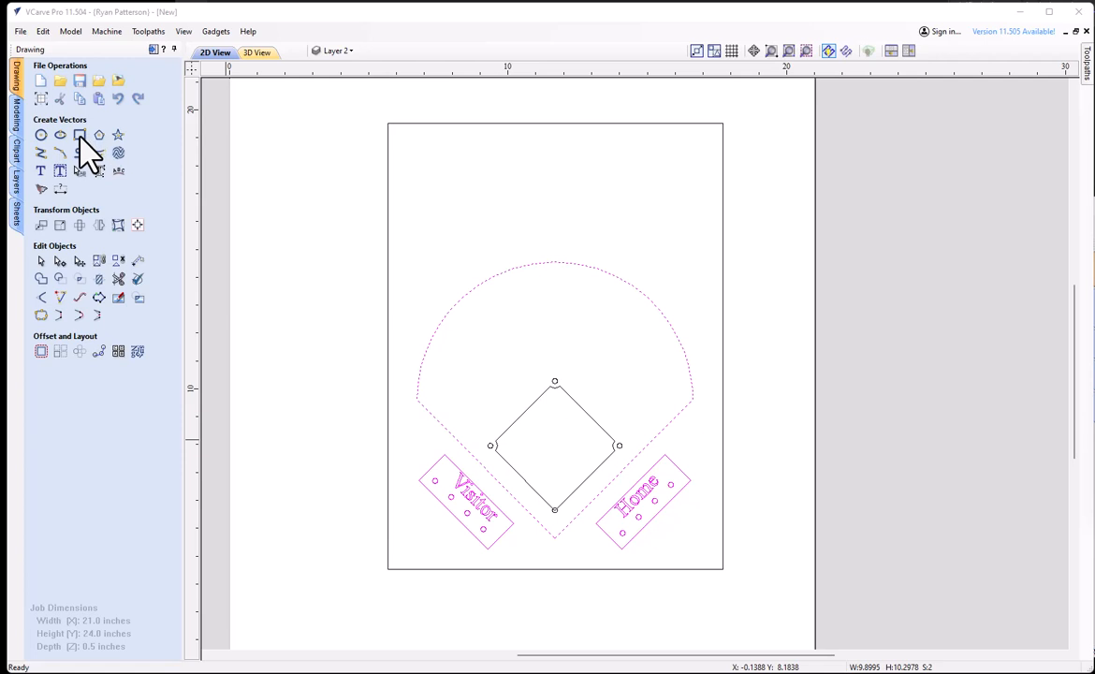
left_click(80, 137)
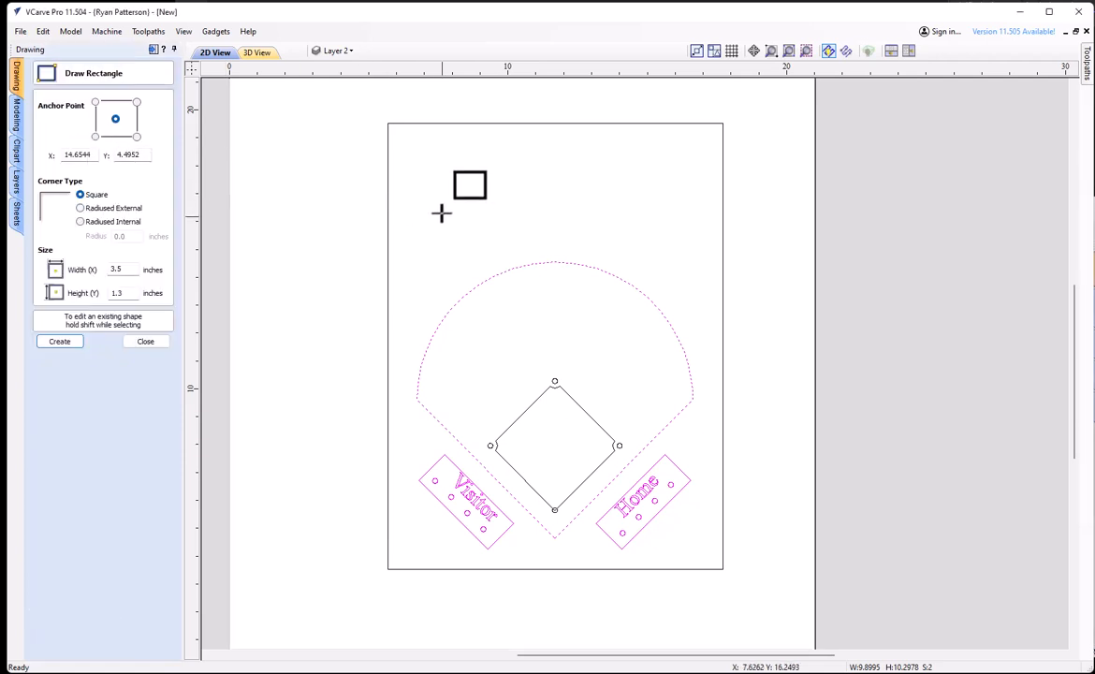
left_click_drag(423, 199, 644, 248)
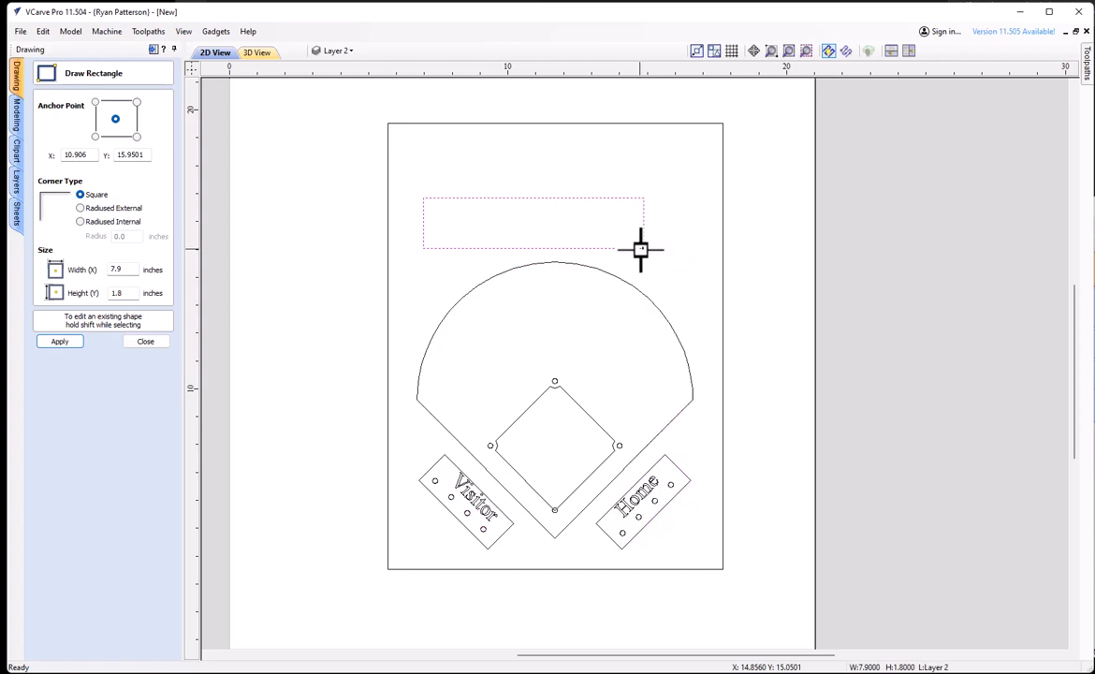
left_click(145, 342)
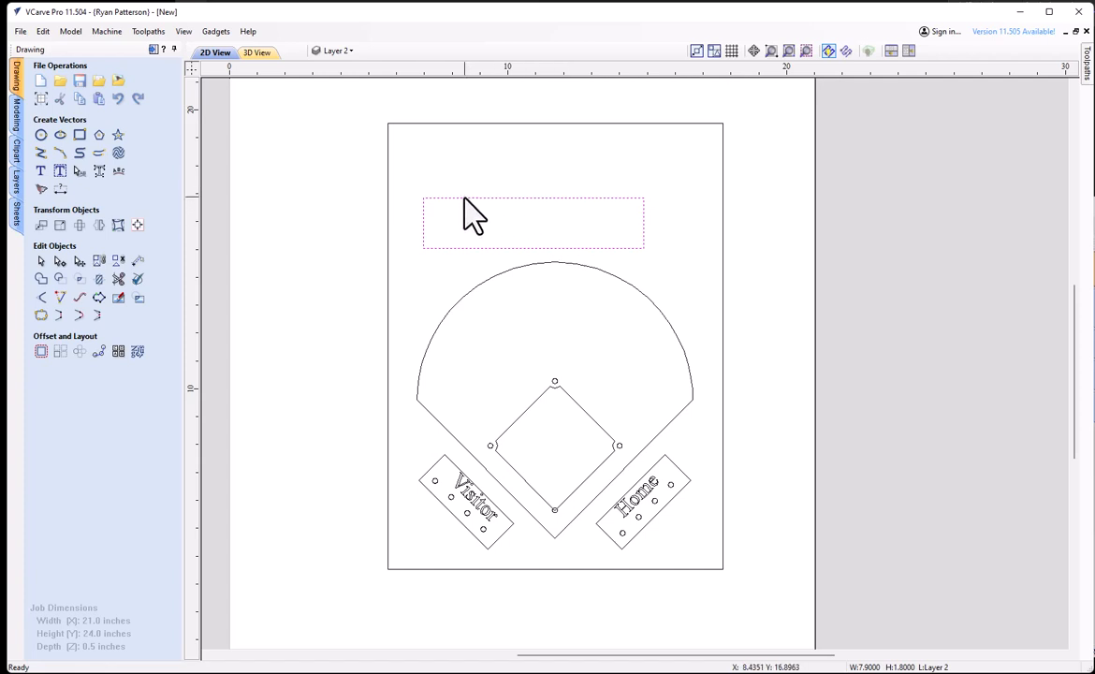
Add 0.5 inch Times New Roman text "Inining" and "Visitor" inside the new rectangle, and "Home" just below it
left_click(41, 172)
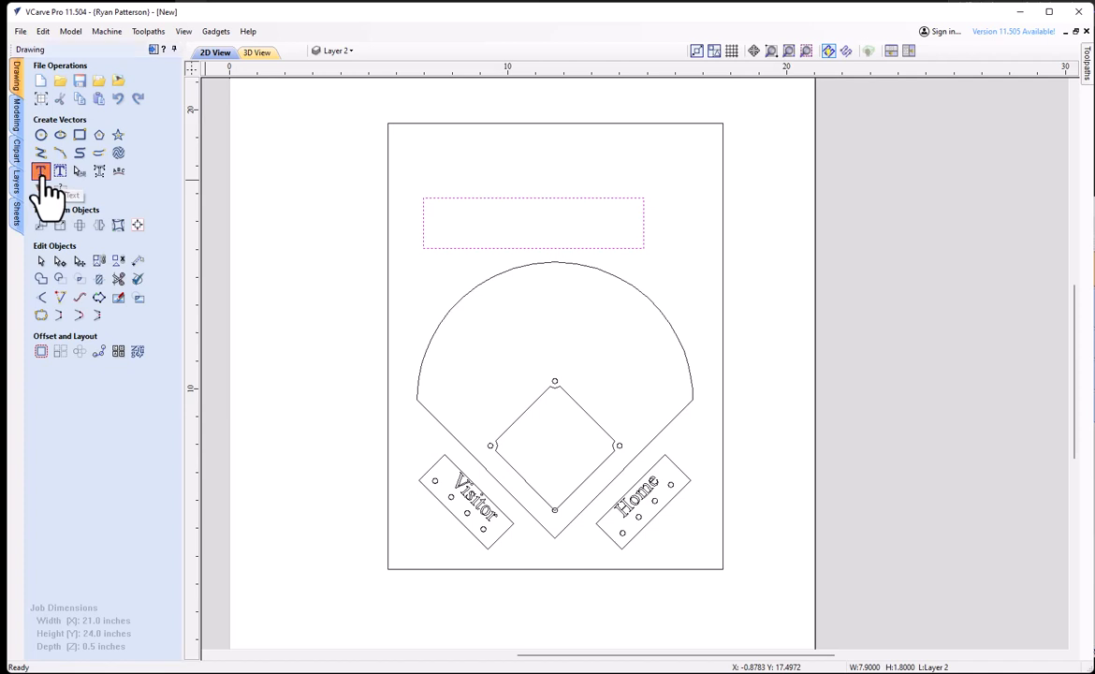
left_click(434, 211)
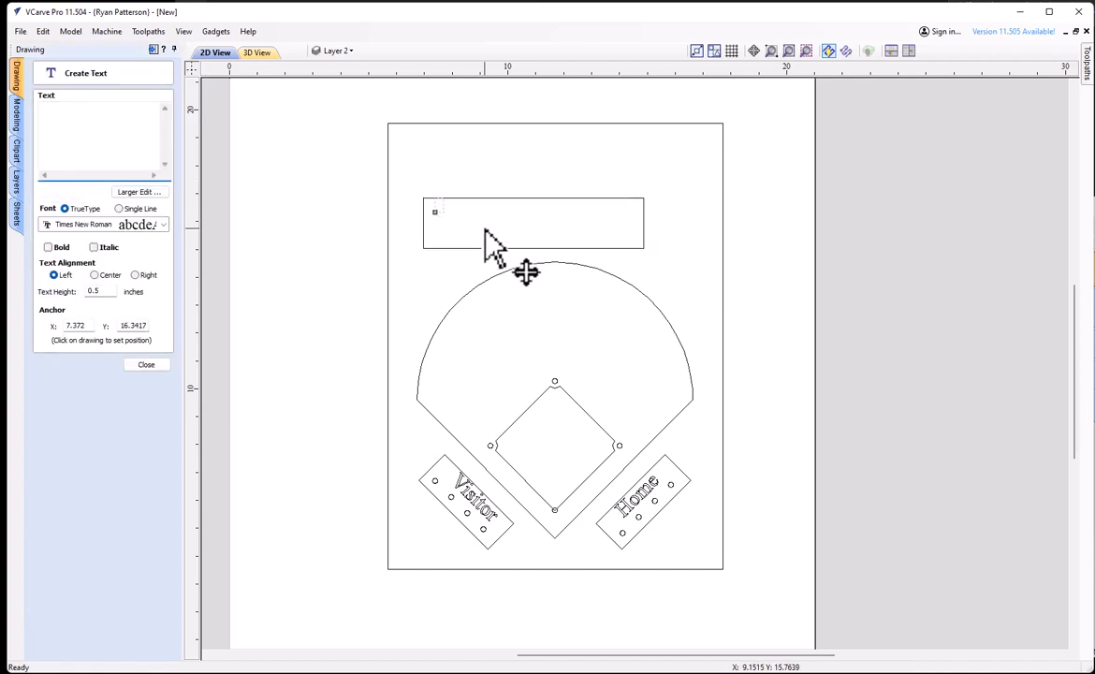
type("Inning")
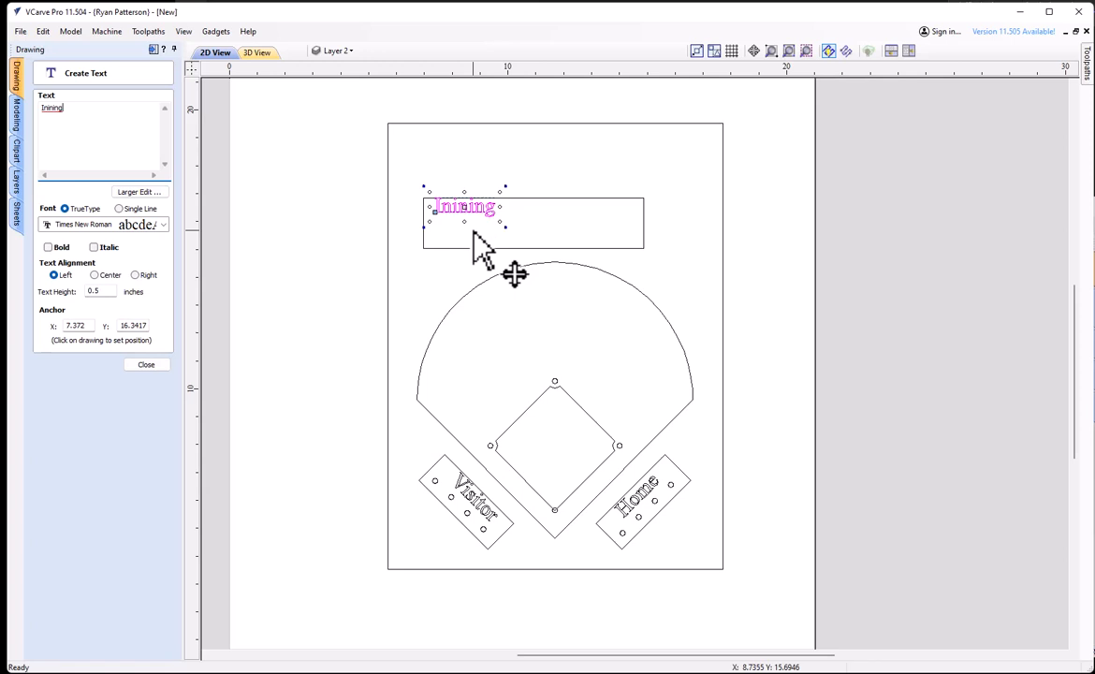
left_click(471, 230)
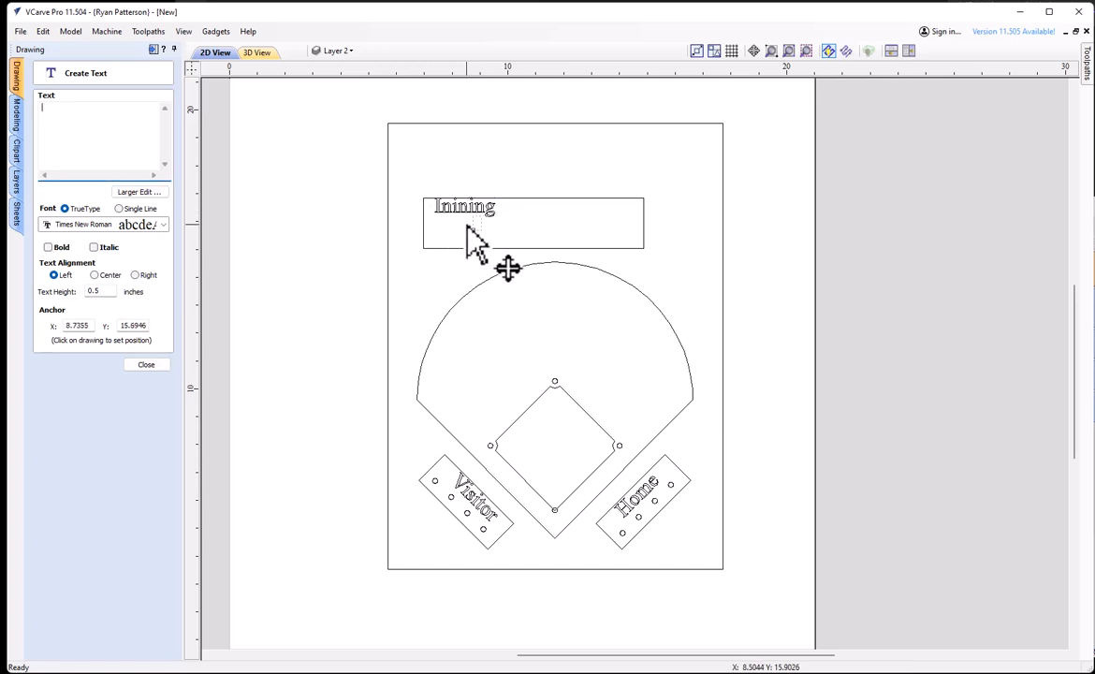
type("Visitor")
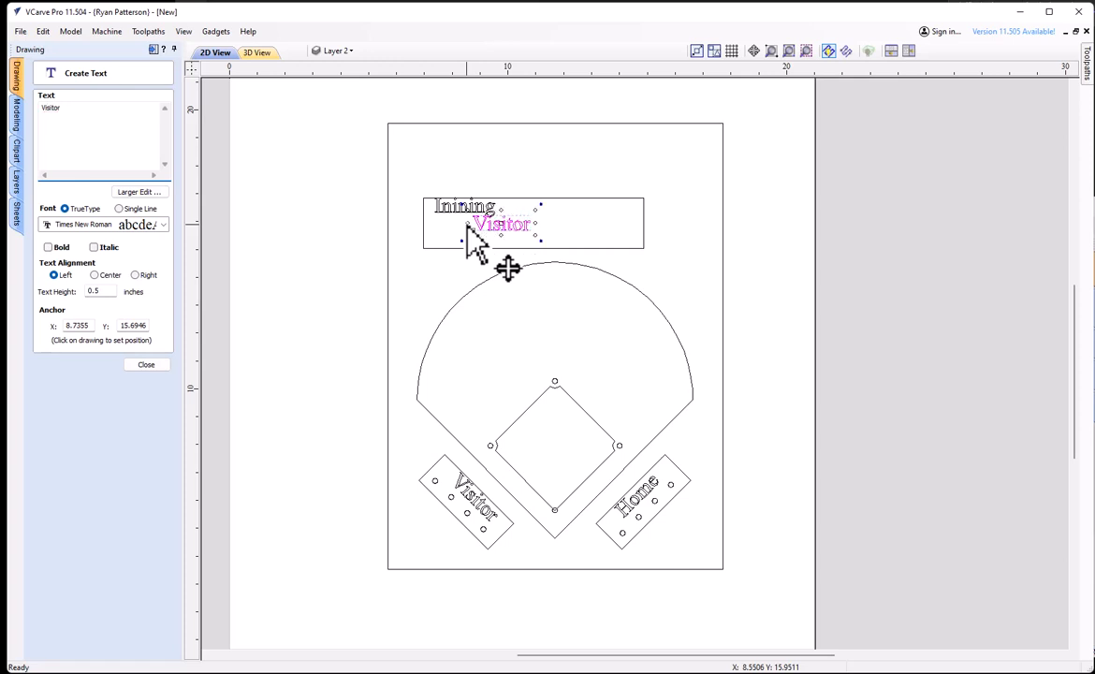
left_click(447, 270)
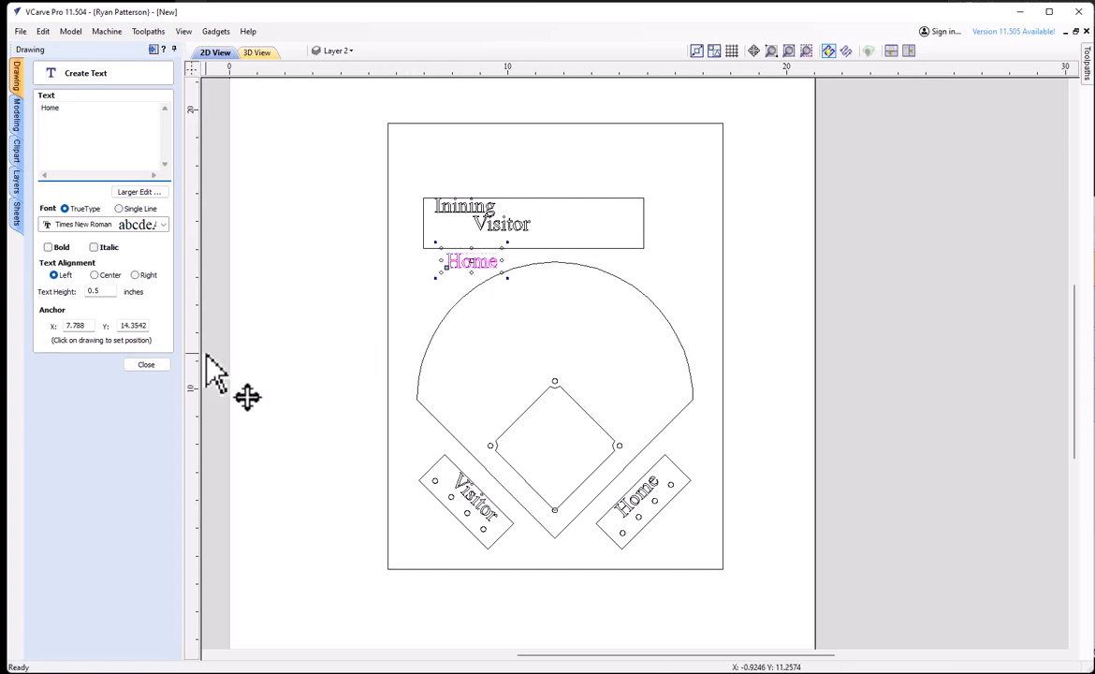
Align the "Inining" and "Visitor" labels horizontally on the centre of the "Home" label
left_click(146, 365)
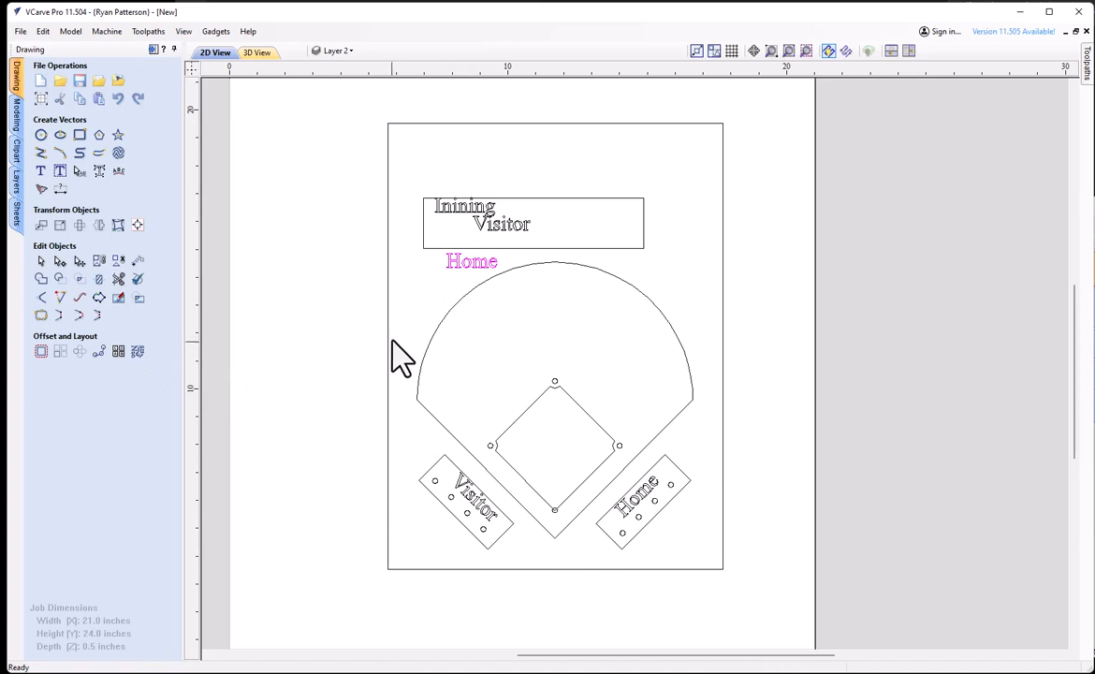
left_click(521, 208)
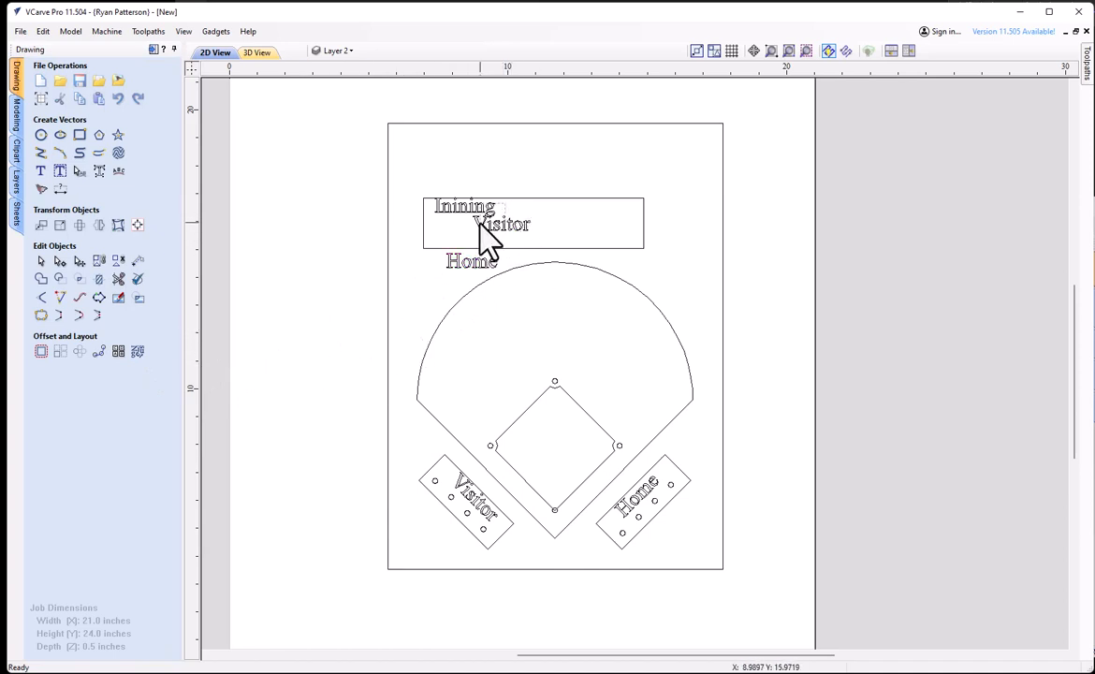
left_click(479, 228)
left_click(463, 264, "shift")
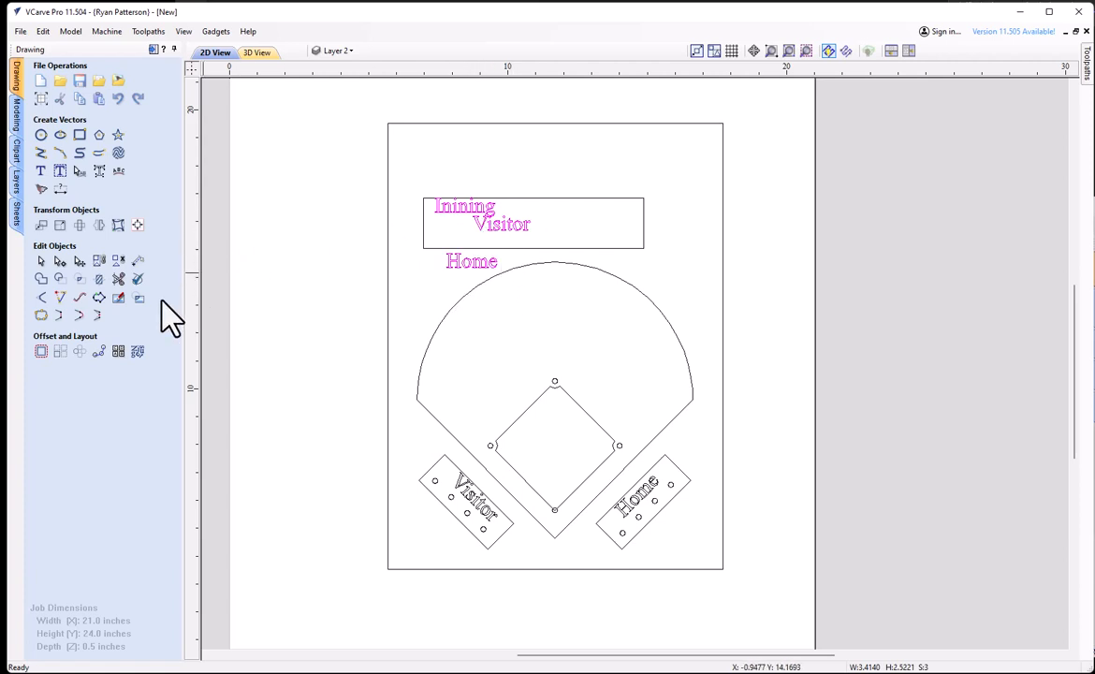
left_click(118, 225)
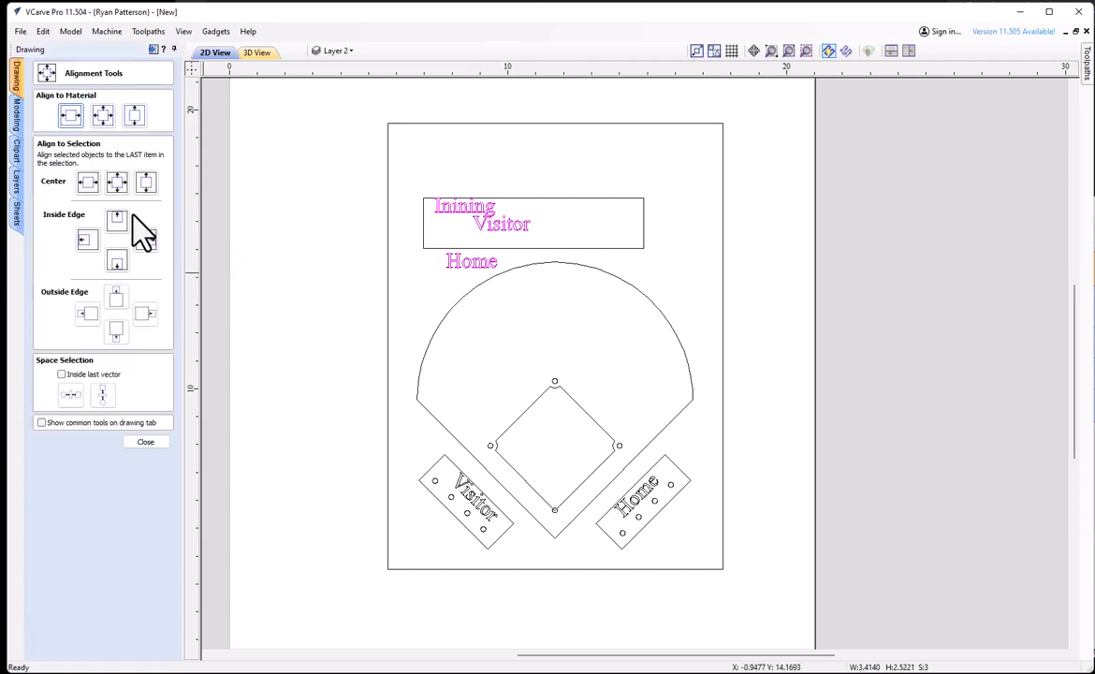
left_click(88, 182)
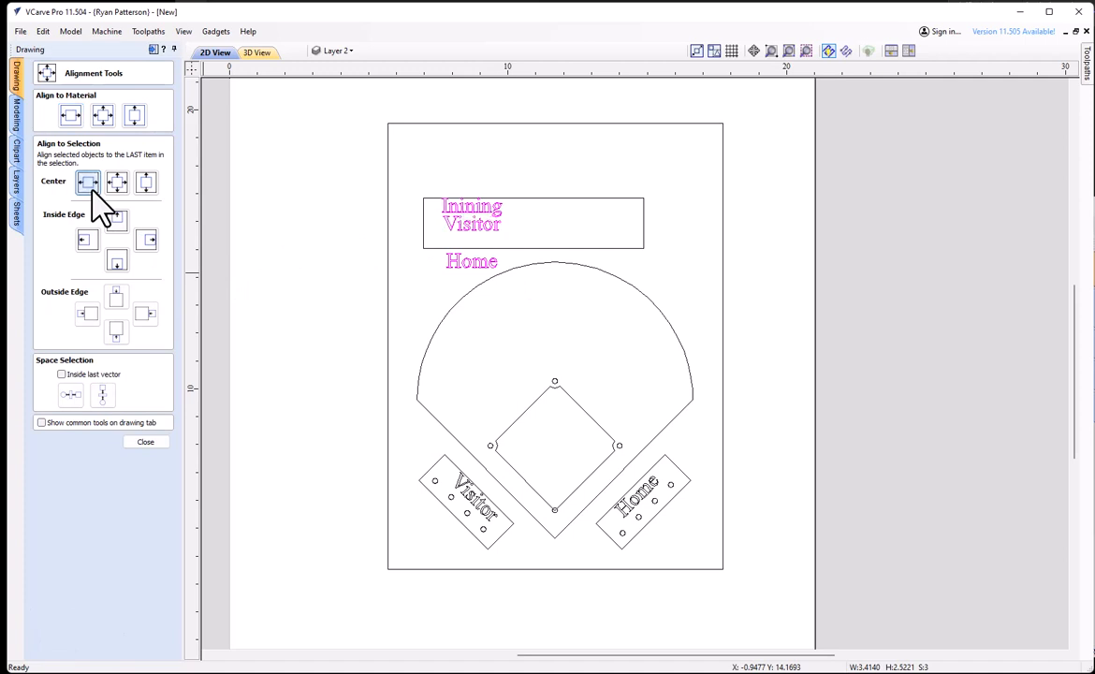
left_click(145, 442)
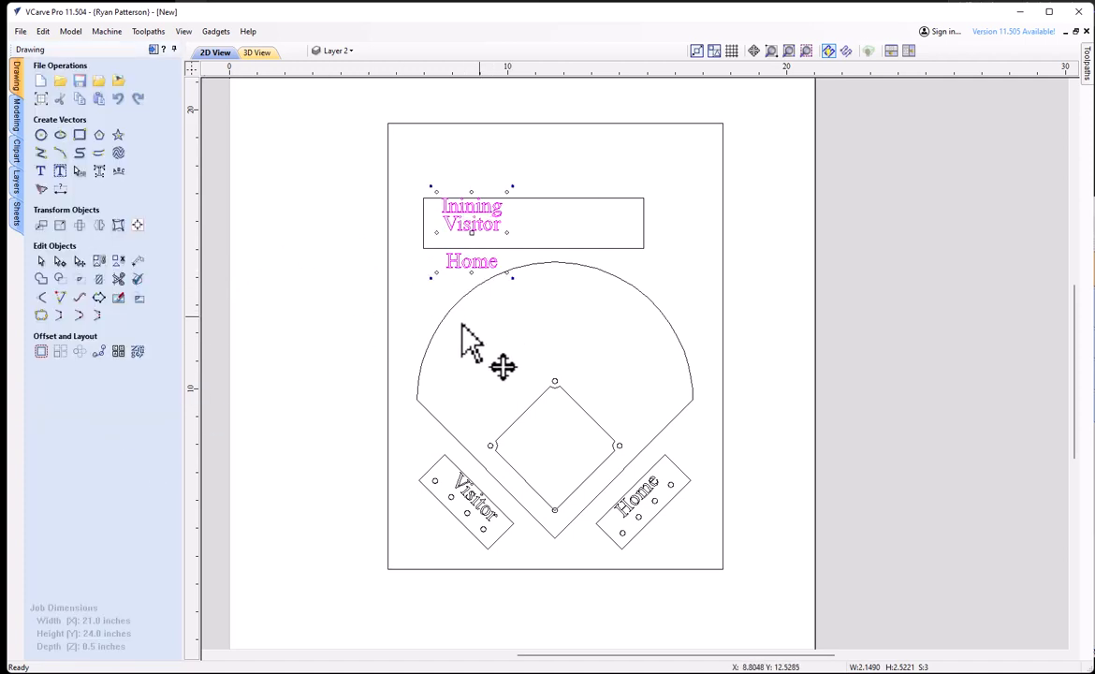
Move the "Home" label up beneath "Visitor" inside the scoreboard rectangle and adjust the vertical spacing between the two labels
left_click(421, 273)
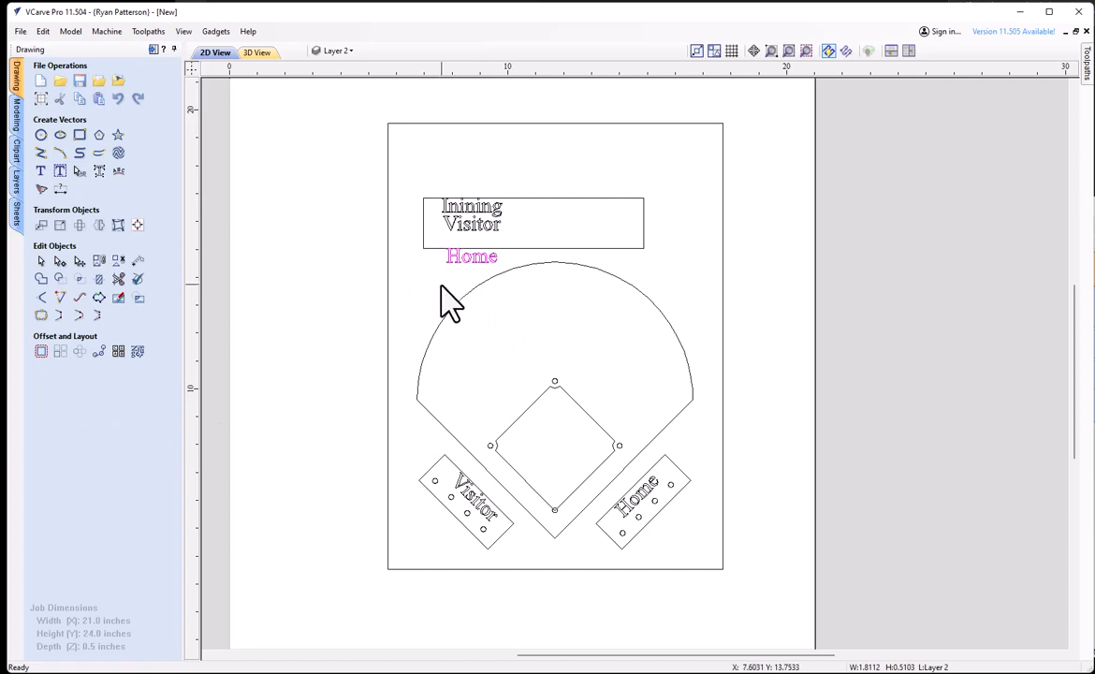
left_click_drag(441, 286, 455, 276)
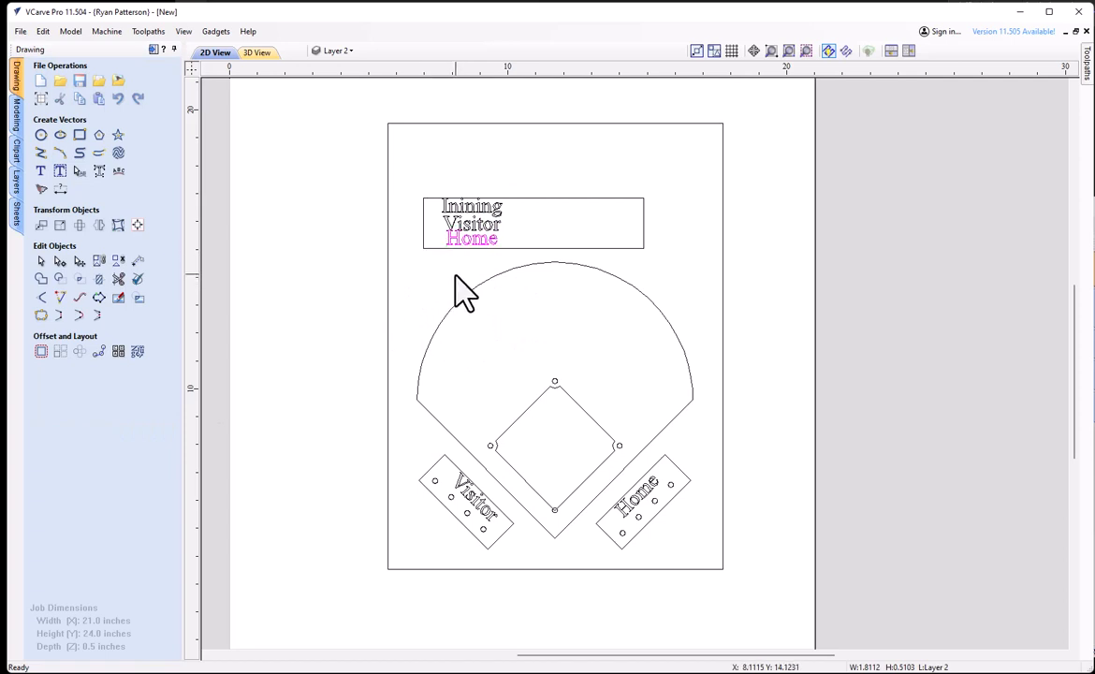
scroll(466, 218, "up", 5)
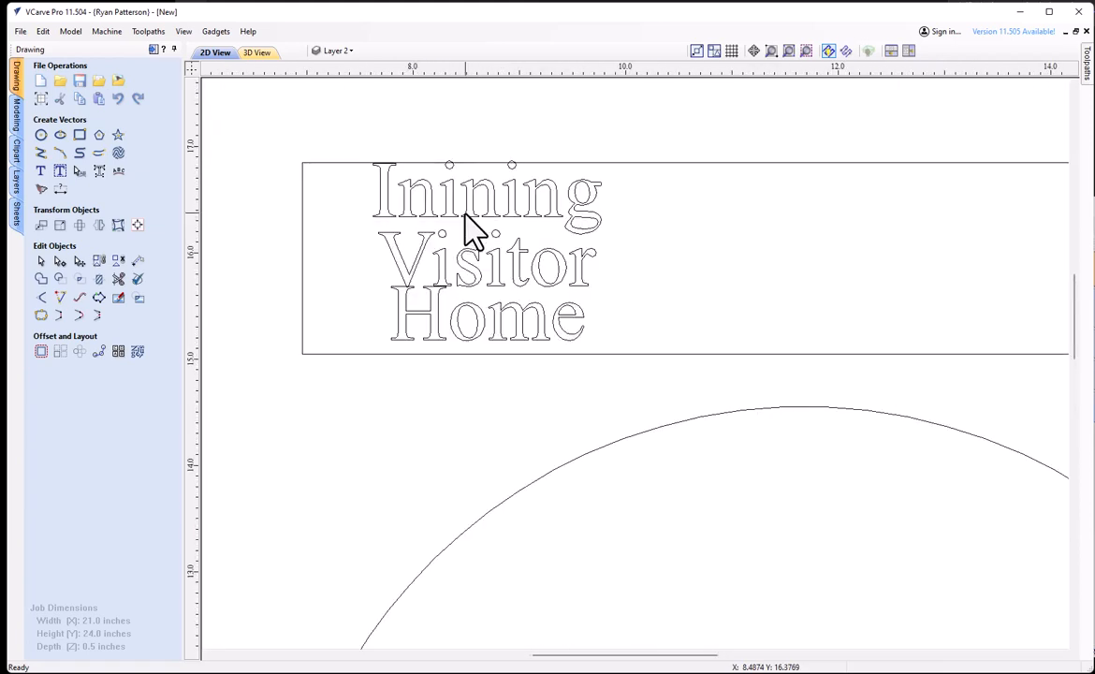
left_click(422, 258)
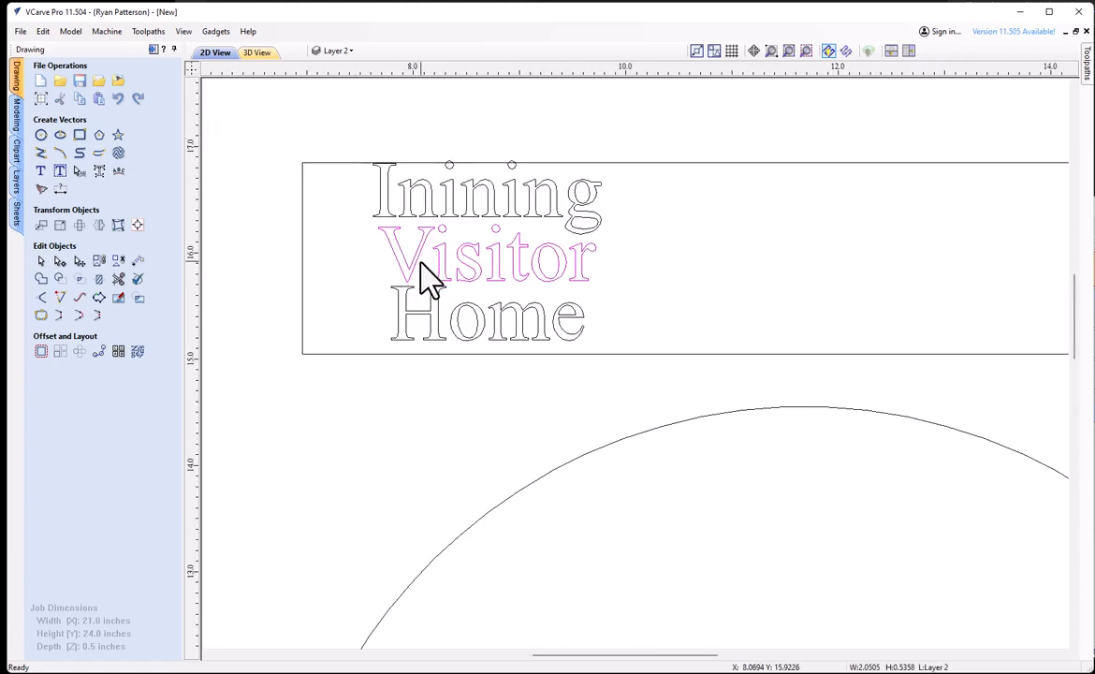
left_click(505, 312)
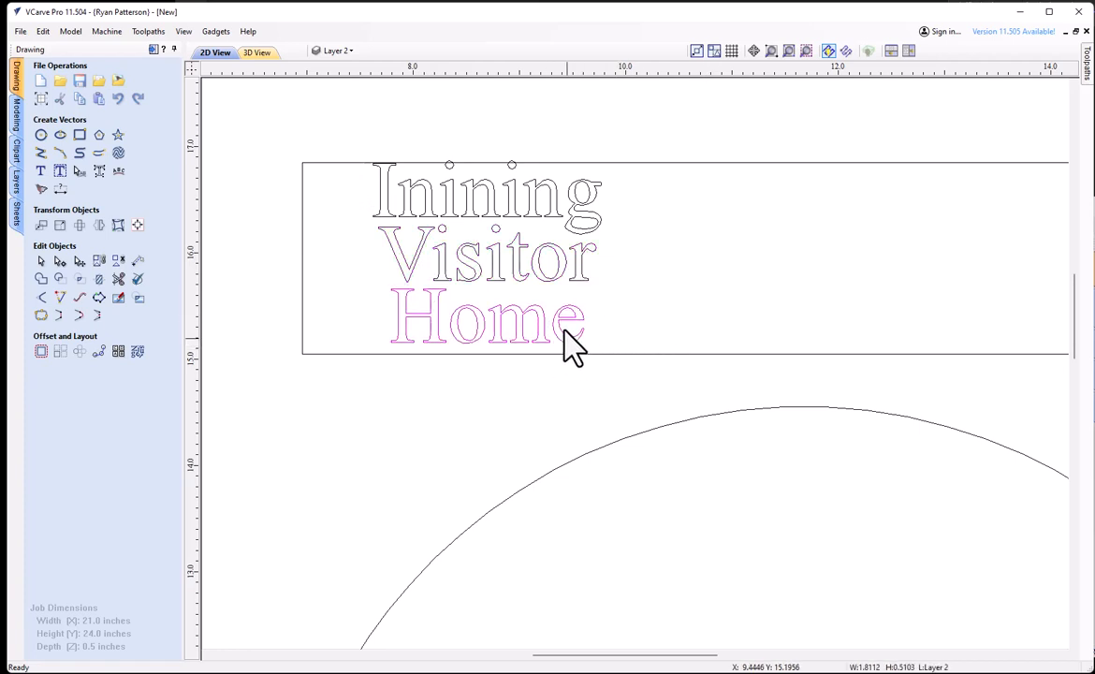
left_click(537, 273)
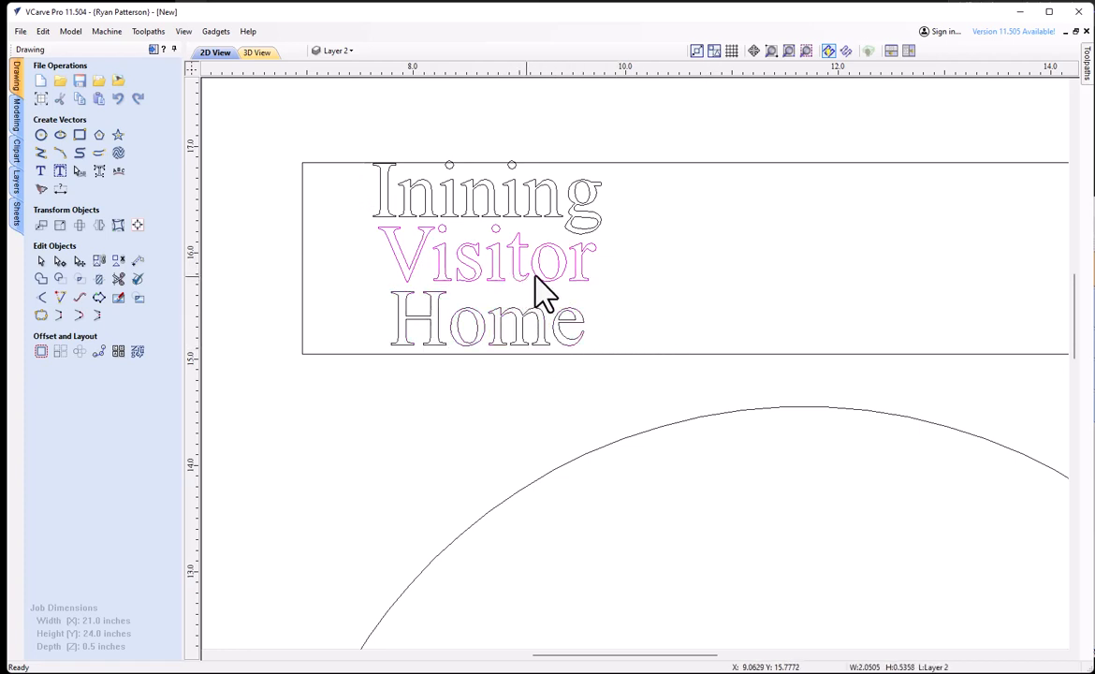
left_click(647, 234)
Scale the three scoreboard labels down together to about 1.63 inches wide and move them near the rectangle's left edge
left_click_drag(608, 224, 447, 355)
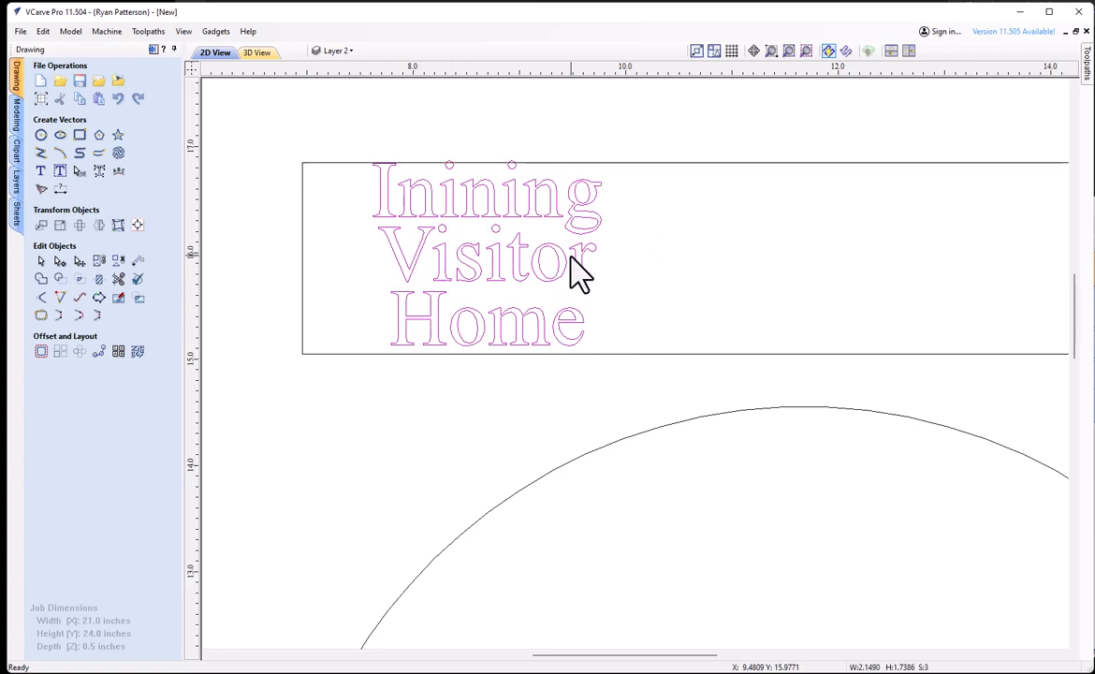
left_click(584, 221)
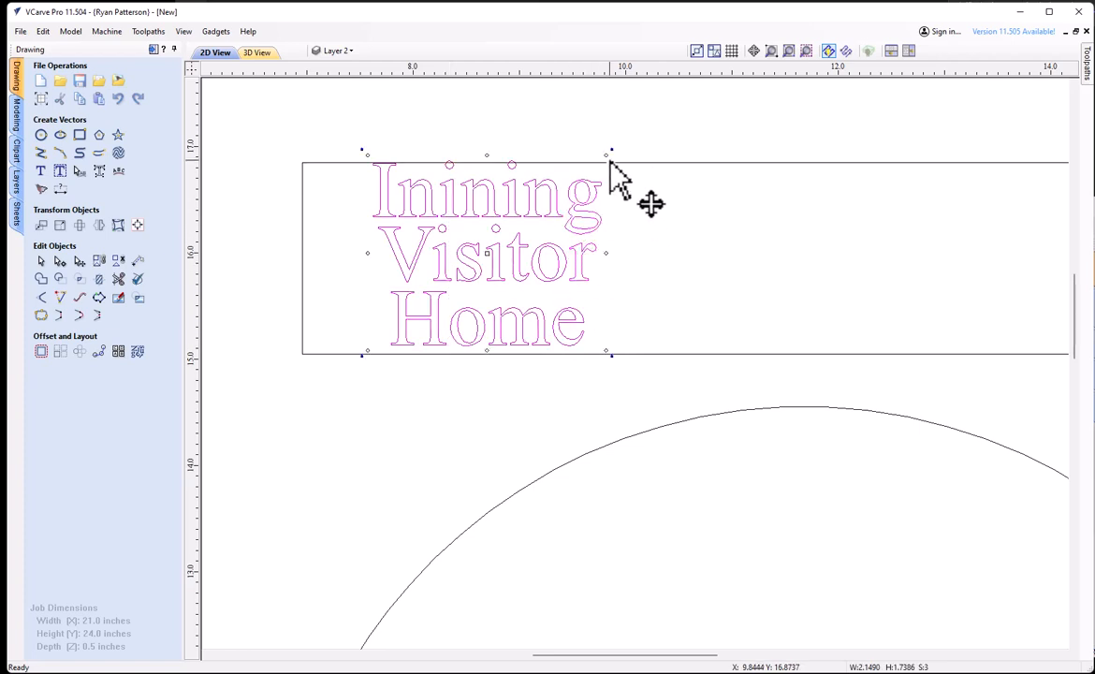
left_click_drag(604, 153, 556, 196)
left_click_drag(456, 299, 404, 260)
left_click(707, 248)
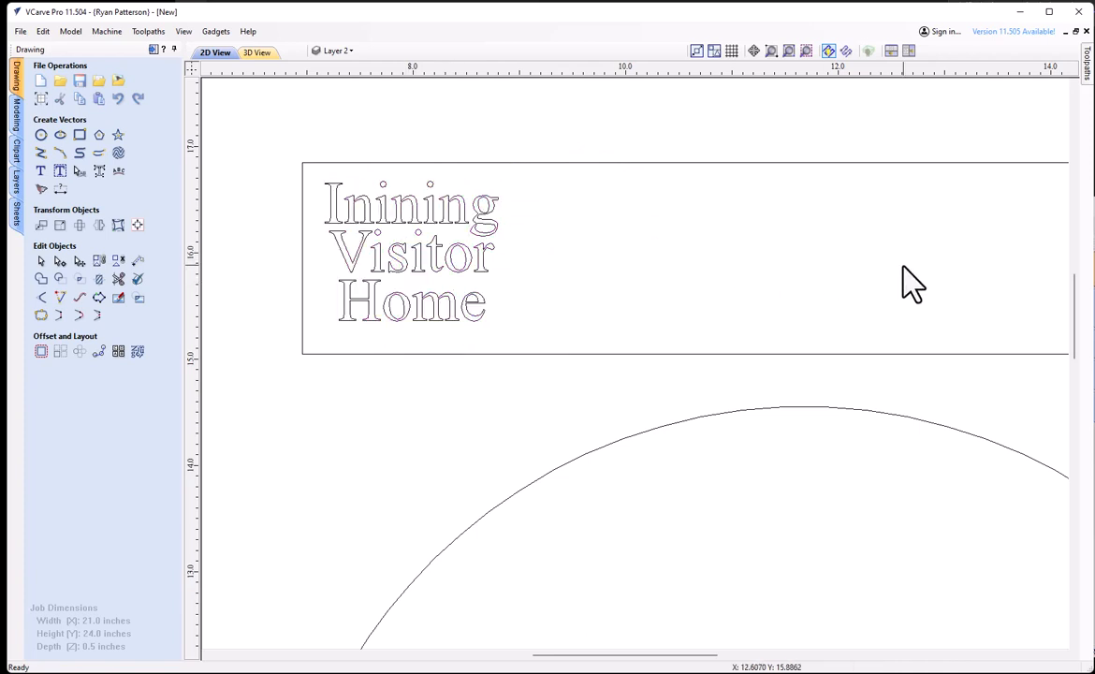
Nudge the "Home" label down and the "Inining" label up to even out the spacing around "Visitor"
left_click(426, 323)
key("Down")
key("Down")
key("Down")
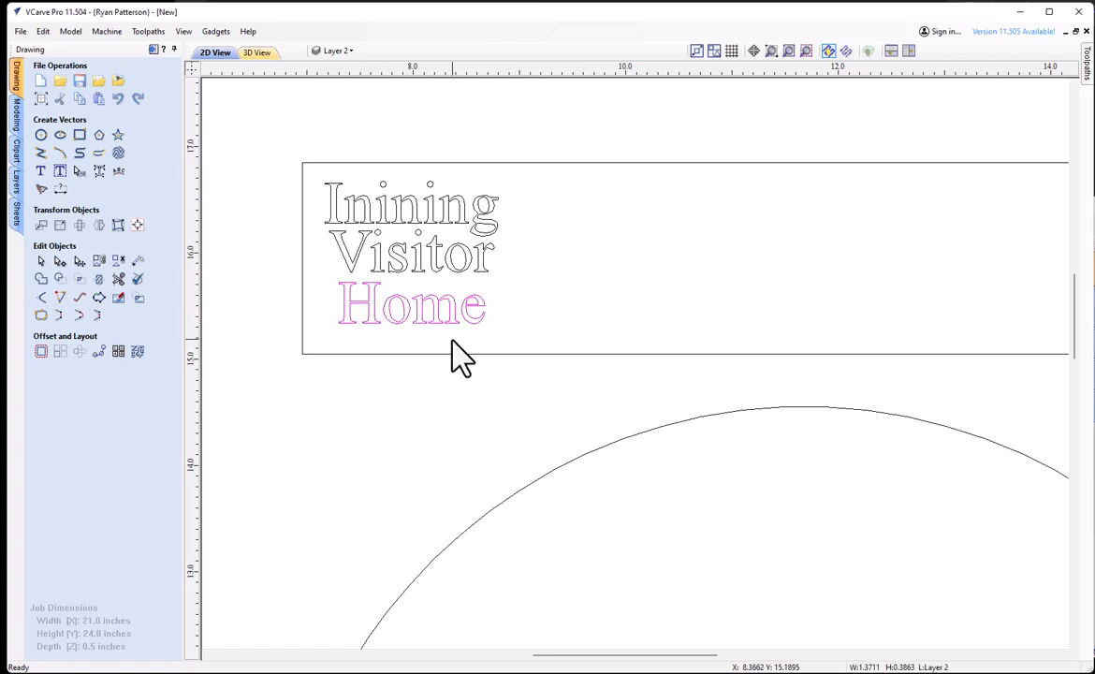
left_click(418, 212)
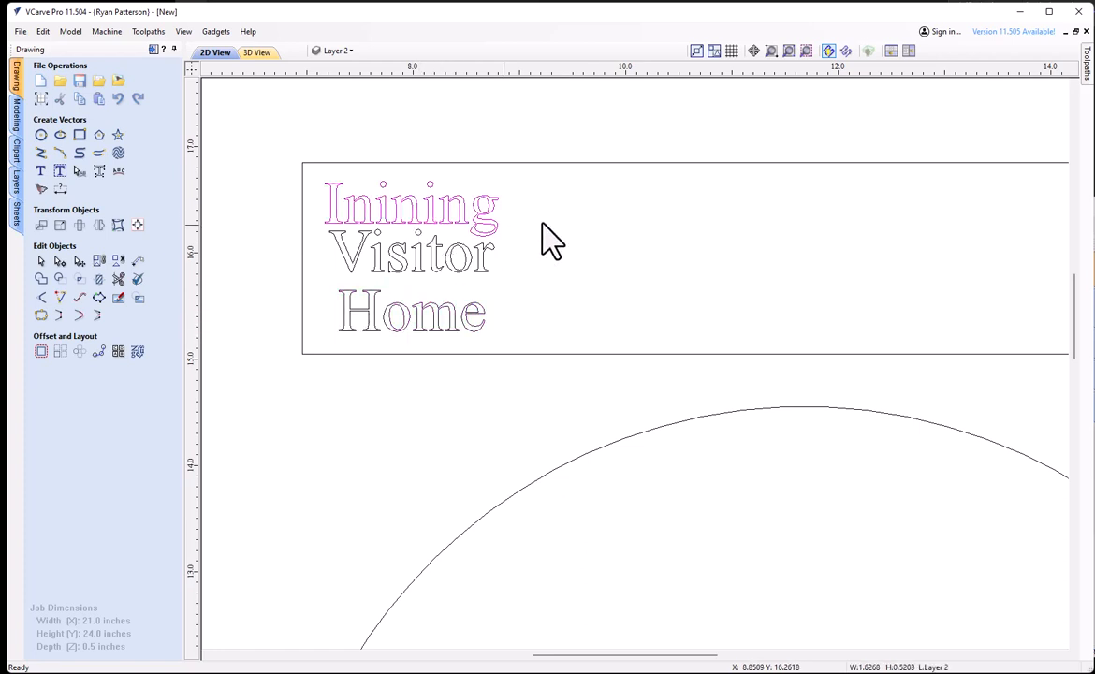
key("Up")
key("Up")
key("Up")
key("Up")
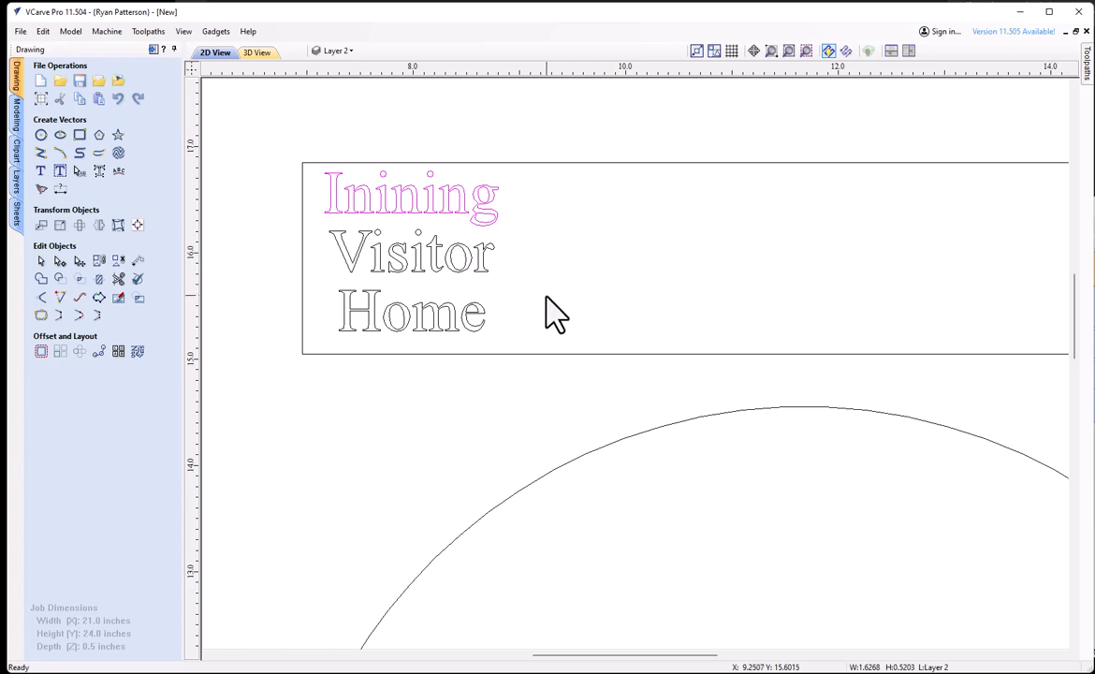
left_click(520, 311)
Draw a square-cornered box about 0.55 by 0.55 inches just right of the "Inining" label
scroll(809, 236, "down", 2)
middle_click_drag(809, 237, 569, 252)
scroll(451, 225, "up", 1)
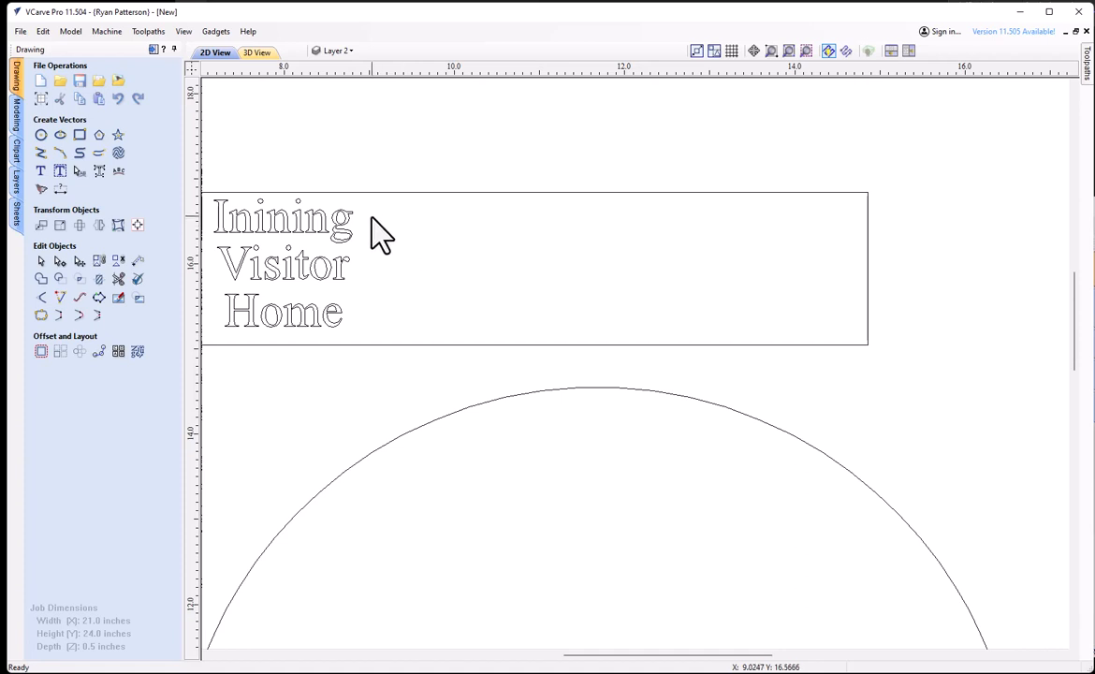
left_click(80, 140)
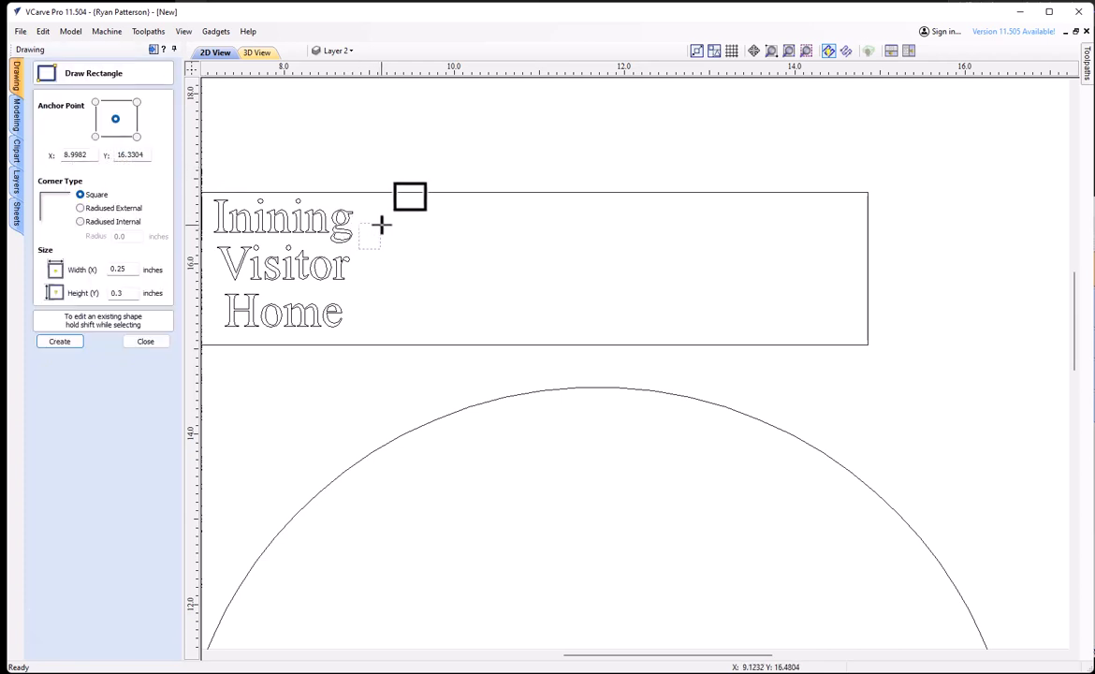
left_click_drag(381, 224, 406, 200)
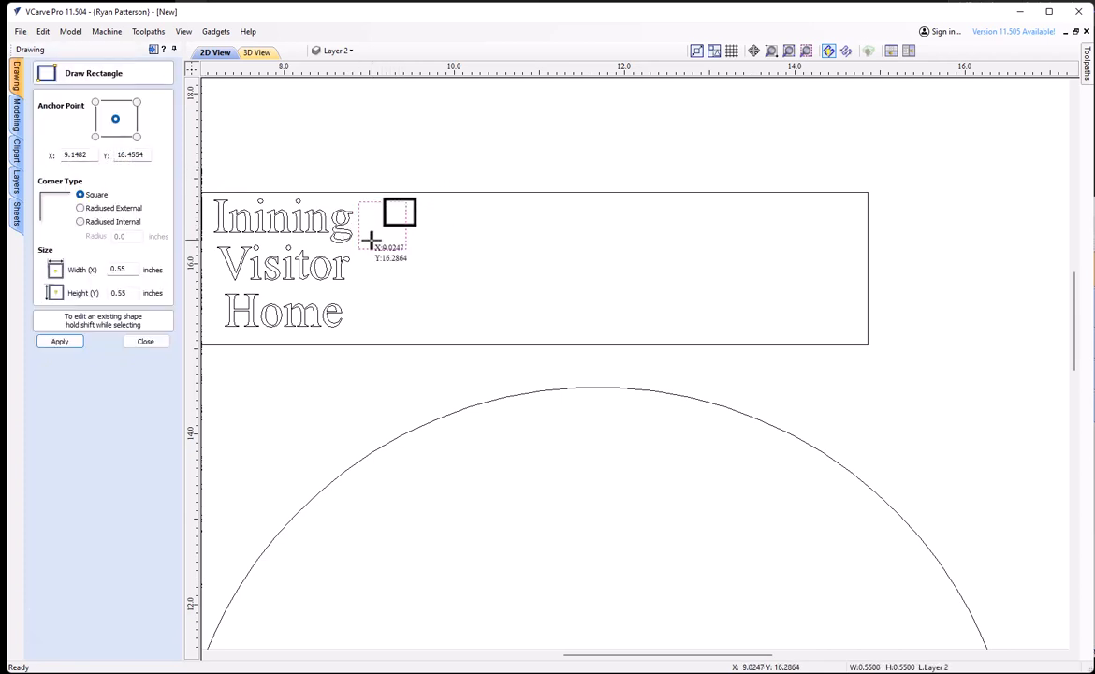
Set the box's width and height to 0.6 inches
left_click_drag(128, 268, 79, 276)
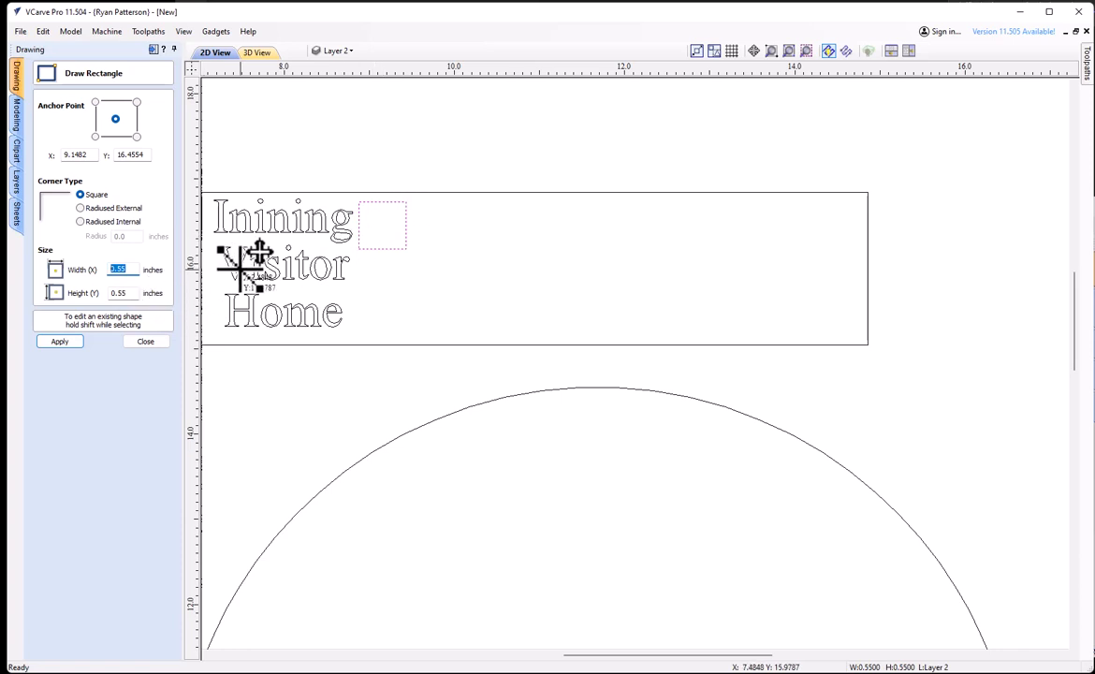
type("6")
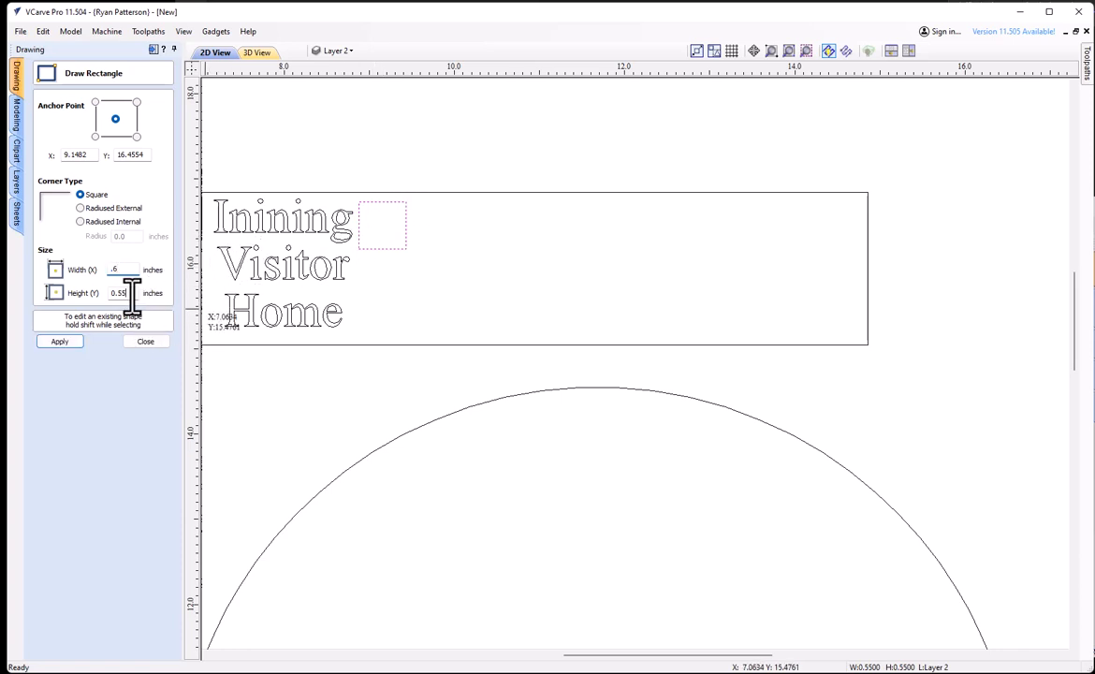
left_click_drag(132, 296, 72, 288)
type(".6")
left_click(77, 343)
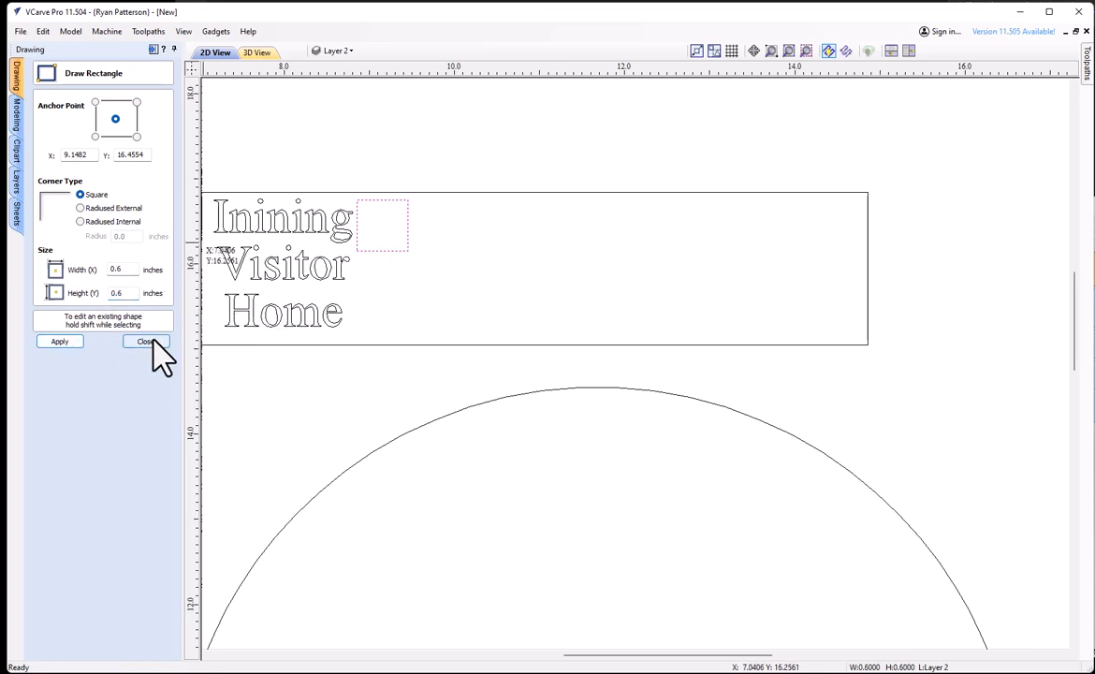
Resize the box beside "Inining" to 0.5 by 0.5 inches and finish the rectangle
left_click_drag(132, 271, 48, 273)
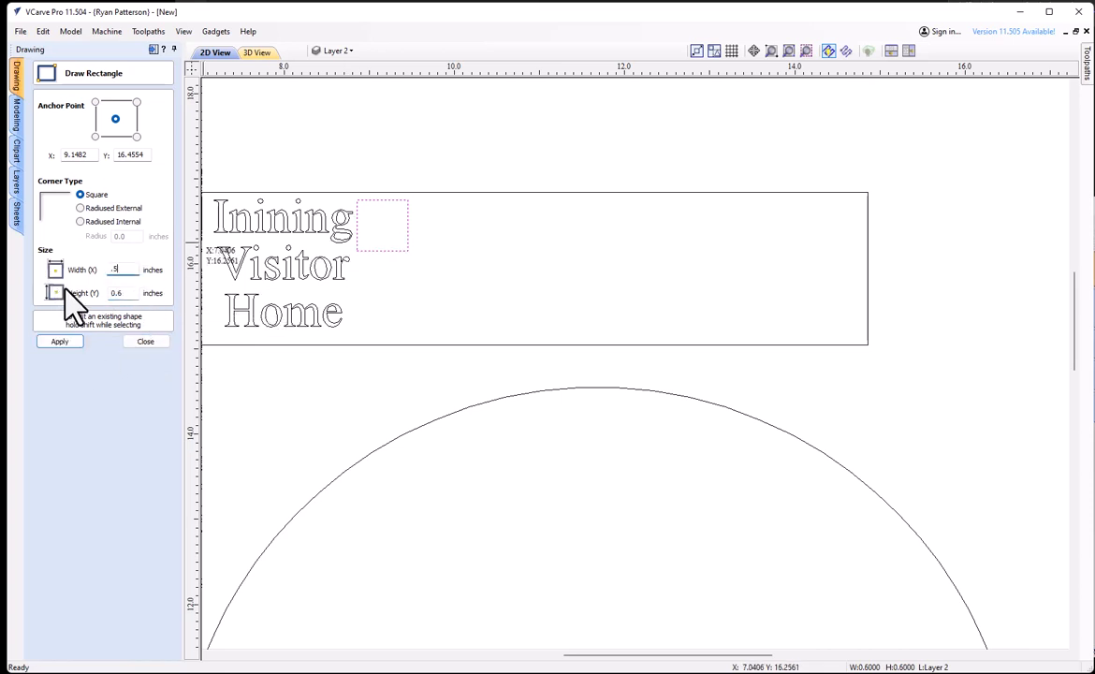
left_click_drag(136, 297, 58, 296)
type(".5")
left_click(62, 341)
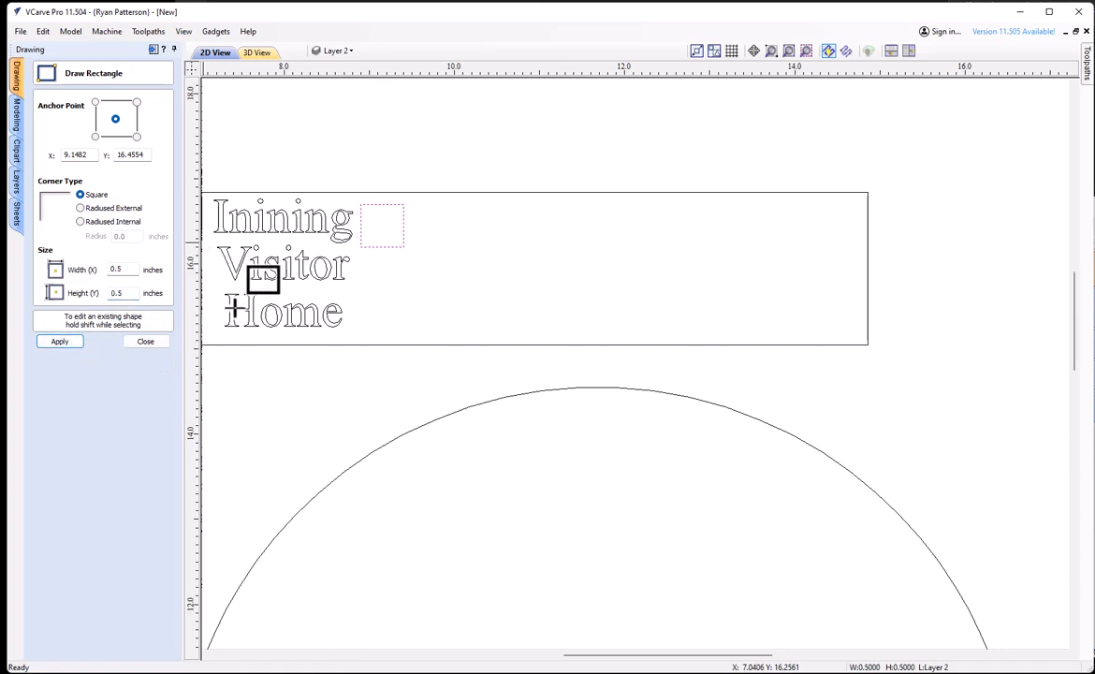
left_click(147, 342)
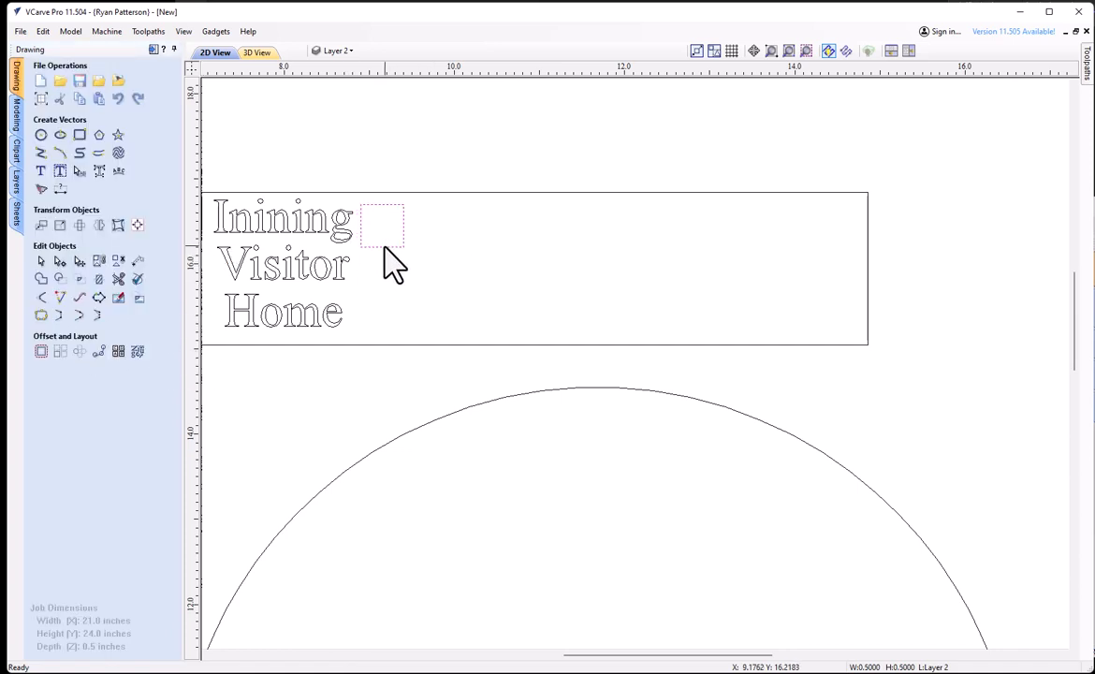
Move the box up slightly in line with "Inining" and place copies directly below it beside "Visitor" and "Home"
left_click_drag(382, 226, 378, 222)
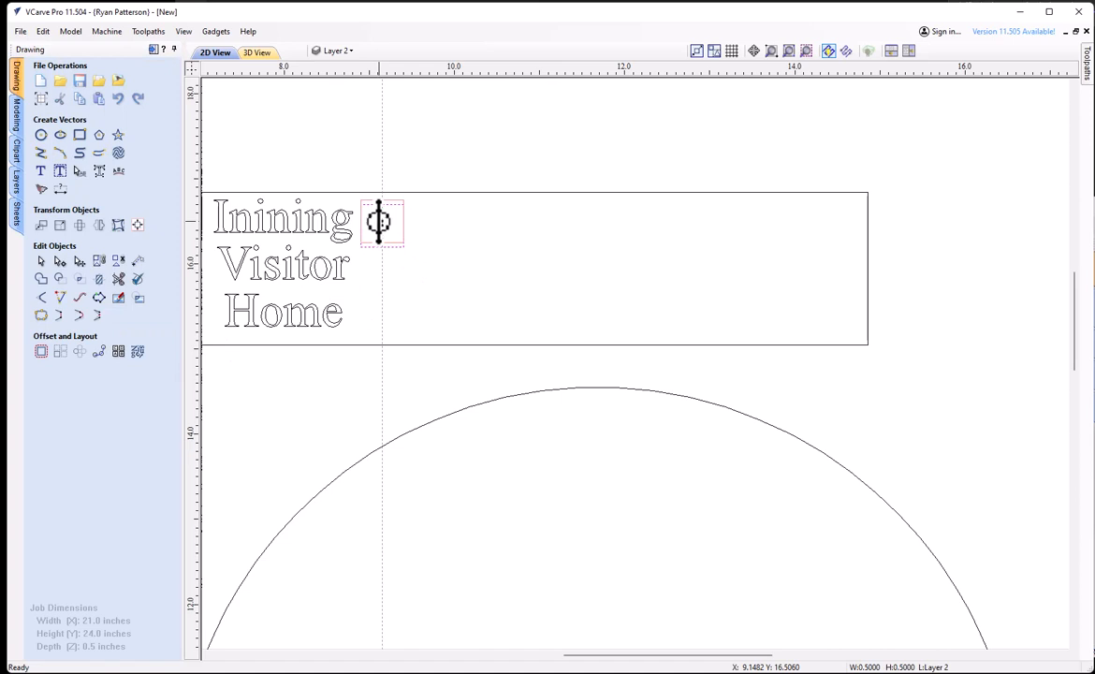
left_click_drag(378, 221, 379, 220)
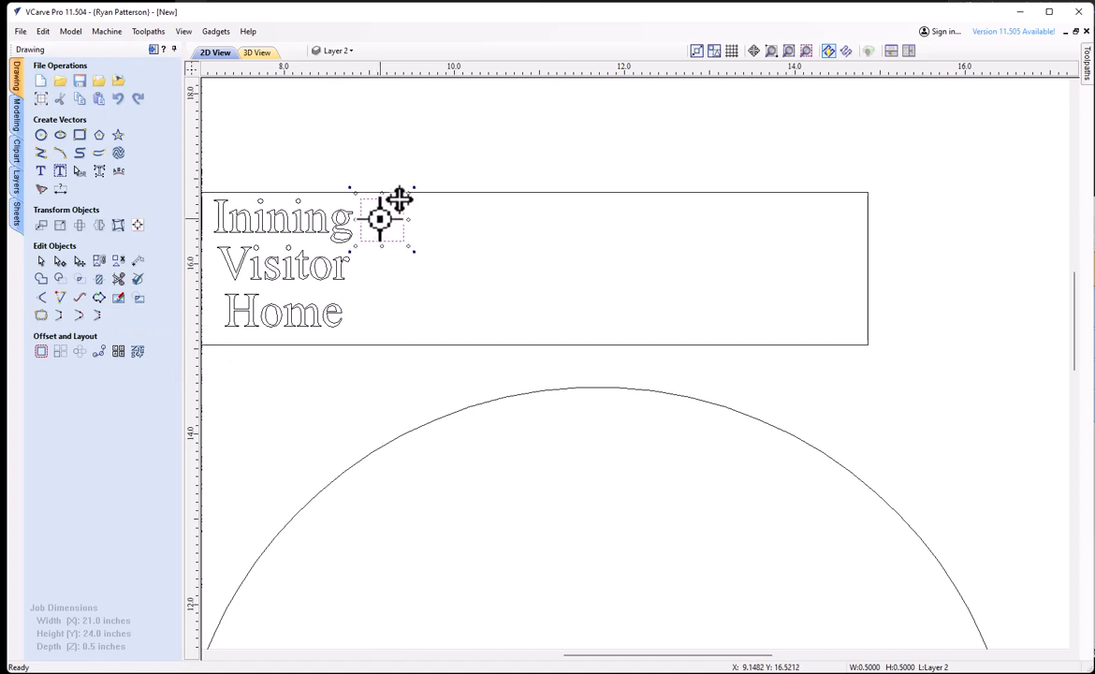
left_click_drag(380, 219, 382, 316)
left_click(547, 274)
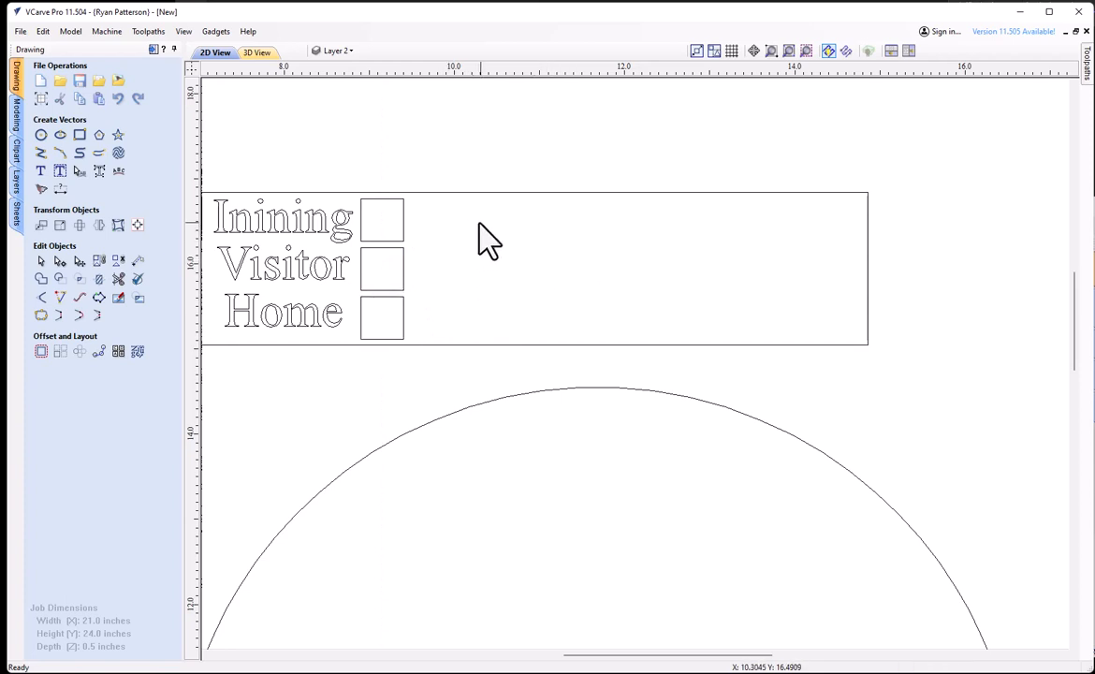
left_click_drag(422, 207, 374, 323)
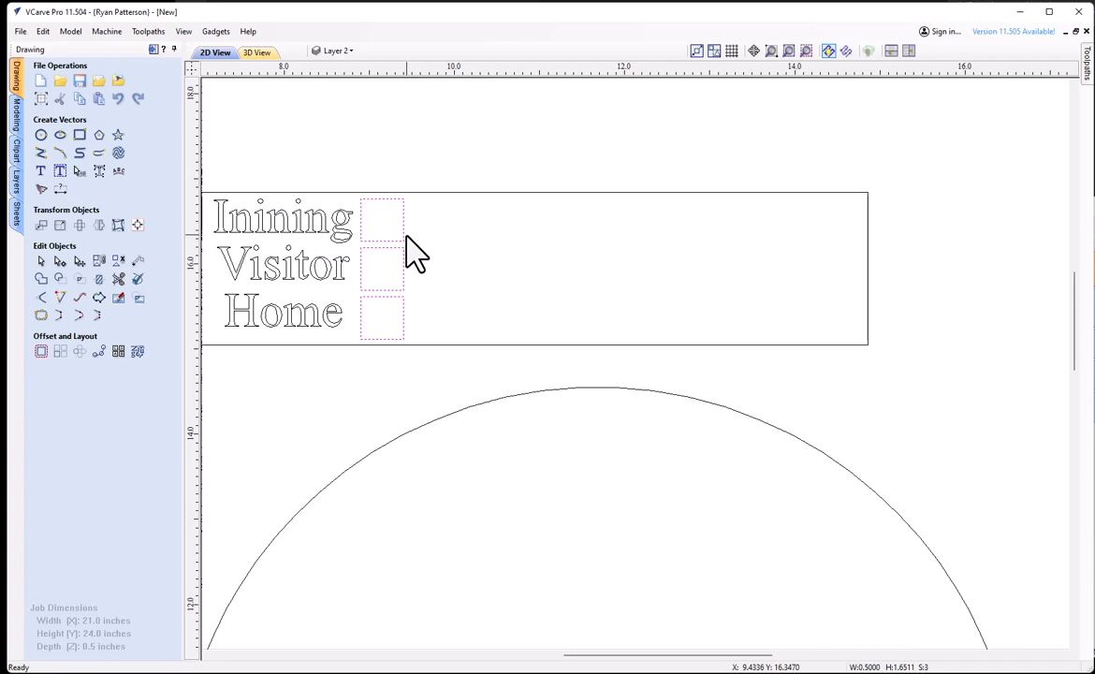
left_click(60, 351)
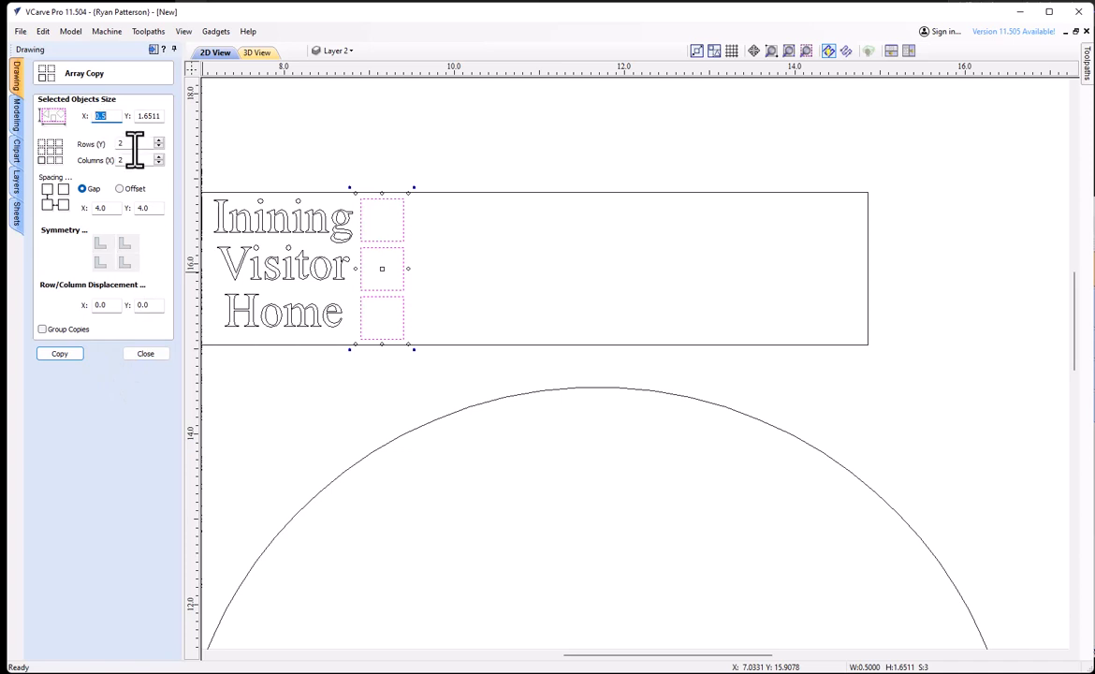
double_click(133, 144)
type("1")
left_click(120, 188)
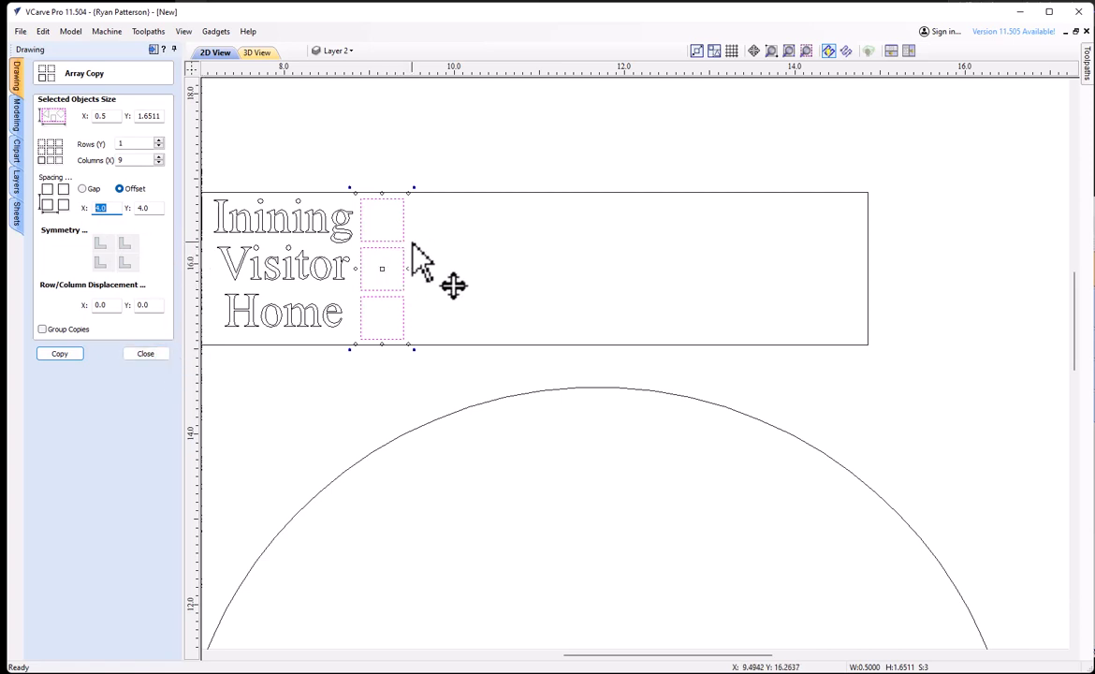
scroll(403, 243, "up", 5)
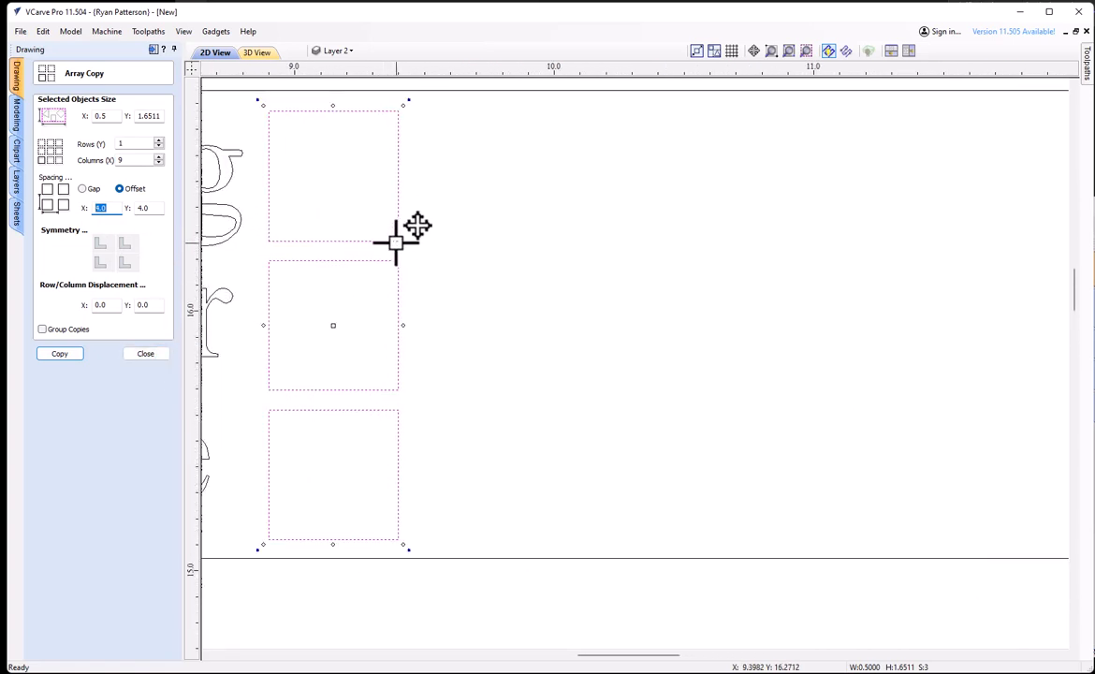
left_click(146, 354)
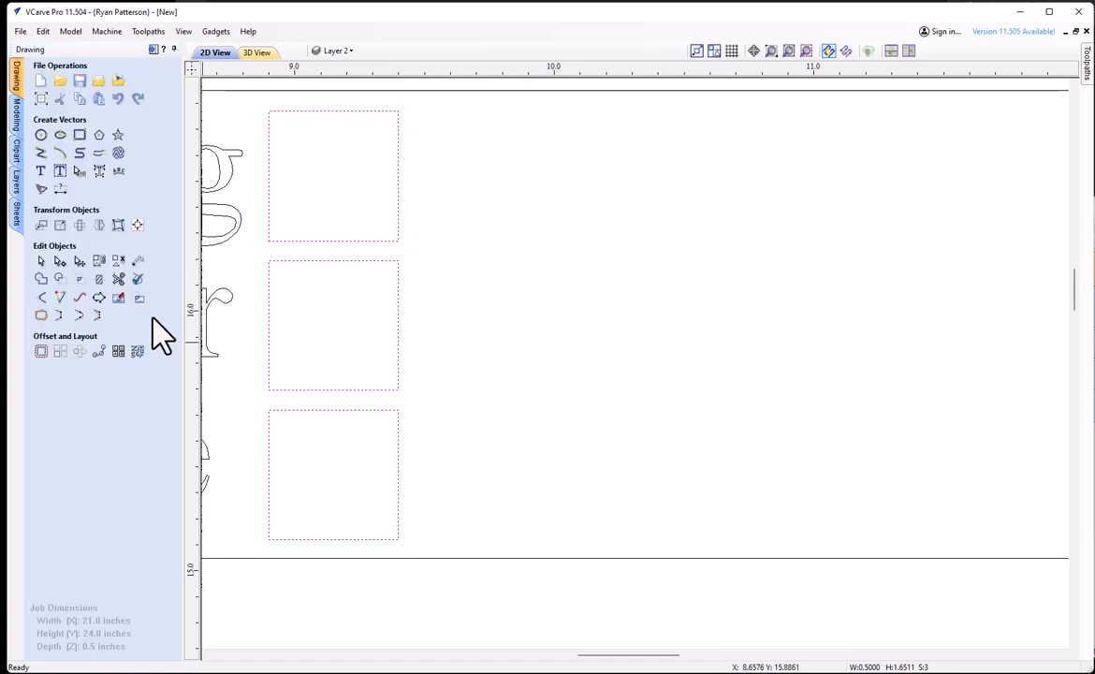
Measure the vertical gap between the "Inining" box and the "Visitor" box
left_click(139, 262)
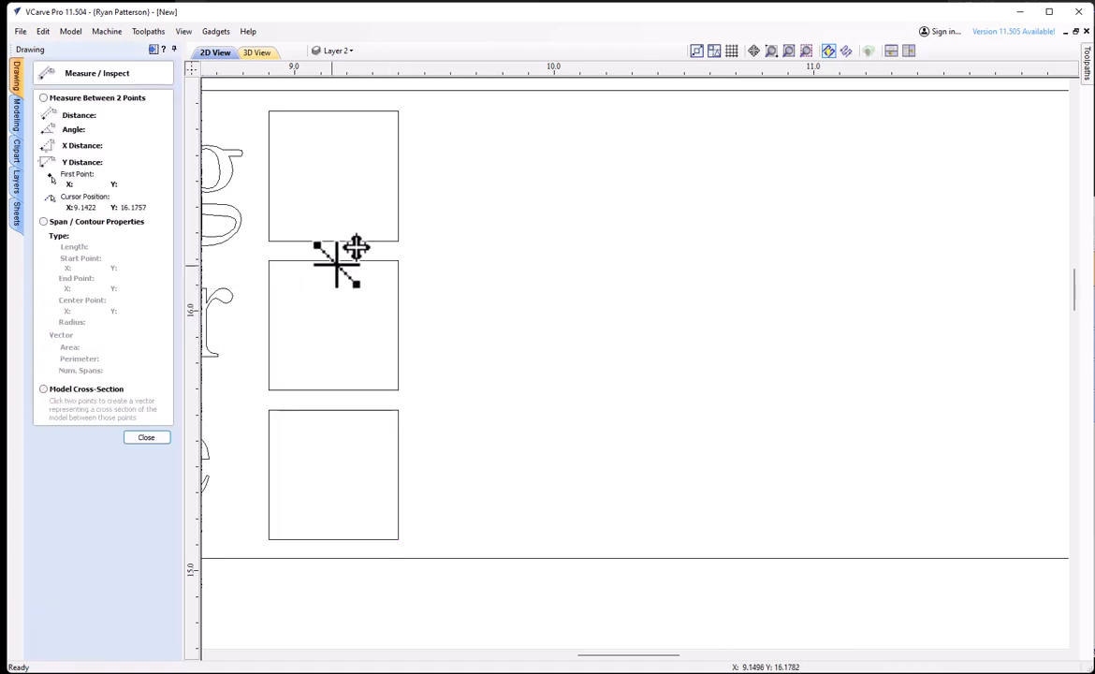
left_click_drag(399, 240, 397, 259)
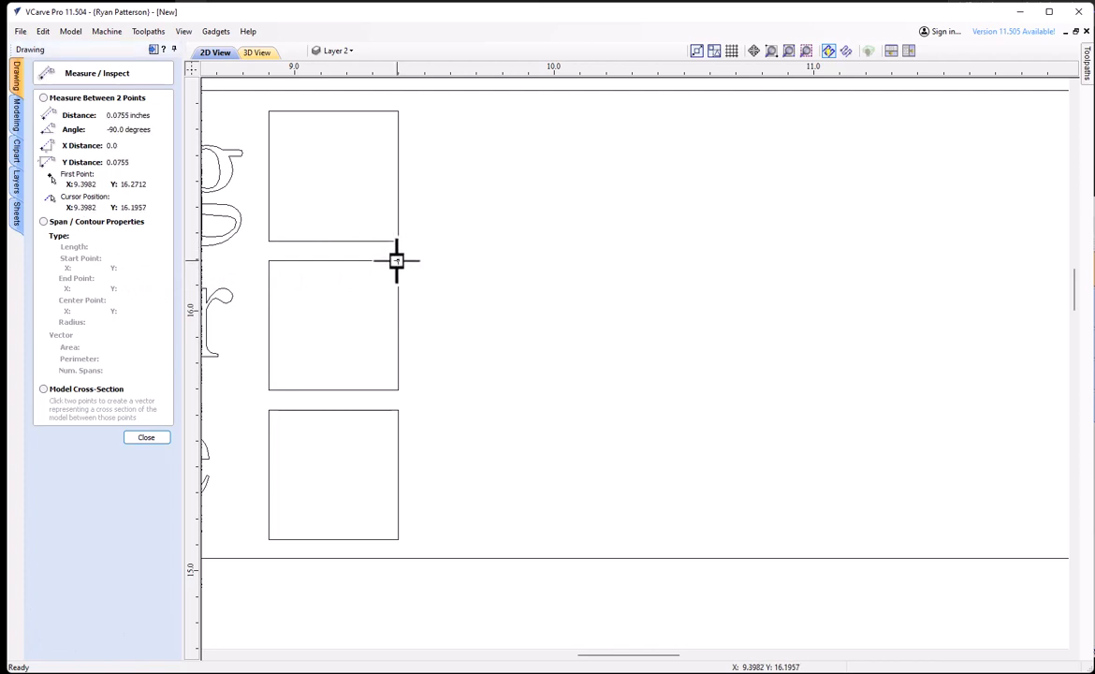
left_click(396, 262)
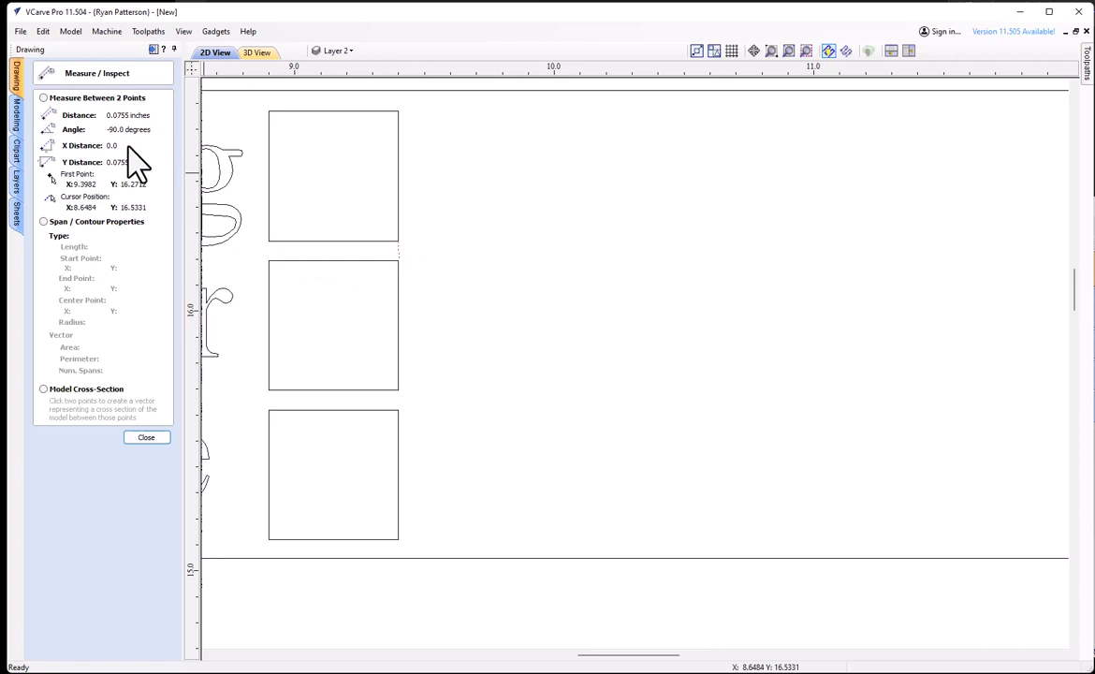
left_click(141, 437)
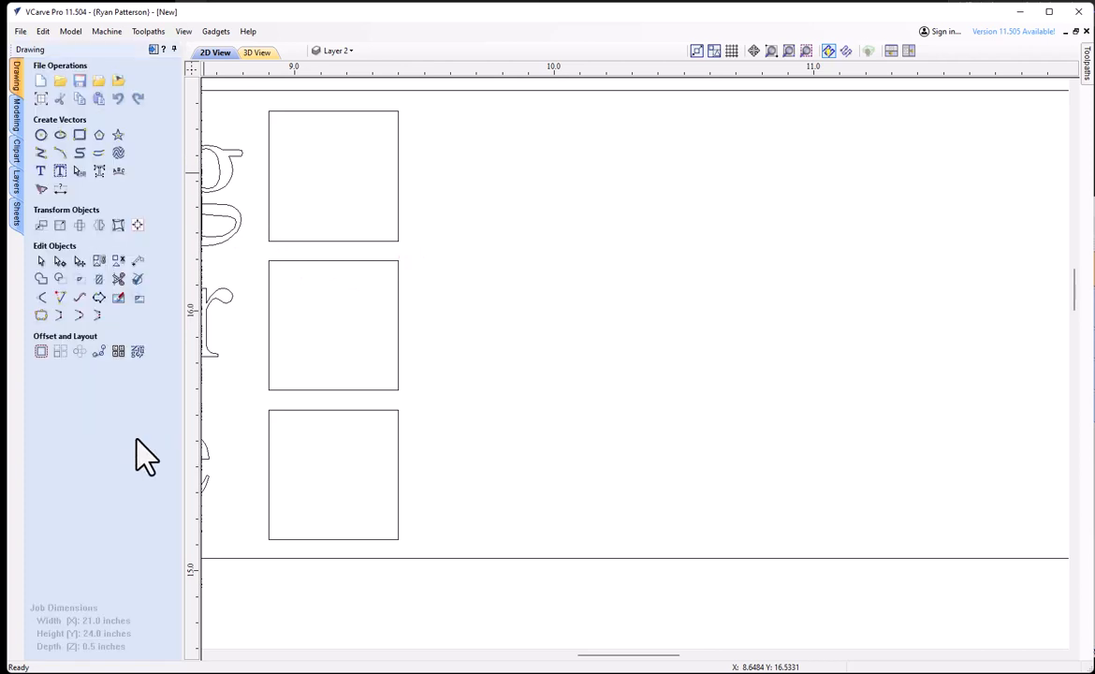
Select the column of three scoreboard boxes for an array copy
left_click_drag(438, 202, 356, 444)
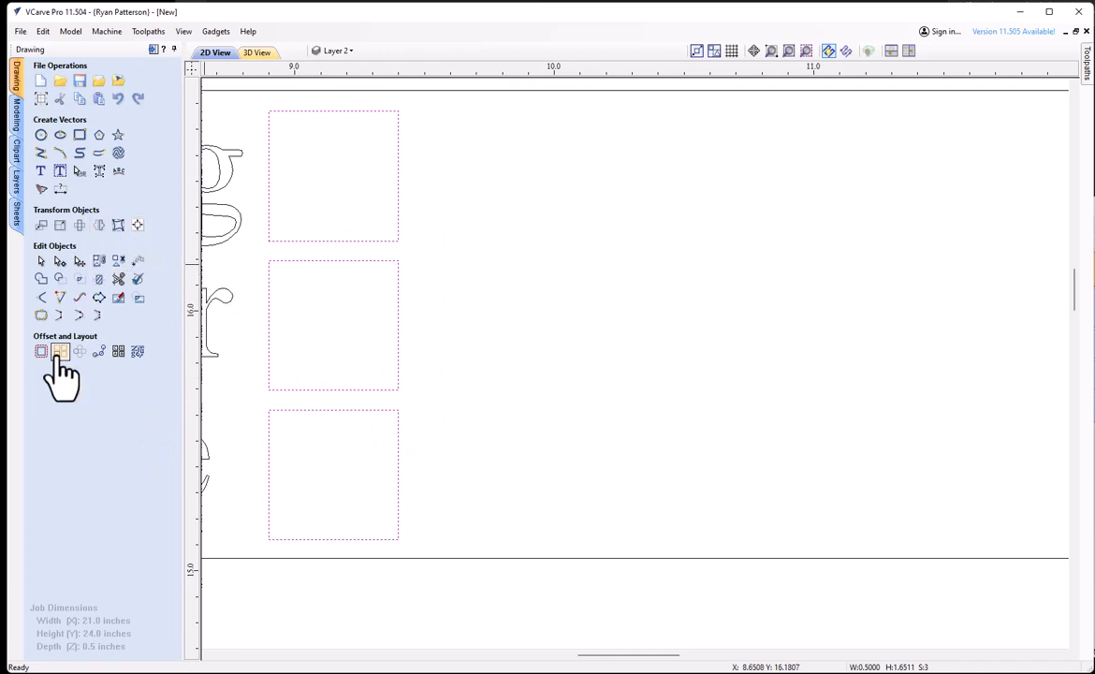
Array-copy the three stacked squares into one row of nine columns, using gap spacing between the copies
left_click(60, 351)
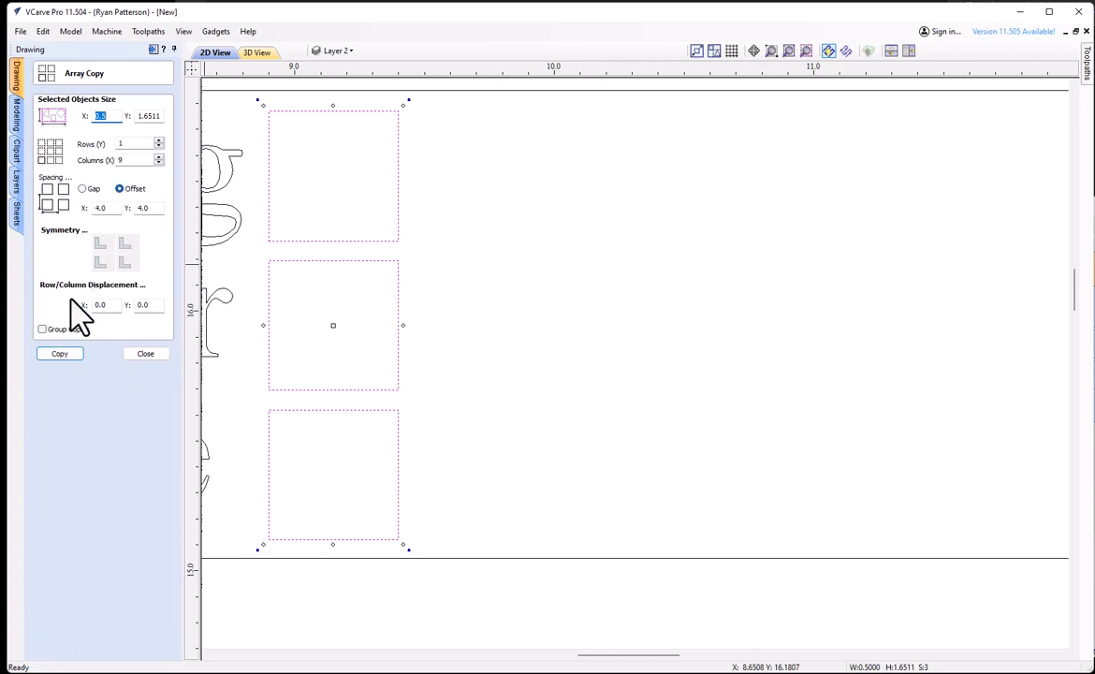
left_click(81, 188)
left_click_drag(107, 208, 83, 208)
left_click(65, 354)
left_click(146, 354)
scroll(320, 373, "down", 4)
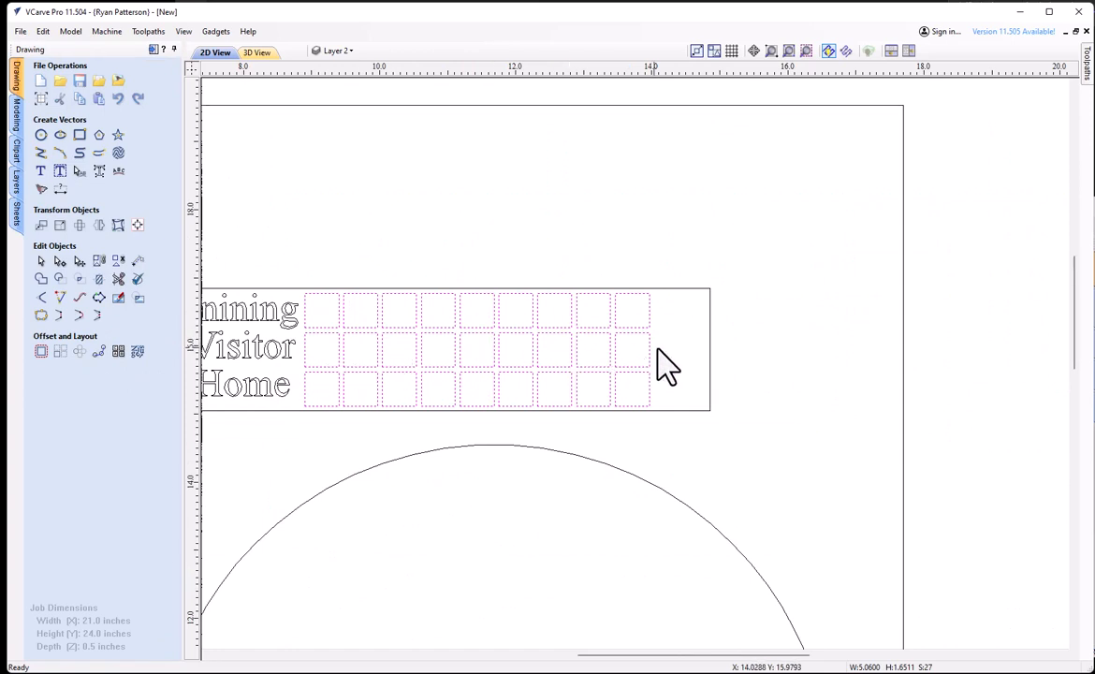
Shrink the scoreboard's outer rectangle to about 7.19 inches wide so its far edge sits just beyond the last column of squares
left_click(708, 354)
left_click(709, 353)
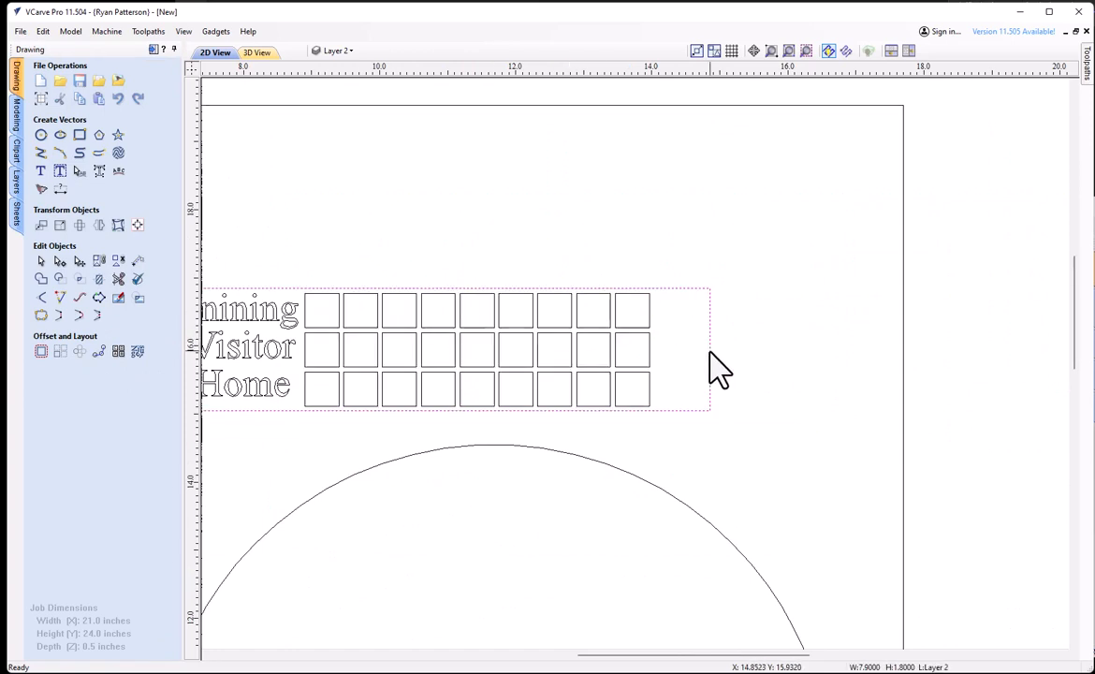
left_click_drag(713, 351, 661, 360)
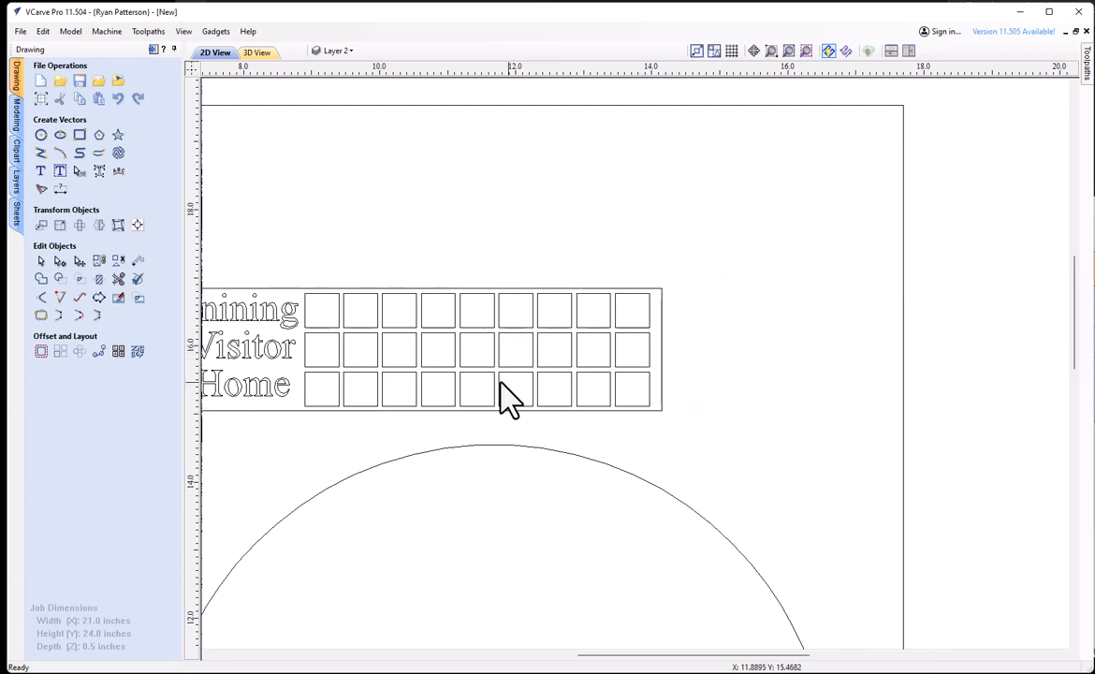
middle_click_drag(507, 398, 637, 452)
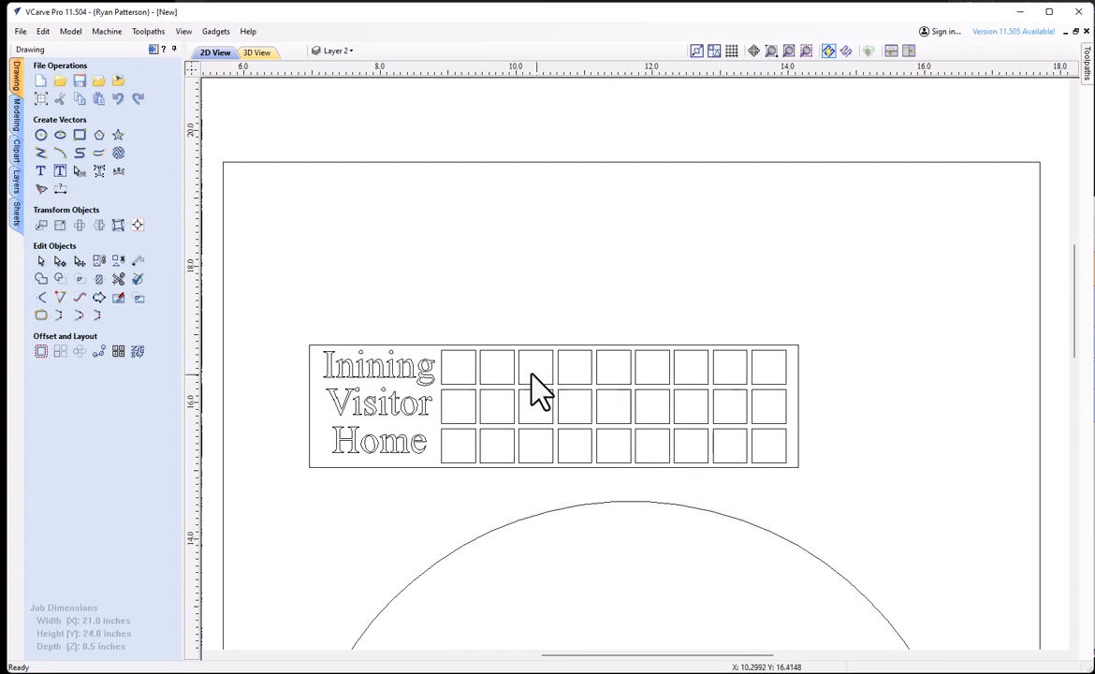
Create the text "1" in Times New Roman at a height of 0.375 inches, above the scoreboard's first column
left_click(41, 172)
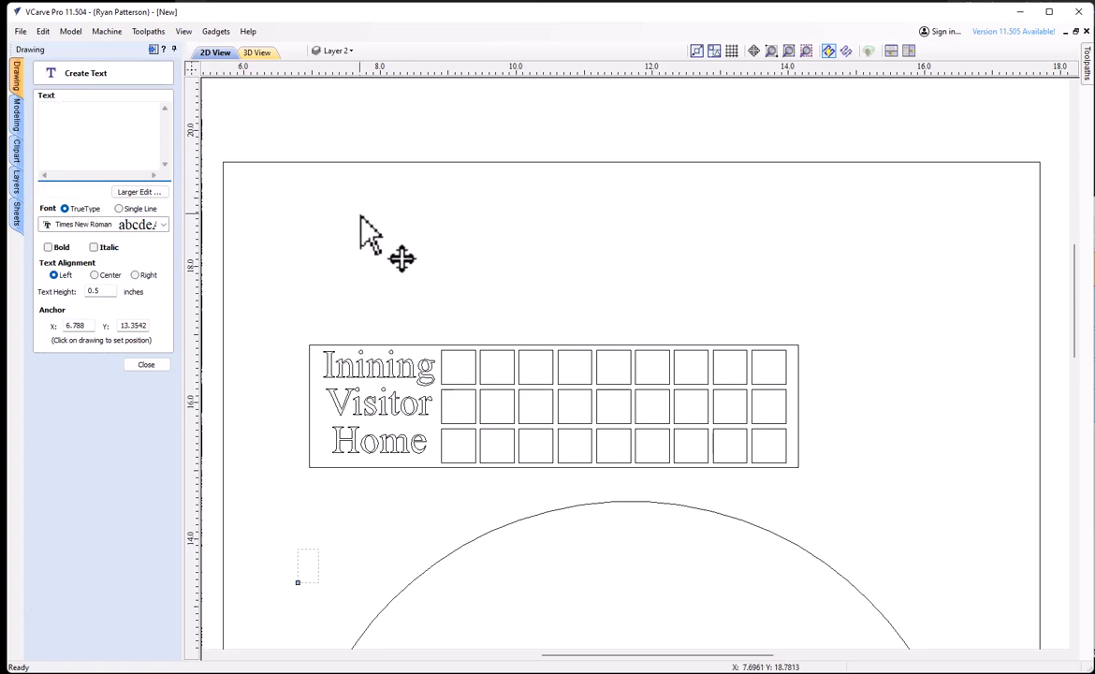
left_click(457, 310)
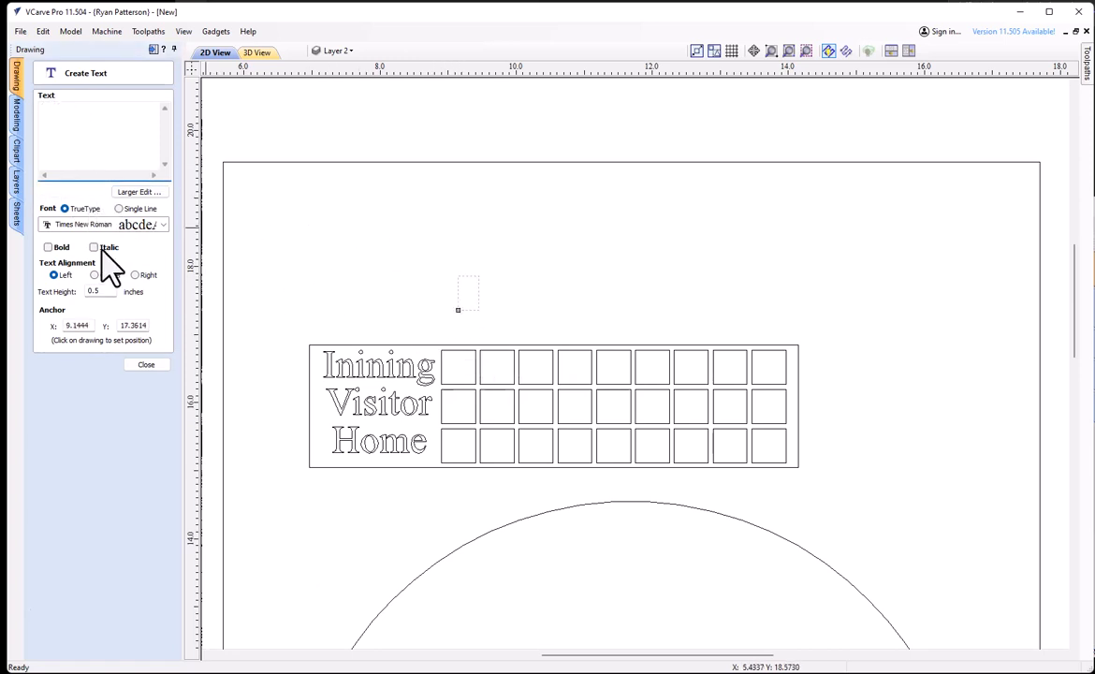
left_click_drag(107, 291, 60, 292)
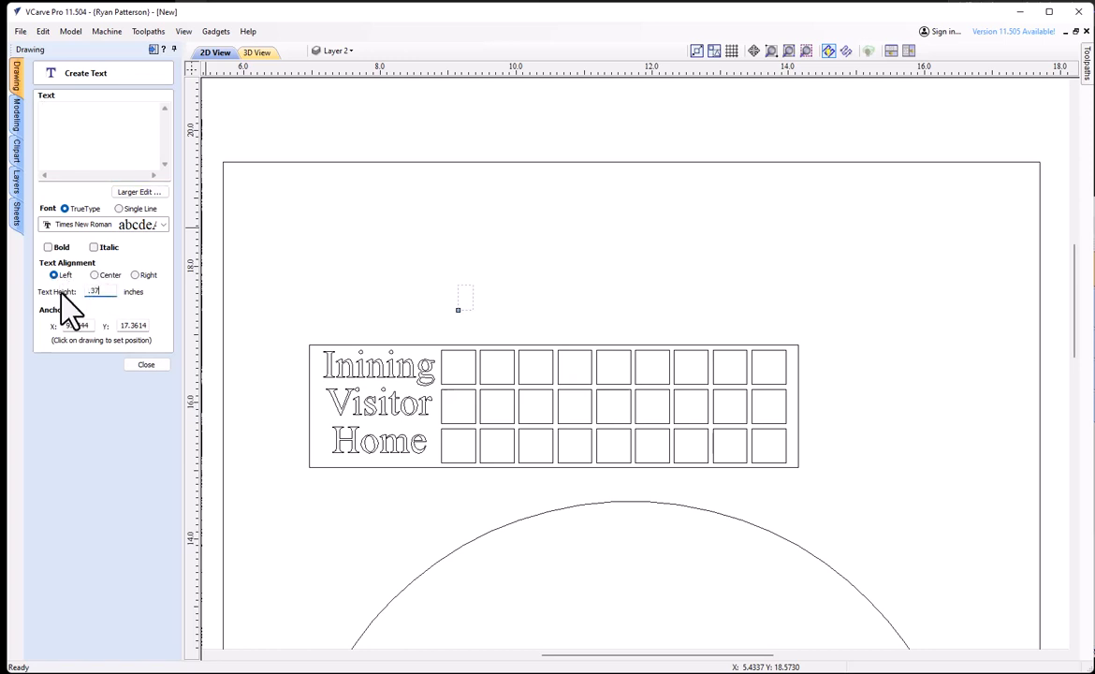
left_click(81, 134)
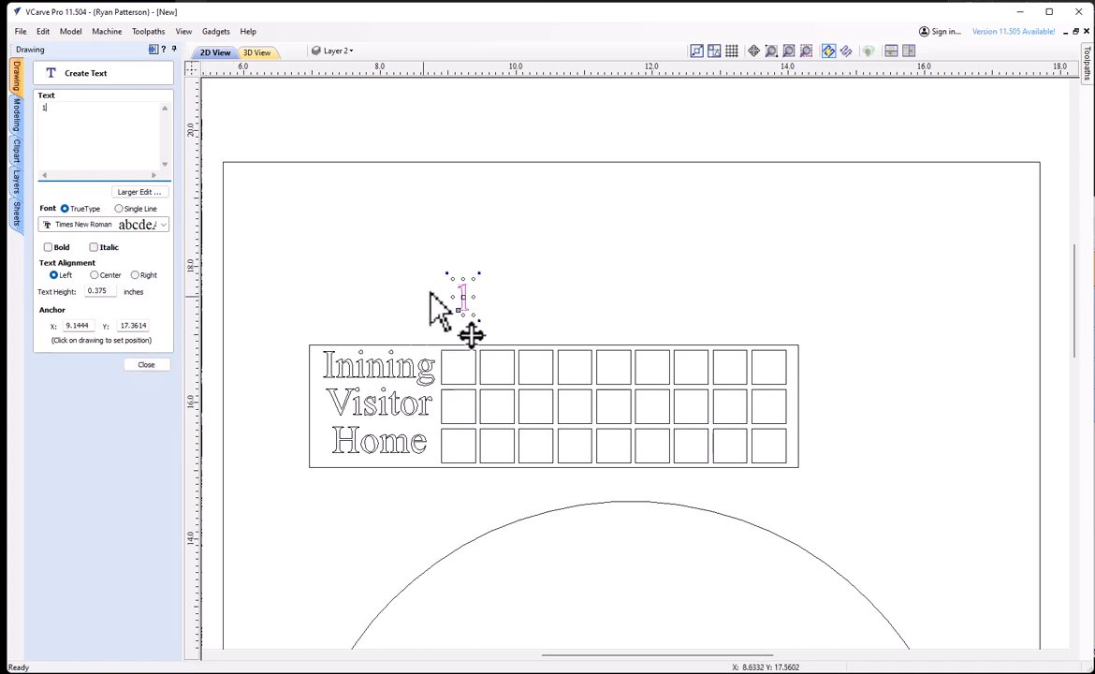
Add separate text objects "2", "3", "4" and "5" in the blank area above the scoreboard
left_click(506, 315)
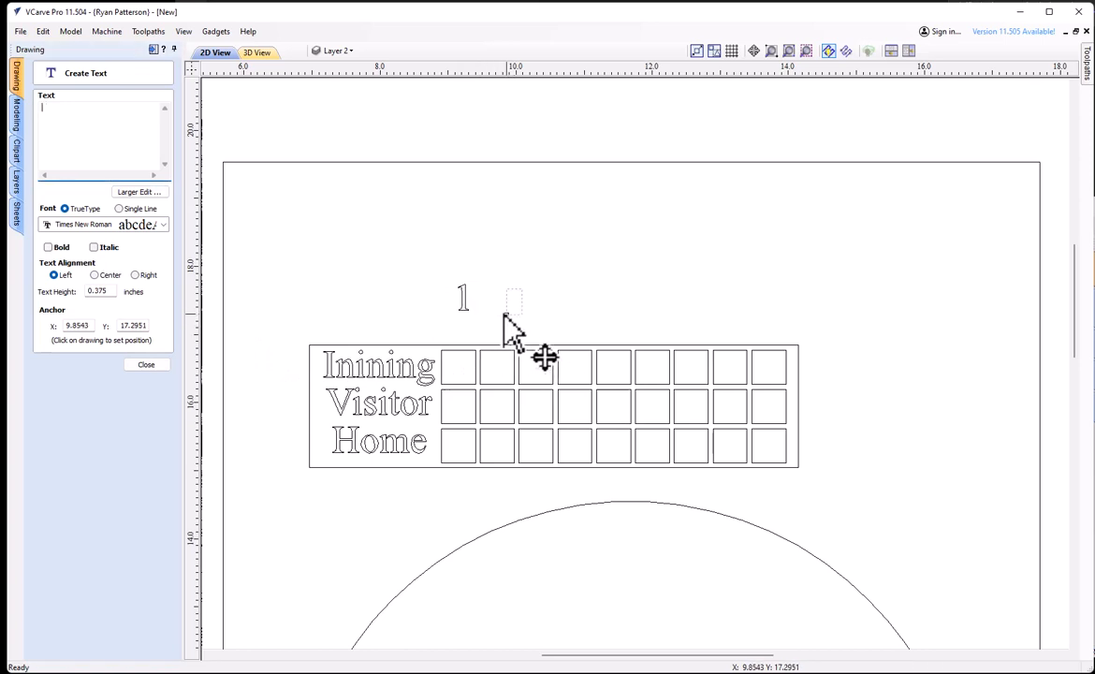
type("2")
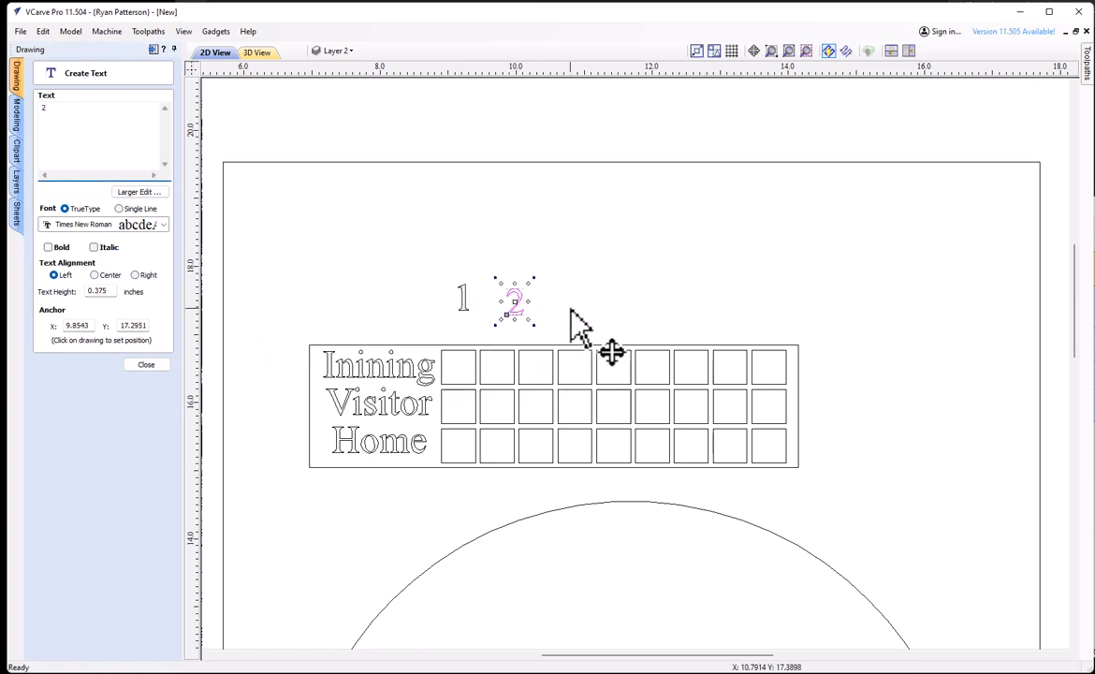
left_click(569, 315)
type("3")
left_click(619, 294)
type("4")
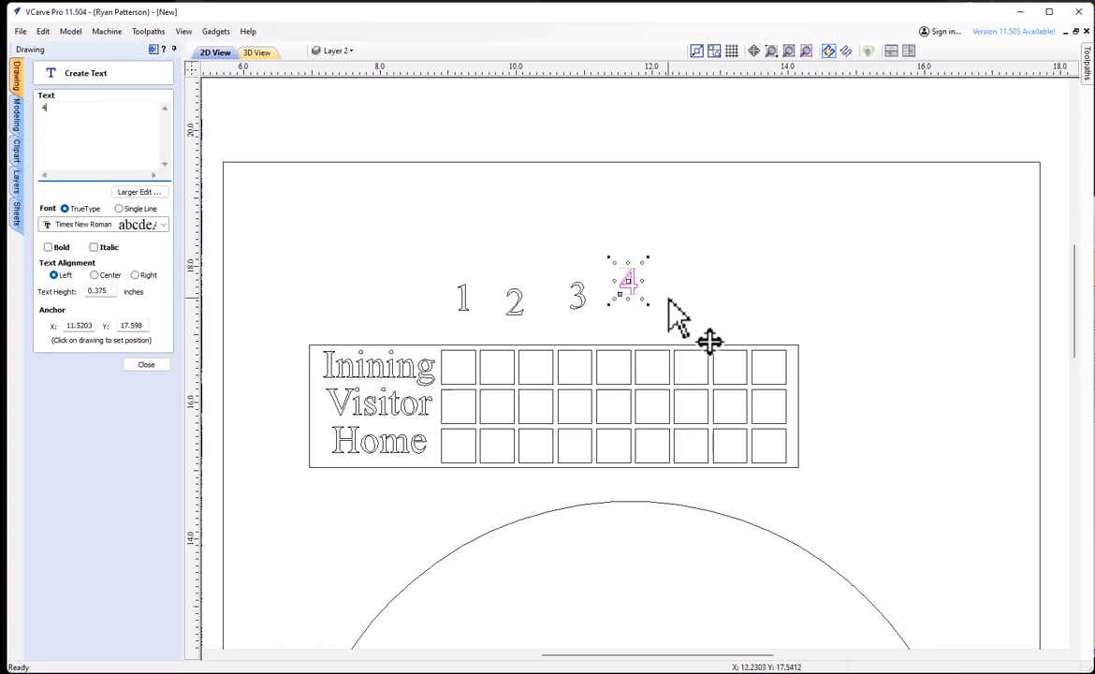
left_click(671, 296)
type("5")
Add separate text objects "6", "7", "8" and "9" above the scoreboard and finish text creation
left_click(726, 291)
type("6")
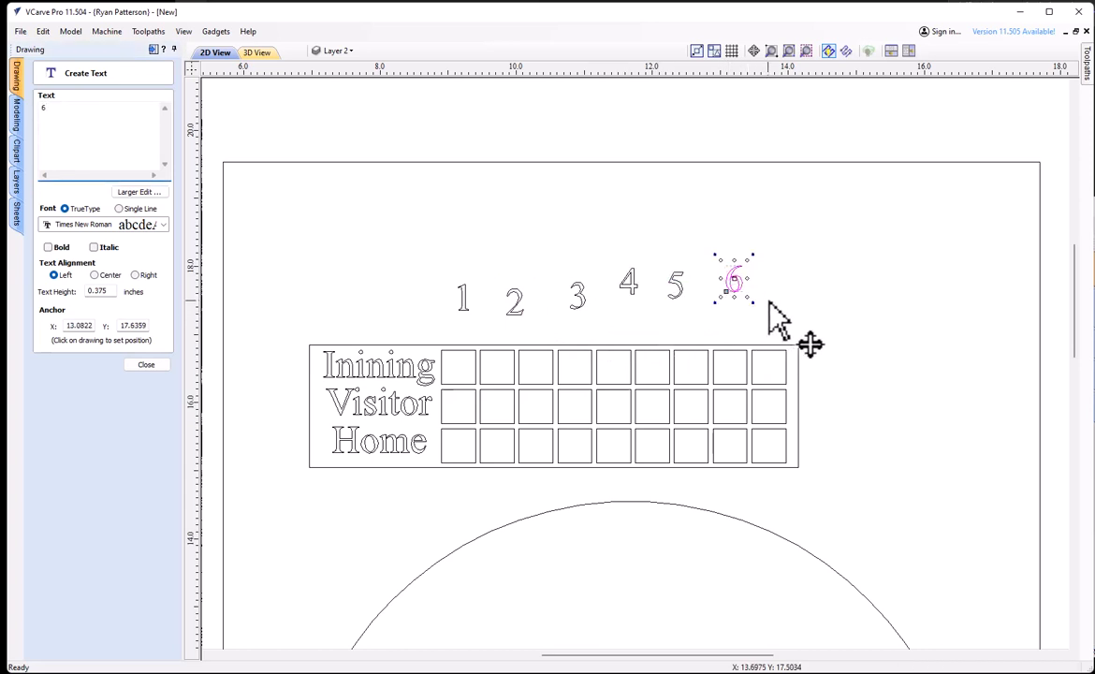
left_click(768, 299)
type("7")
left_click(787, 236)
type("8")
left_click(742, 239)
type("9")
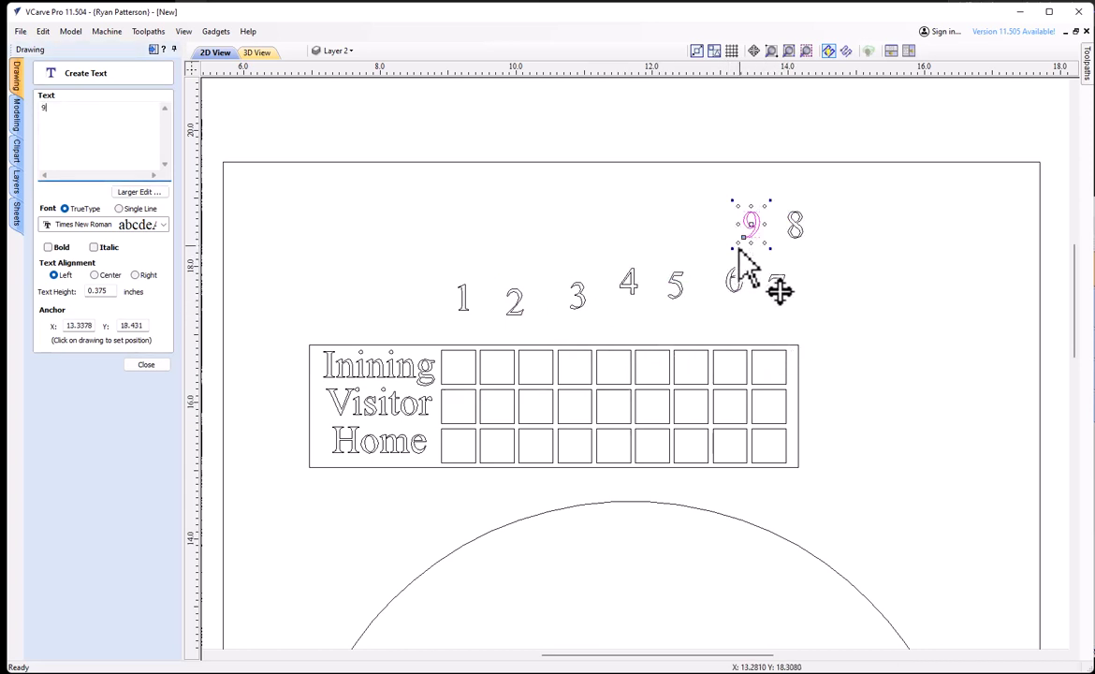
left_click(147, 365)
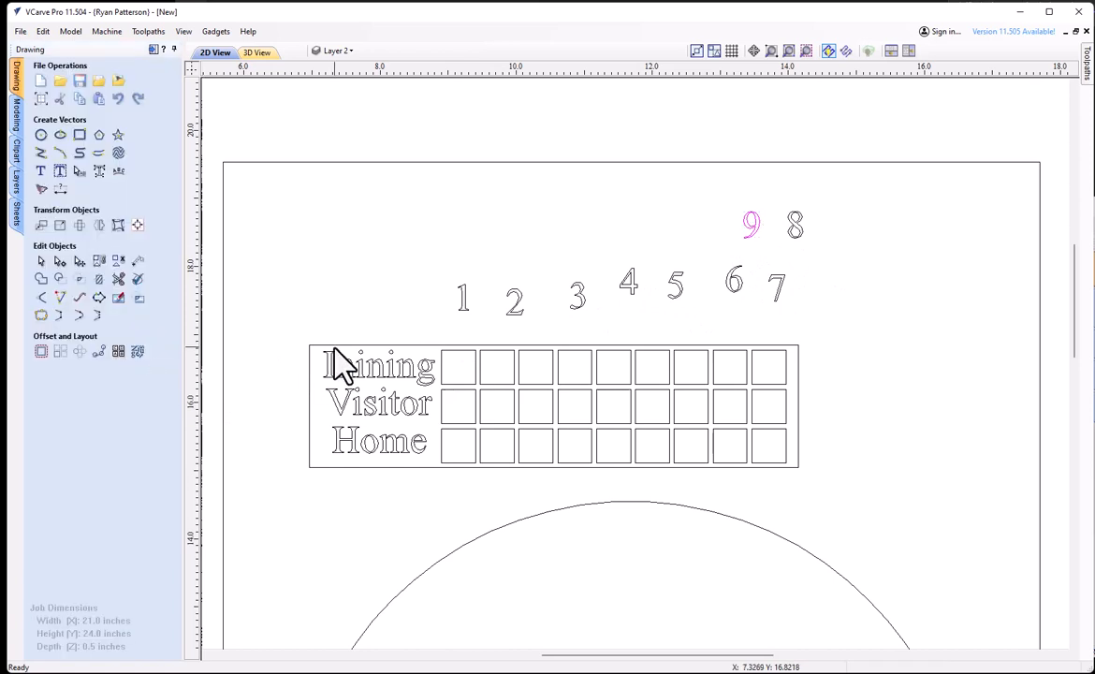
Center the numbers 1, 2 and 3 in the first three squares of the scoreboard's upper row
left_click(459, 300)
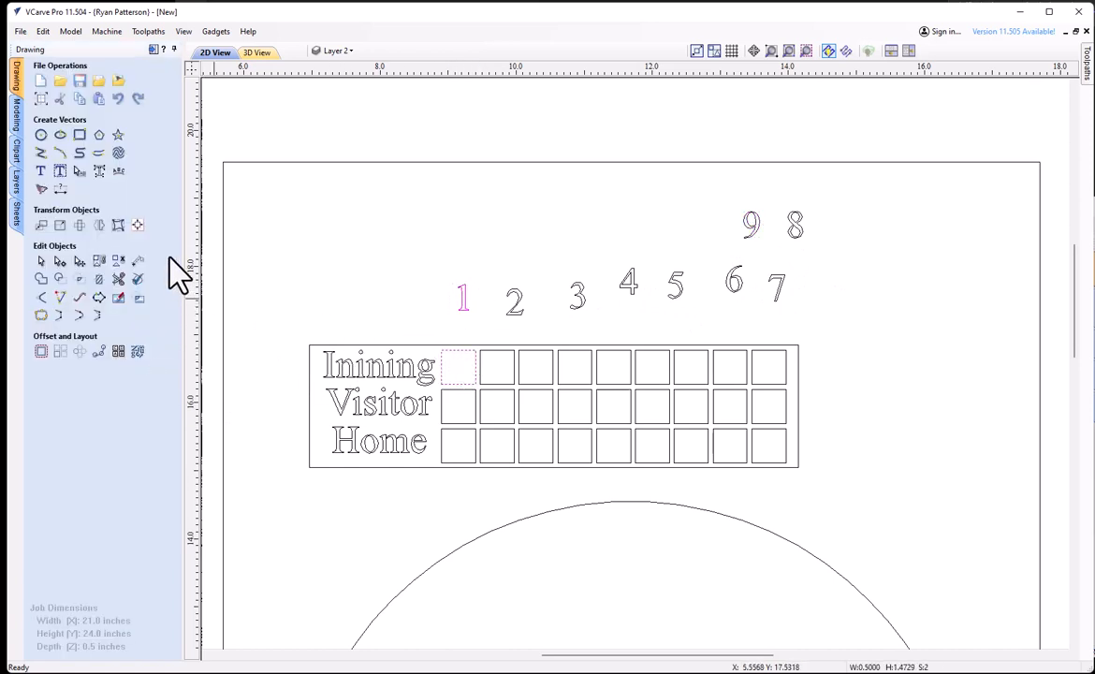
left_click(137, 225)
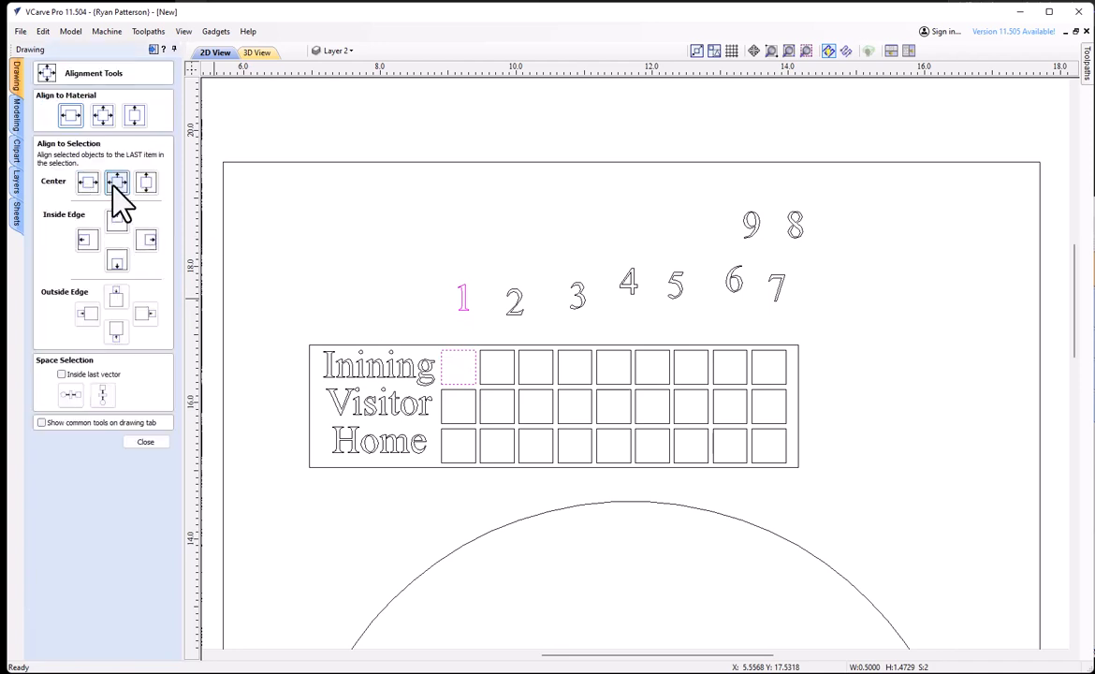
left_click(514, 301)
left_click(479, 363, "shift")
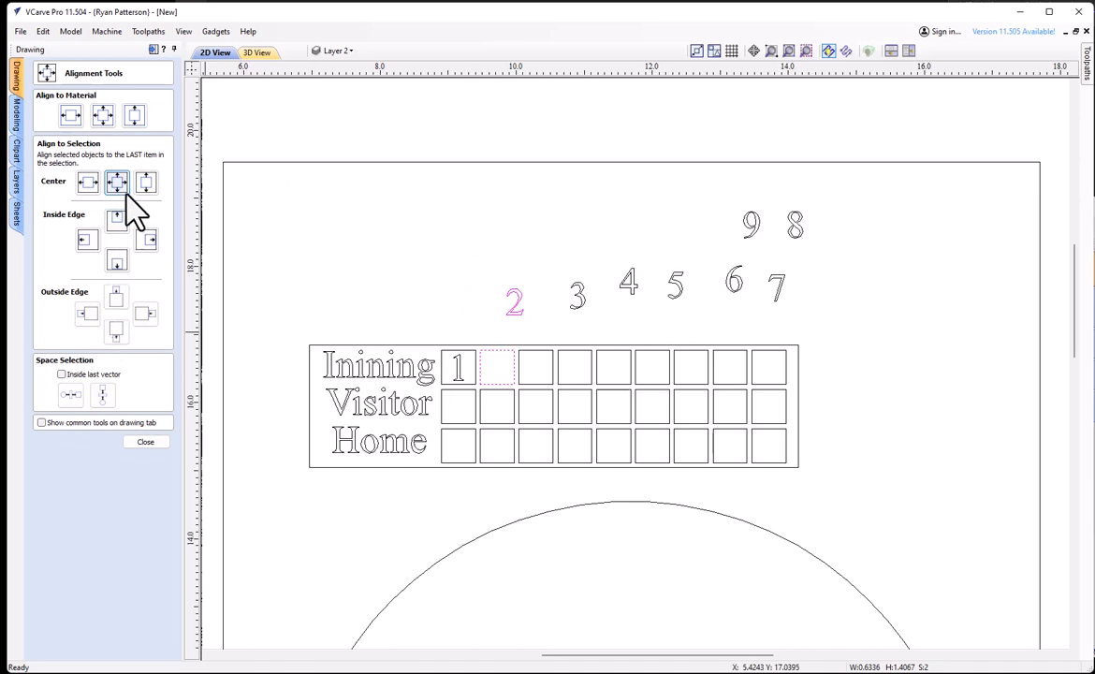
left_click(114, 177)
left_click(578, 292)
left_click(520, 363, "shift")
left_click(116, 181)
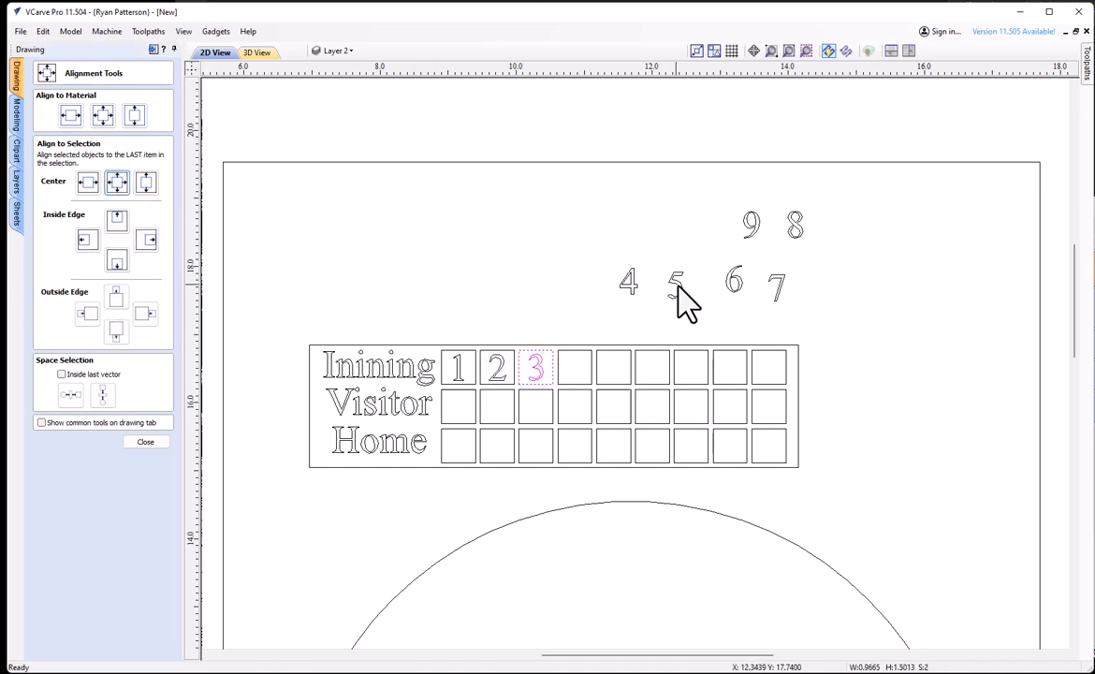
Center the numbers 4, 5 and 6 in the fourth, fifth and sixth squares of the upper row
left_click(628, 281)
left_click(560, 363, "shift")
left_click(116, 180)
left_click(676, 284)
left_click(598, 365, "shift")
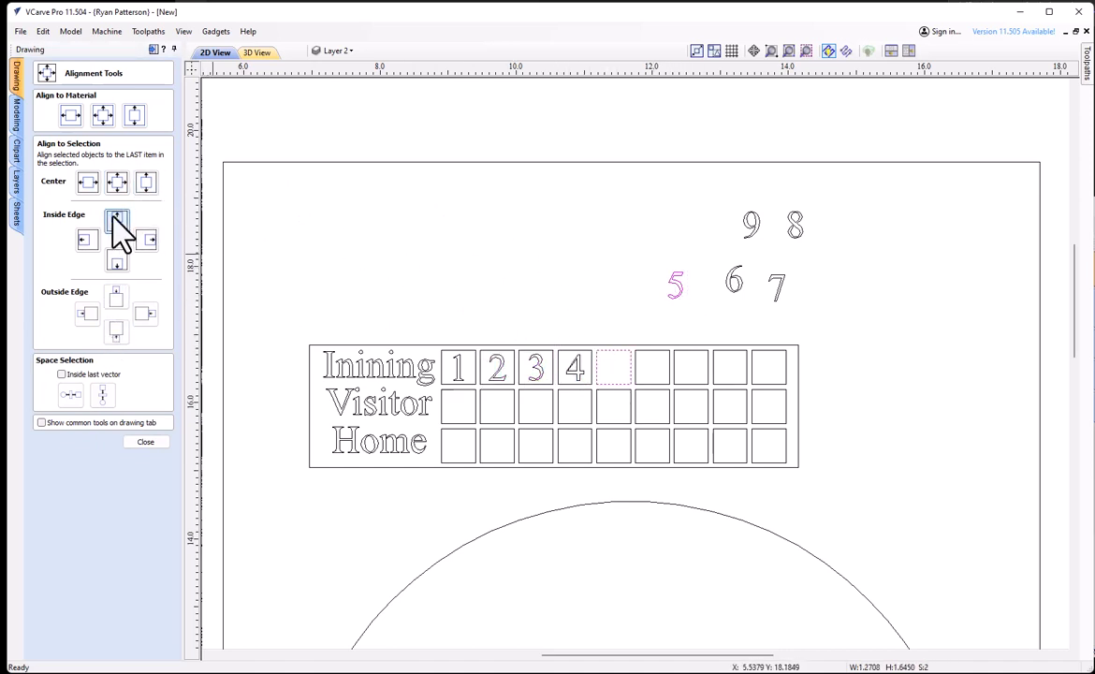
left_click(116, 181)
left_click(734, 281)
left_click(654, 370, "shift")
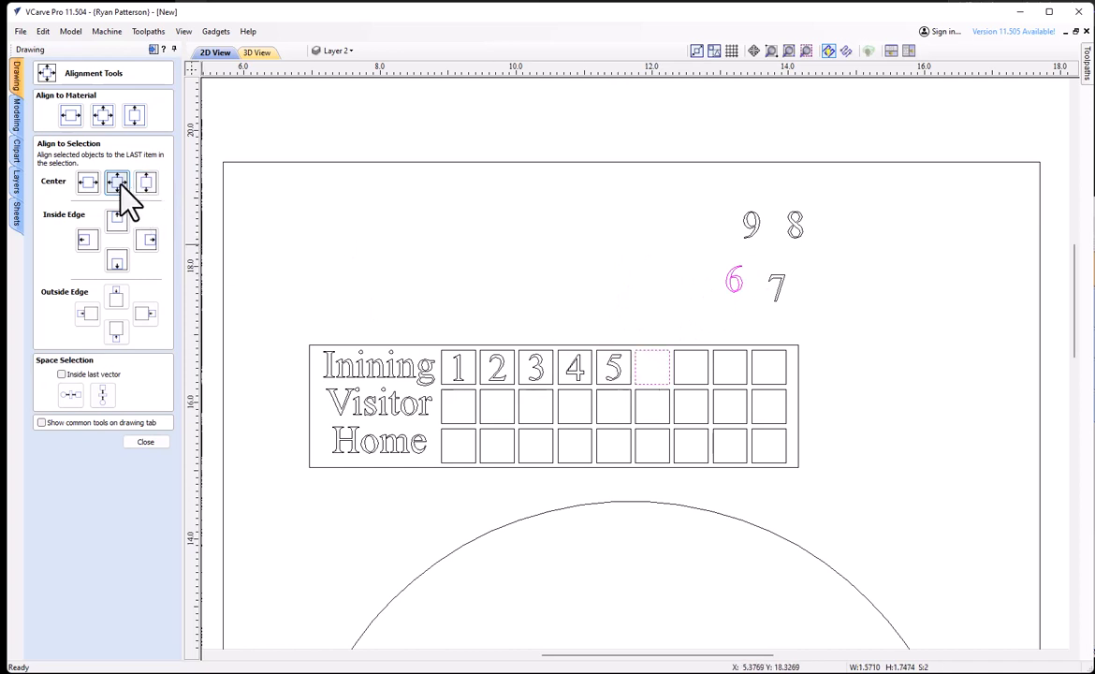
left_click(116, 180)
Center the number 7 in the seventh upper-row square, 9 in the eighth and 8 in the ninth
left_click(773, 288)
left_click(690, 369, "shift")
left_click(116, 180)
left_click(751, 225)
left_click(738, 367, "shift")
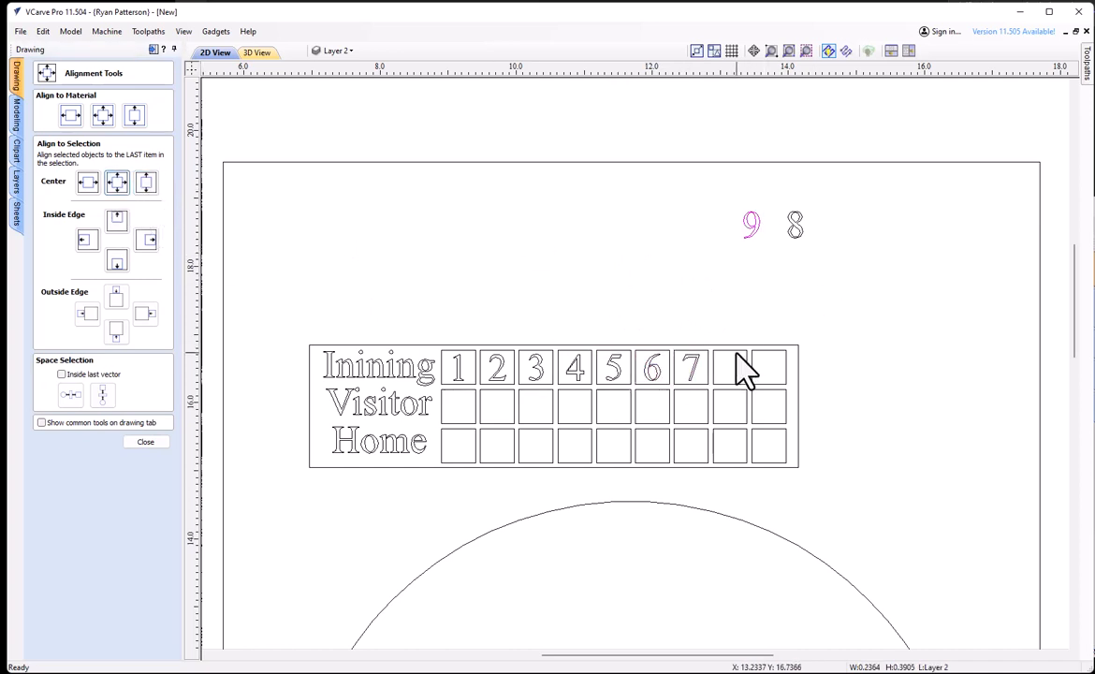
left_click(116, 180)
left_click(795, 225)
left_click(760, 369, "shift")
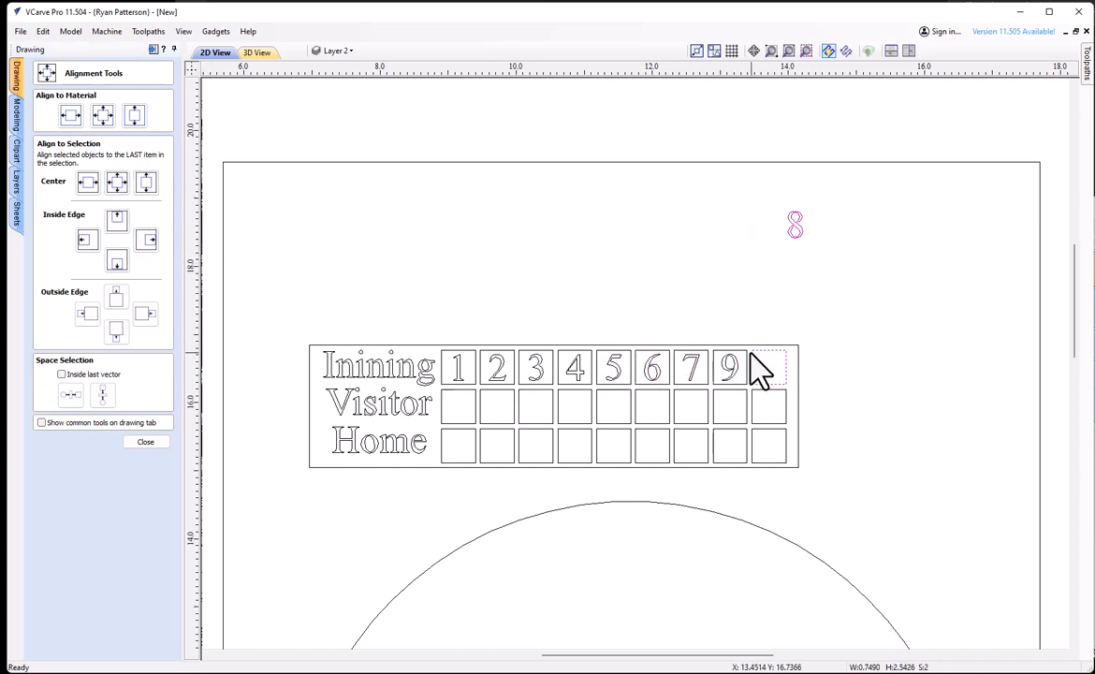
left_click(116, 181)
left_click(147, 442)
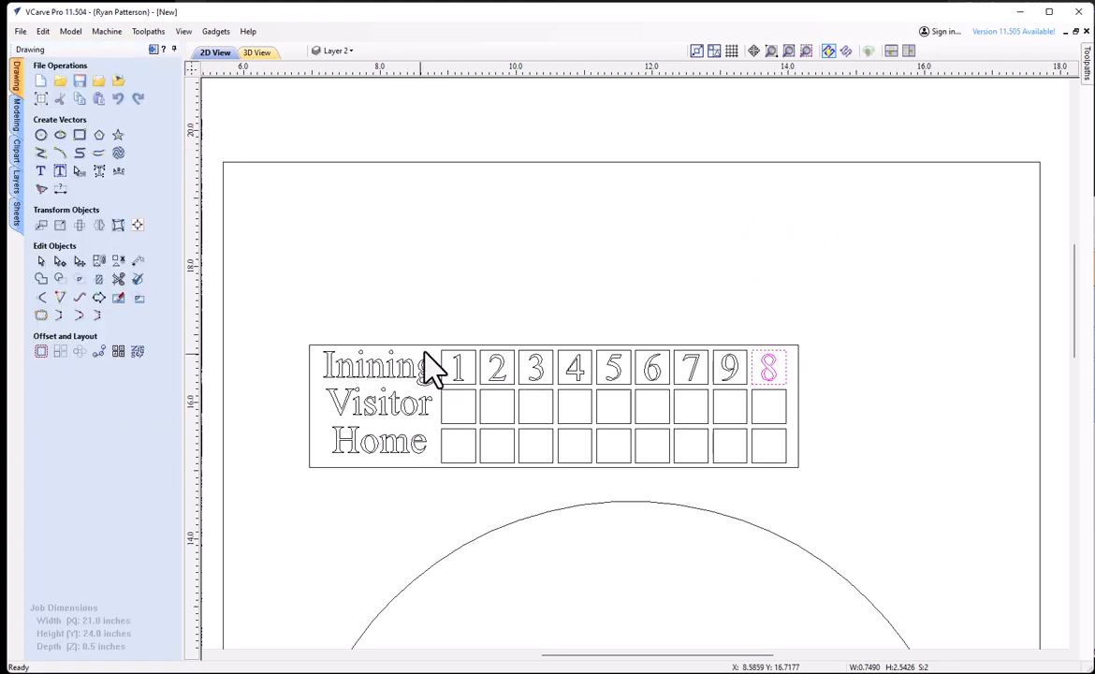
Try to center the ungrouped scoreboard vectors on the large board outline, and undo the alignment
scroll(431, 360, "down", 5)
scroll(418, 329, "down", 1)
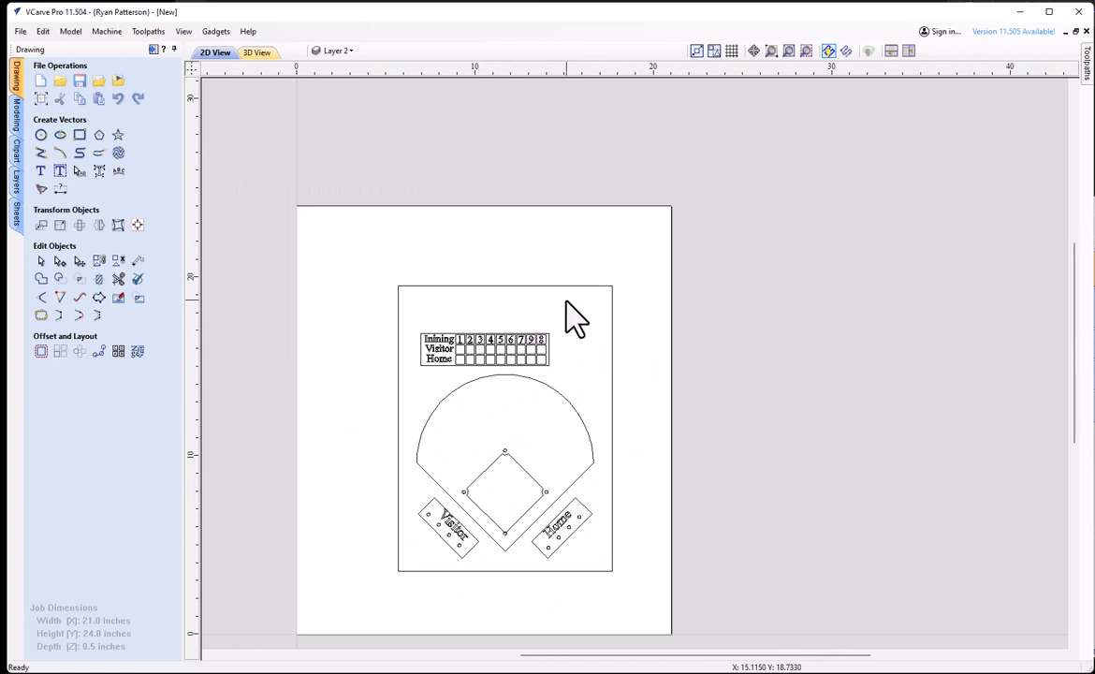
left_click_drag(566, 300, 404, 372)
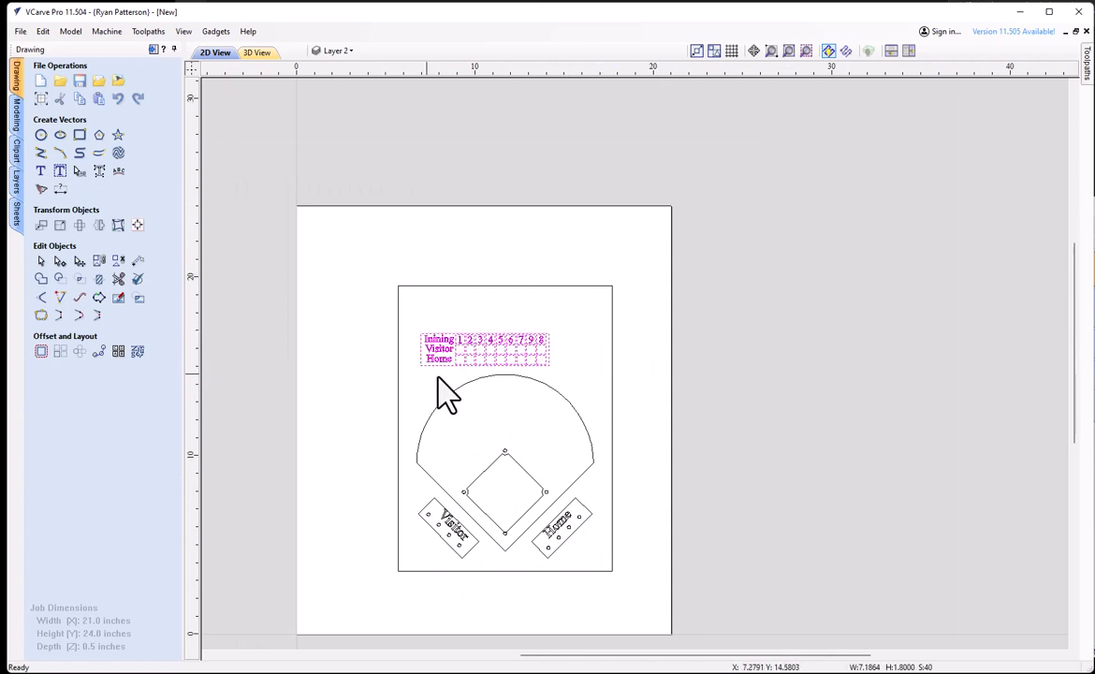
left_click(575, 335)
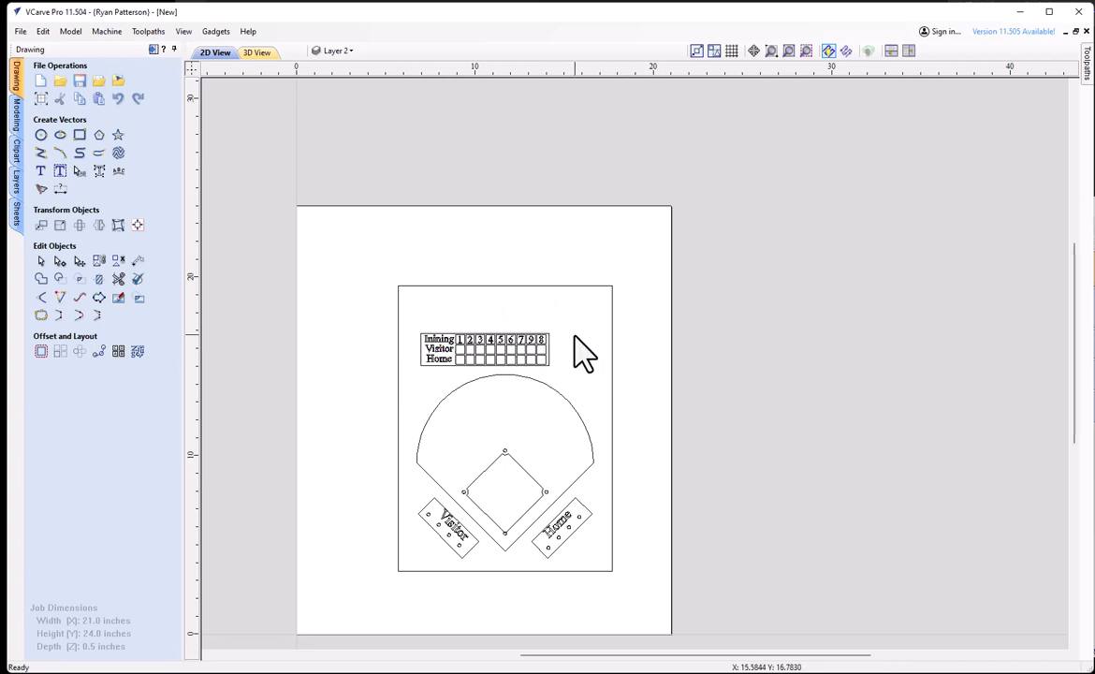
left_click_drag(567, 324, 413, 372)
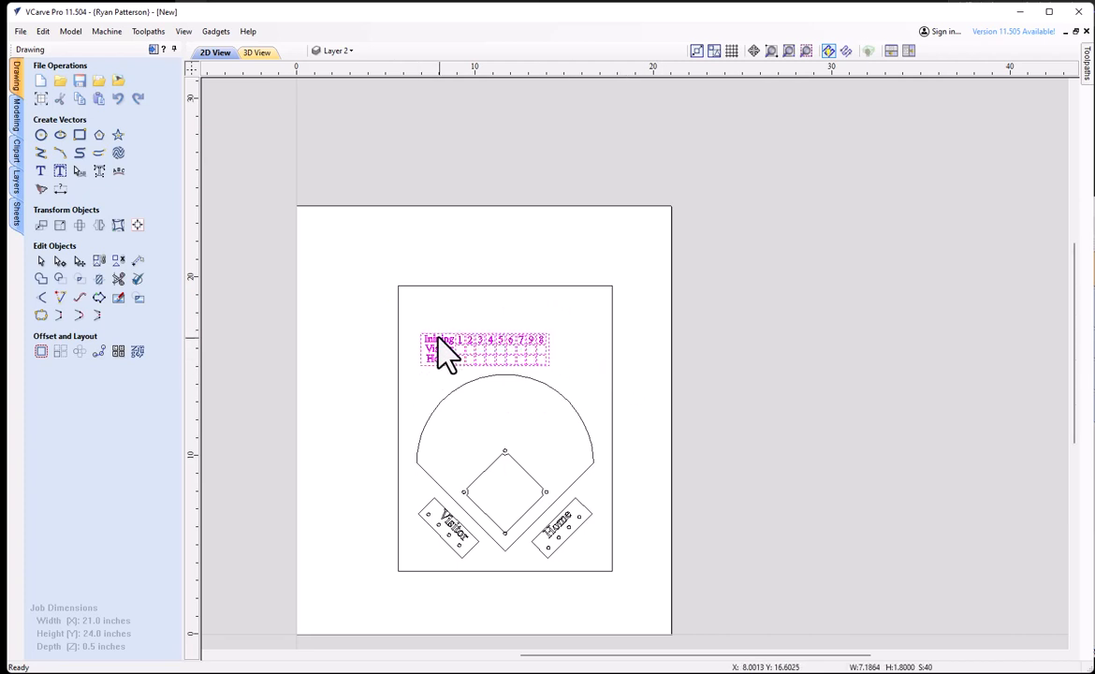
left_click(500, 286, "shift")
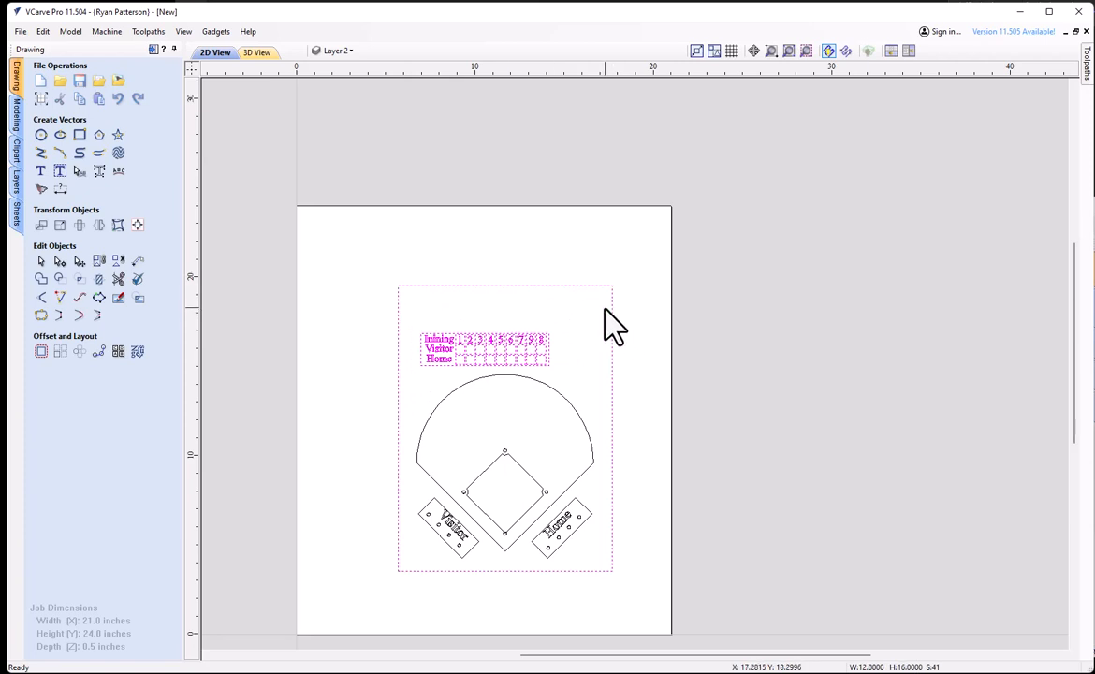
left_click(138, 224)
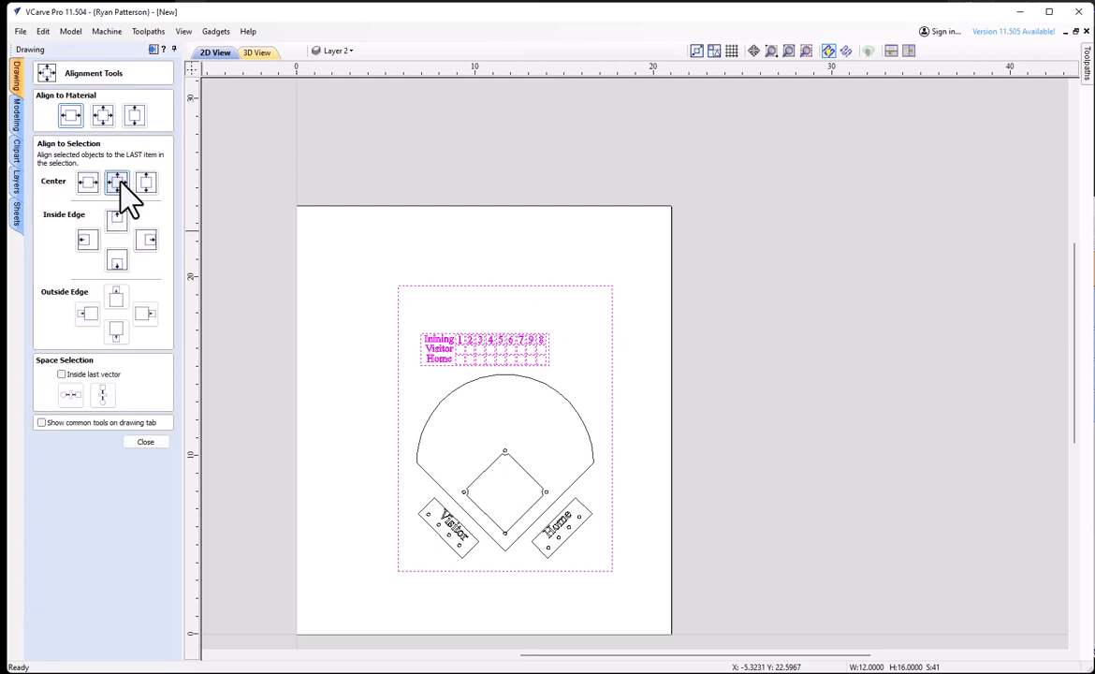
left_click(117, 182)
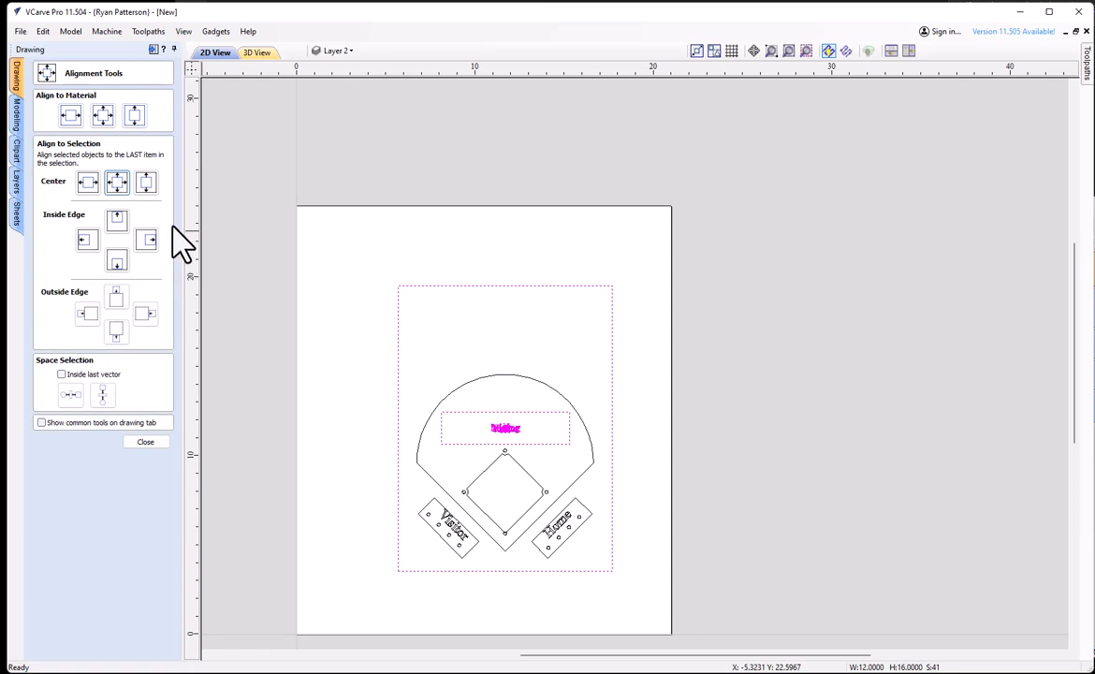
key("ctrl+z")
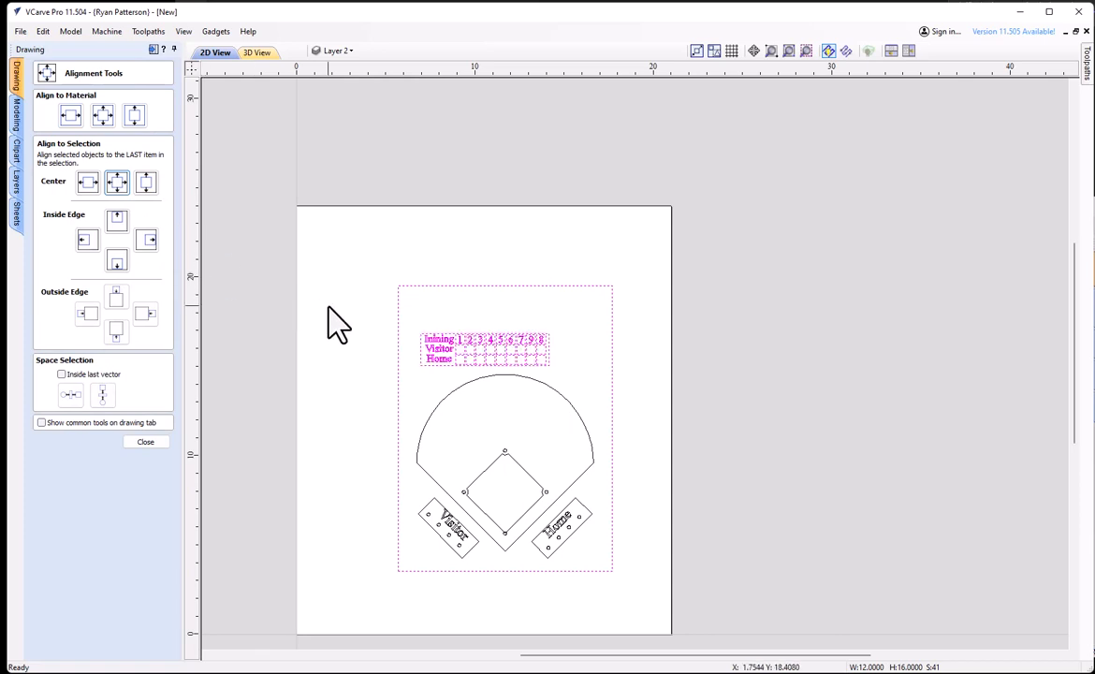
left_click(146, 443)
Group the scoreboard vectors and center the group horizontally on the large board outline
left_click(582, 326)
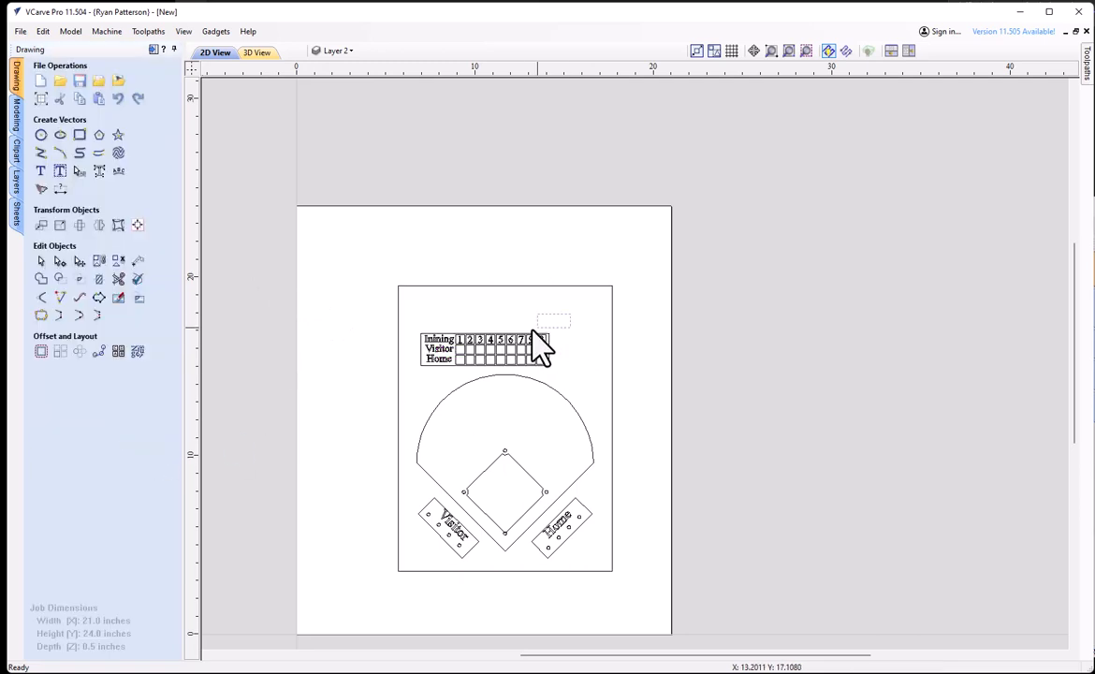
left_click(409, 379)
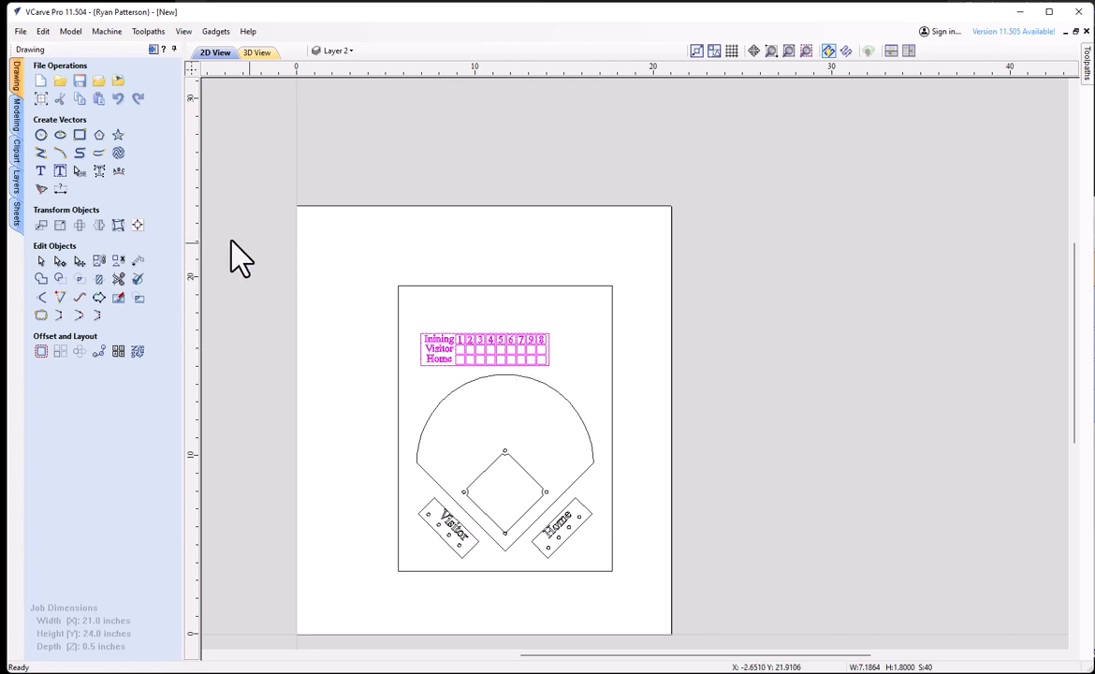
left_click(138, 225)
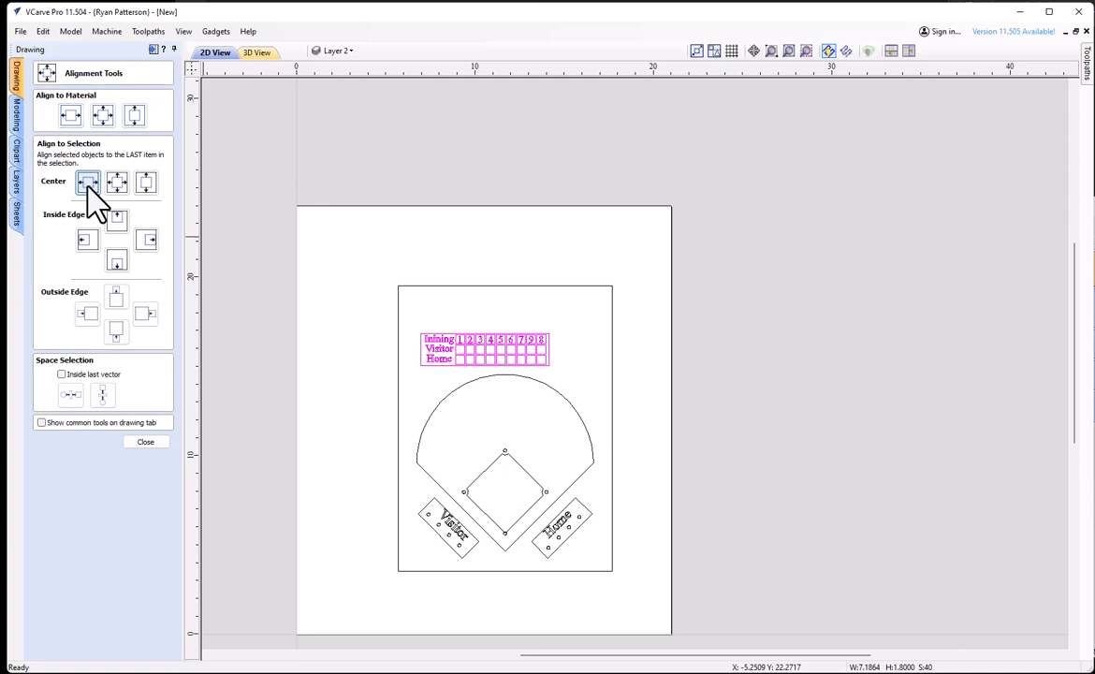
left_click_drag(451, 252, 411, 317, "shift")
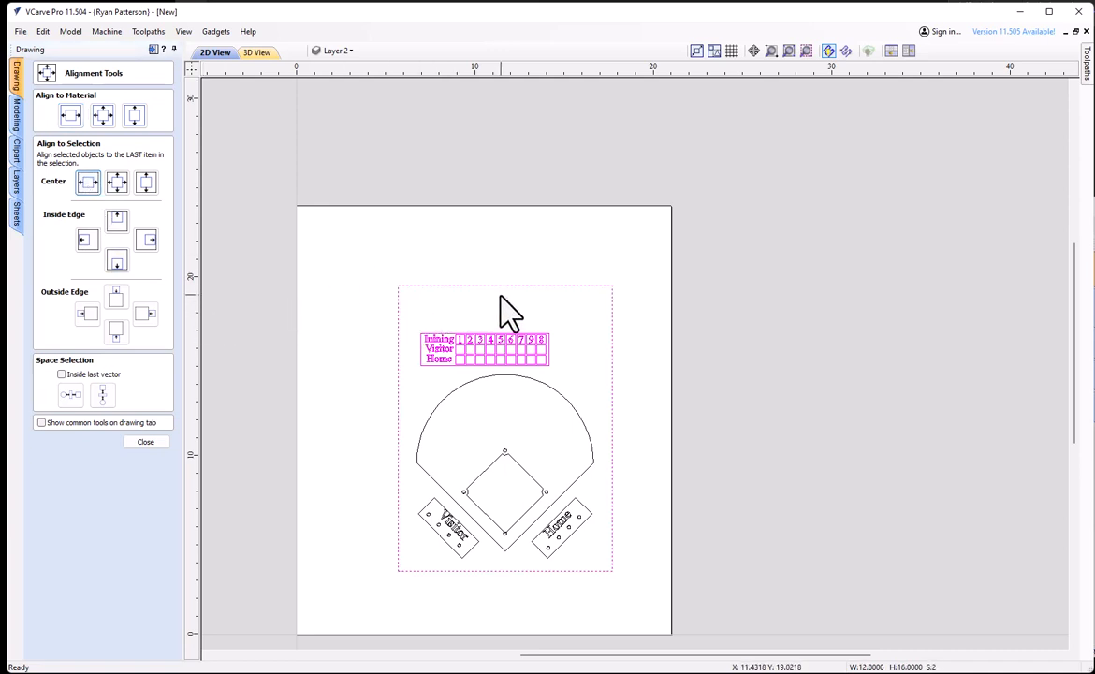
left_click(88, 183)
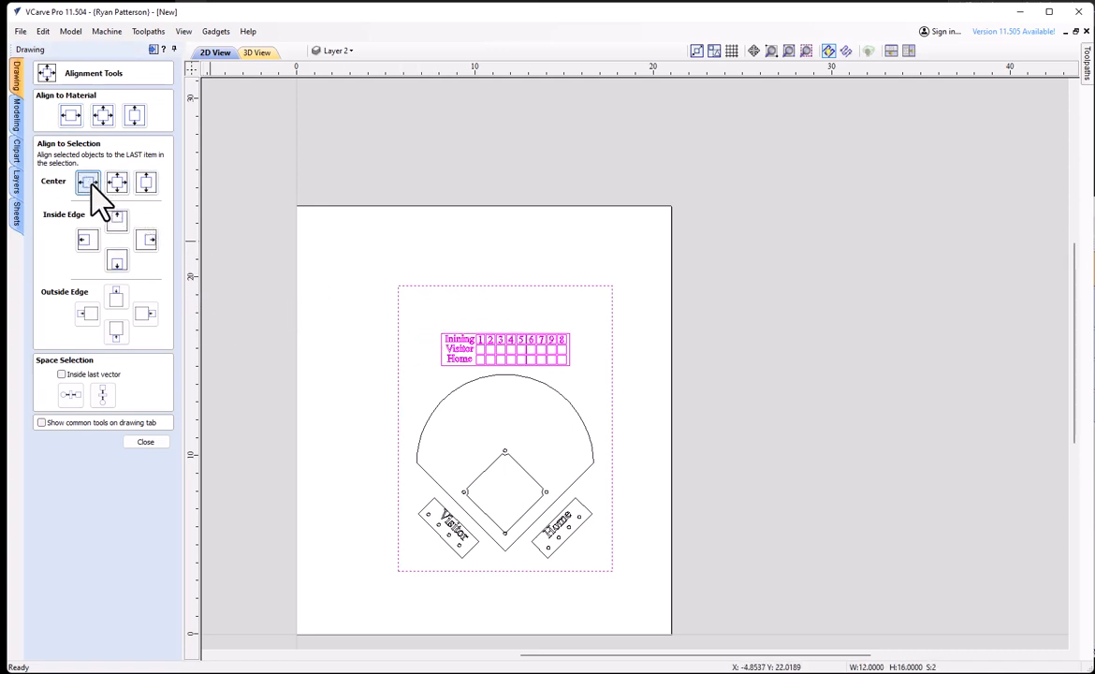
left_click(151, 440)
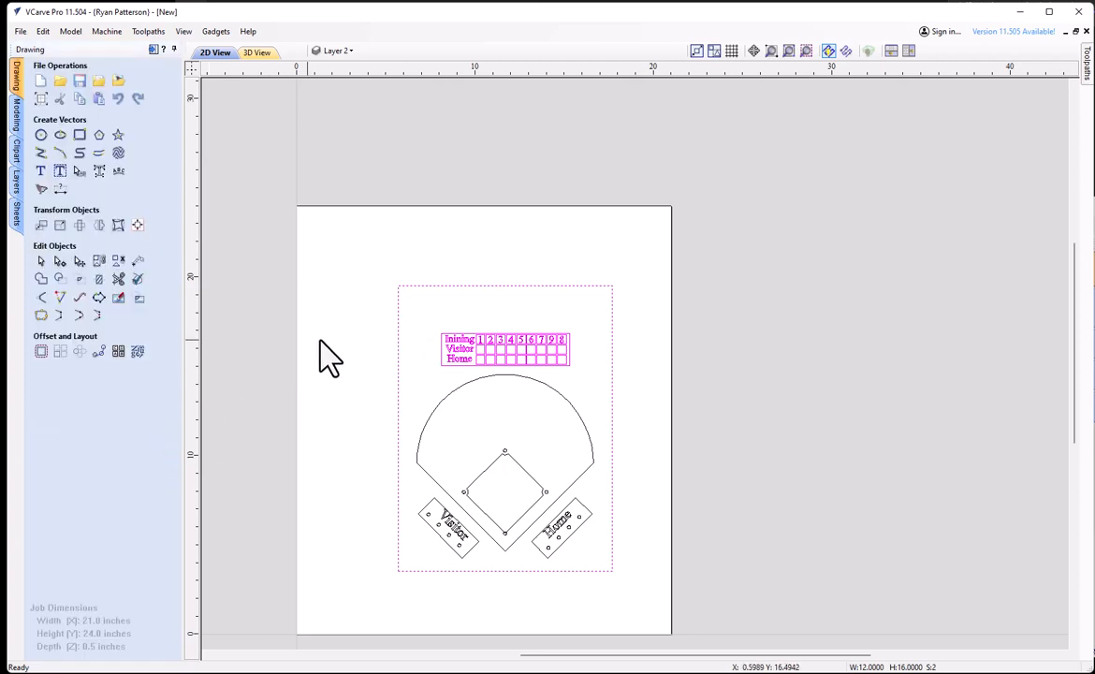
Nudge the scoreboard group vertically until it sits slightly lower, just above the field's outfield arc
left_click(551, 321)
left_click(540, 354)
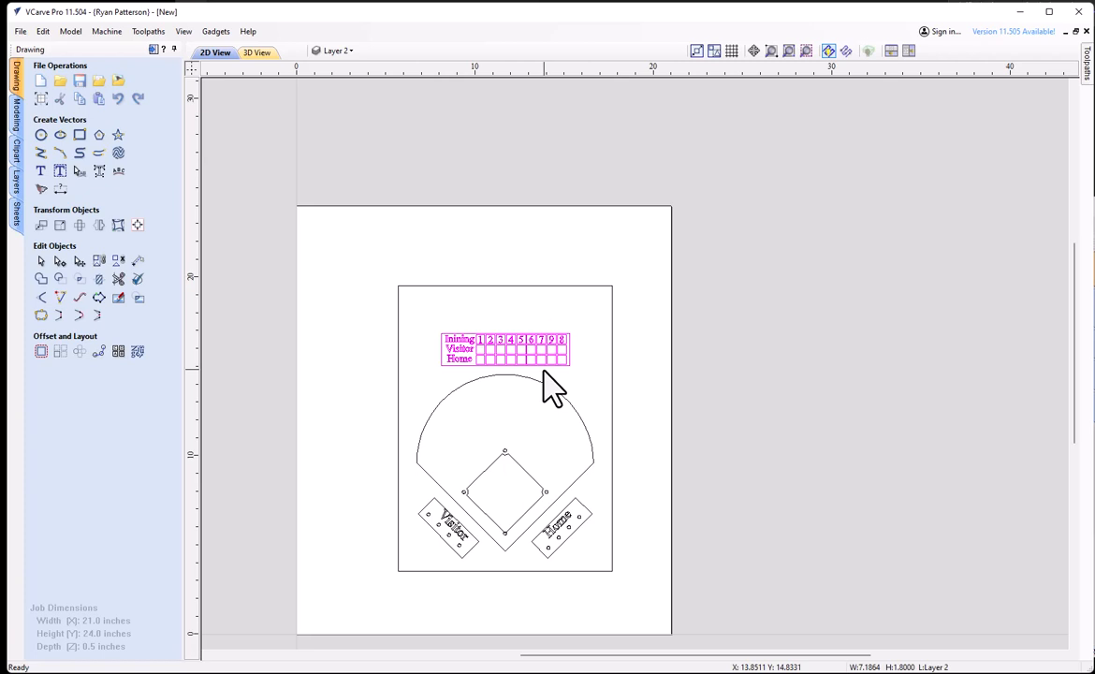
key("Down")
key("Down")
key("Down")
key("Down")
key("Down")
key("Down")
key("Down")
key("Down")
key("Down")
key("Down")
key("Down")
key("Down")
key("Down")
key("Down")
key("Down")
key("Down")
key("Down")
key("Down")
key("Down")
key("Down")
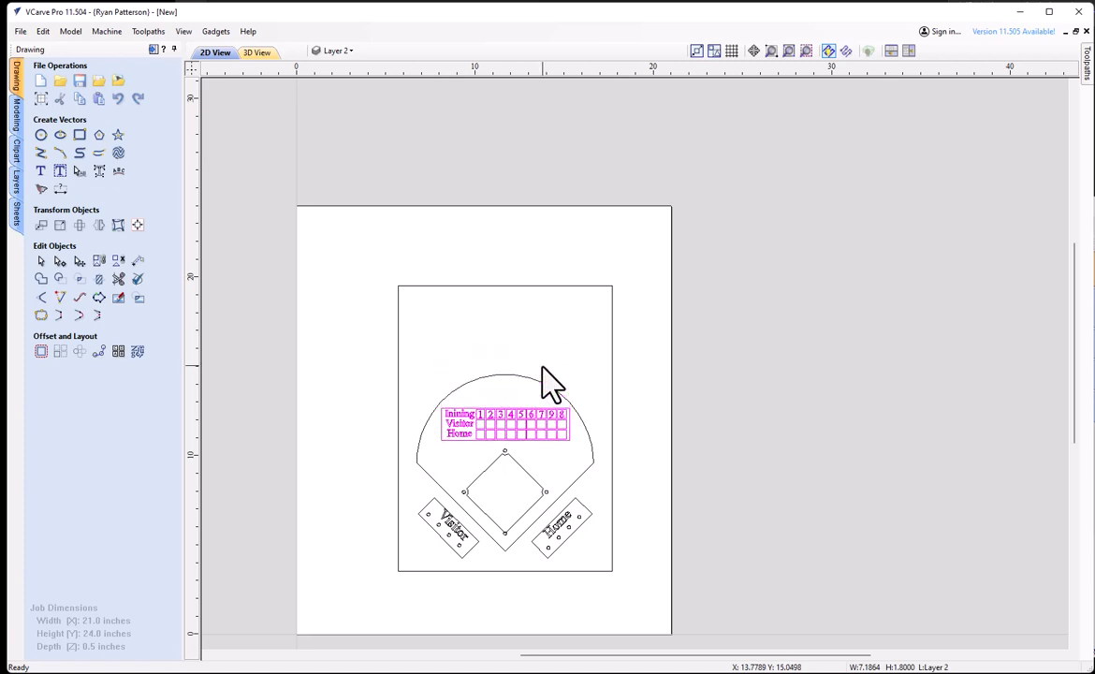
key("Up")
key("Up")
key("Up")
key("Up")
key("Up")
key("Up")
key("Up")
key("Up")
key("Up")
key("Up")
key("Up")
key("Up")
key("Up")
key("Up")
key("Up")
key("Up")
key("Up")
key("Up")
key("Up")
key("Up")
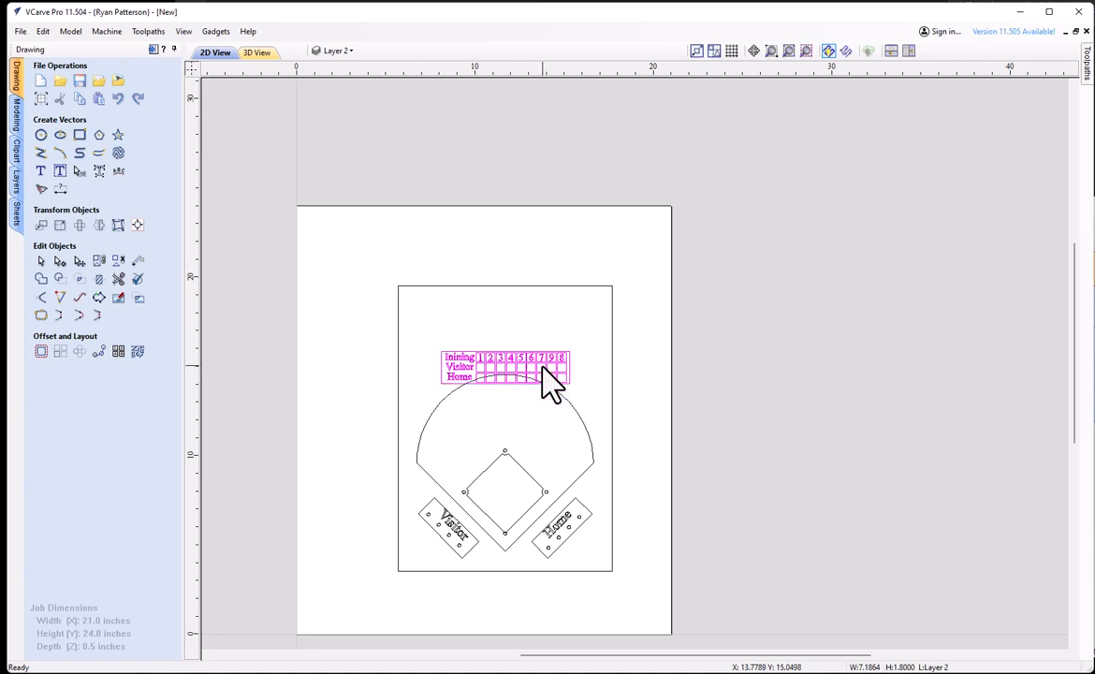
key("Up")
key("Up")
key("Up")
key("Up")
key("Up")
key("Up")
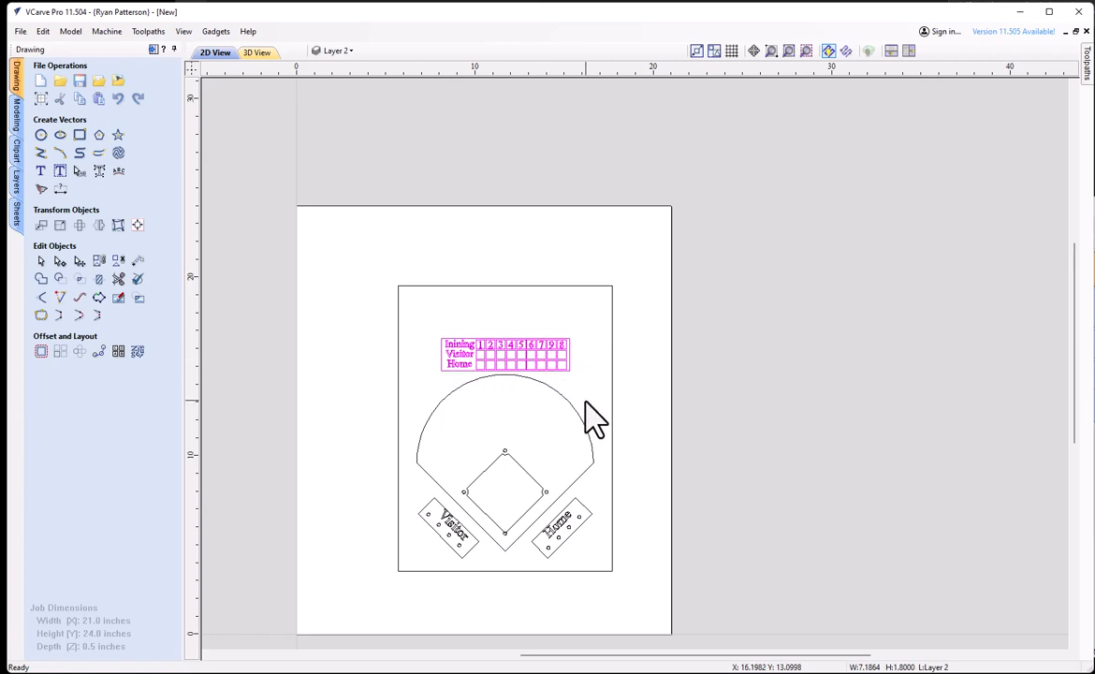
Stretch the board outline upward to a height of about 18.6 inches, keeping its lower edge and width
left_click(524, 287)
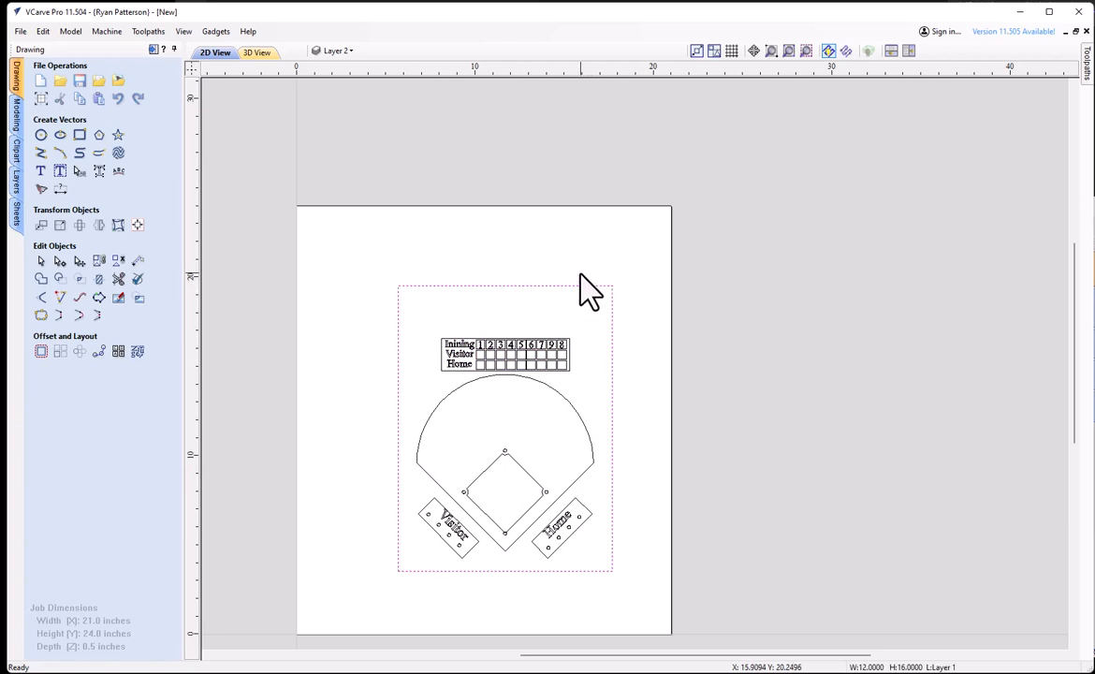
left_click(537, 304)
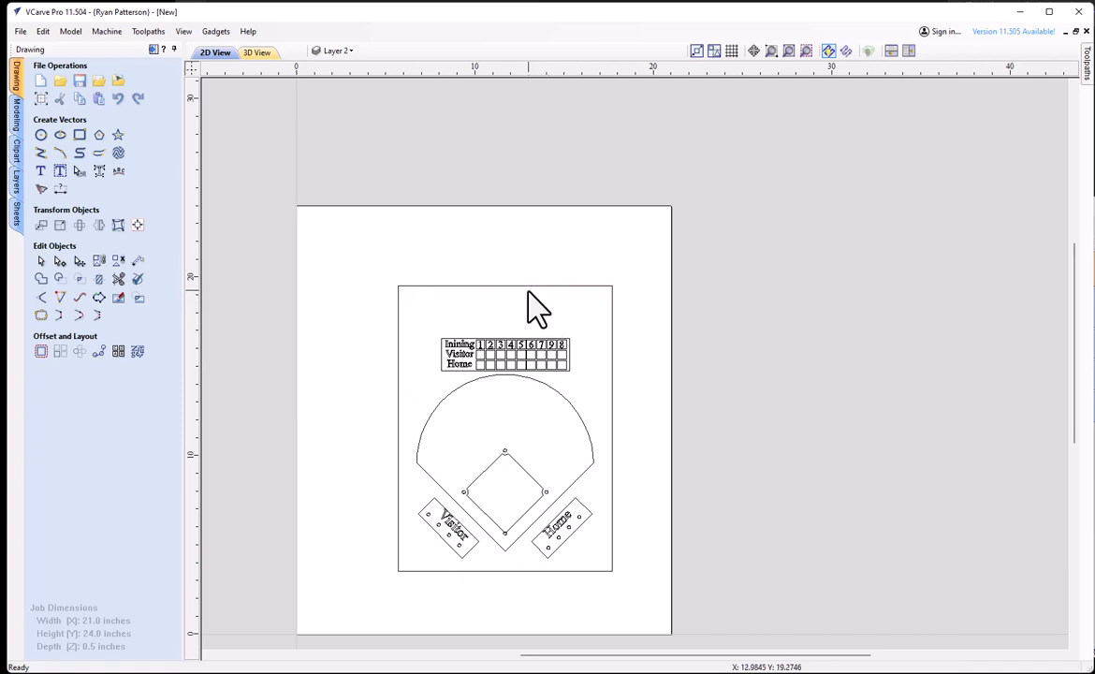
left_click(527, 288)
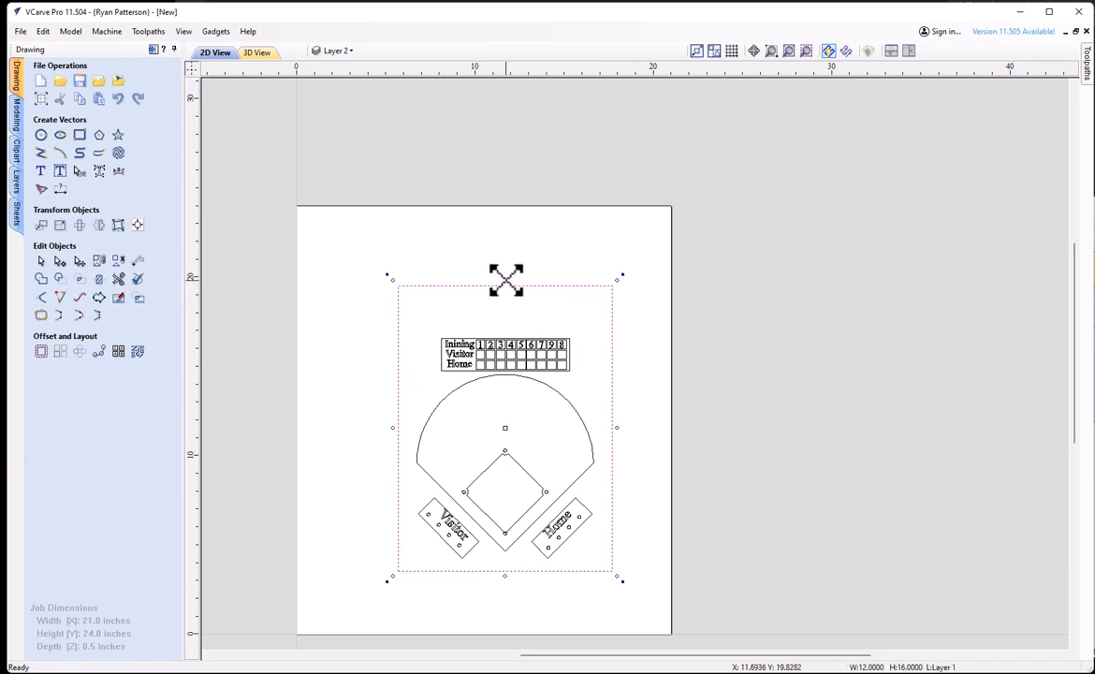
left_click_drag(504, 280, 511, 239)
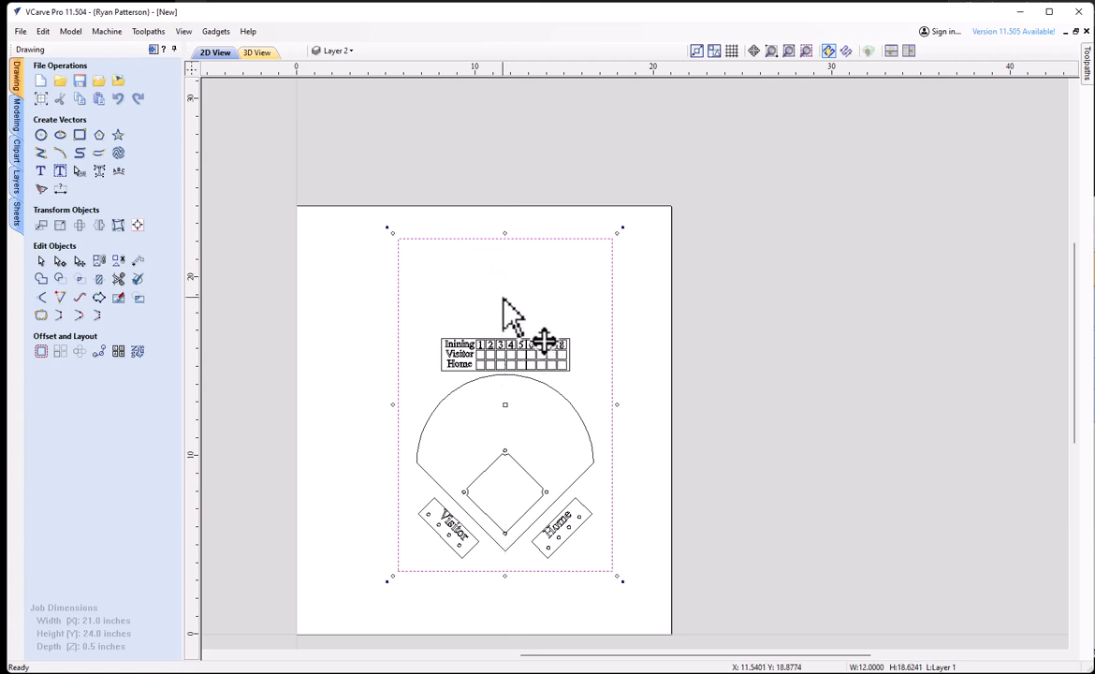
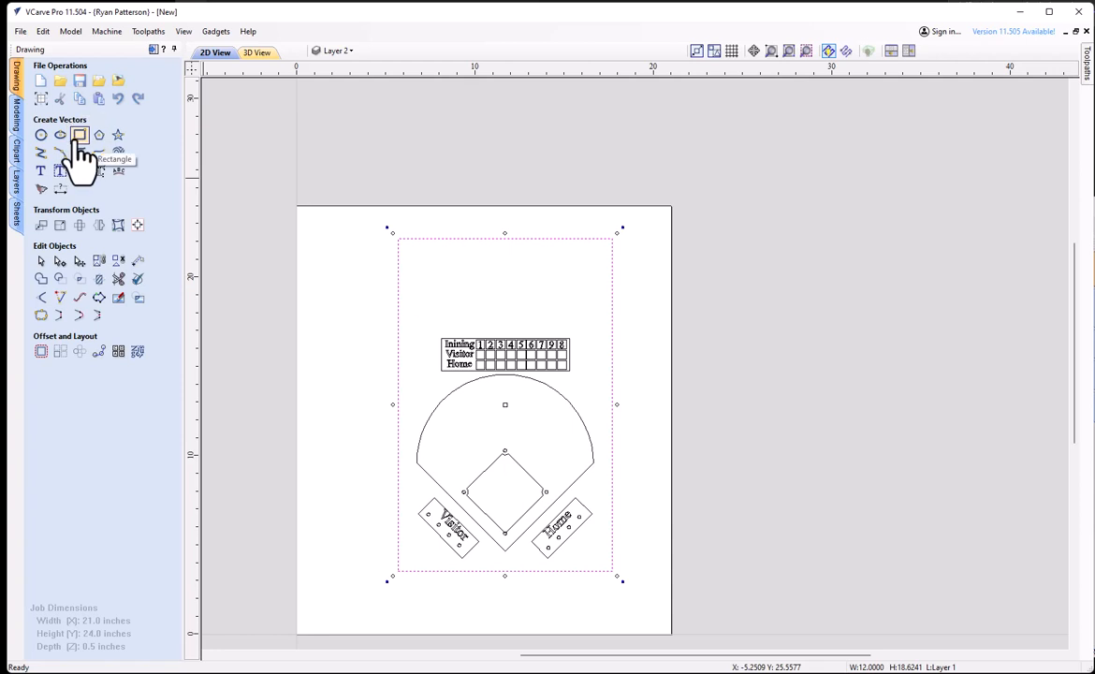
Draw a 0.5 by 0.5 inch square inside the board's upper-left corner, above the scoreboard
left_click(79, 138)
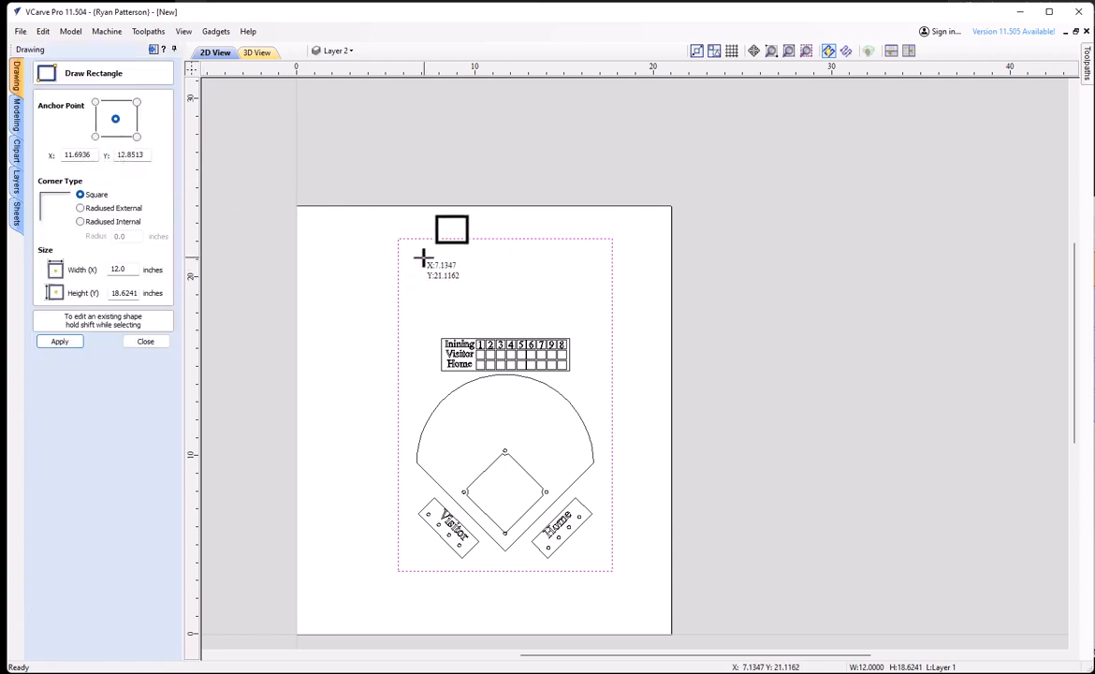
left_click_drag(423, 254, 445, 272)
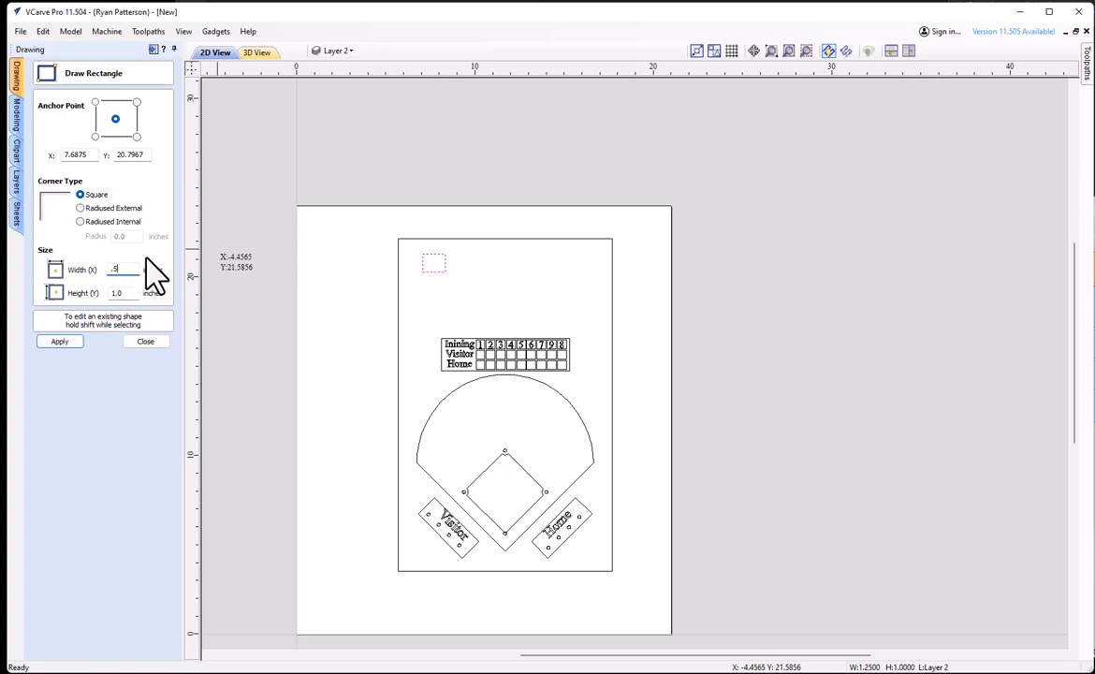
type("5")
left_click_drag(132, 294, 97, 296)
left_click(71, 340)
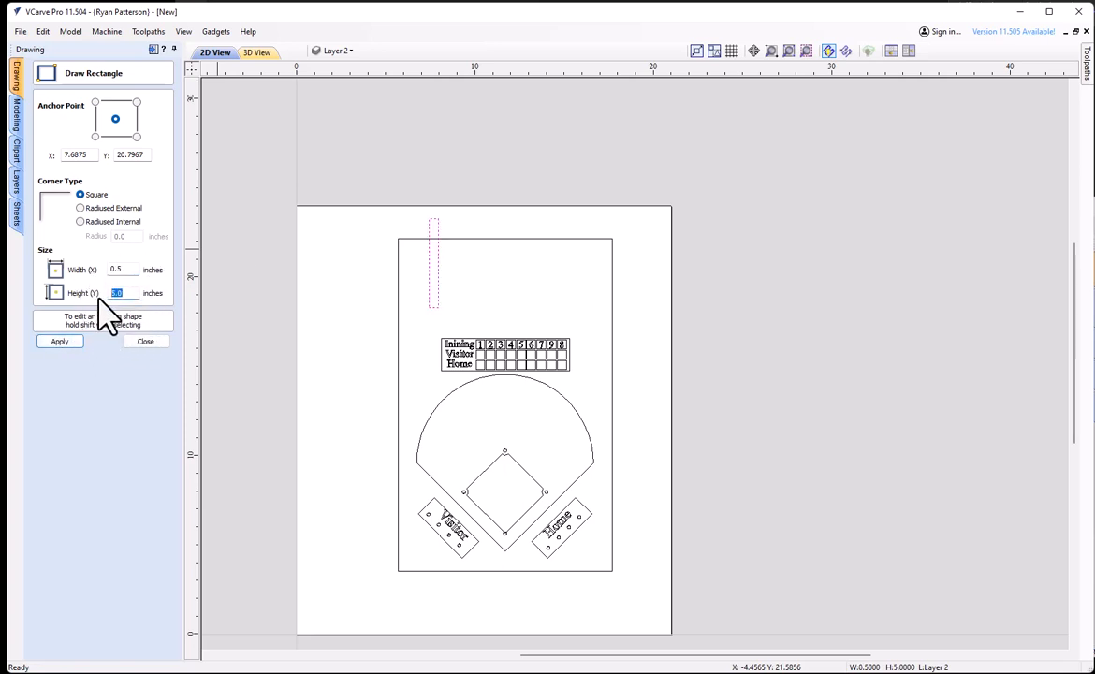
type(".5")
left_click(73, 342)
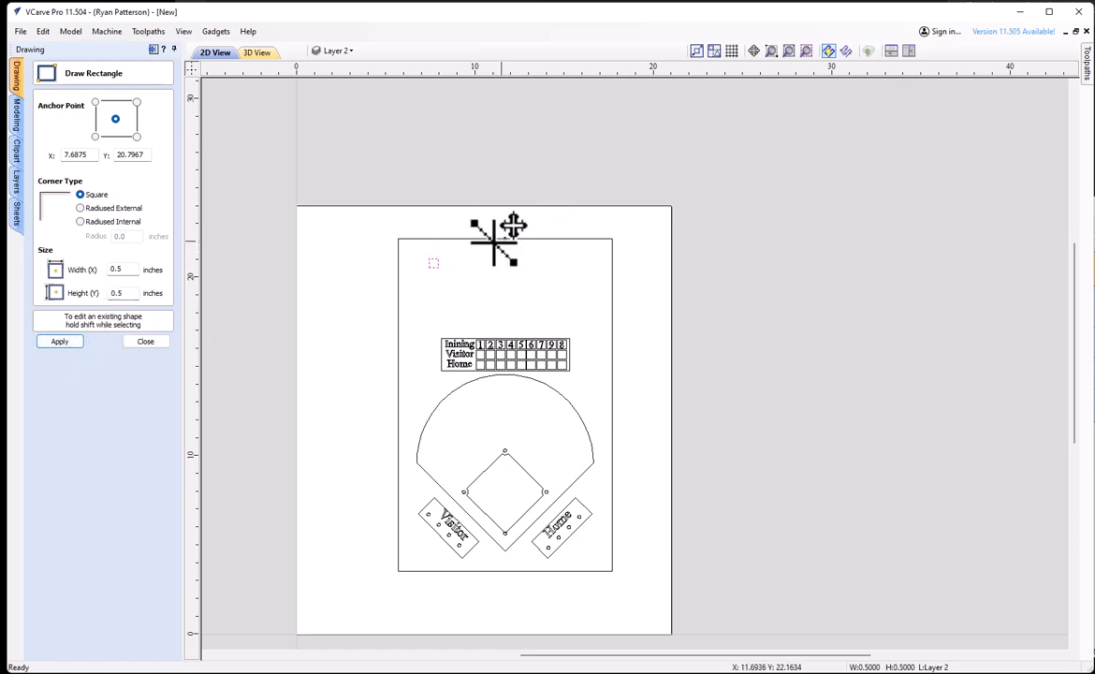
left_click(146, 342)
Draw a 0.1 inch diameter circle at the center of the small square
scroll(431, 281, "up", 10)
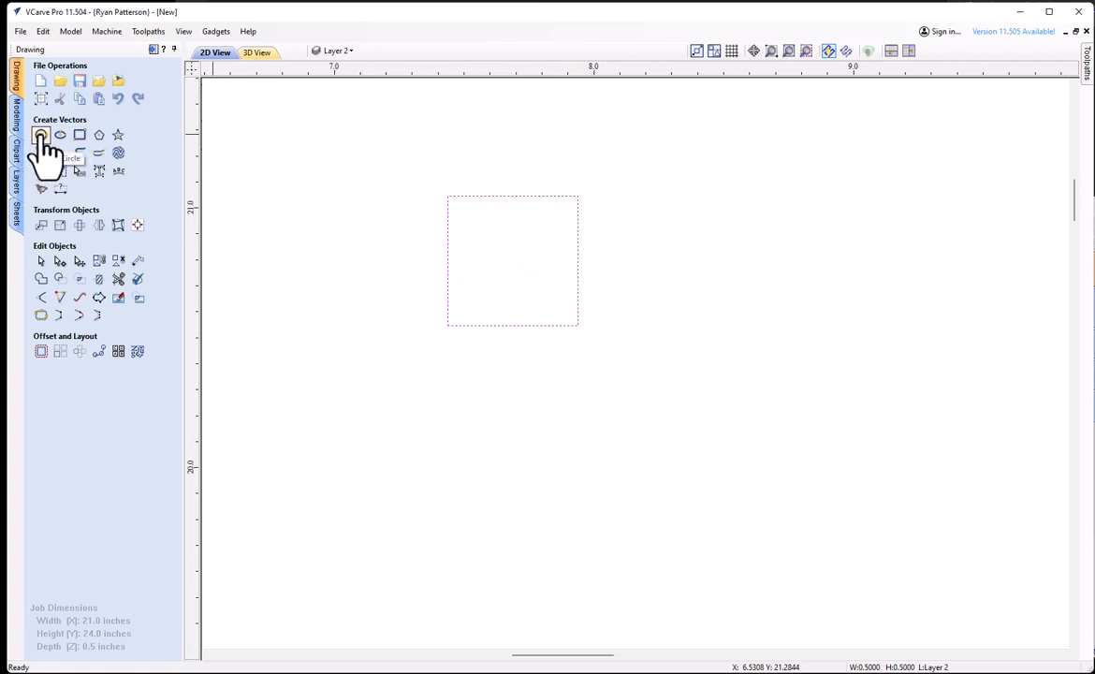
left_click(41, 138)
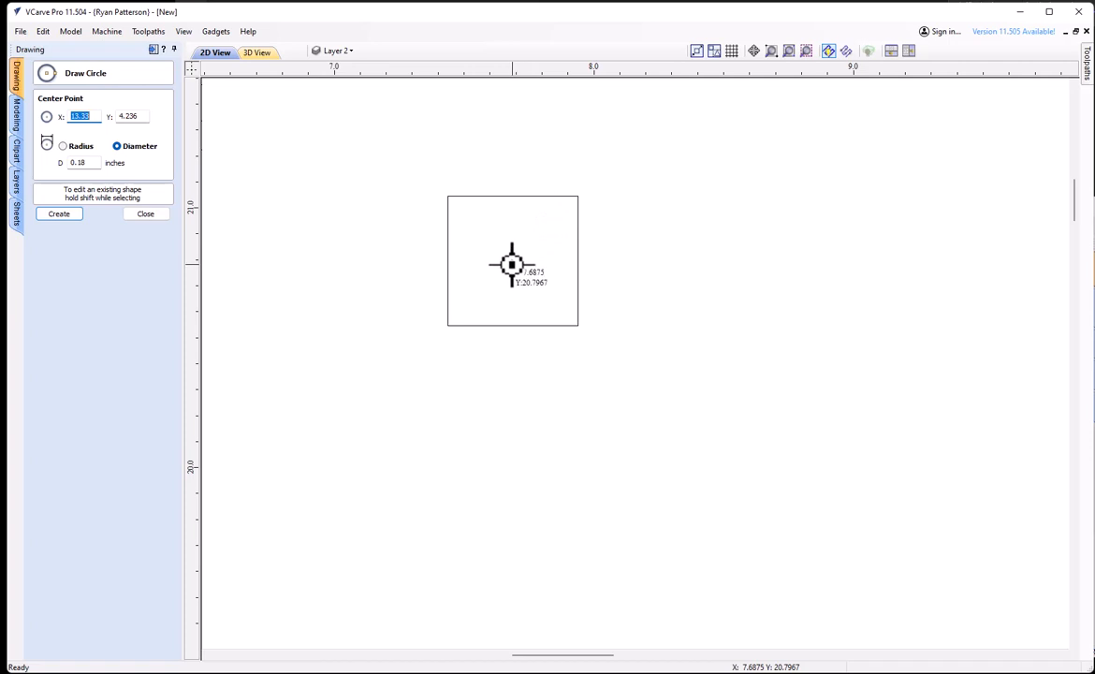
left_click(512, 265)
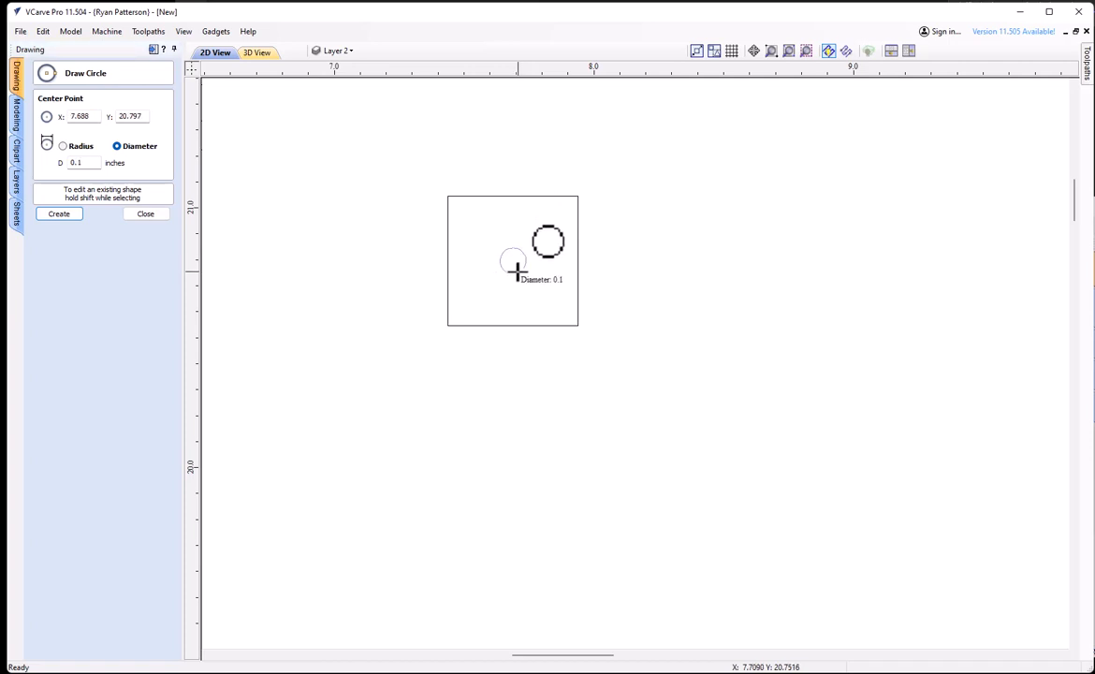
left_click(518, 269)
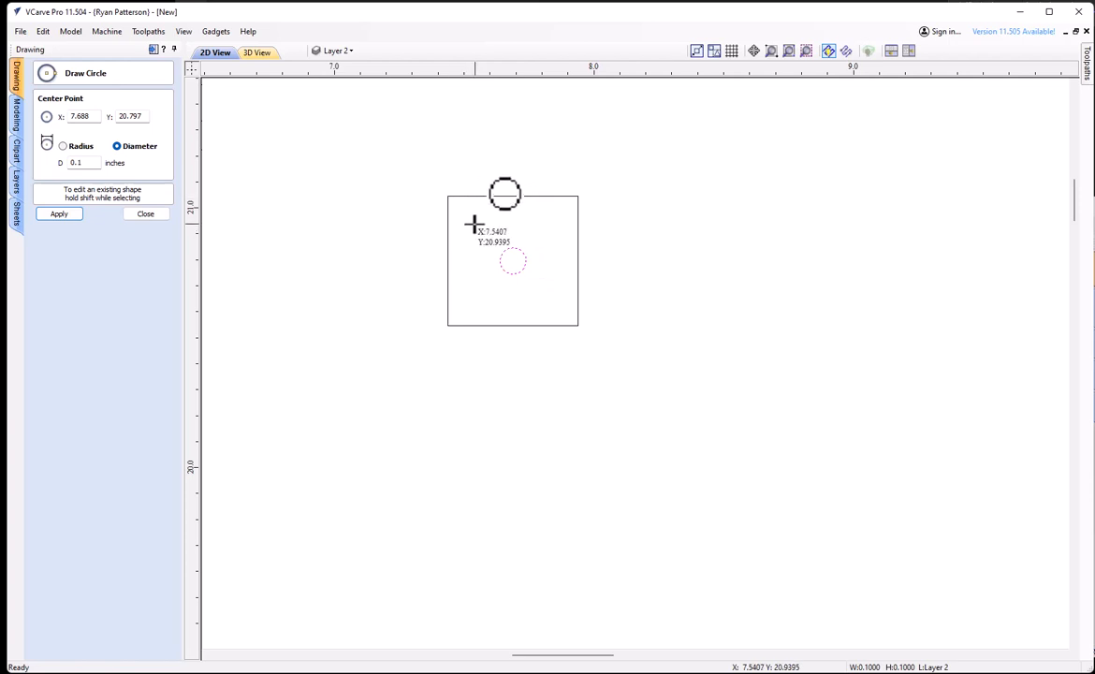
left_click(159, 215)
Draw two diagonal lines joining the opposite corners of the small square
left_click(52, 152)
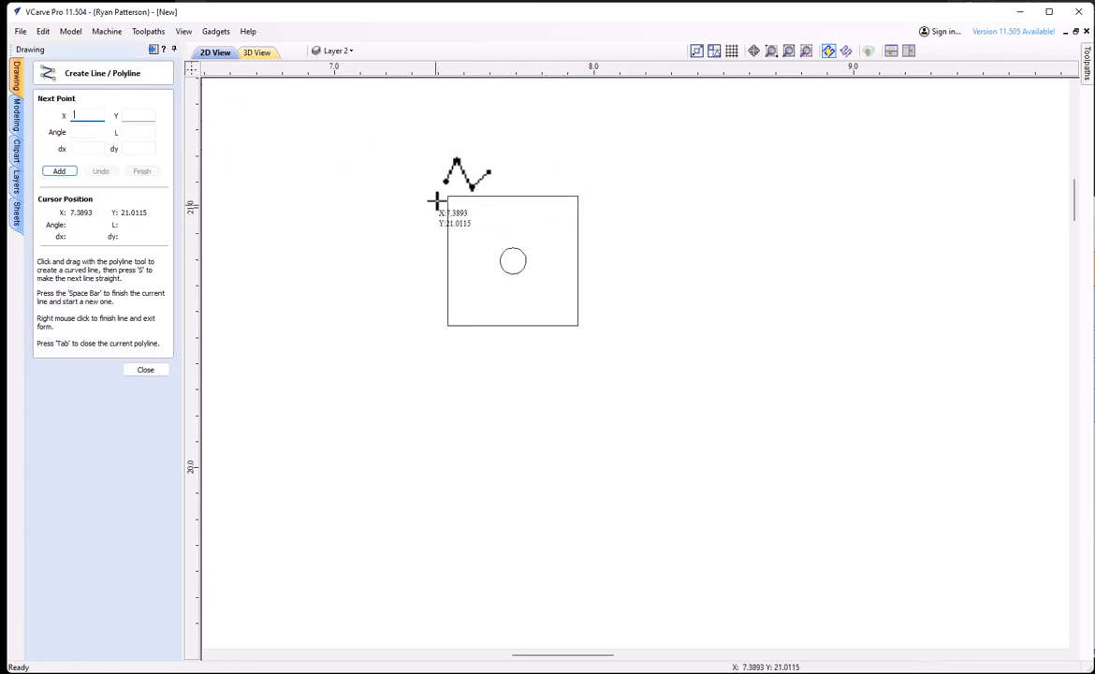
left_click(447, 196)
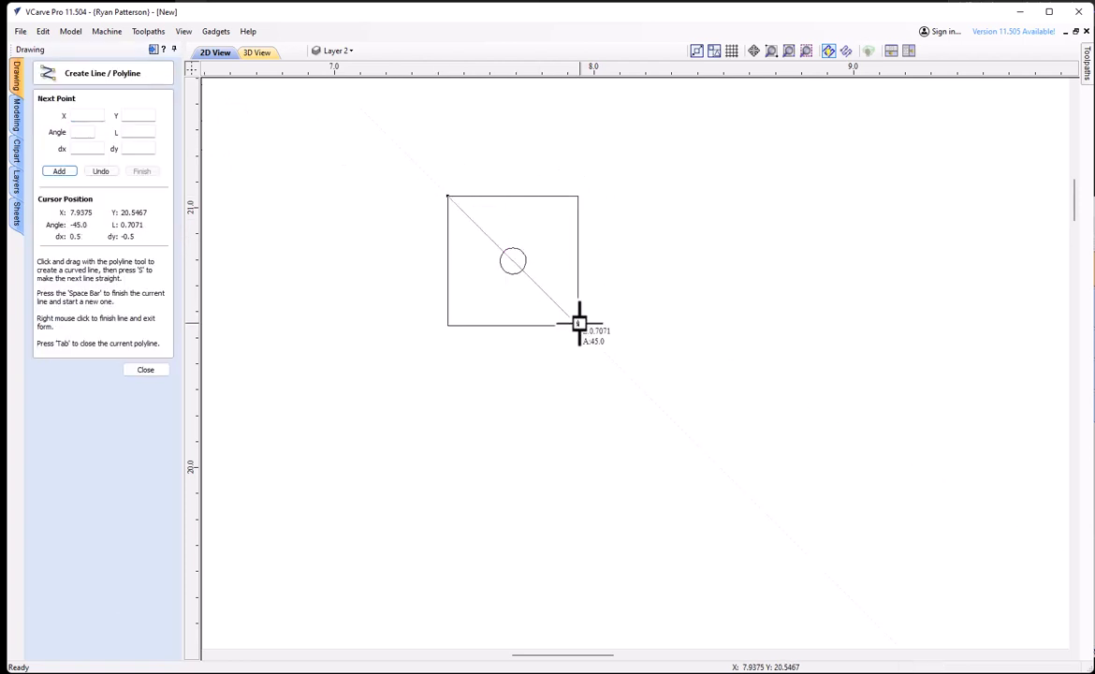
left_click(579, 326)
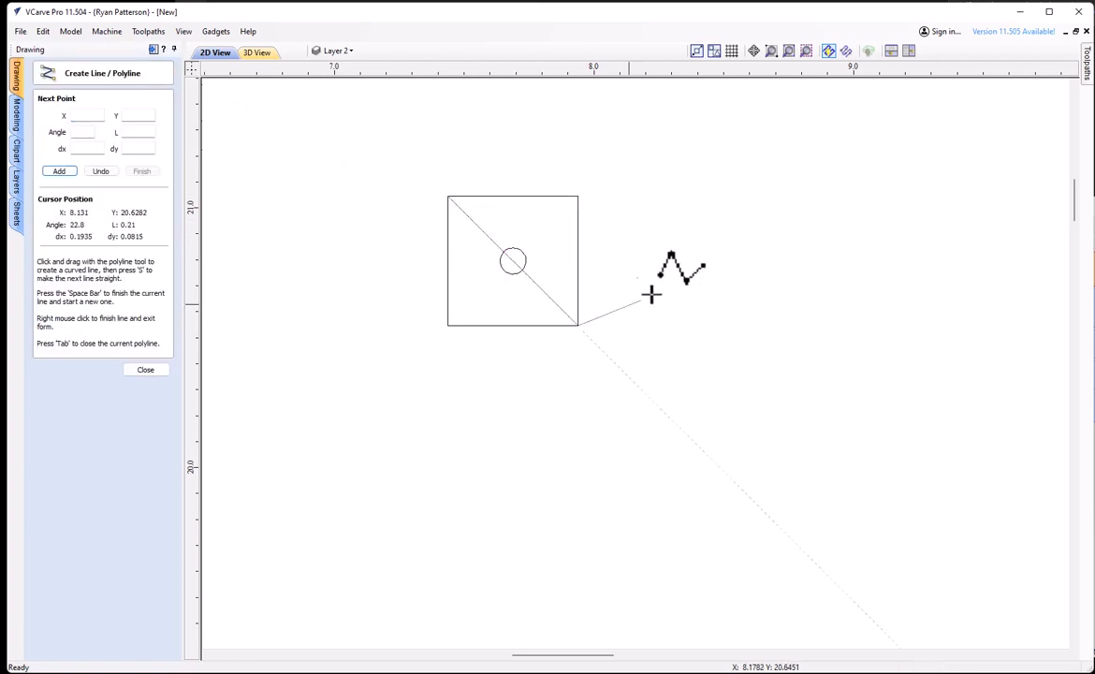
left_click(578, 197)
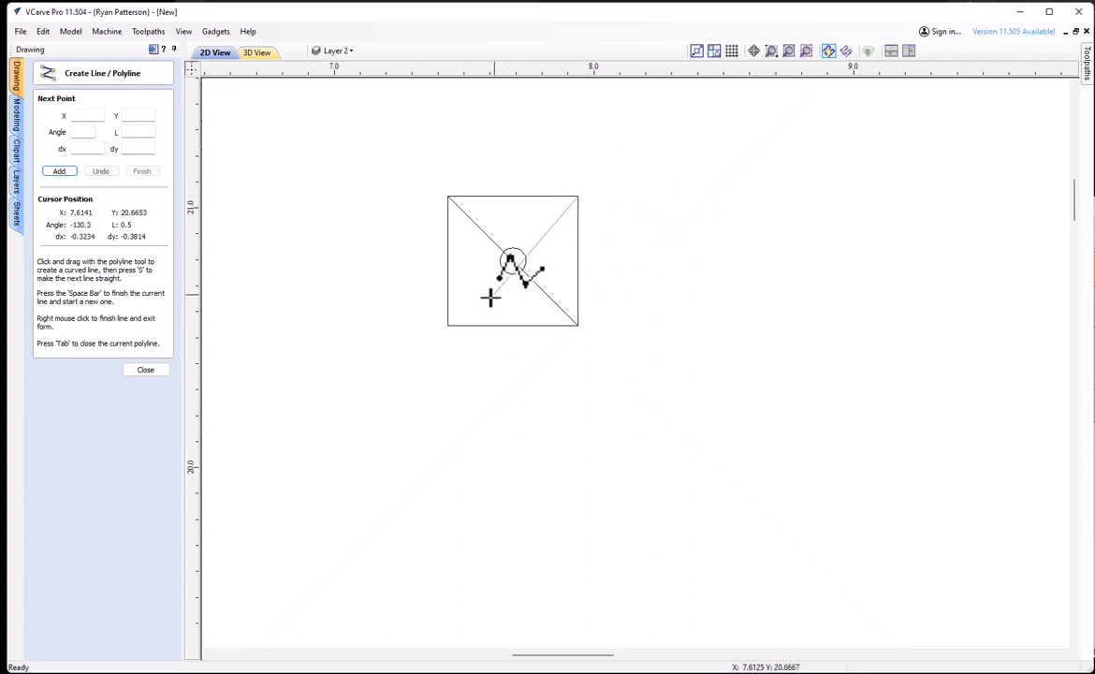
left_click(450, 325)
right_click(489, 384)
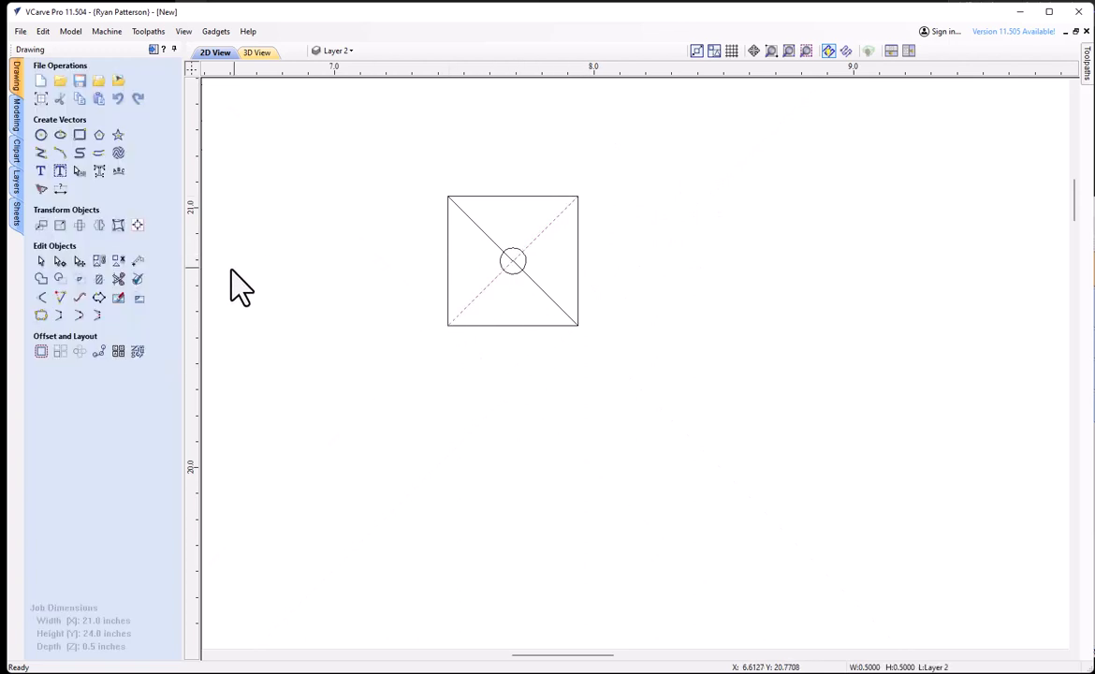
Trim away the parts of both diagonals that lie inside the center circle
left_click(119, 279)
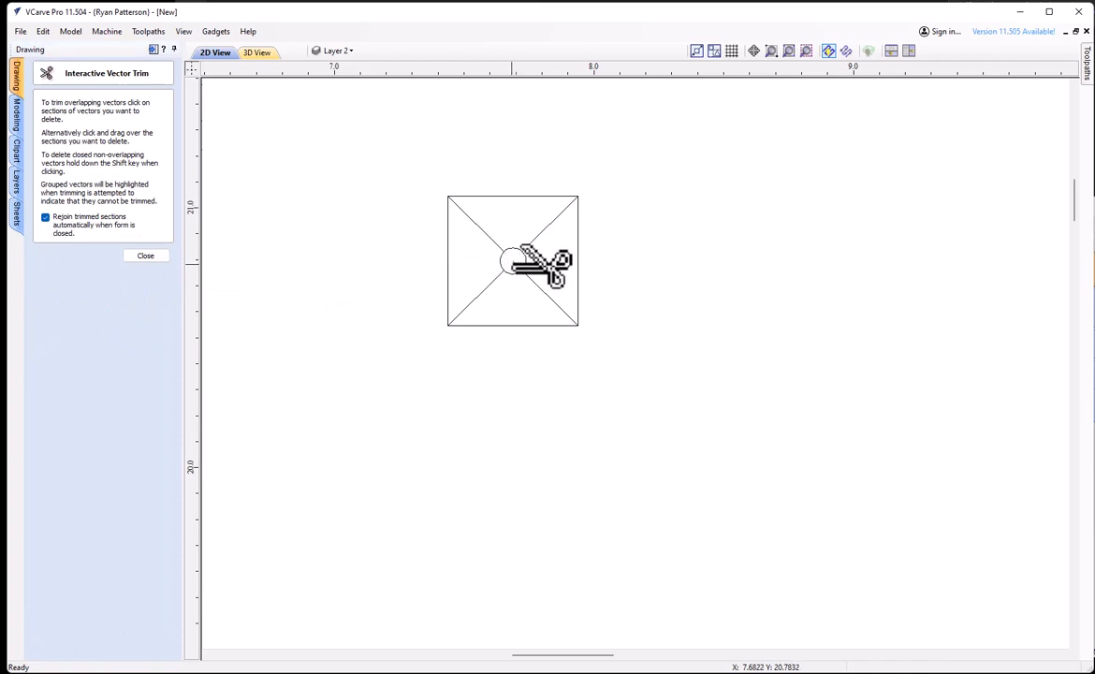
key("Escape")
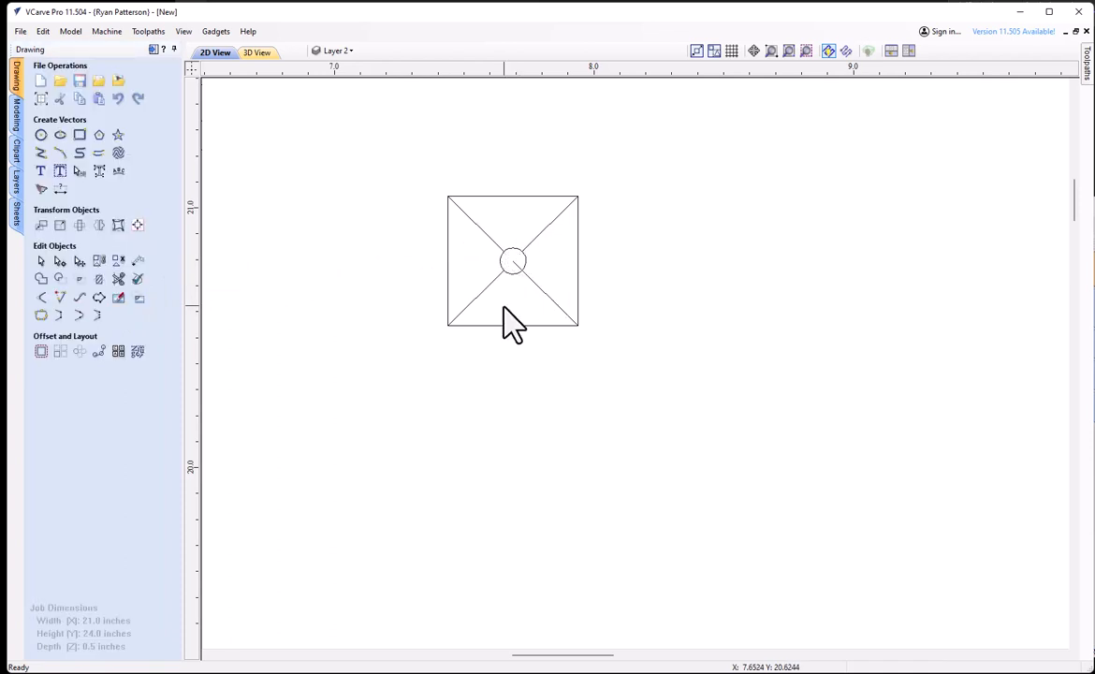
left_click(117, 279)
scroll(534, 267, "up", 3)
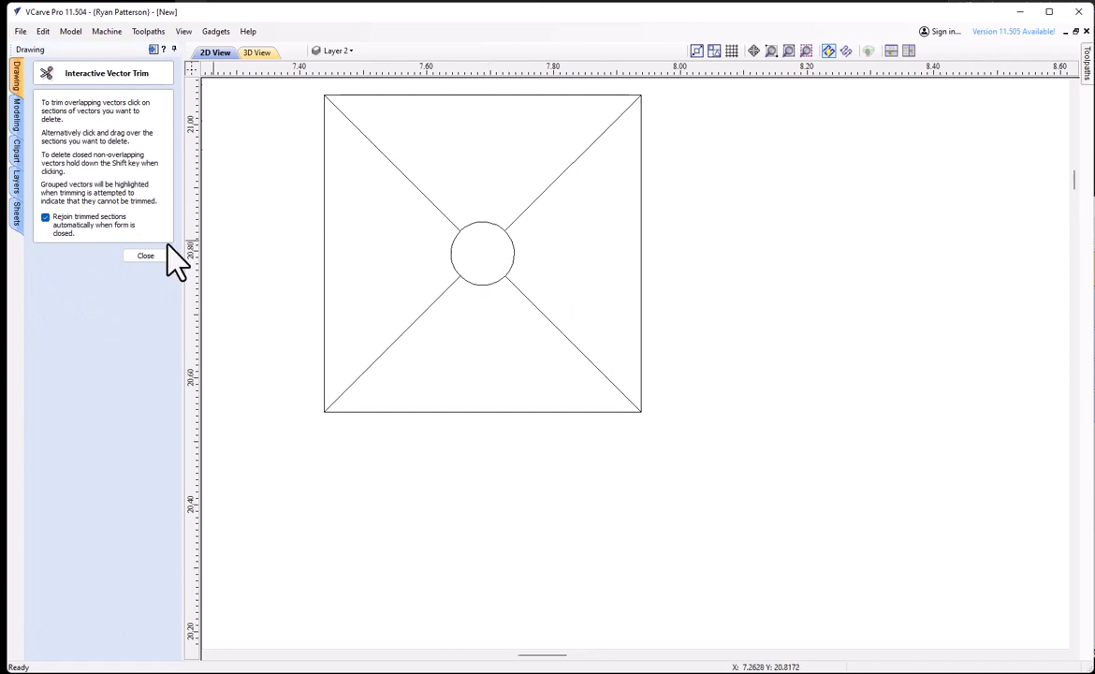
left_click(145, 255)
Place four 0.1 inch diameter circles centered on the midpoints of the trimmed diagonal segments, one toward each corner
left_click(41, 135)
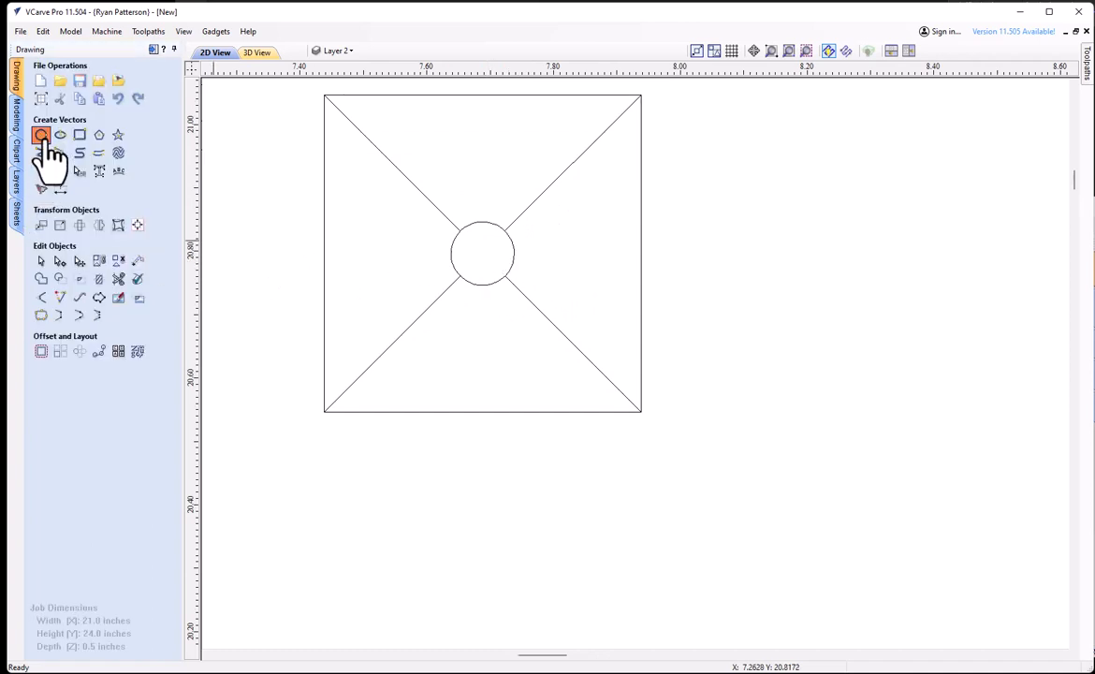
left_click(391, 160)
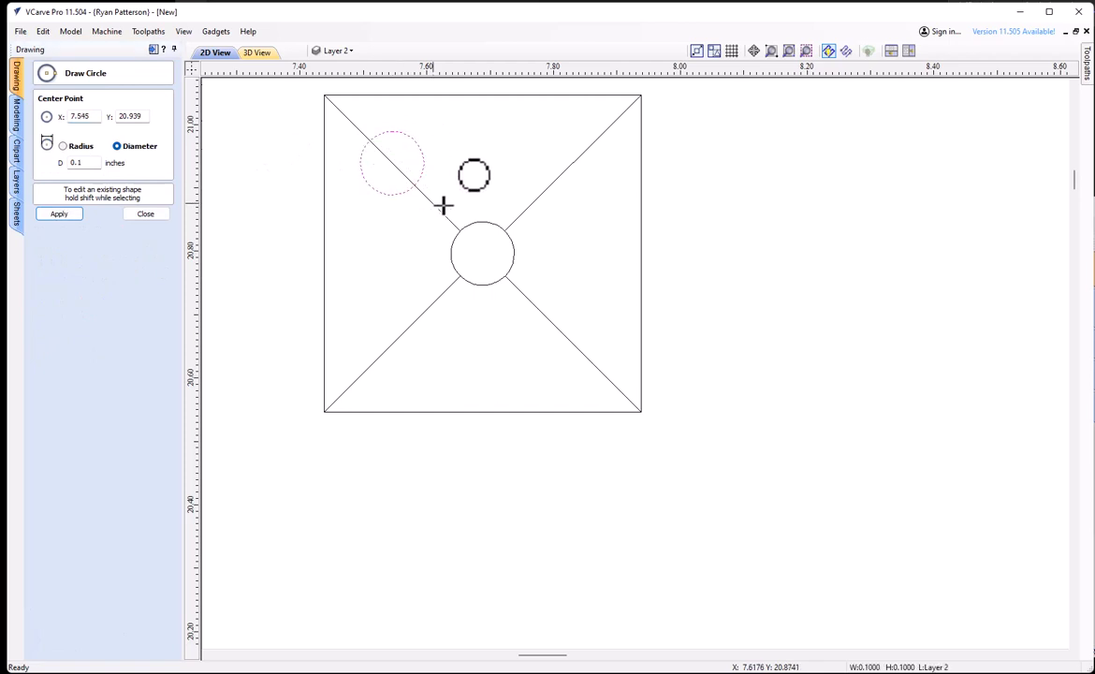
left_click(572, 162)
left_click(573, 343)
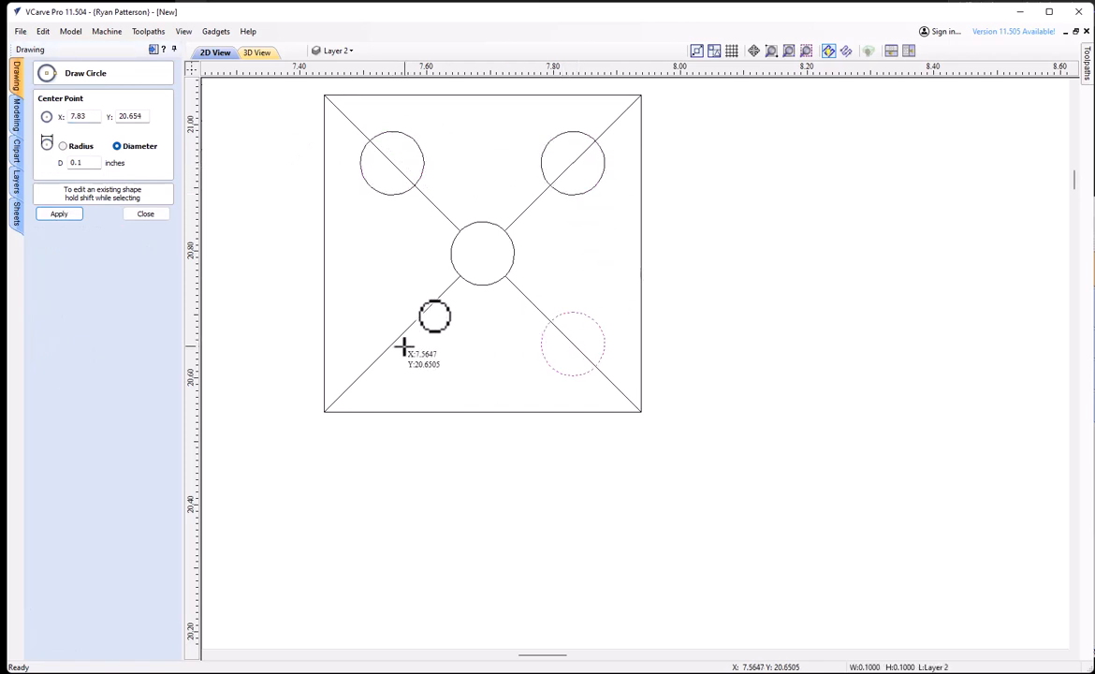
left_click(392, 344)
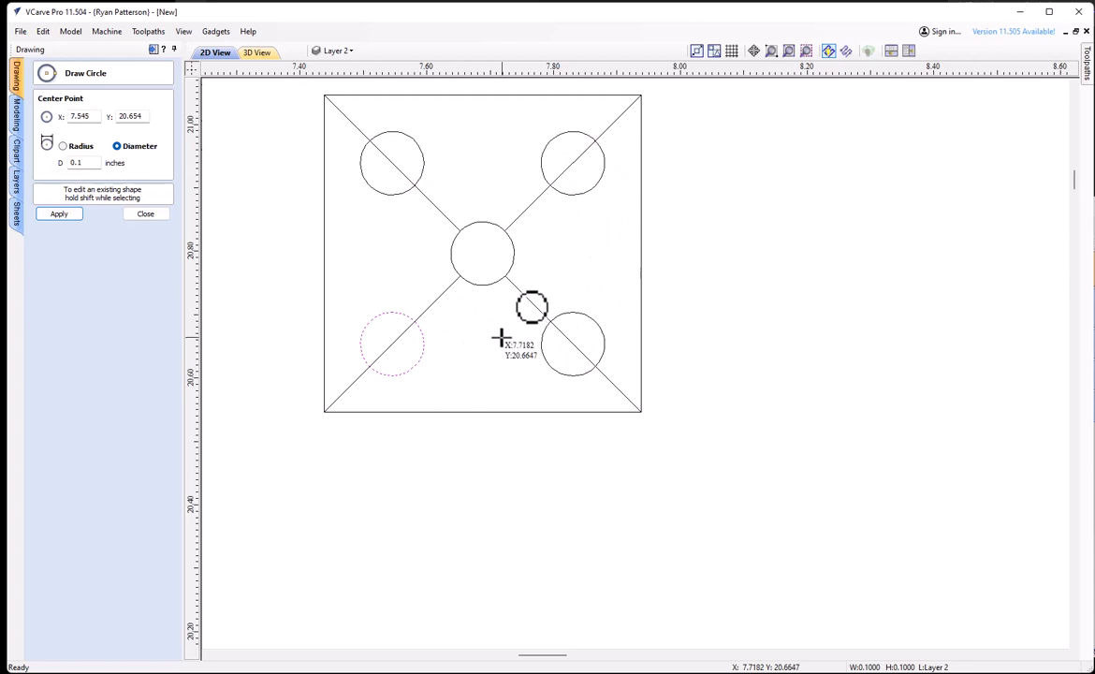
Delete the four remaining diagonal line segments inside the small square, keeping only the five circles
scroll(501, 339, "down", 2)
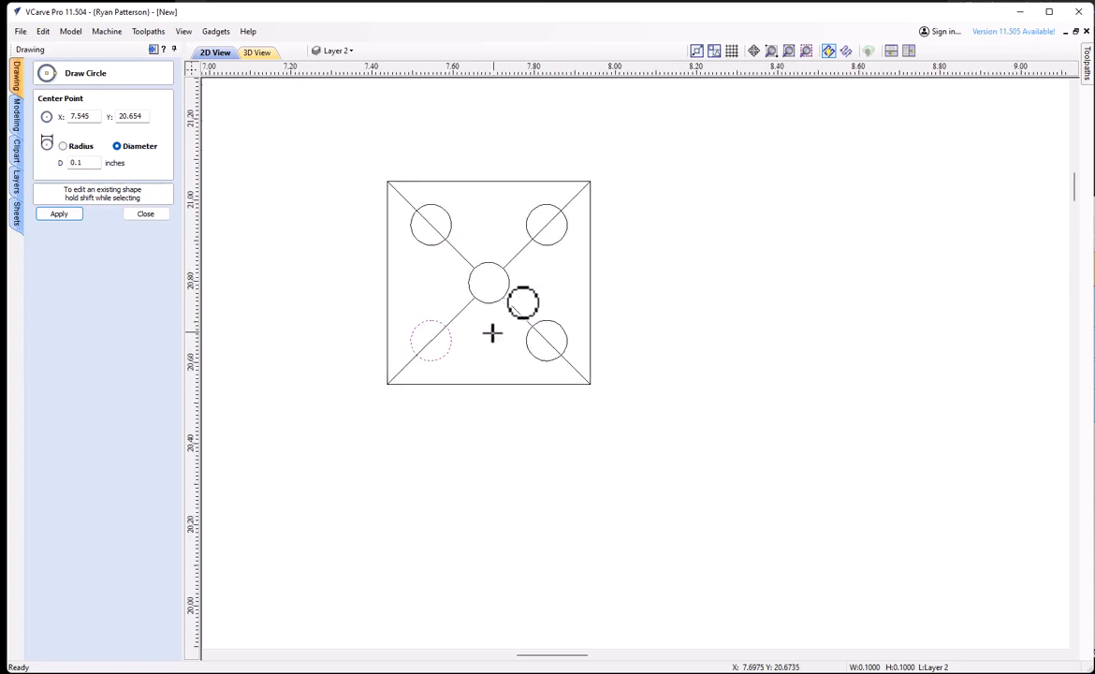
left_click(127, 217)
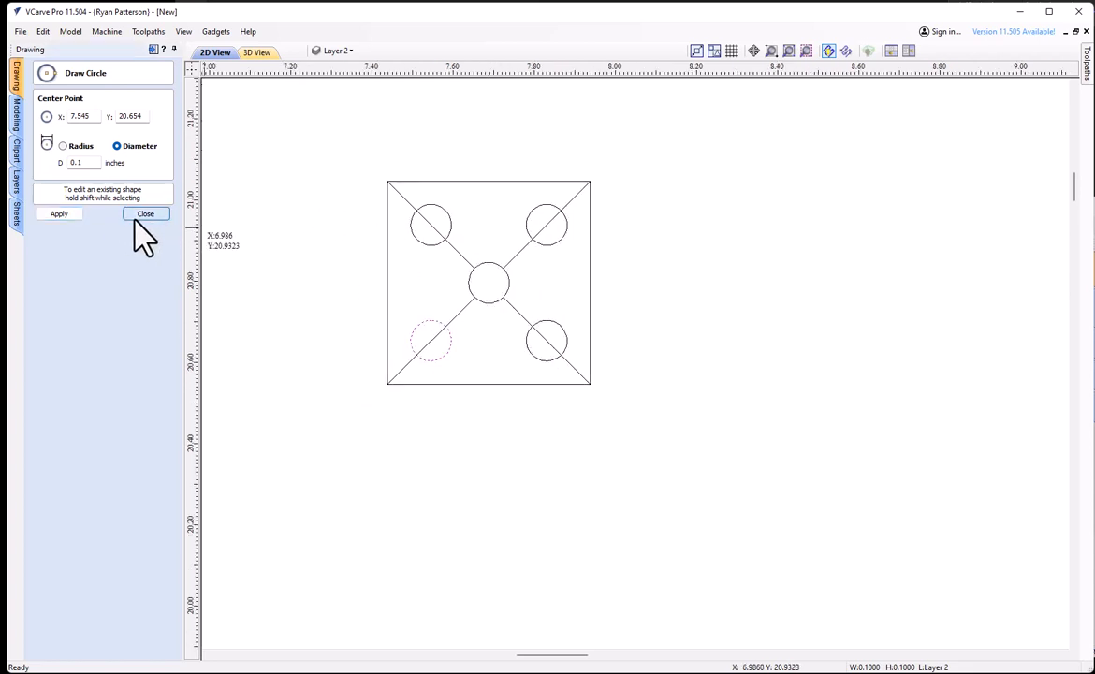
left_click(518, 254)
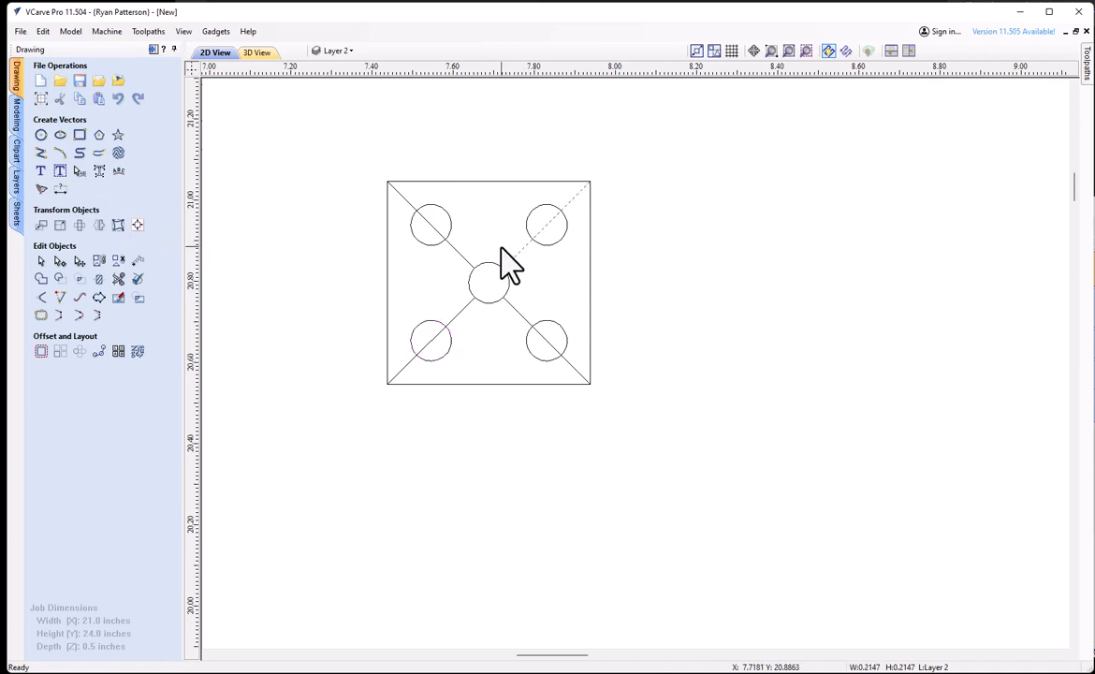
key("Delete")
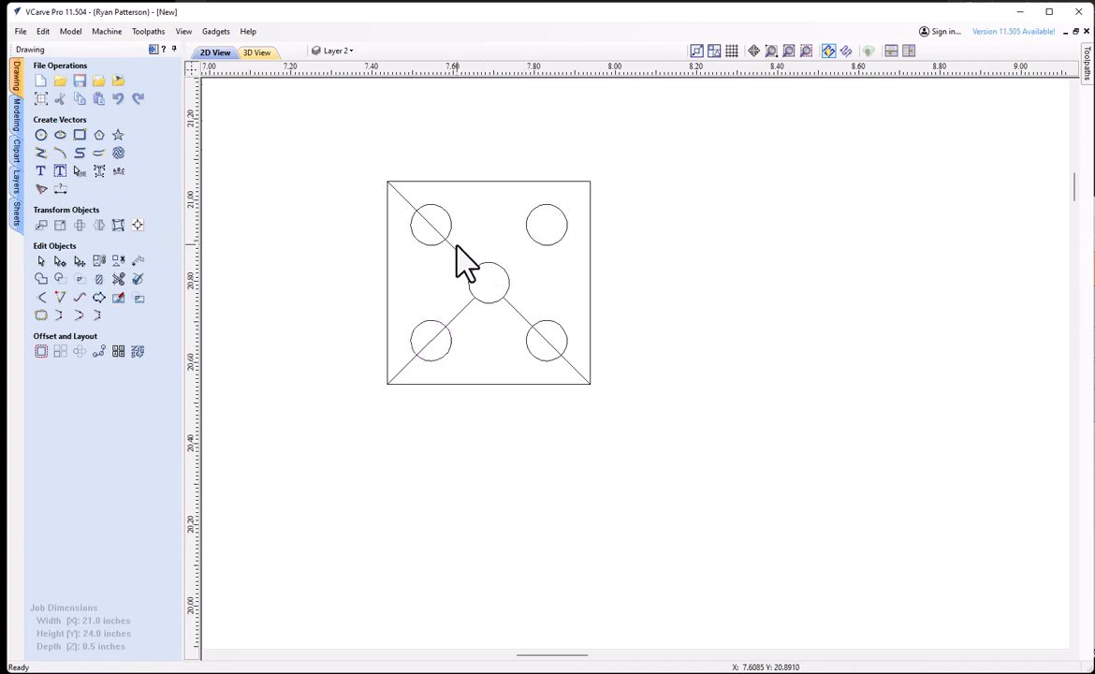
left_click(457, 251)
key("Delete")
left_click(464, 309)
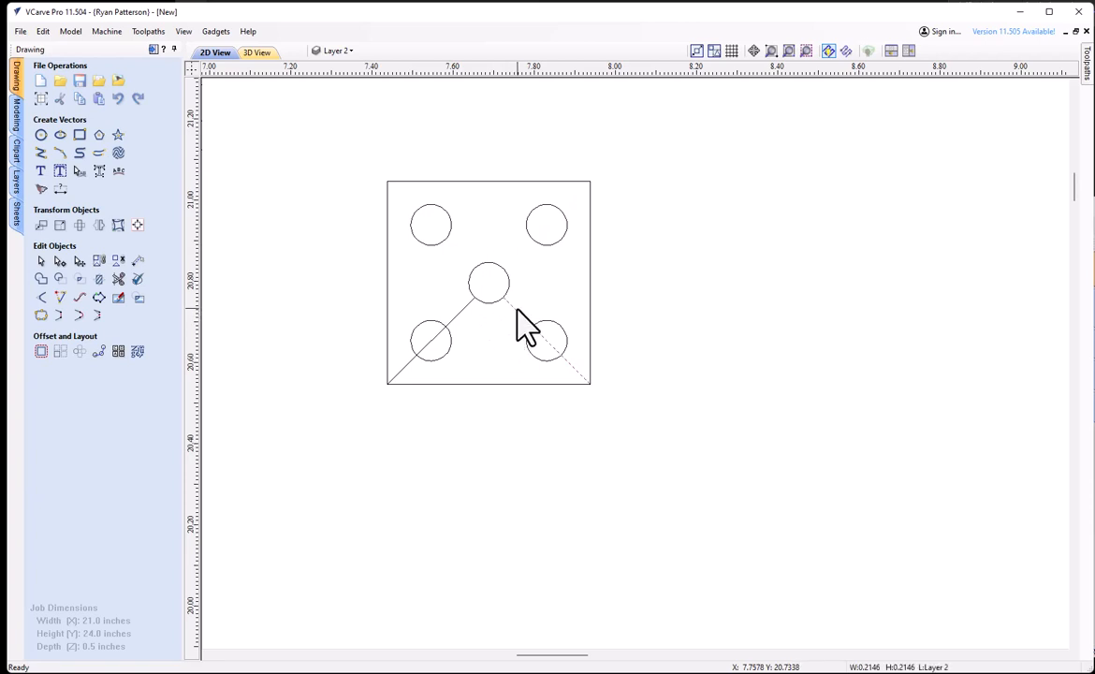
key("Delete")
left_click(456, 316)
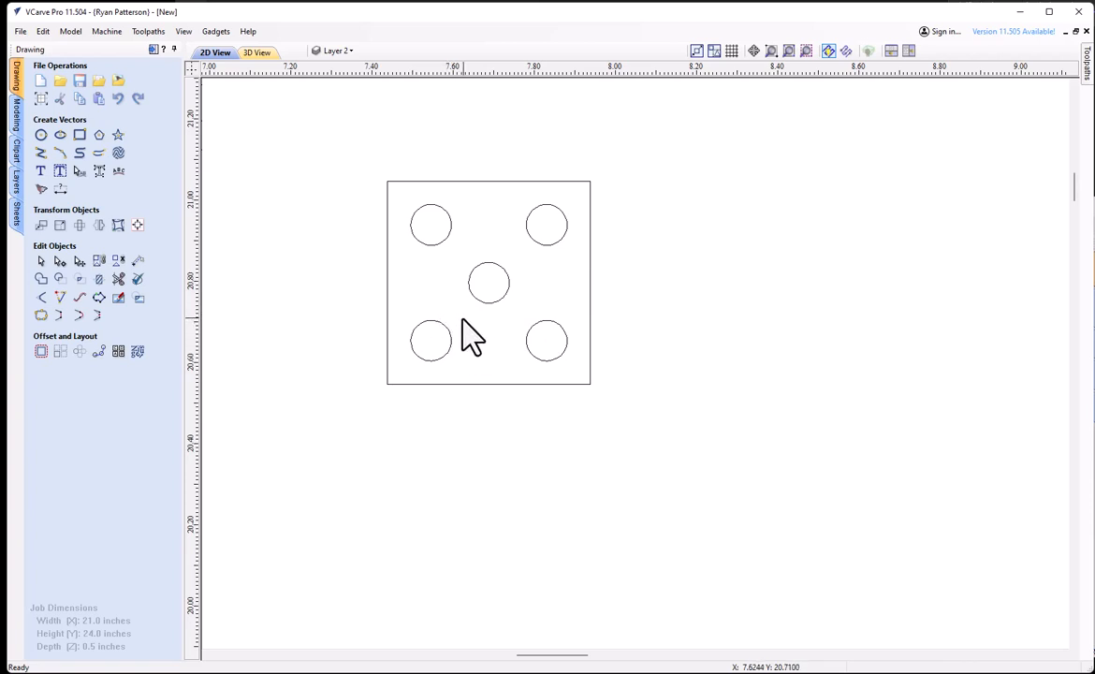
Draw two vertical lines in the square, each joining the centers of the upper and lower corner circles on one side
left_click(40, 153)
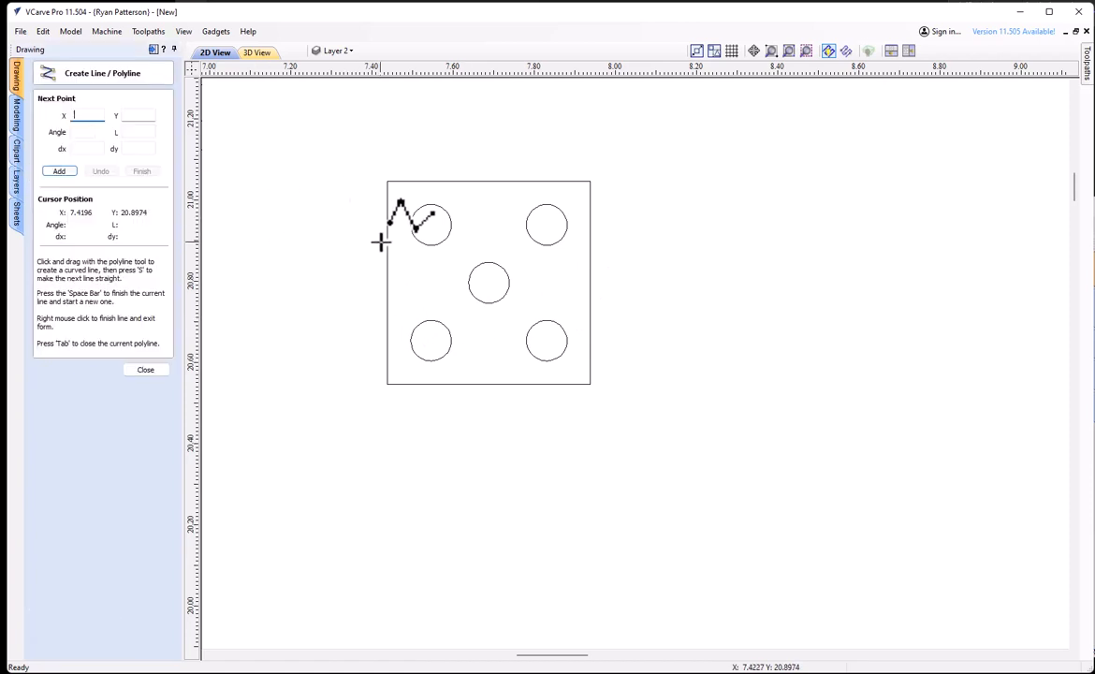
left_click(431, 226)
left_click(430, 339)
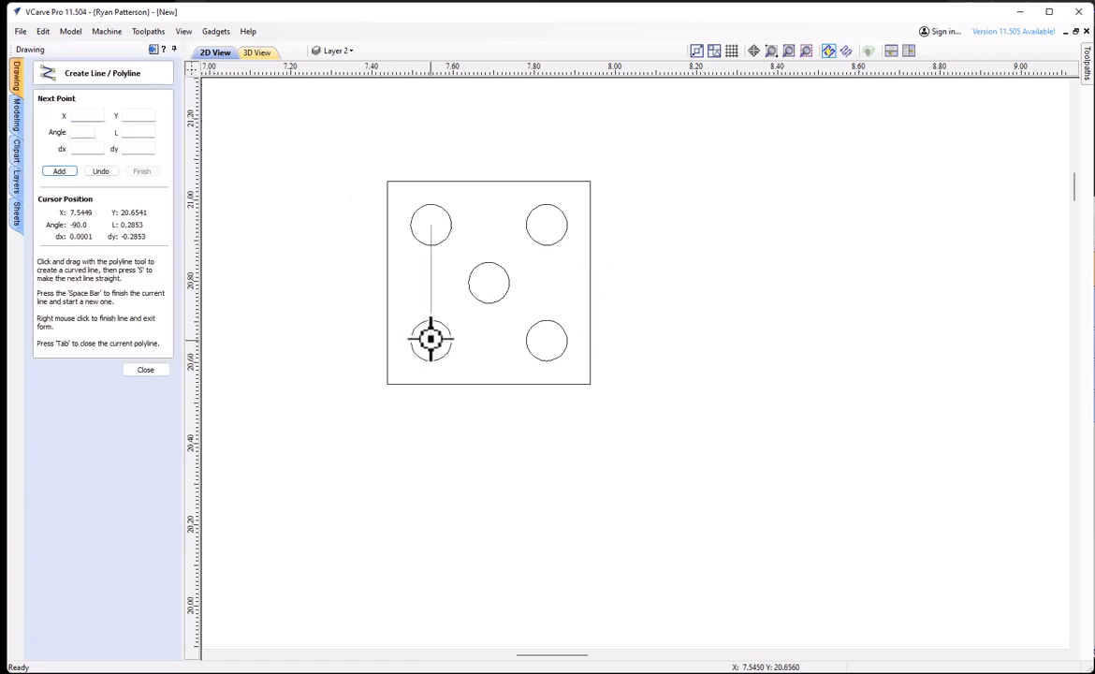
right_click(560, 264)
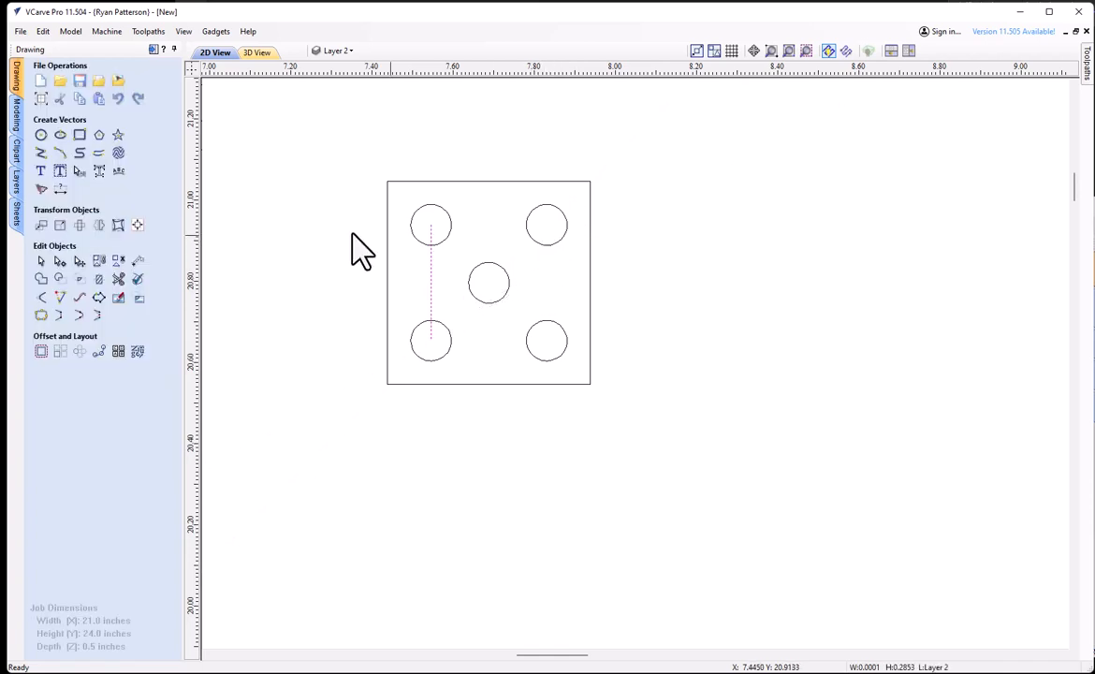
left_click(40, 153)
left_click(547, 225)
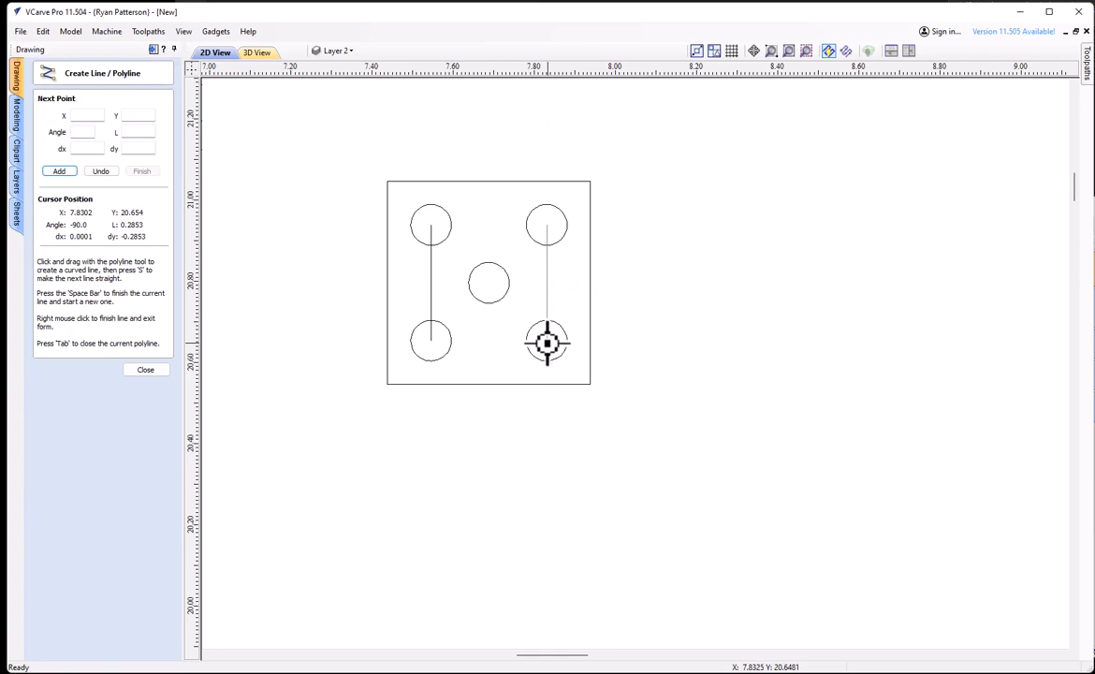
left_click(547, 344)
left_click(154, 371)
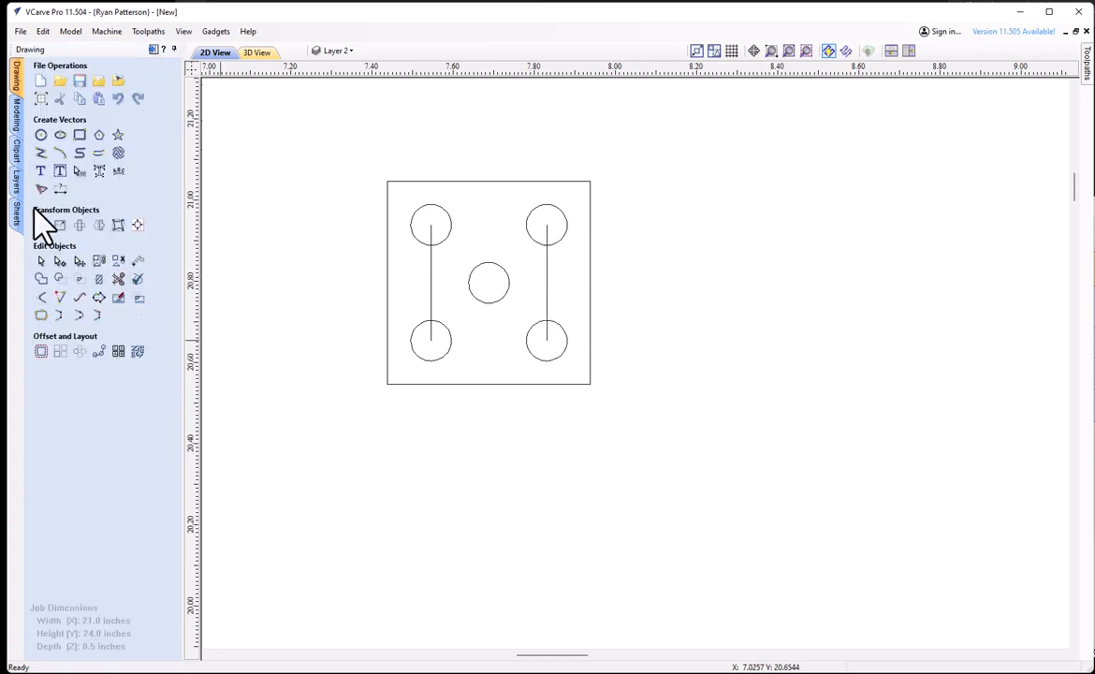
Place a 0.1 inch diameter circle centered on the midpoint of each vertical line
left_click(40, 135)
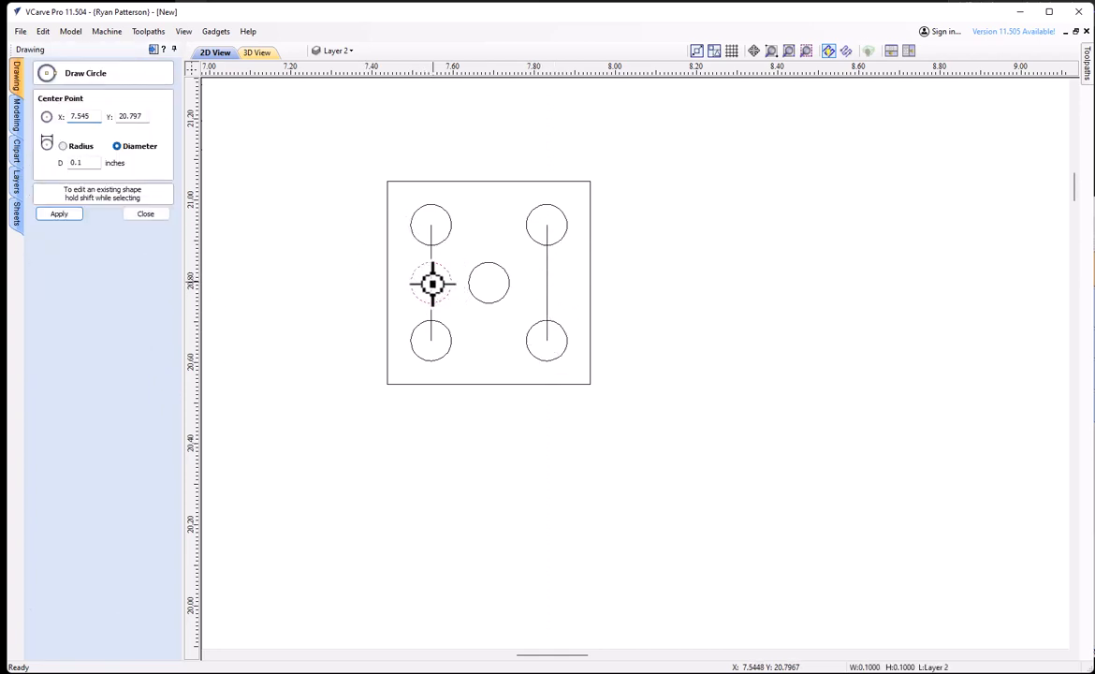
left_click(432, 284)
left_click(546, 283)
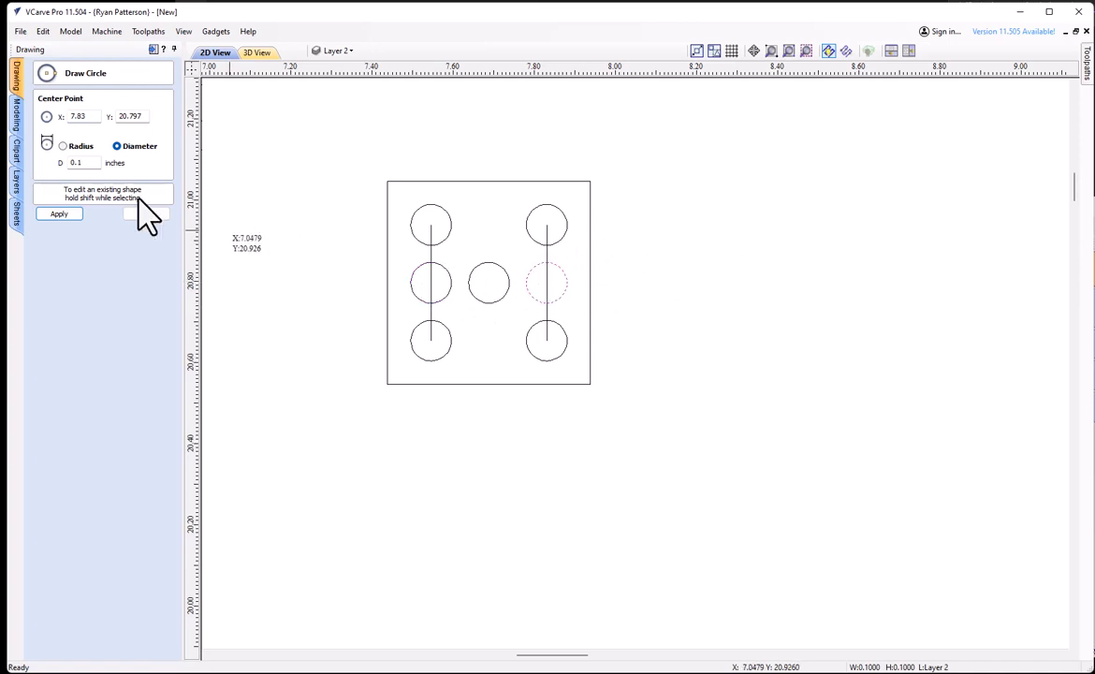
left_click(147, 215)
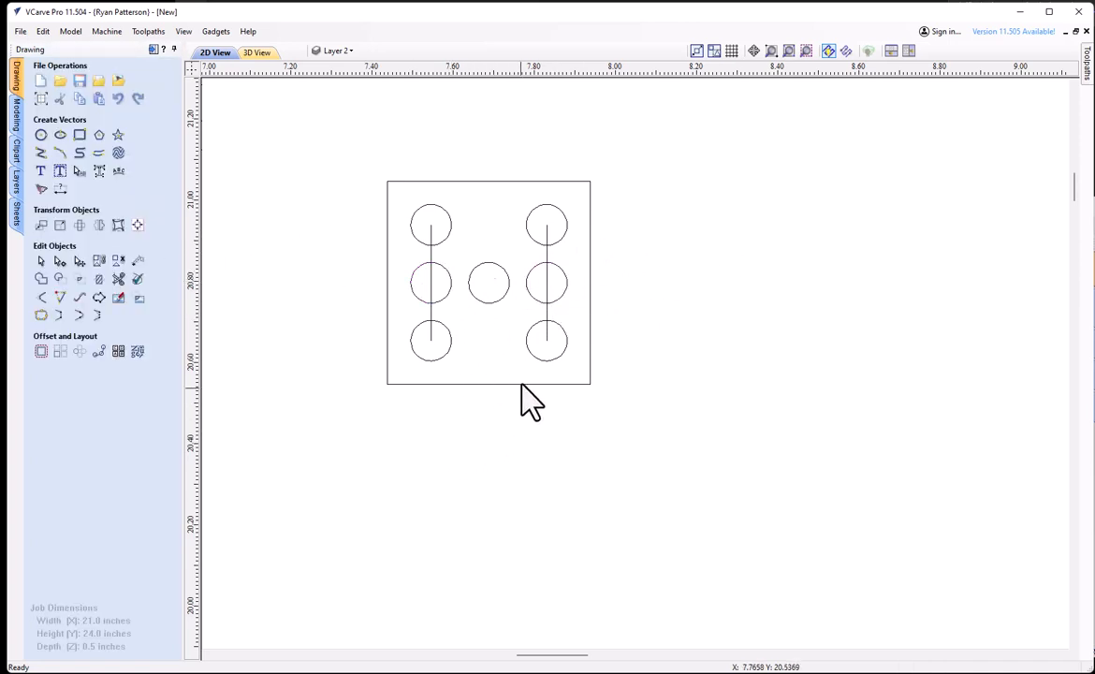
Delete both vertical construction lines from the small square
left_click(546, 253)
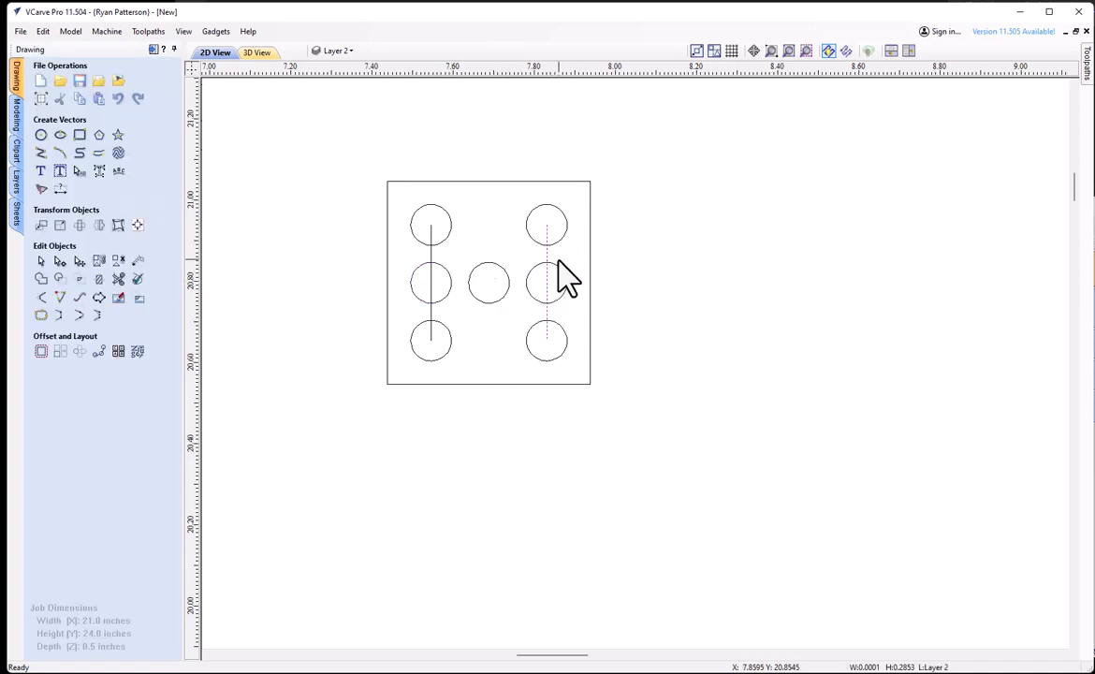
key("Delete")
left_click(431, 254)
key("Delete")
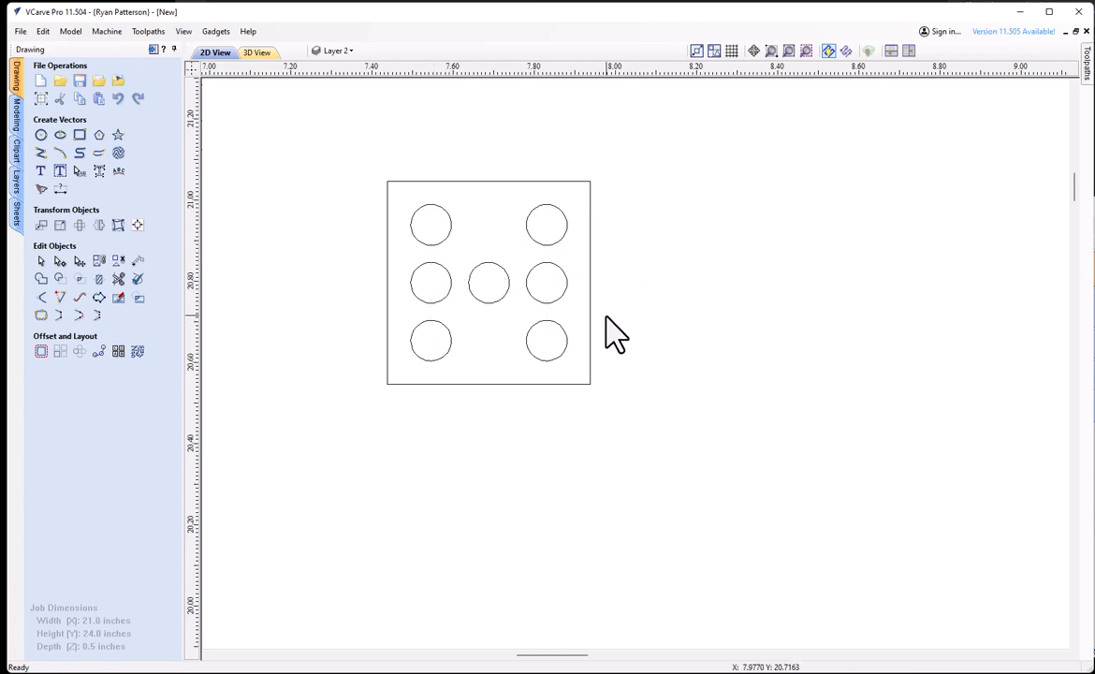
Copy the seven-dot square to its right and remove both outer dot columns, leaving a one-dot face
scroll(607, 333, "down", 2)
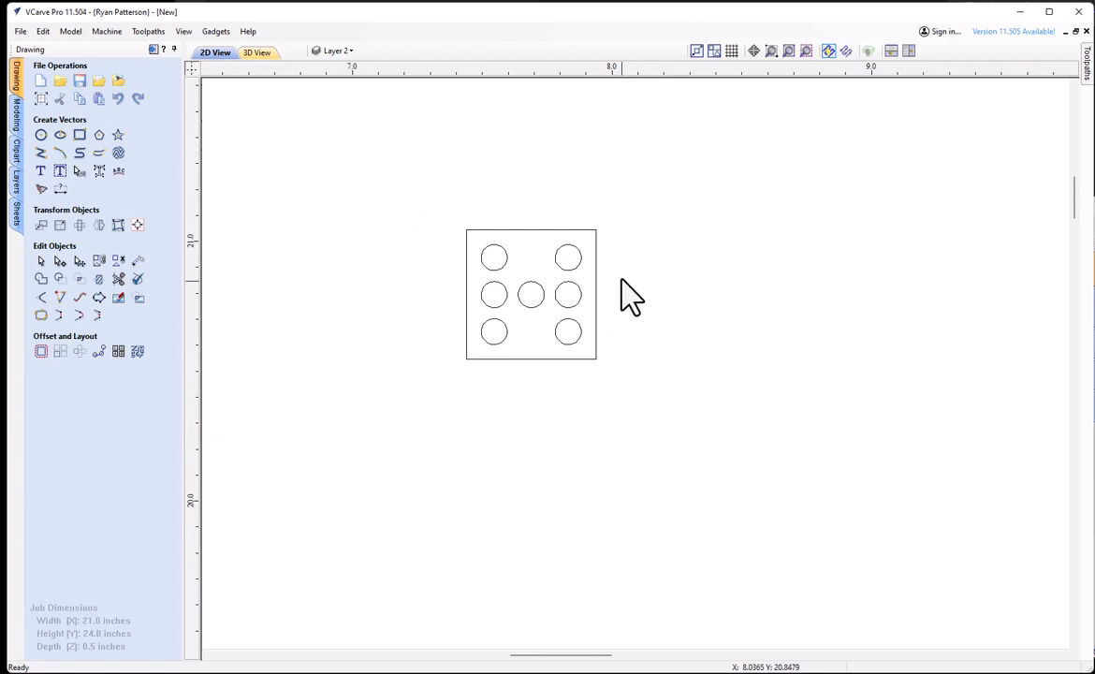
mouse_move(631, 202)
left_mouse_down()
mouse_move(562, 293)
mouse_move(456, 396)
mouse_move(493, 372)
left_mouse_up()
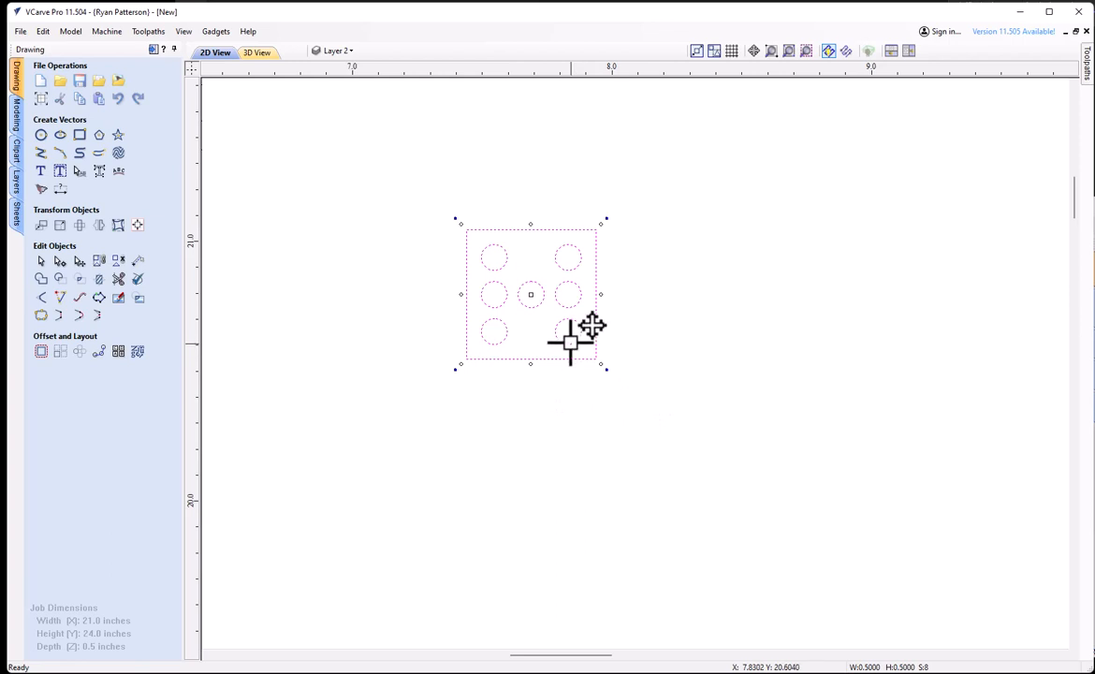
left_click_drag(531, 297, 701, 297)
left_click(697, 479)
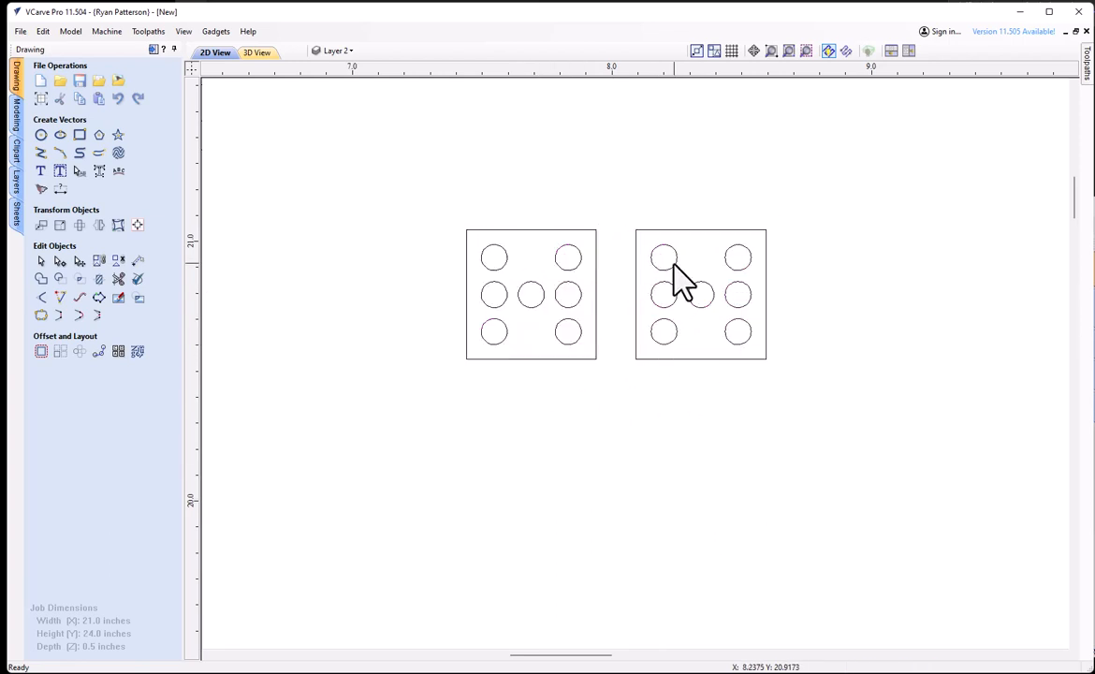
left_click_drag(680, 251, 665, 327)
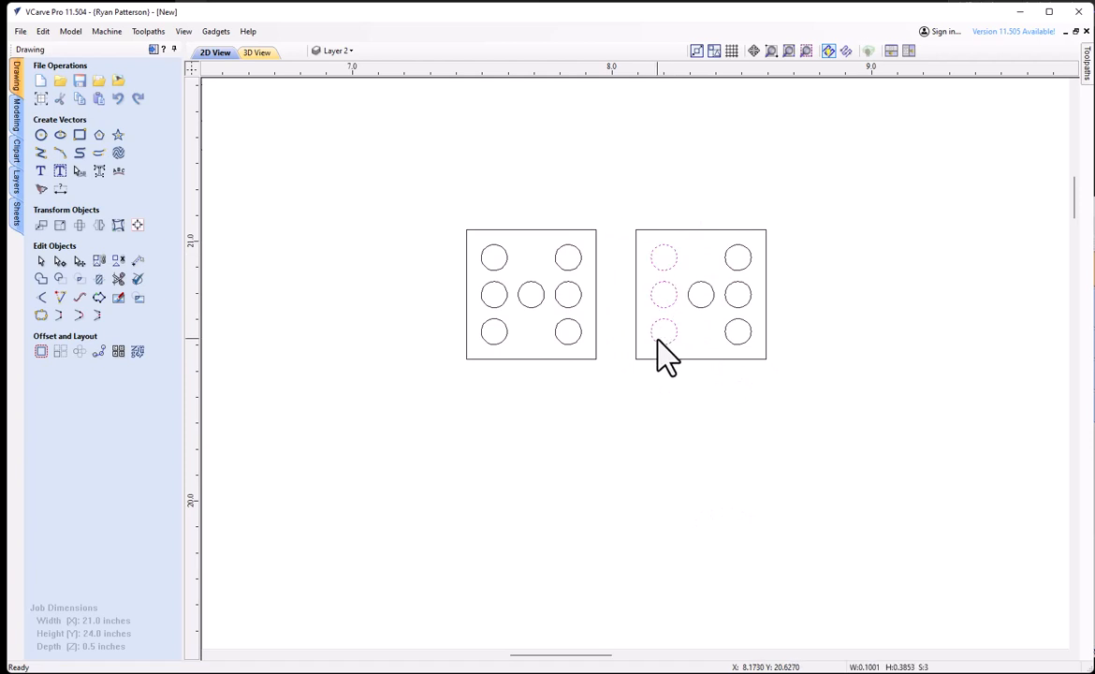
key("Delete")
left_click_drag(747, 246, 732, 343)
key("Delete")
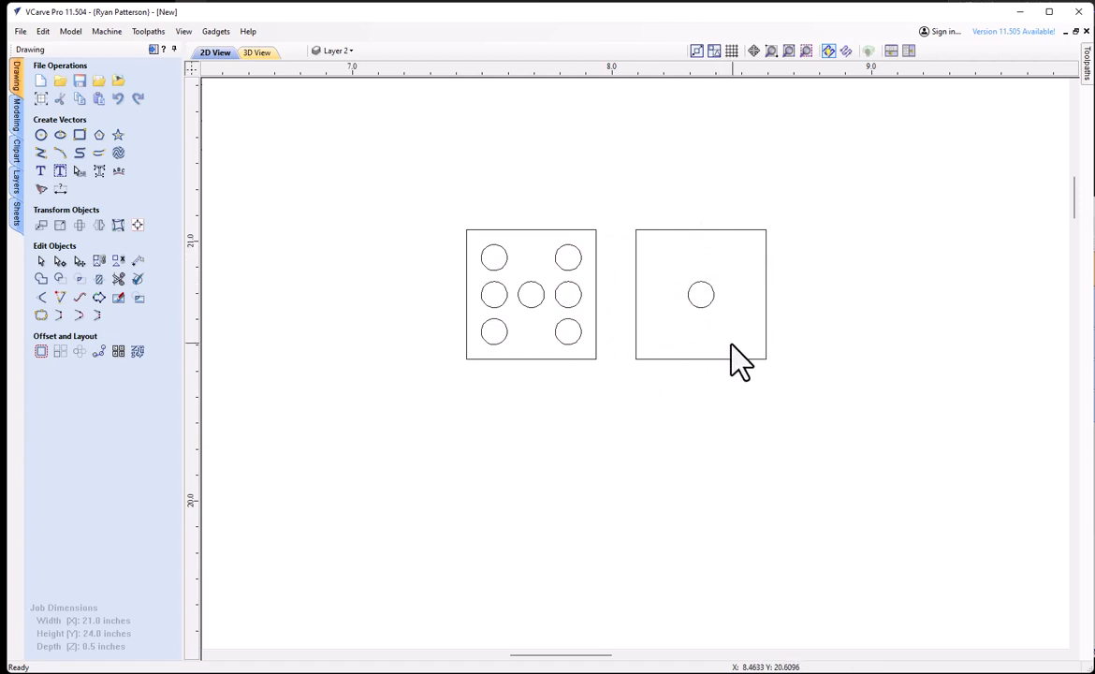
Add another copy of the seven-dot square right of the one-dot face and keep only its upper-left and lower-right dots
left_click_drag(606, 209, 820, 355)
left_click(496, 365)
left_click(846, 488)
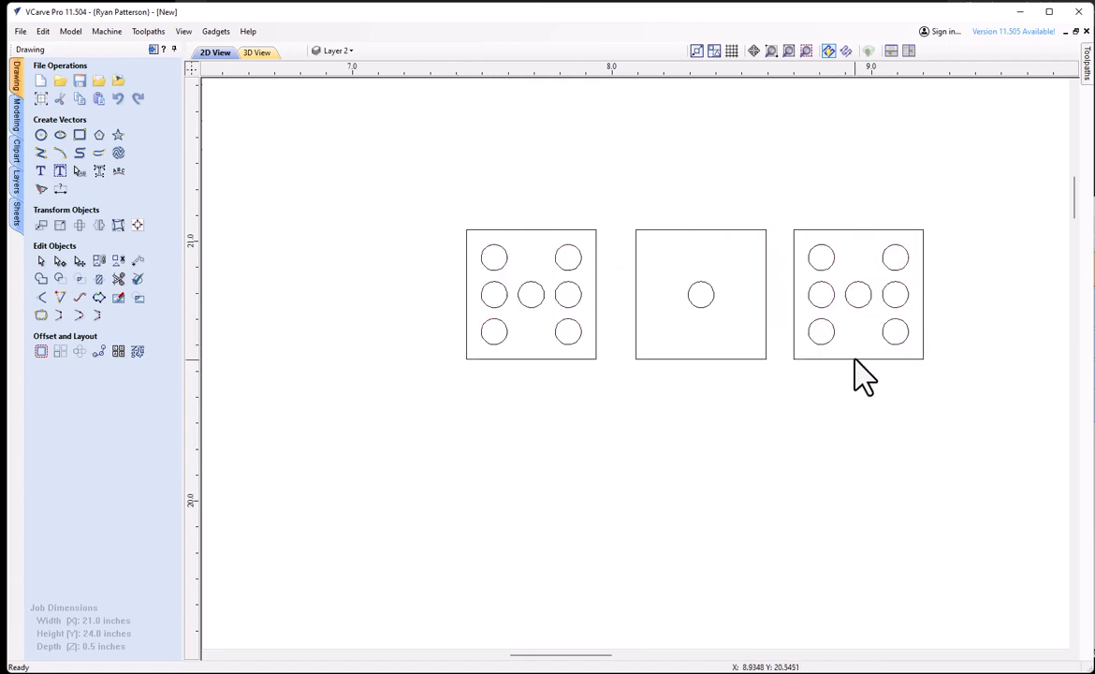
left_click(860, 289)
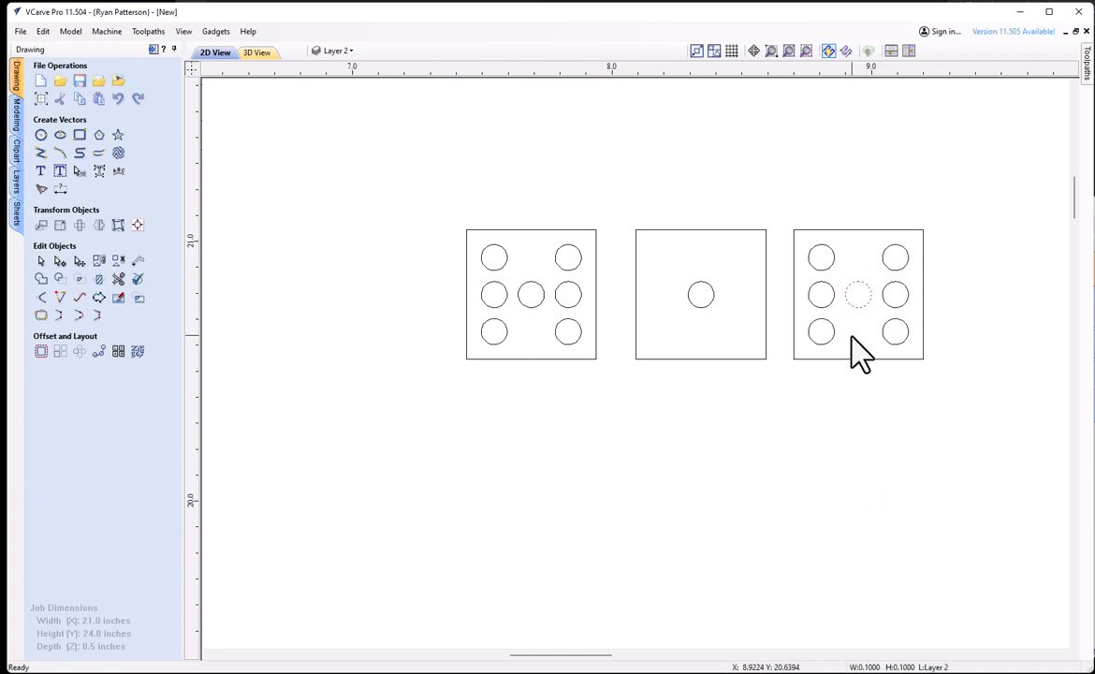
key("Delete")
left_click_drag(905, 244, 811, 332)
key("Delete")
key("Delete")
Copy the seven-dot square into a row below and remove dots to make three-, four-, five- and six-dot faces
left_click_drag(561, 197, 453, 389)
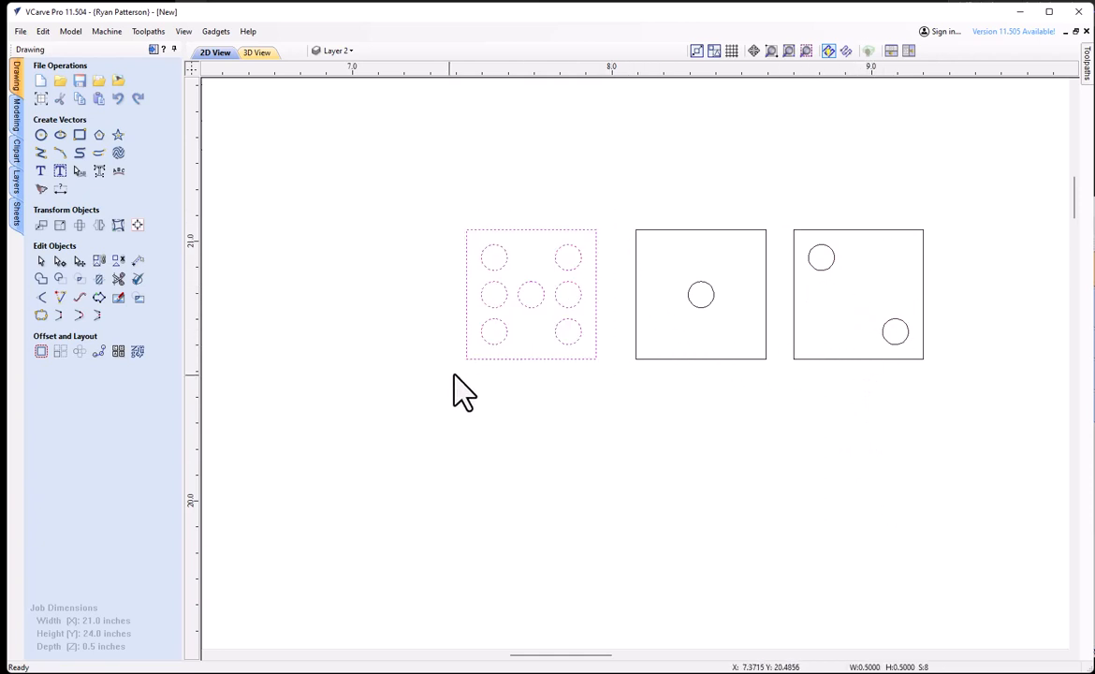
left_click(500, 318)
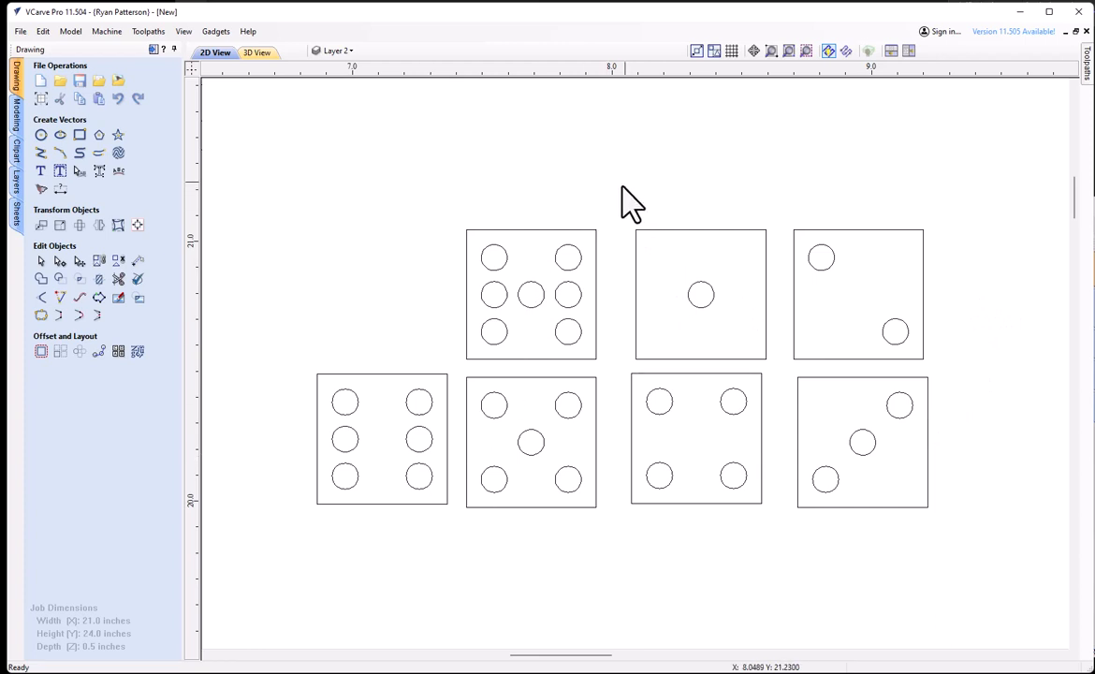
Move the seven-dot master square outside the board outline, above its upper-left corner
left_click_drag(619, 192, 305, 123)
scroll(487, 314, "down", 5)
left_click(501, 298)
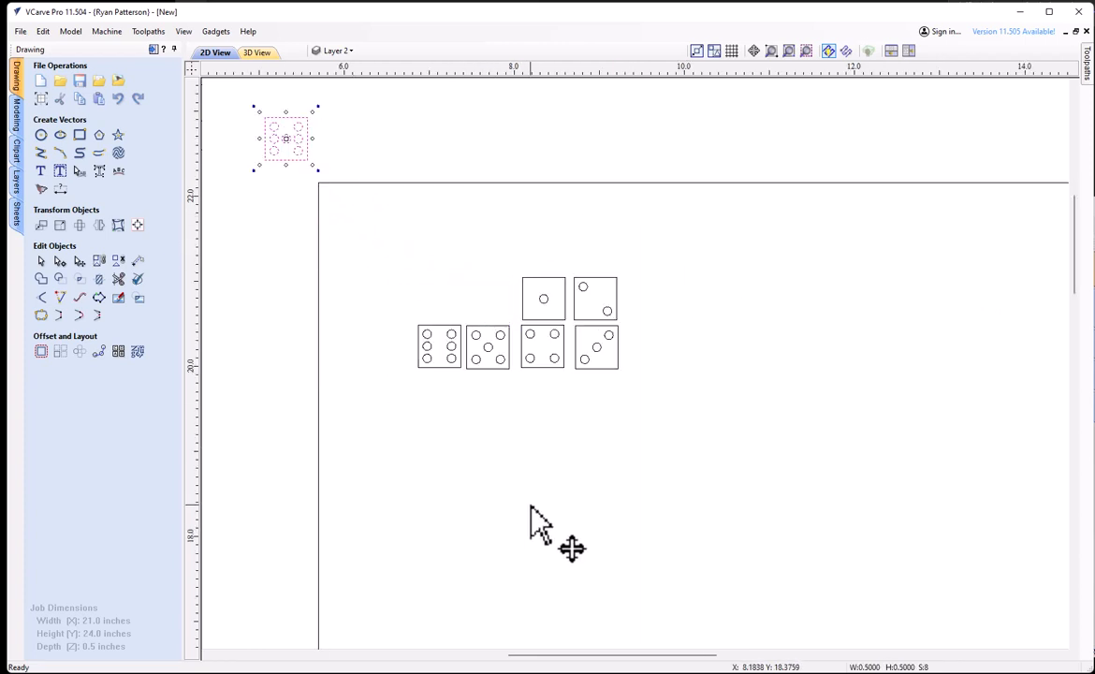
left_click(578, 474)
Move all six dice faces together outside the board outline, to the left of its upper part
scroll(581, 468, "down", 3)
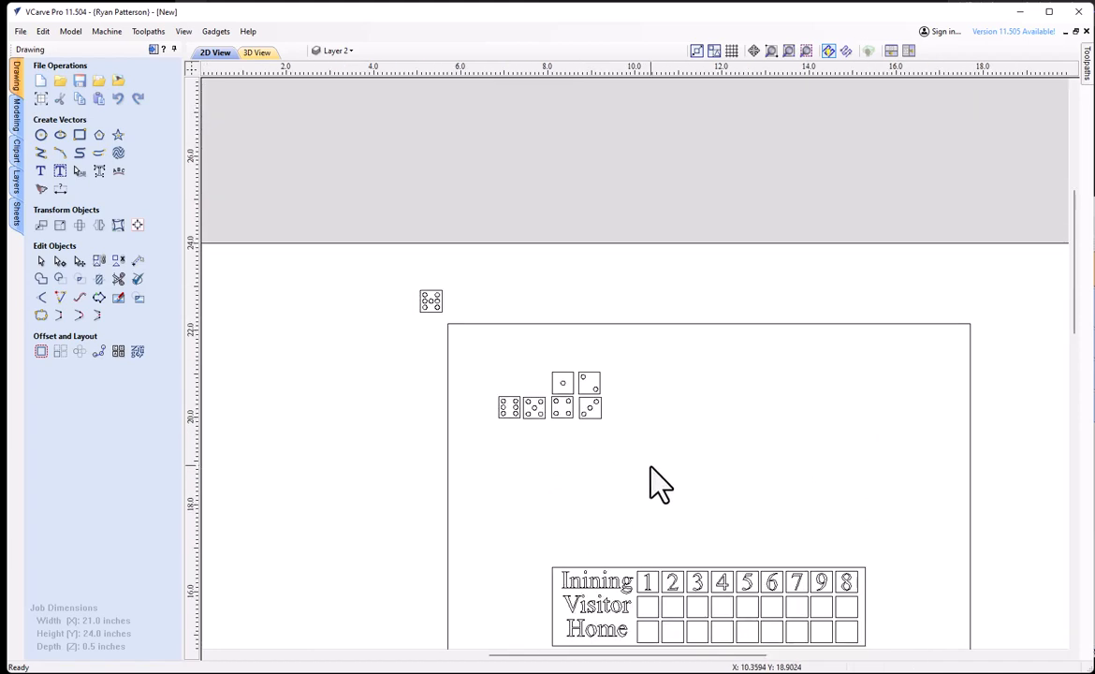
middle_click_drag(652, 468, 655, 358)
left_click_drag(629, 244, 501, 323)
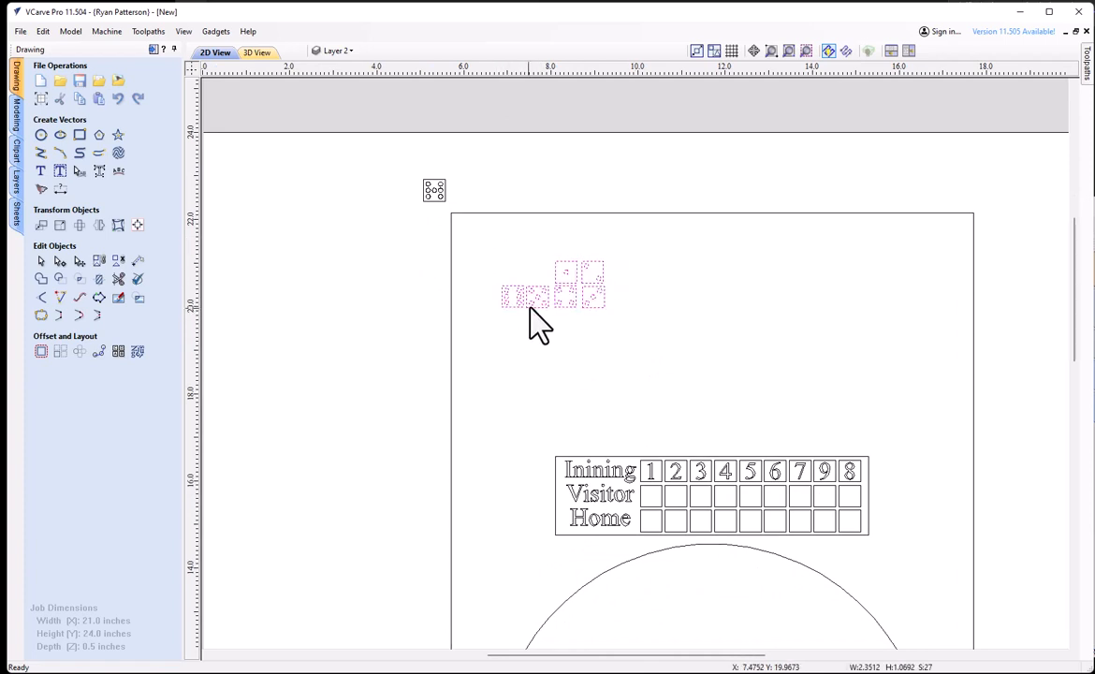
left_click_drag(550, 294, 357, 300)
left_click(333, 371)
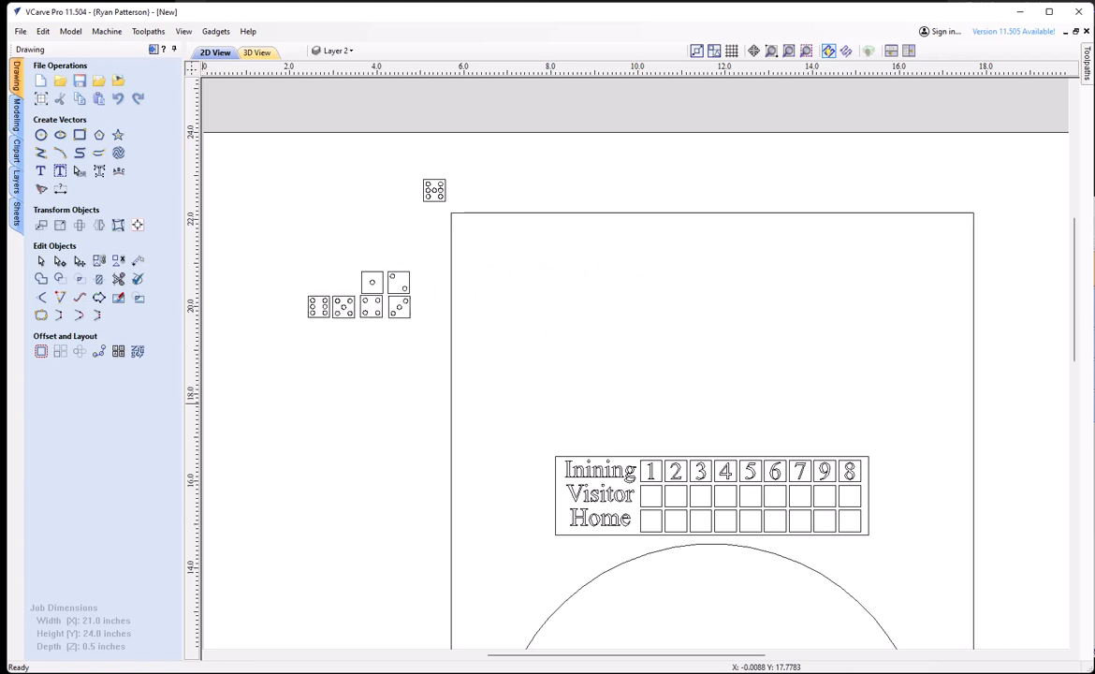
Check the dice chart of BaseBall.png in Snagit Editor and place two one-dot faces side by side inside the board outline's upper-left corner
left_click_drag(2, 79, 738, 133)
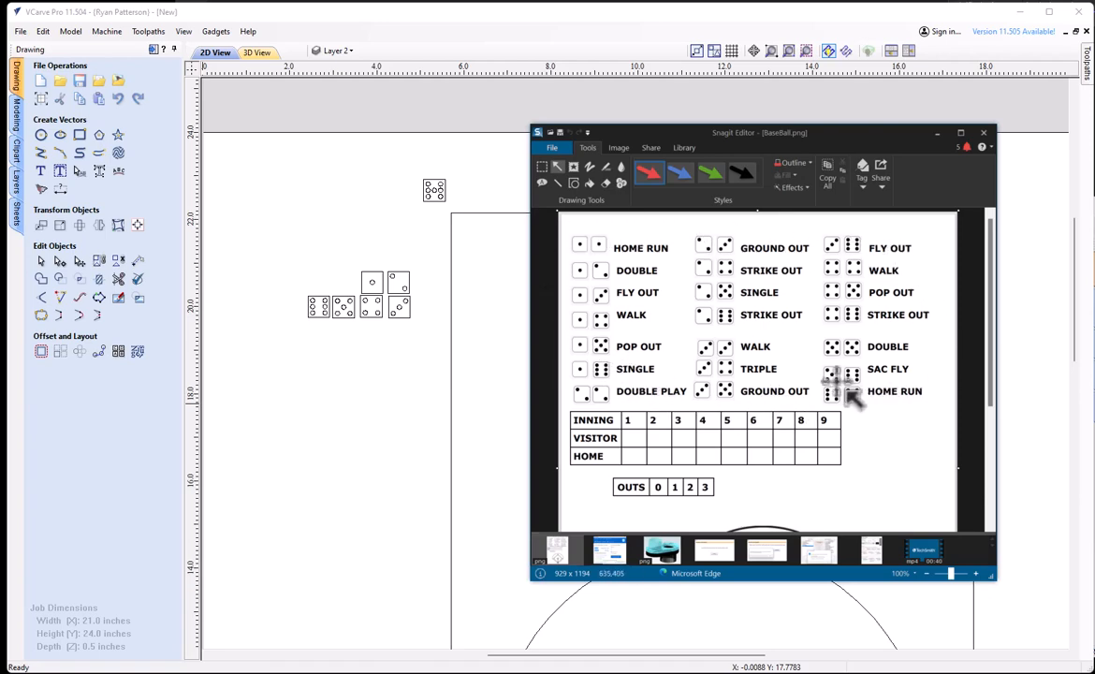
left_click_drag(827, 144, 0, 290)
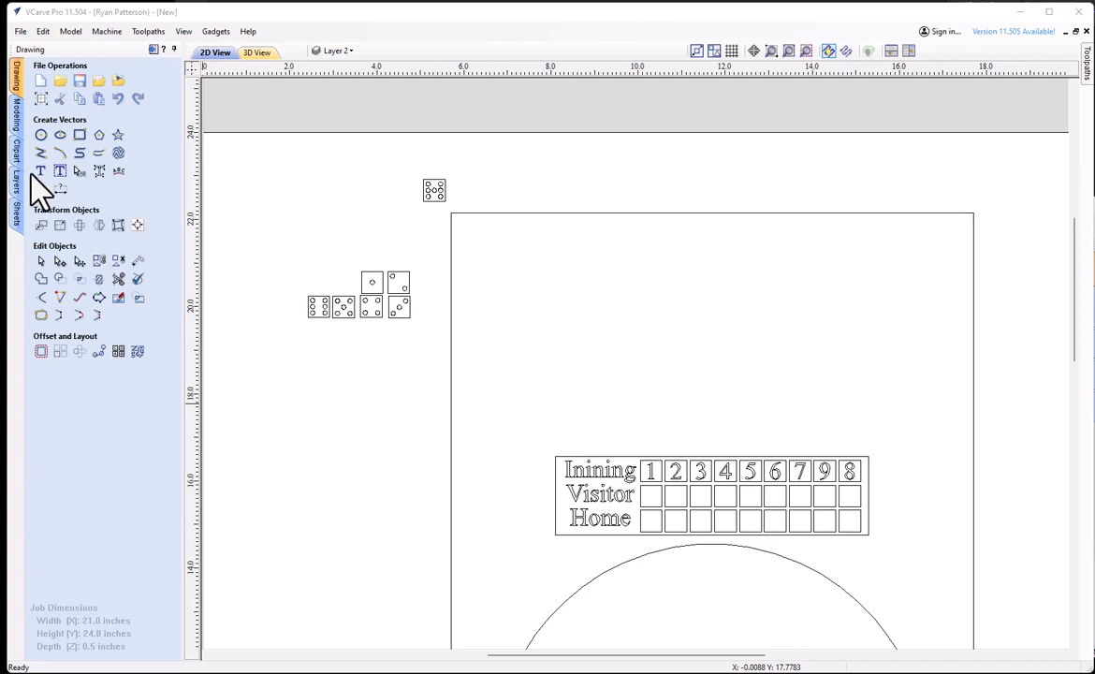
left_click(361, 290)
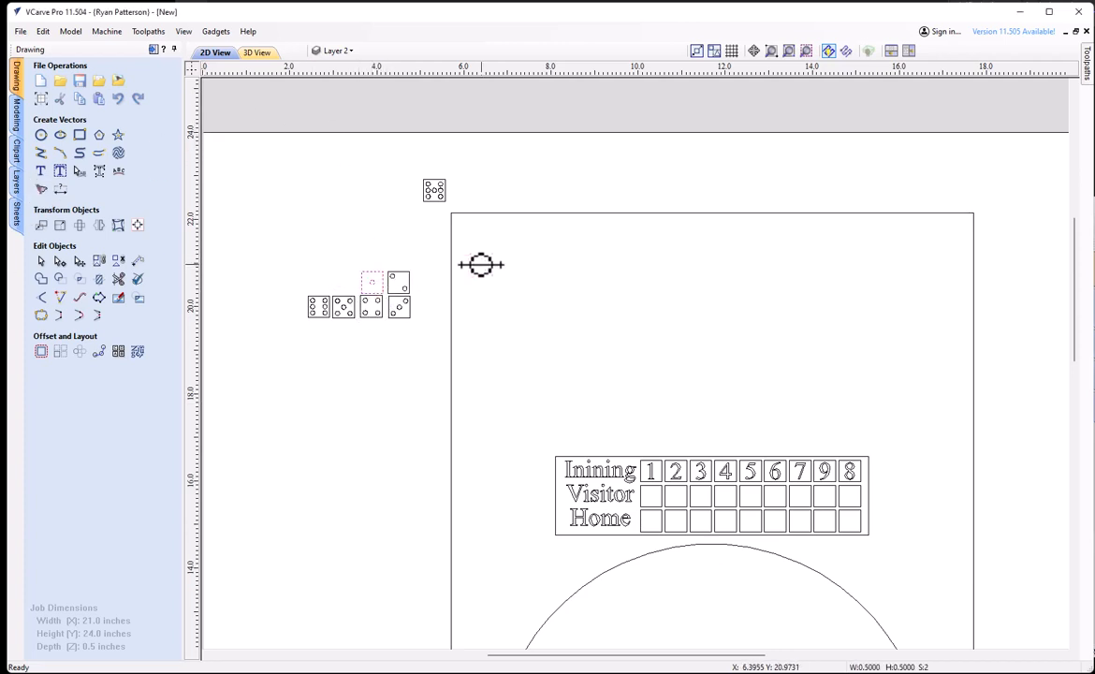
left_click_drag(498, 249, 499, 248)
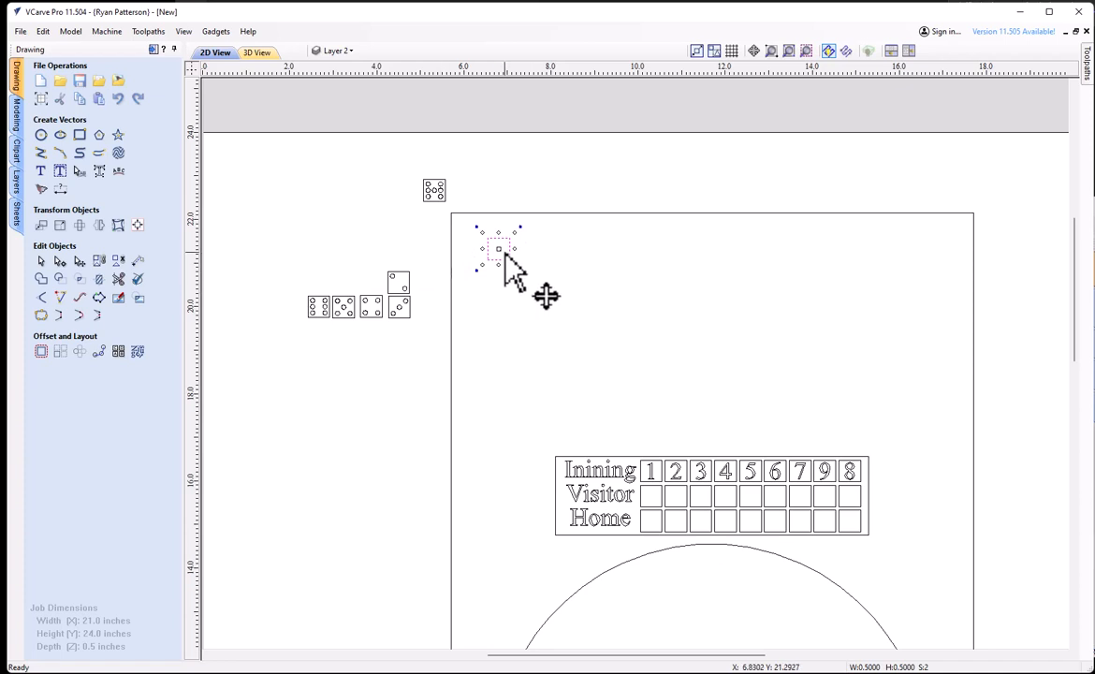
scroll(510, 253, "up", 2)
left_click_drag(496, 270, 525, 266)
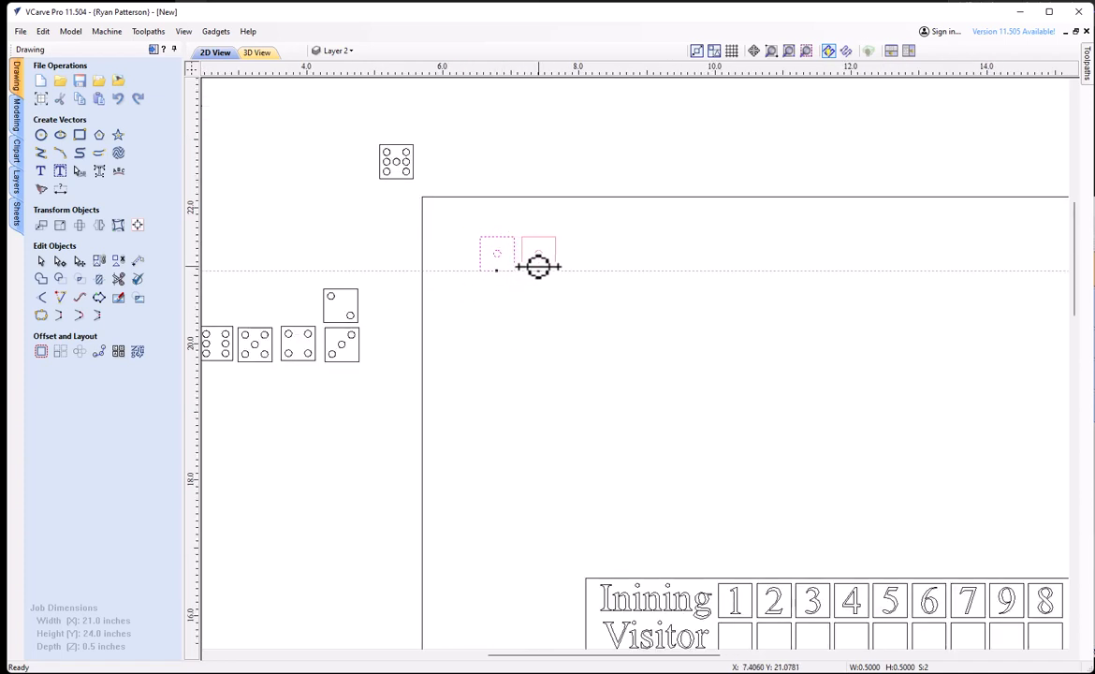
left_click_drag(538, 267, 538, 267)
left_click(534, 290)
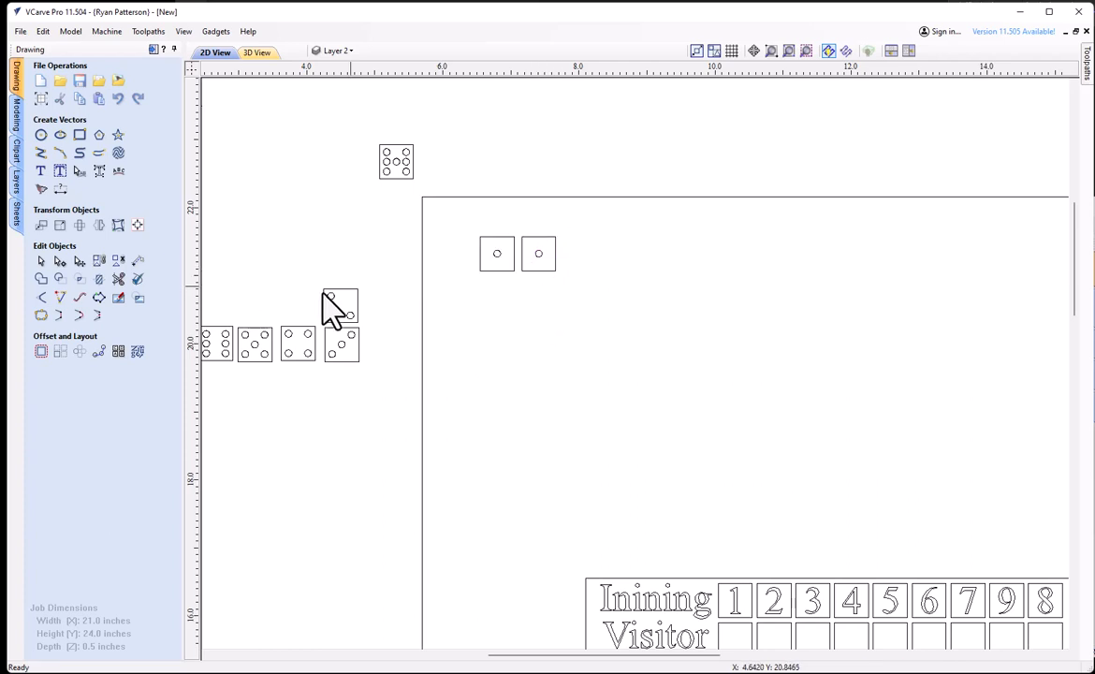
Add the text HOME RUN beside the two one-dot dice faces and shrink it to a height of about 0.23 inches
left_click(40, 172)
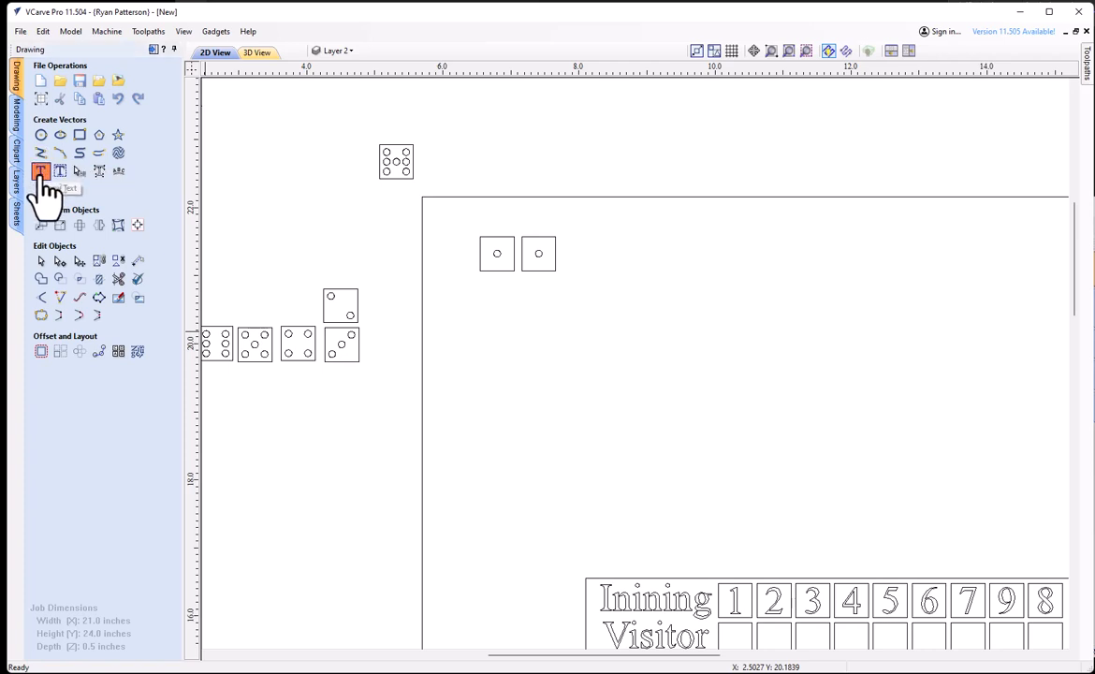
left_click(569, 265)
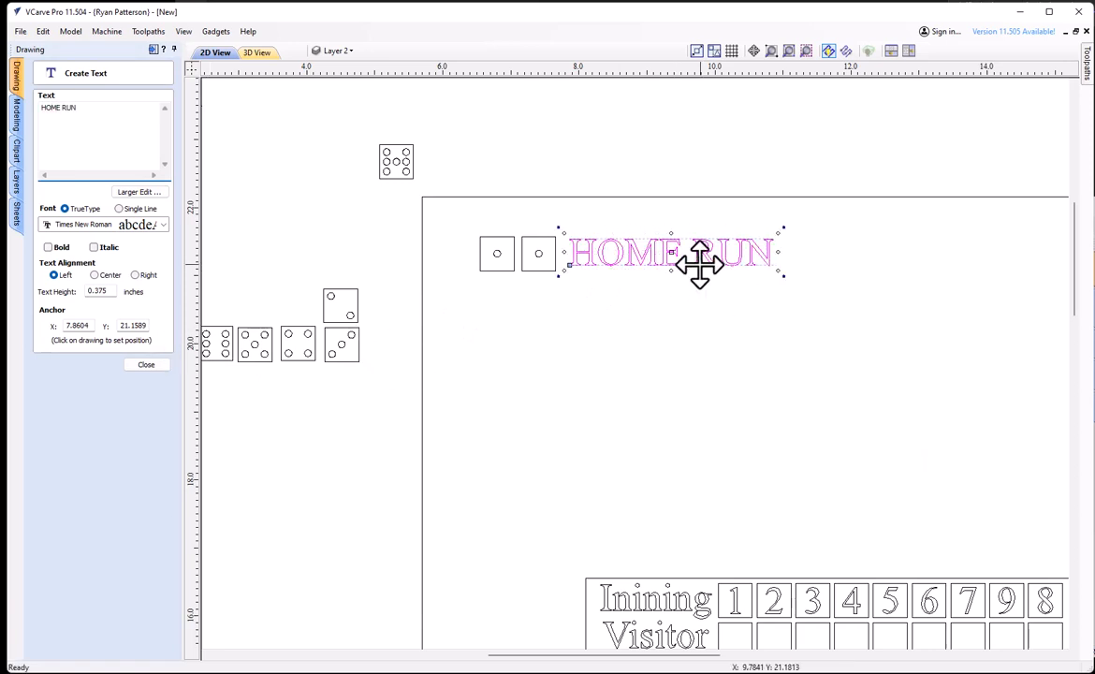
left_click_drag(778, 234, 650, 235)
scroll(613, 269, "up", 3)
left_click(742, 409)
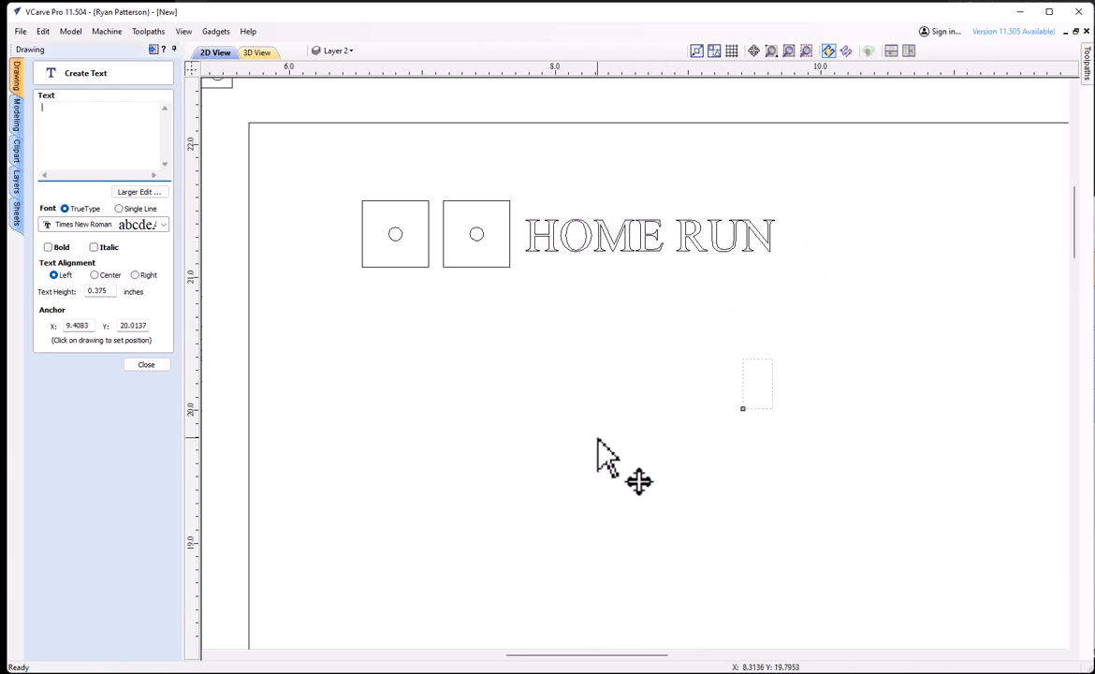
left_click(146, 364)
scroll(510, 367, "down", 4)
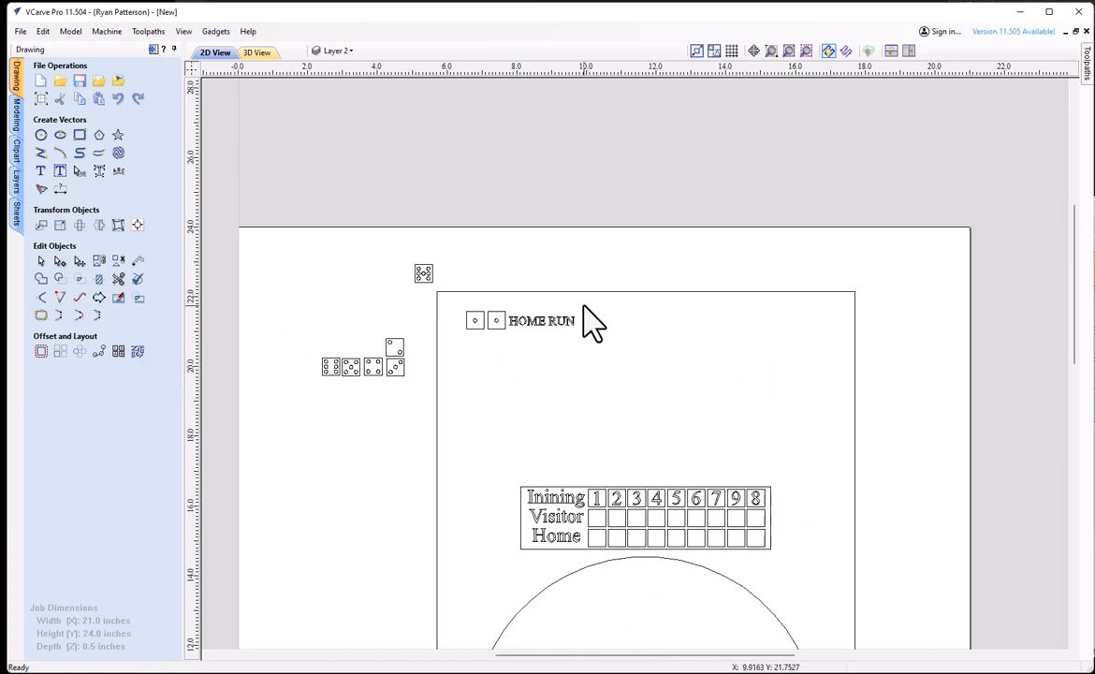
left_click_drag(580, 304, 450, 355)
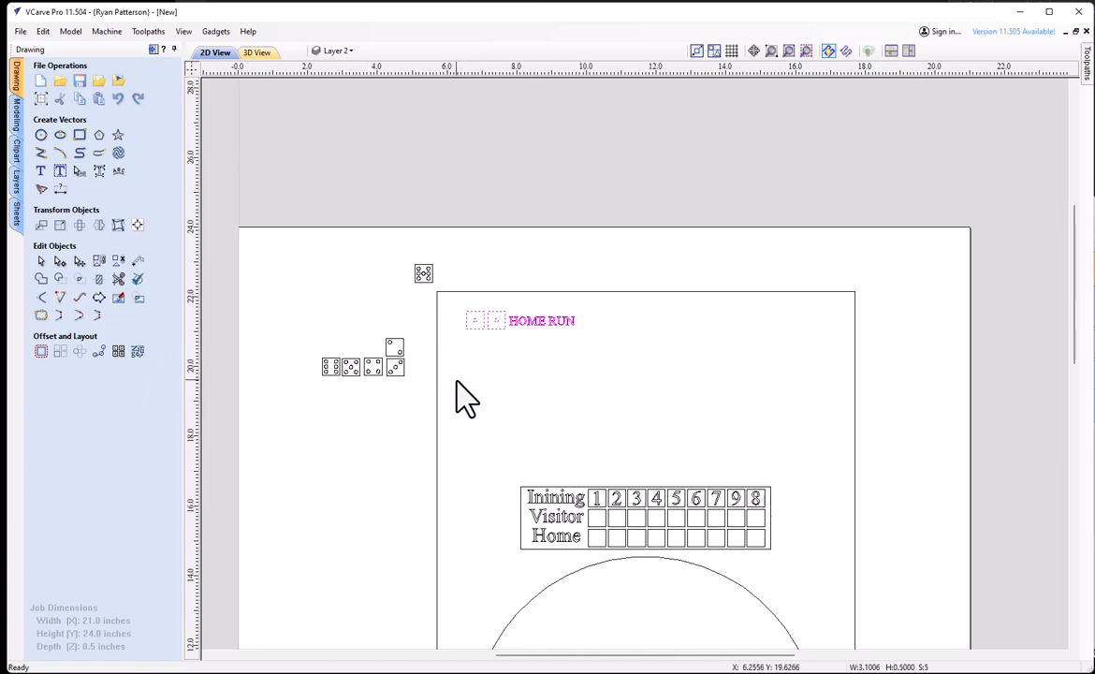
left_click(515, 322)
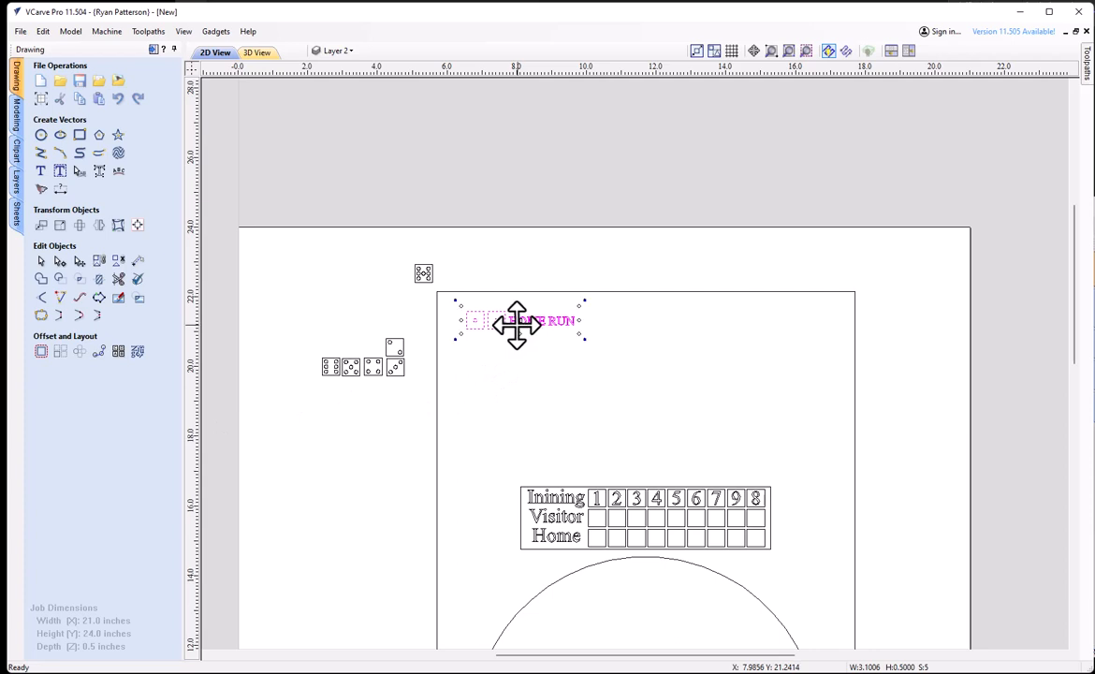
left_click_drag(513, 320, 513, 343, "ctrl")
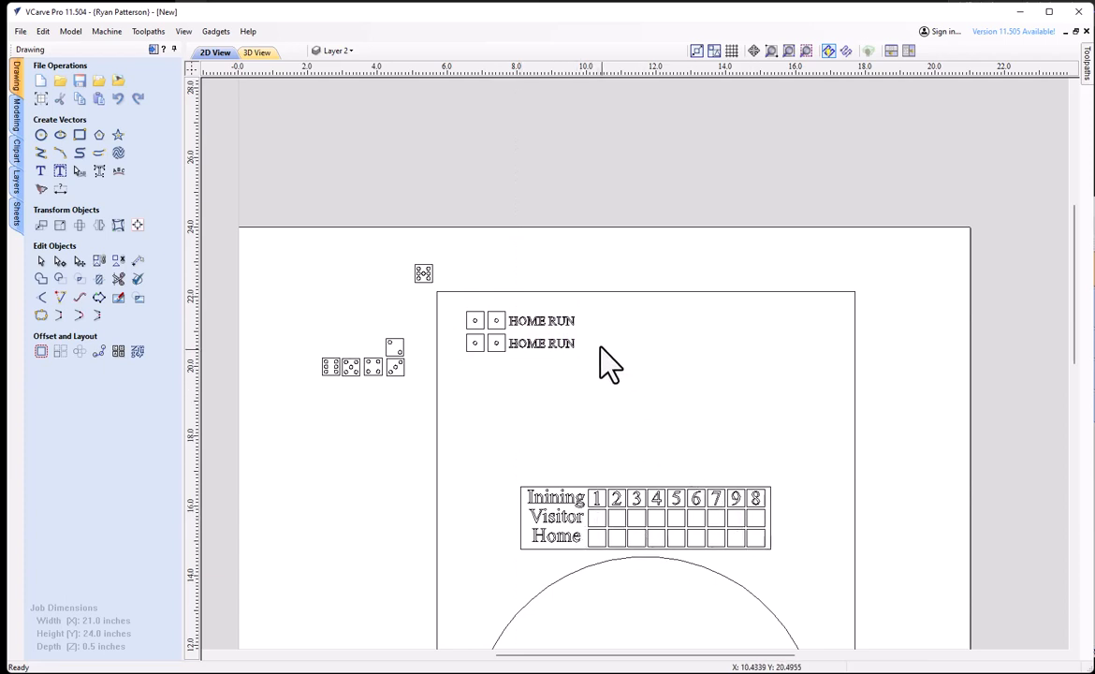
left_click_drag(588, 336, 459, 373)
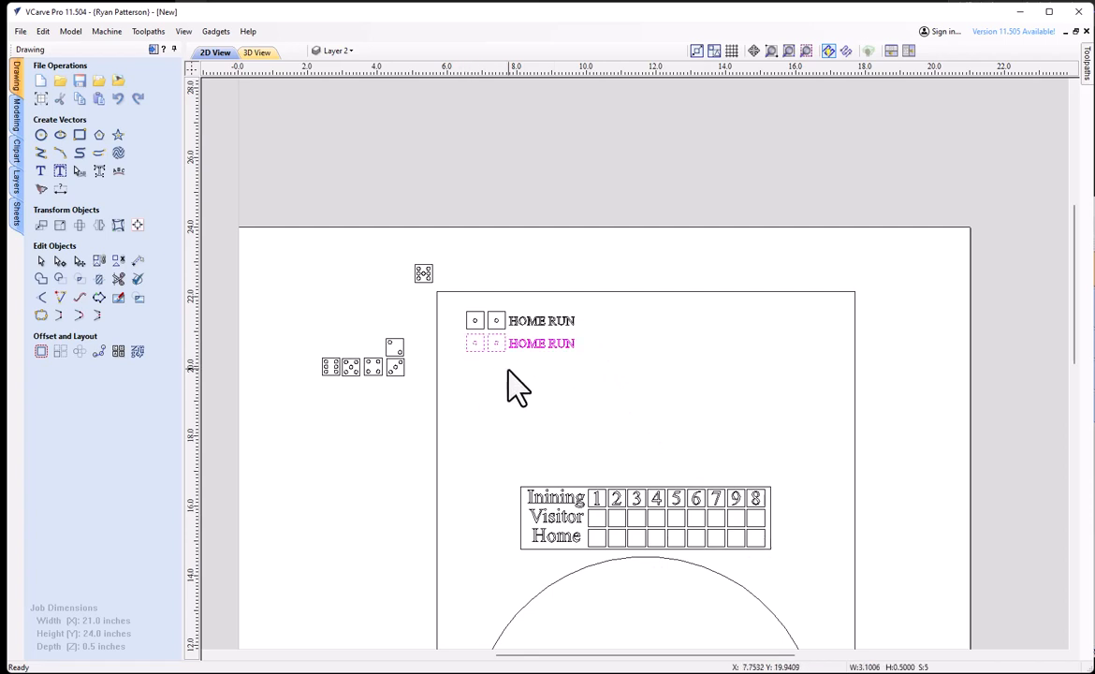
key("Delete")
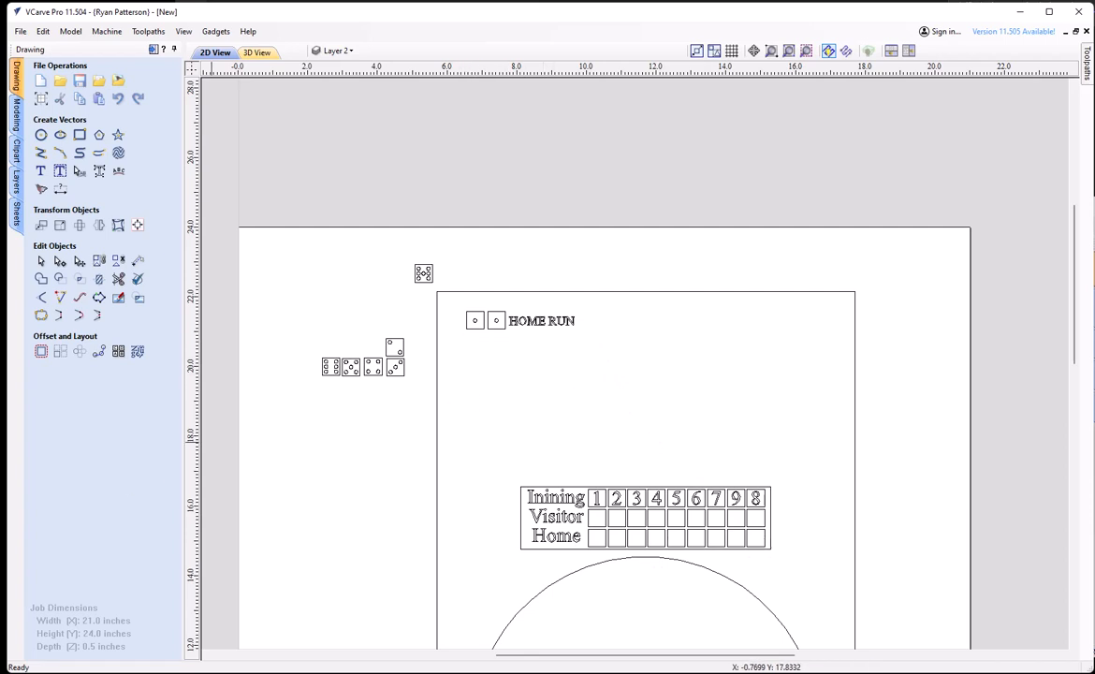
Check the dice chart of BaseBall.png in Snagit Editor and array-copy the HOME RUN dice row into 7 rows and 3 columns with an X gap of 0.25
left_click_drag(0, 213, 437, 197)
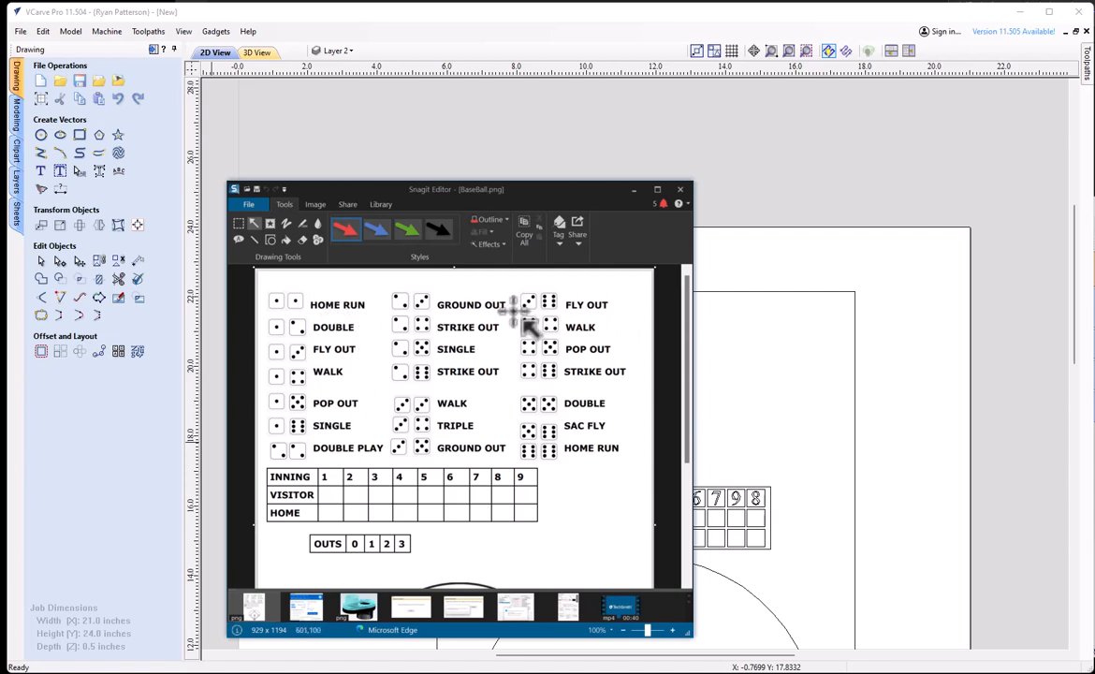
left_click_drag(550, 211, 0, 281)
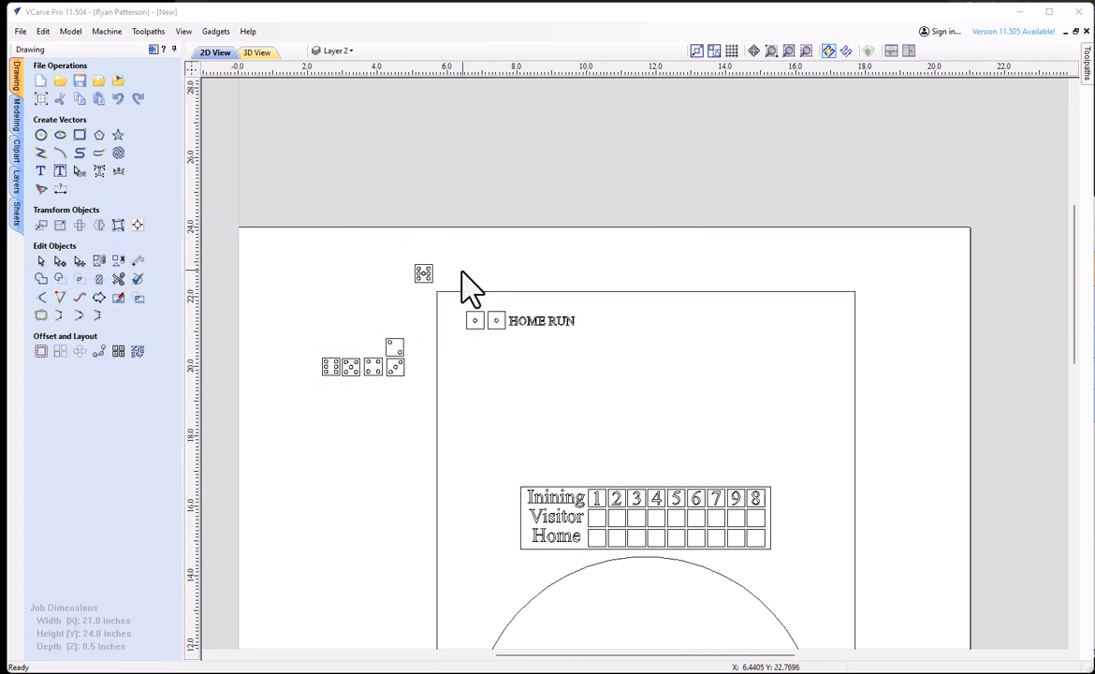
left_click_drag(464, 288, 603, 379)
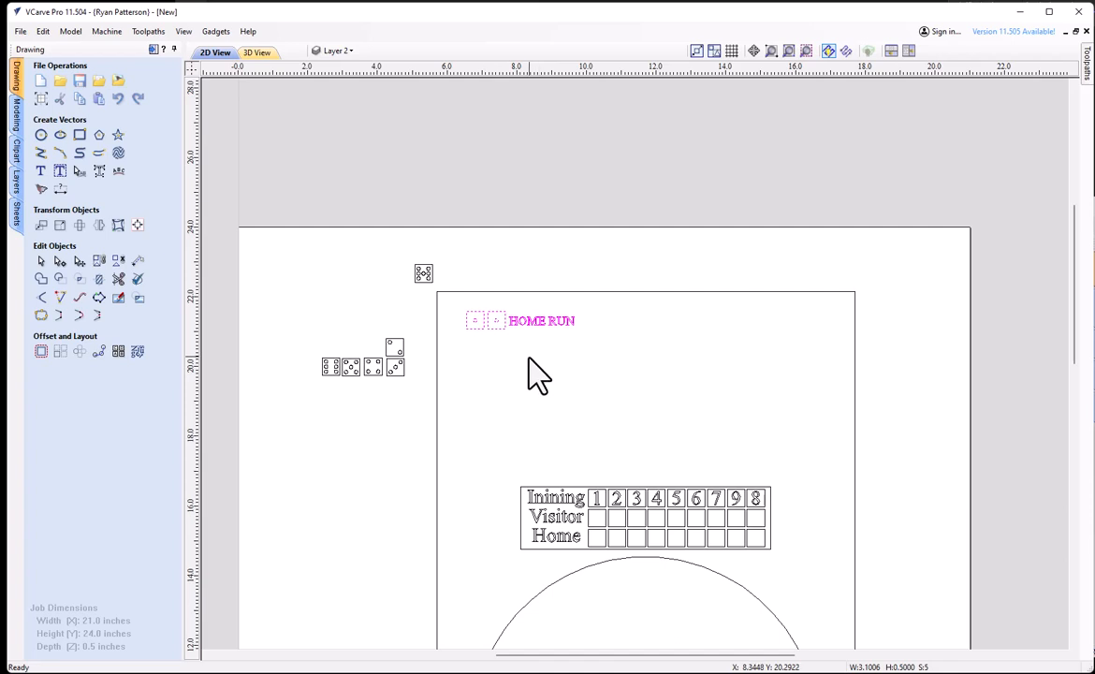
left_click_drag(460, 293, 608, 376)
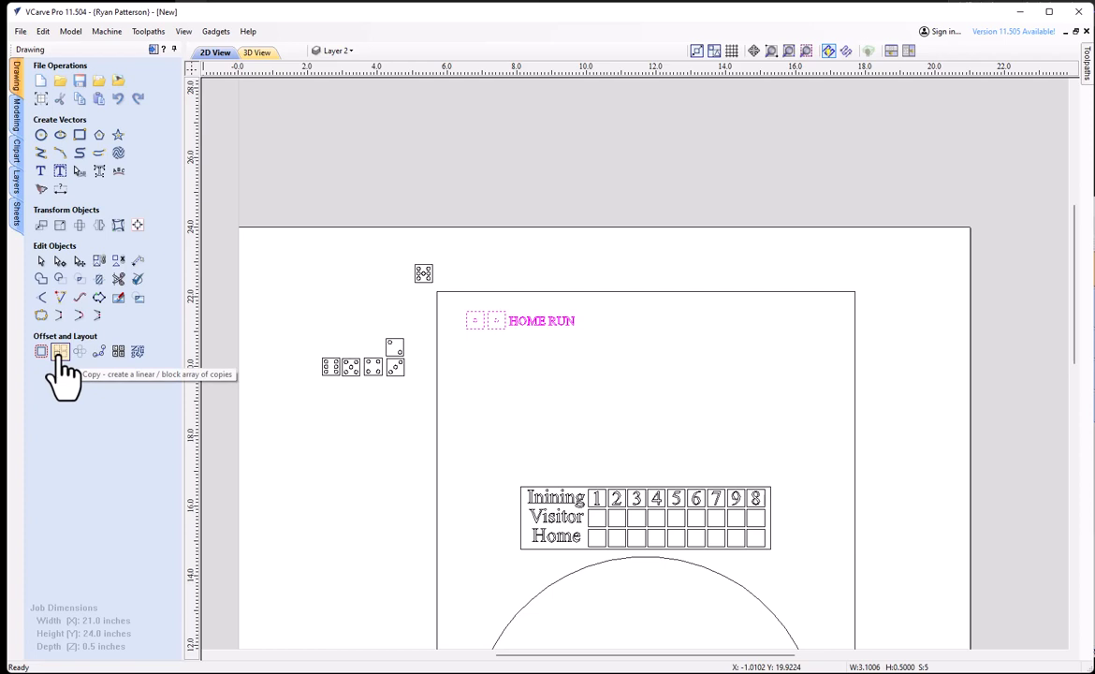
left_click(59, 353)
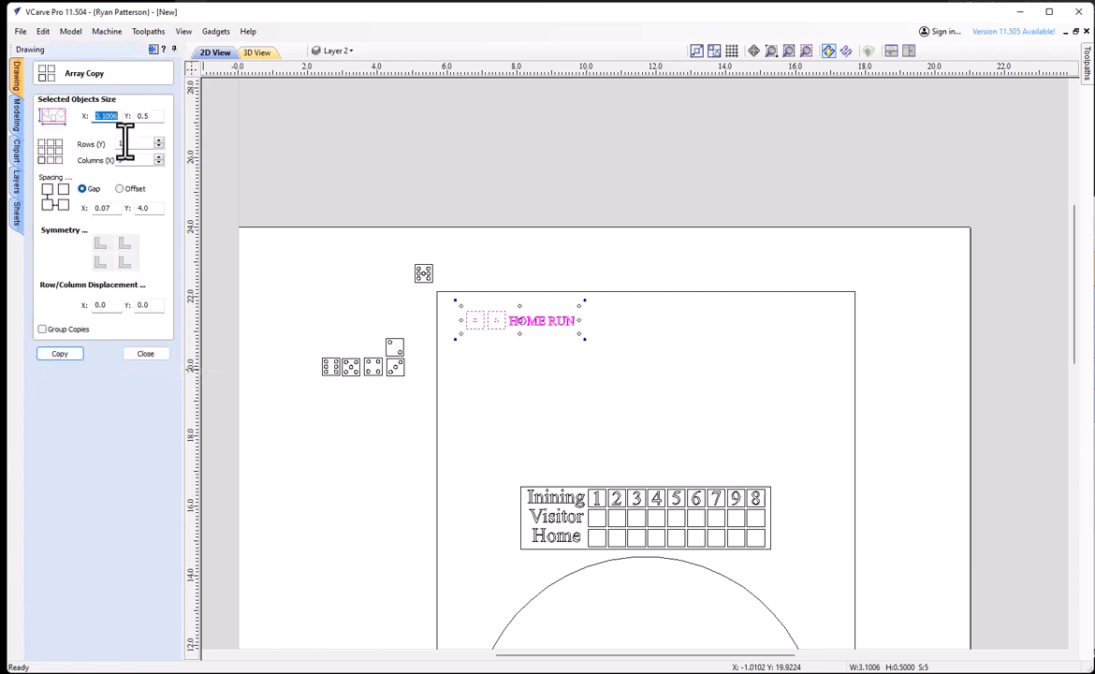
left_click(126, 143)
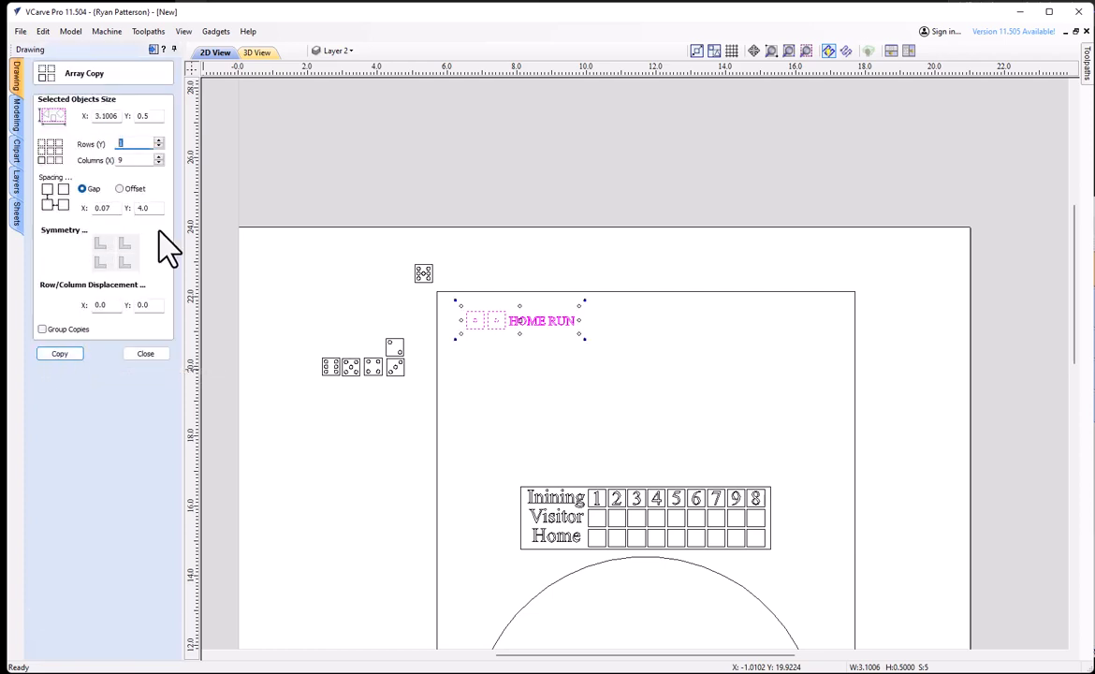
left_click(127, 160)
left_click(94, 208)
left_click(65, 355)
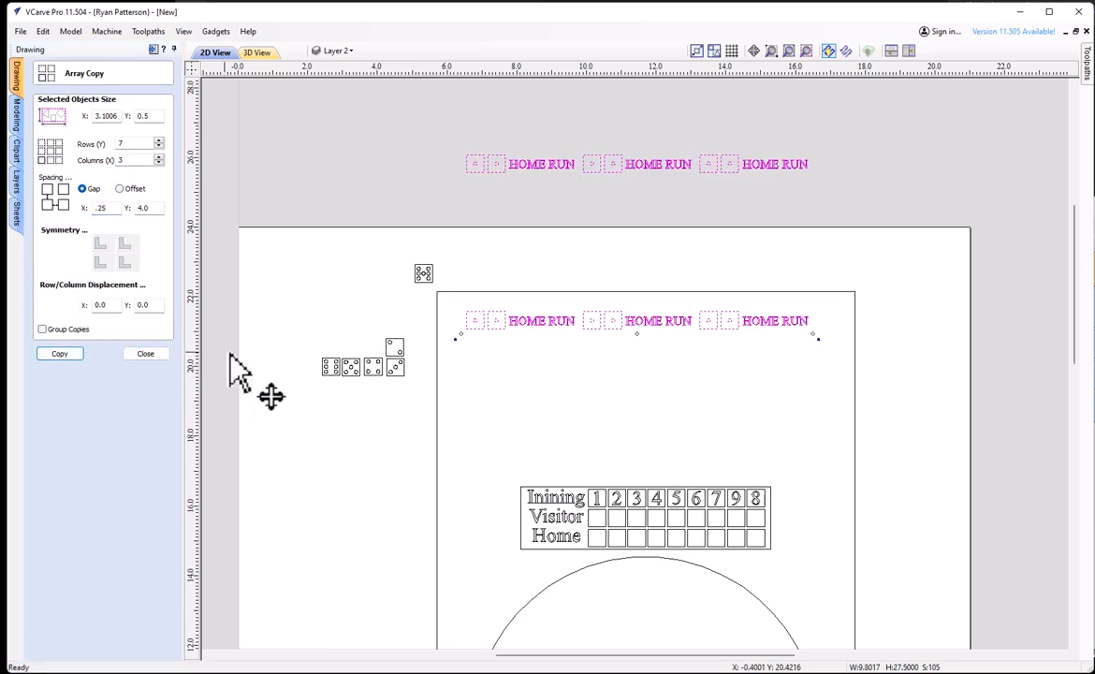
Undo the array copy and create it again with a Y gap of 0.25
scroll(285, 369, "down", 2)
scroll(375, 325, "down", 1)
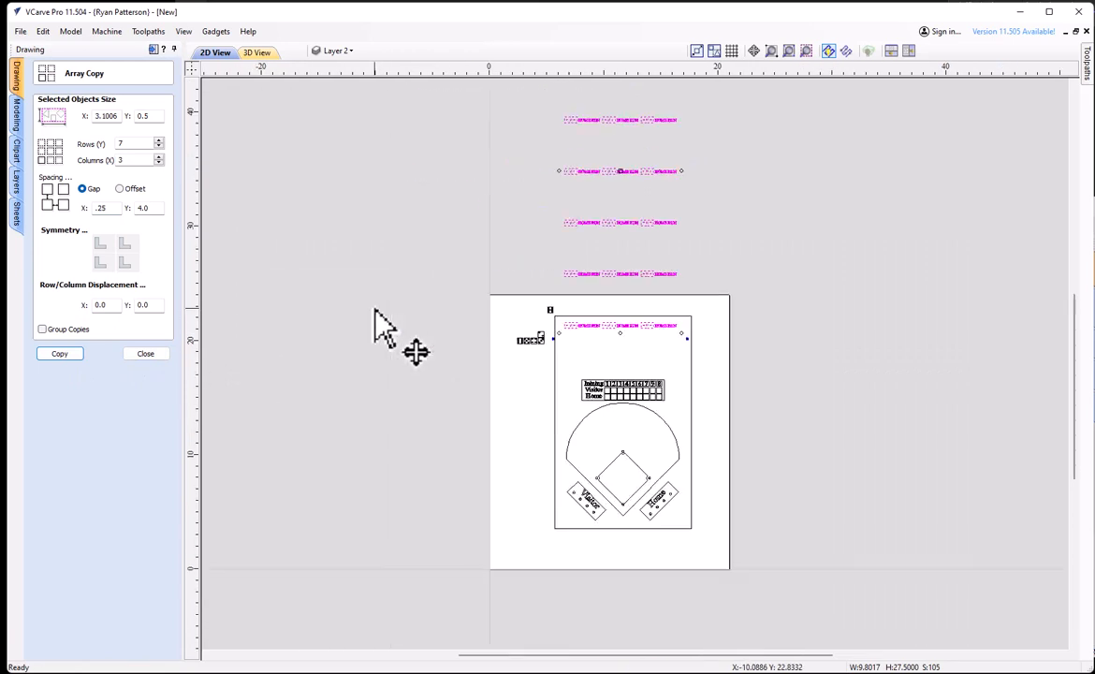
scroll(655, 244, "down", 1)
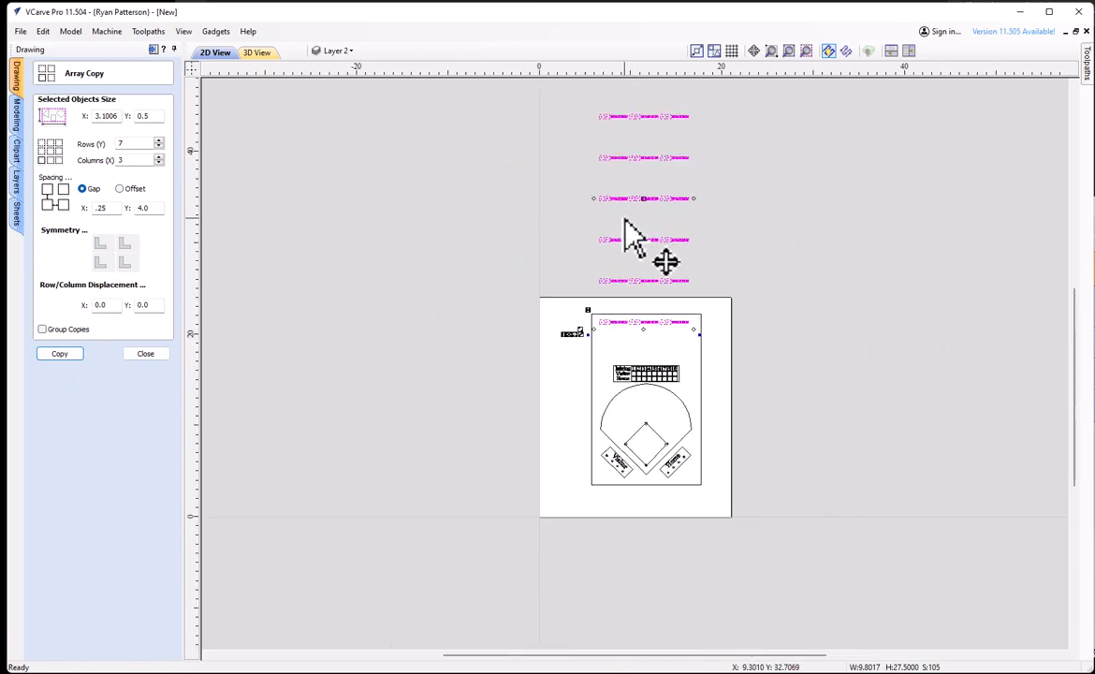
key("ctrl+z")
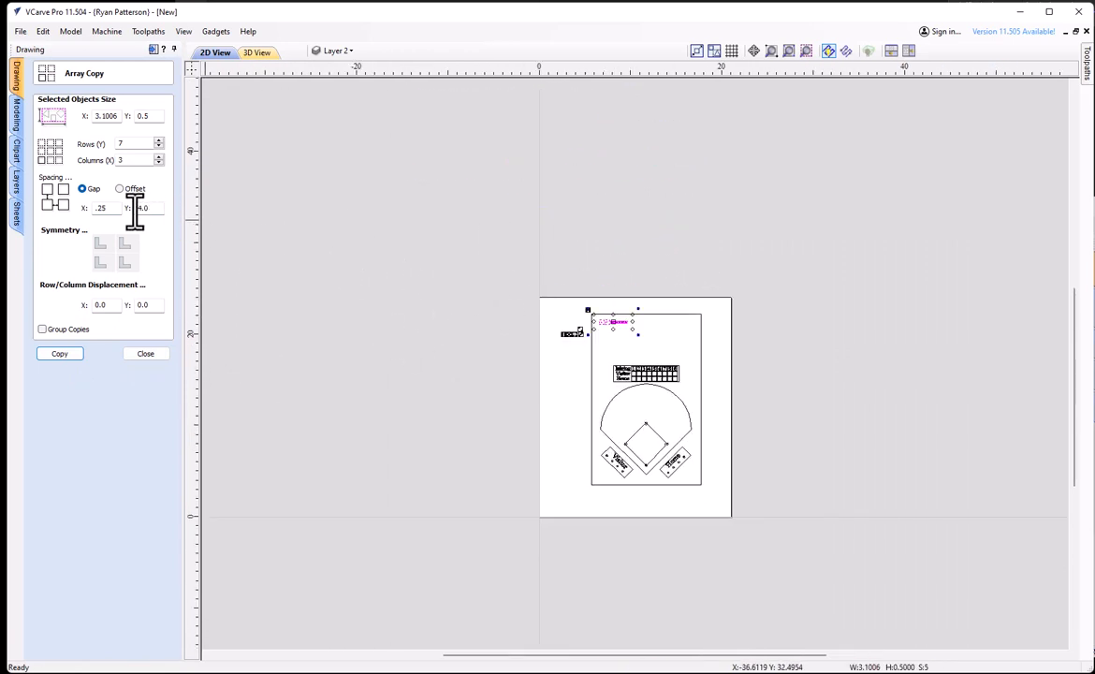
left_click_drag(152, 208, 124, 214)
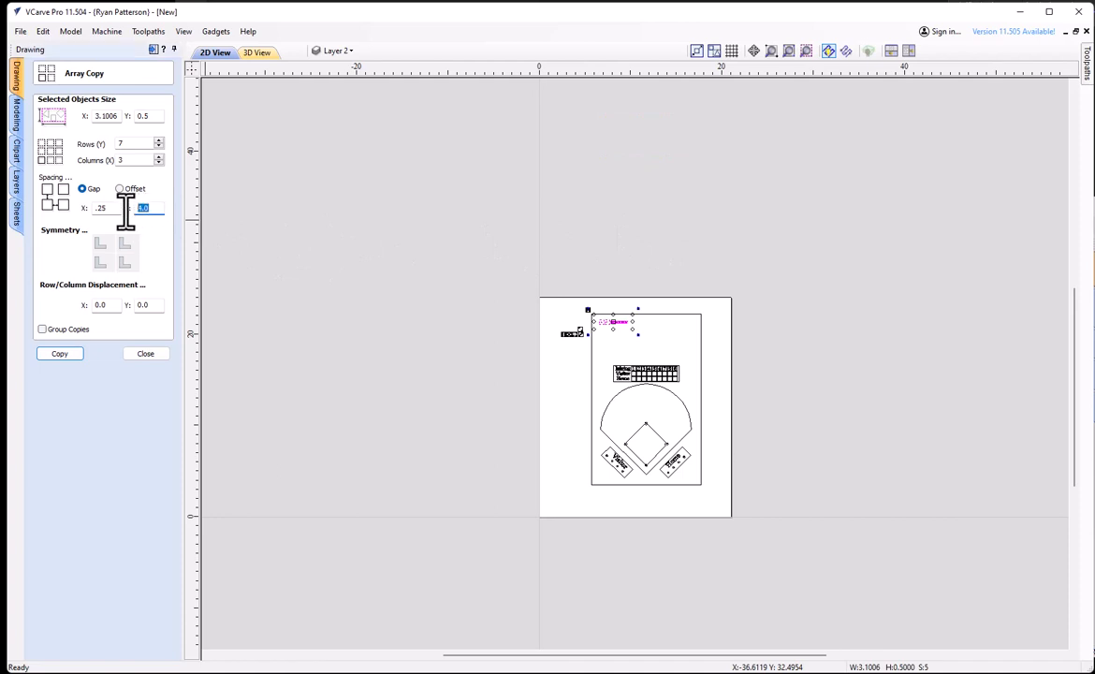
type(".25")
left_click(58, 354)
Move the whole array of dice rows down inside the board outline, just above the scoreboard
scroll(684, 285, "up", 5)
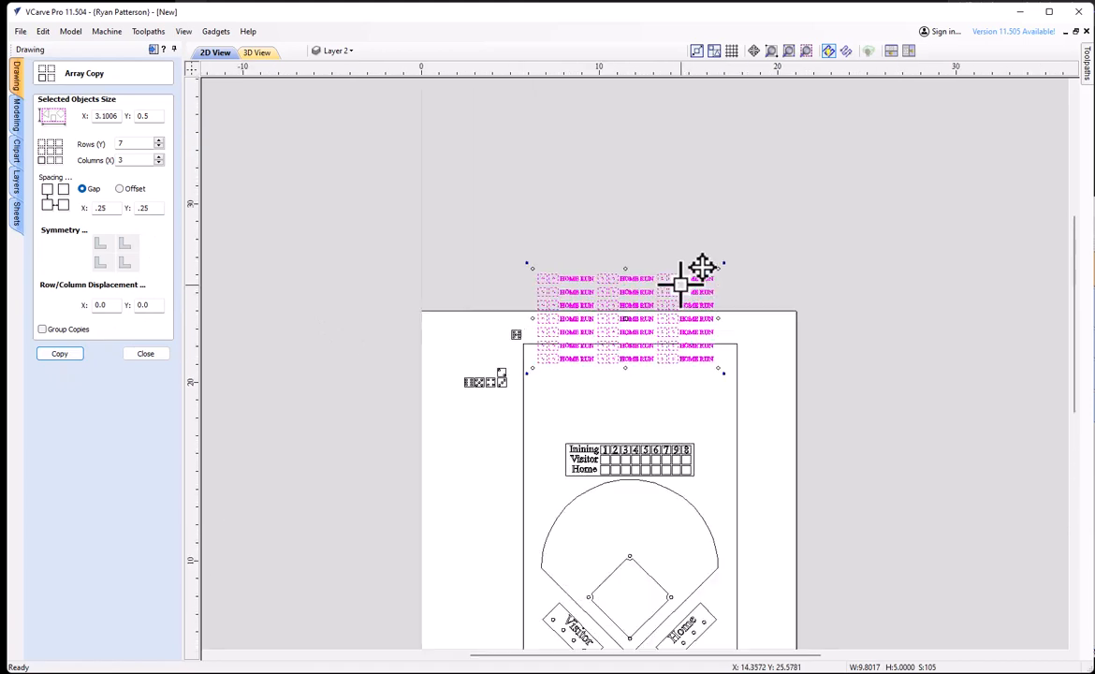
left_click_drag(607, 320, 618, 415)
left_click(631, 273)
middle_click_drag(601, 448, 625, 215)
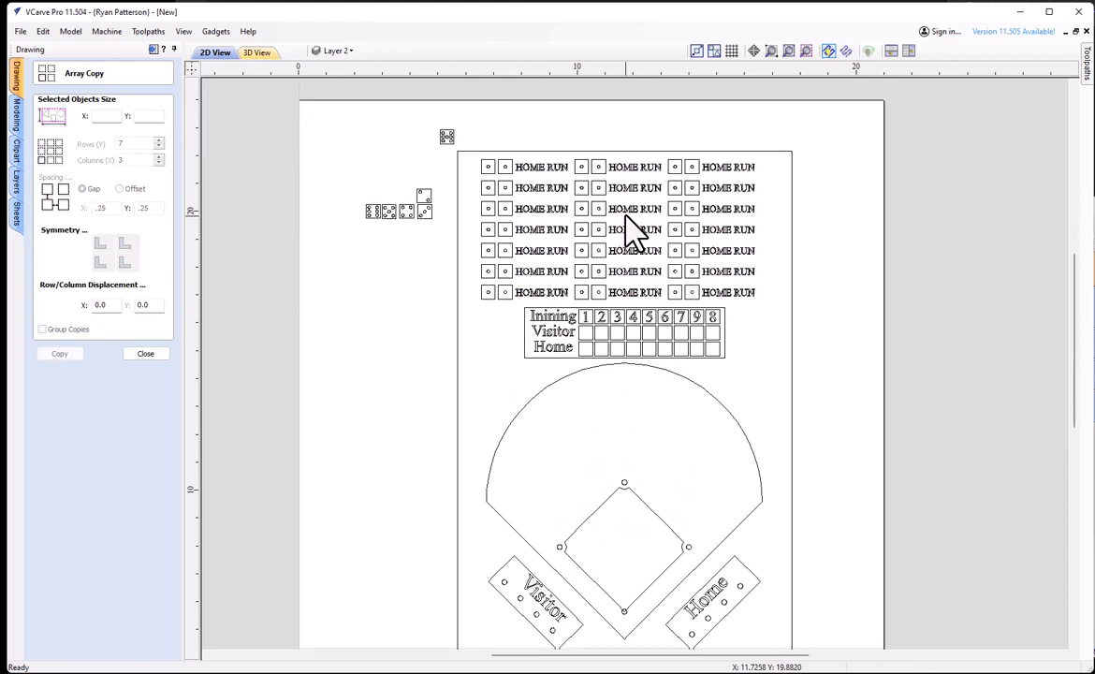
scroll(599, 243, "up", 1)
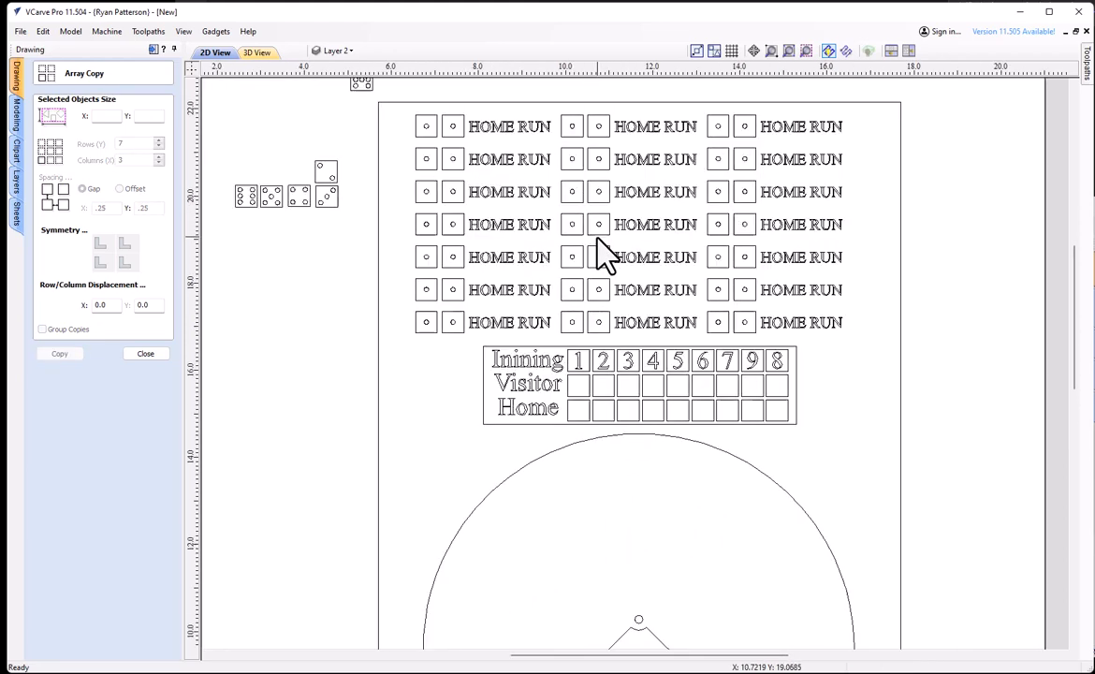
scroll(605, 255, "up", 1)
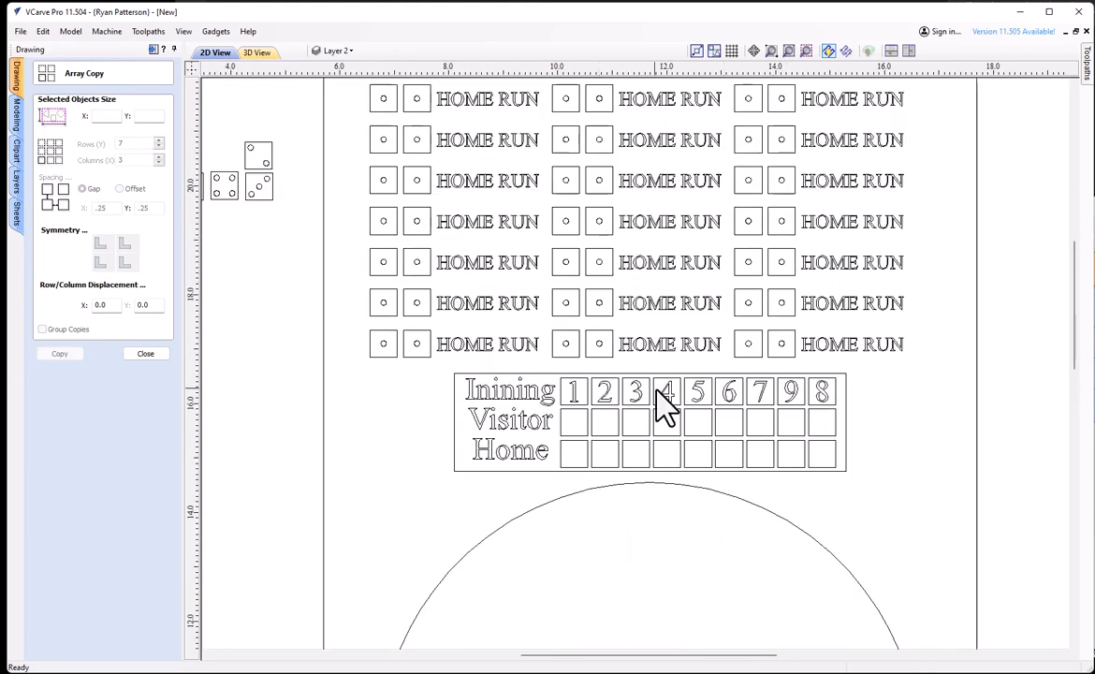
scroll(782, 336, "down", 2)
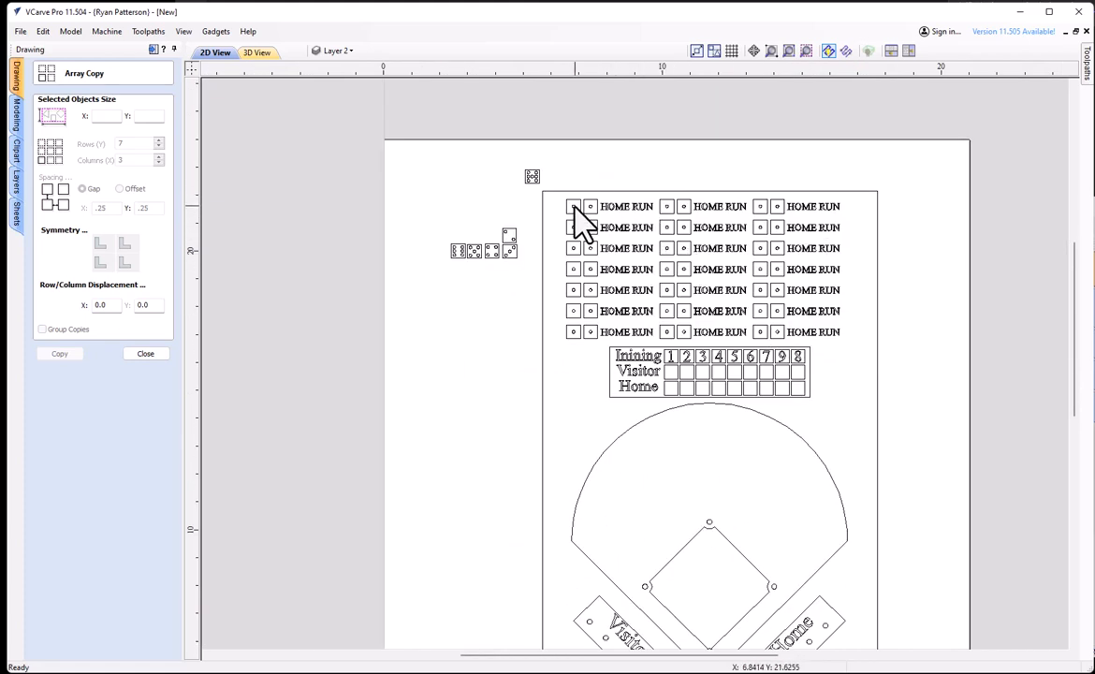
left_click(147, 354)
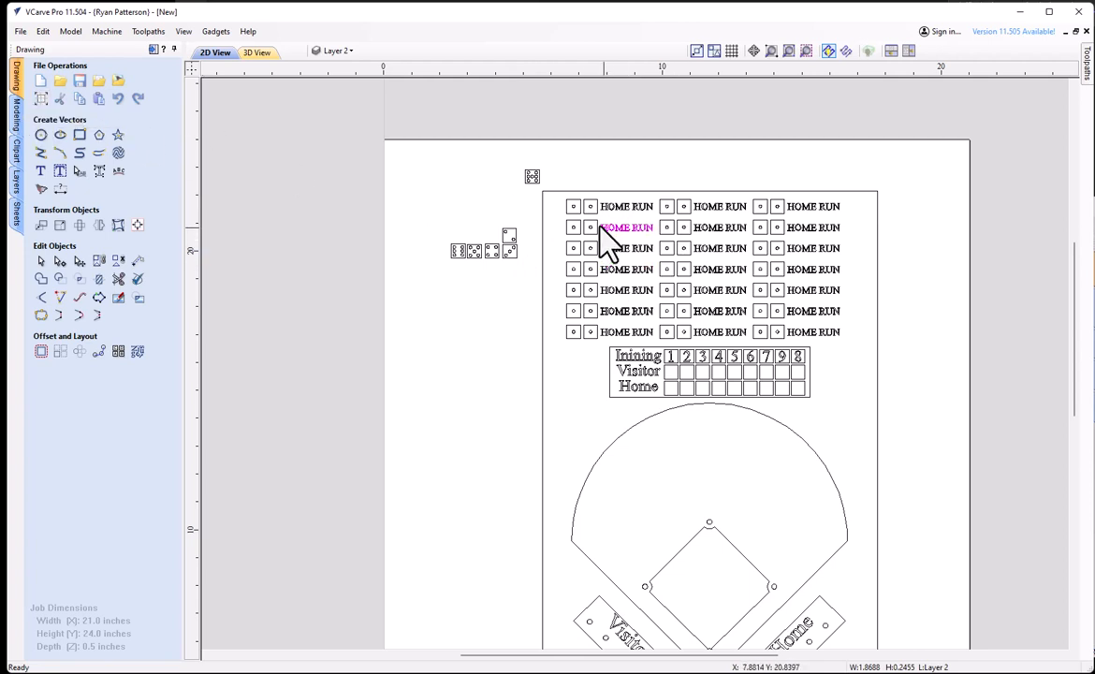
left_click(40, 99)
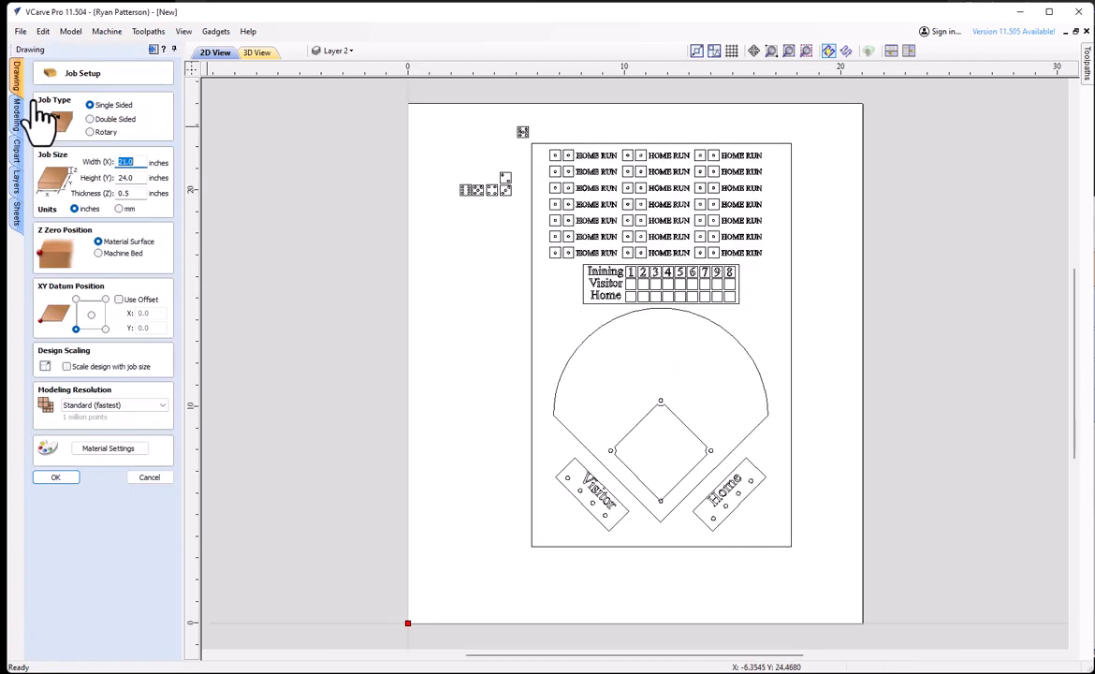
left_click(149, 476)
Change the second, third and fourth labels of the chart's first column to DOUBLE, FLY OUT and WALK
left_click(605, 171)
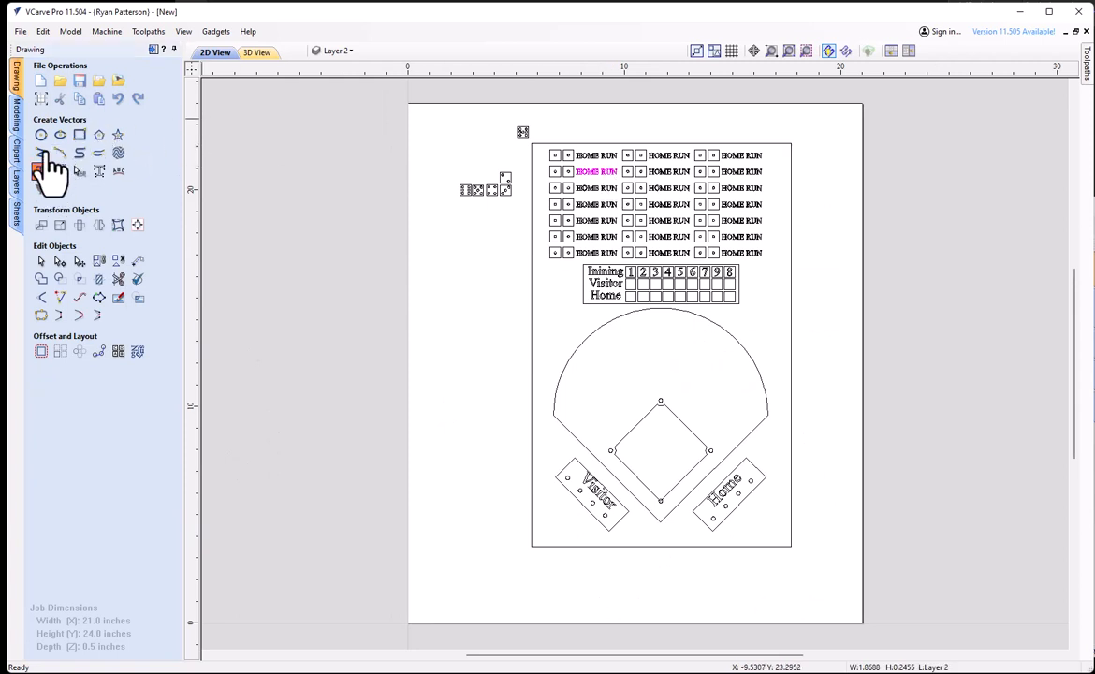
left_click(41, 172)
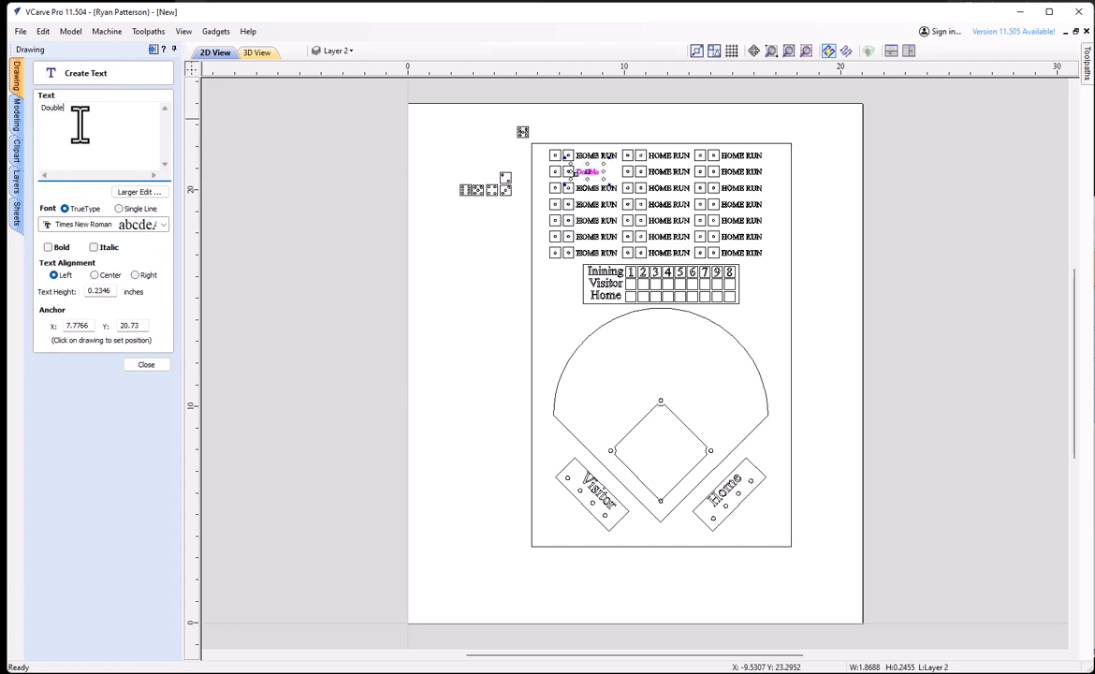
type("Double")
key("ctrl+a")
type("dOUBLE")
left_click(596, 188)
key("ctrl+a")
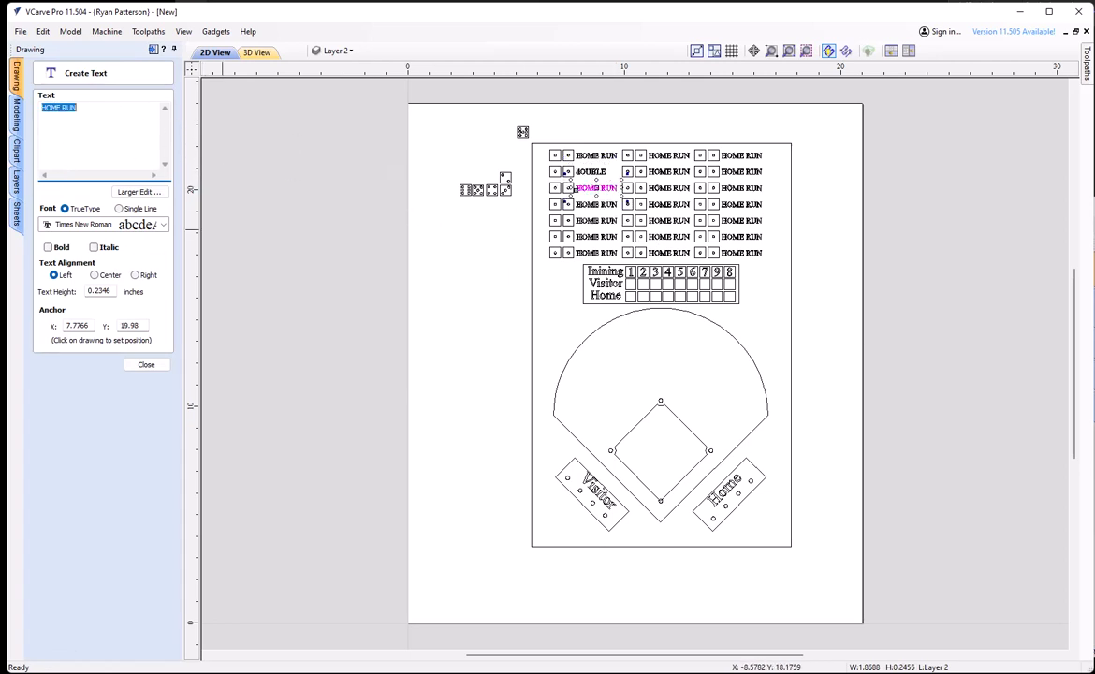
type("FLY OUT")
left_click(599, 204)
type("WALK")
Change the first column's last three labels to POP OUT, SINGLE and DOUBLE PLAY, and the second column's first label to GROUND OUT
left_click(601, 221)
type("POP OUT")
left_click(601, 237)
type("SINGLE")
left_click(603, 252)
type("DOUBLE ")
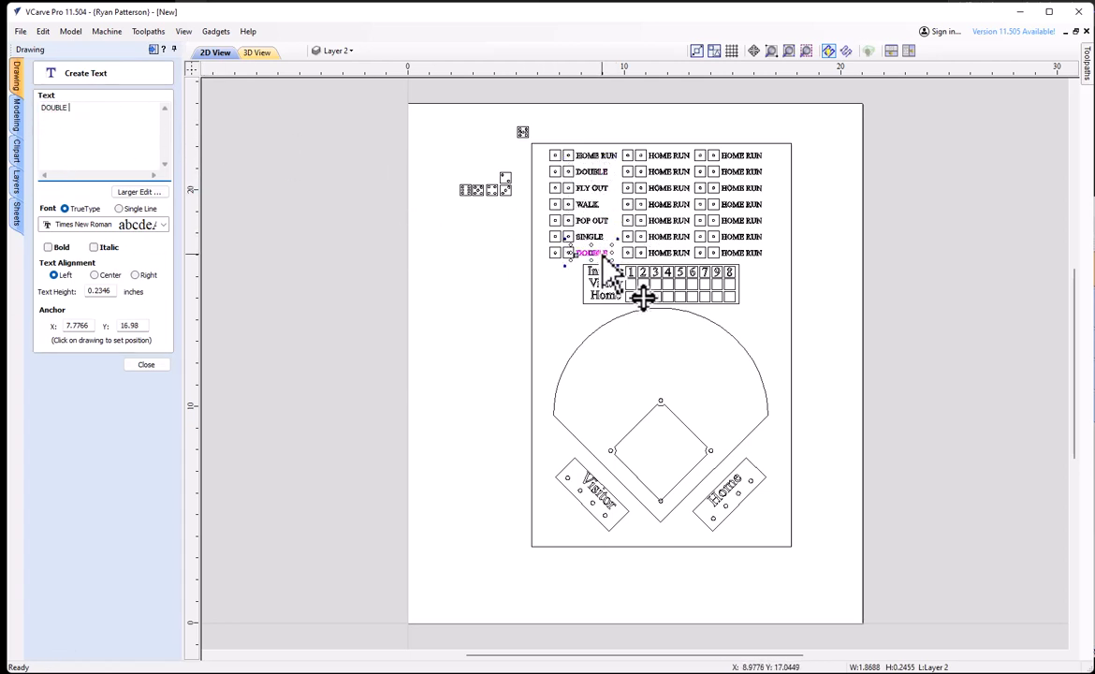
type("PLAYND OUT")
Change the second, third and fourth labels of the chart's second column to STRIKE OUT, SINGLE and STRIKE OUT
left_click(665, 175)
type("STRIKE OUT")
left_click(656, 188)
type("SINGLE")
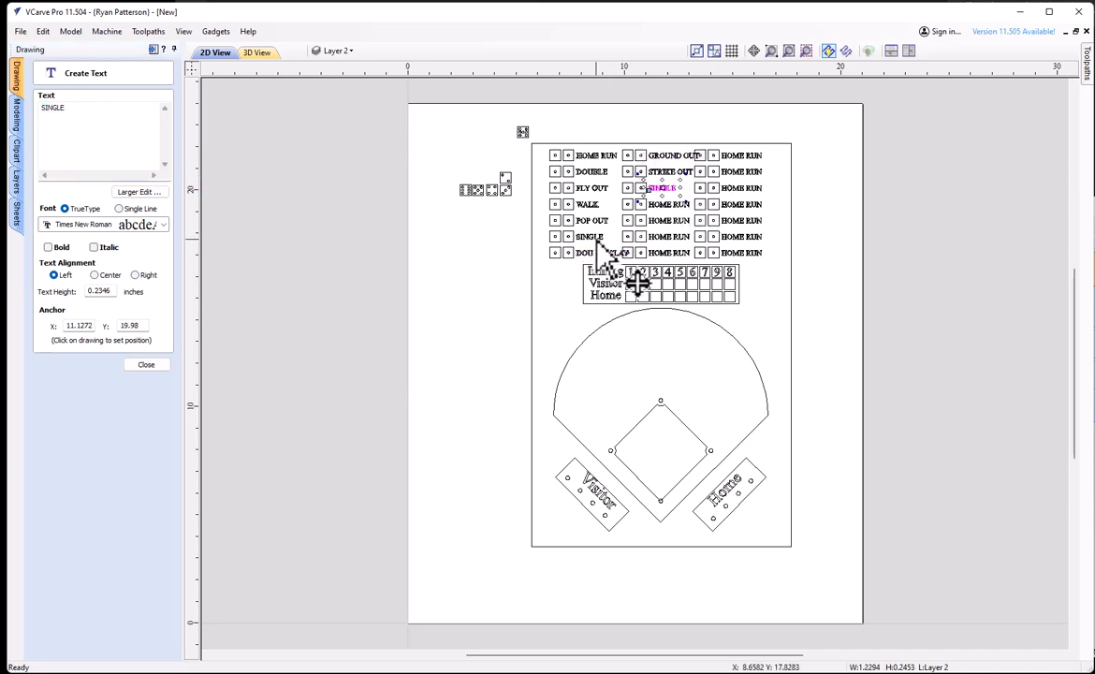
left_click(661, 206)
type("STRIKE OUT")
Change the last three labels of the chart's second column to WALK, TRIPLE and GROUND OUT
left_click(661, 222)
type("WALK")
left_click(655, 238)
type("TRIPLE")
left_click(666, 251)
type("GROUND OUT")
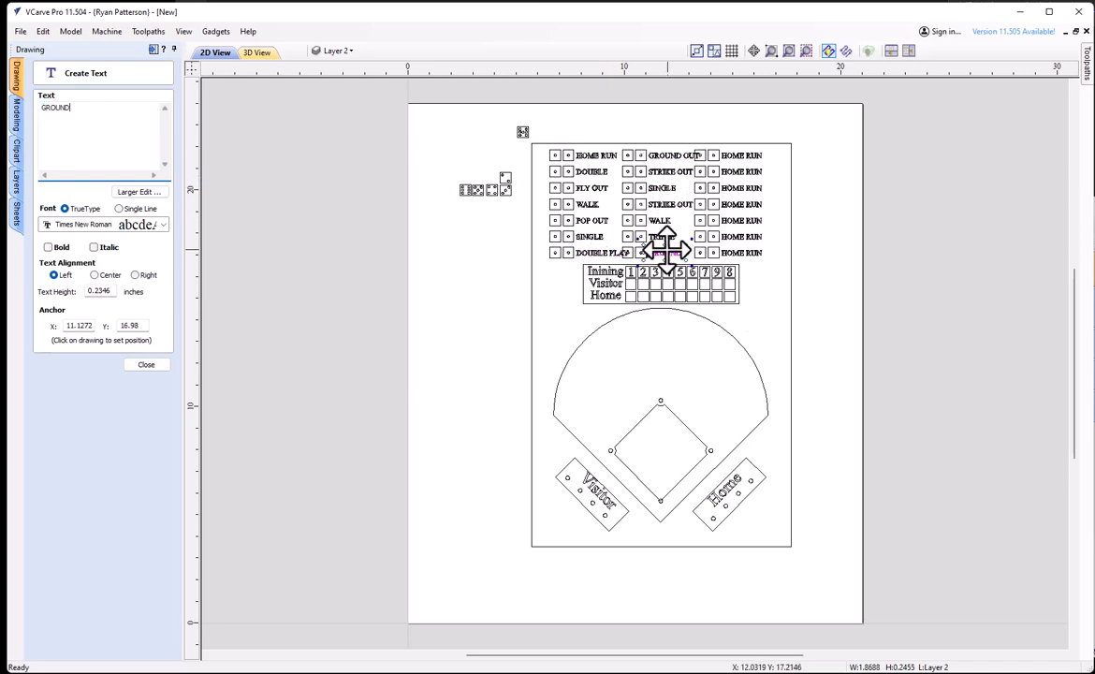
Change the first four labels of the chart's third column to FLY OUT, WALK, POP OUT and STRIKE OUT
left_click(733, 156)
type("WALK")
left_click(733, 189)
type("POP OUT")
left_click(731, 205)
type("STRIKE OUT")
Change the fifth and sixth labels of the chart's third column to DOUBLE and SAC FLY, keeping HOME RUN as the last one
left_click(728, 222)
type("DOUBLE")
left_click(737, 238)
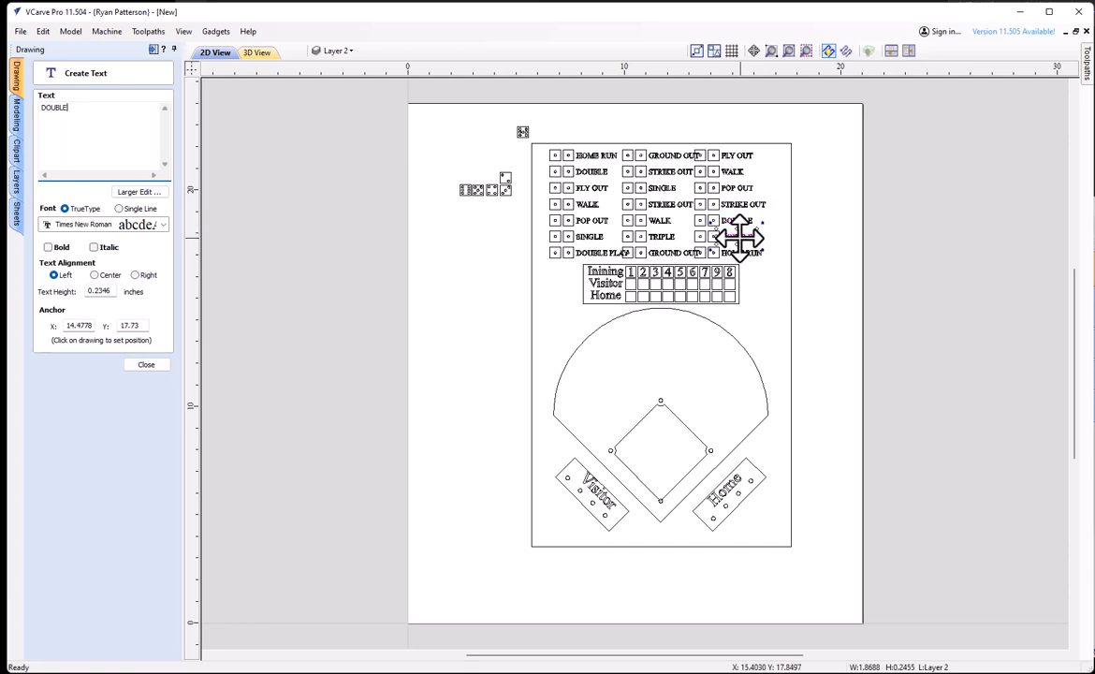
type("RUN")
left_click(736, 235)
type("SAC FLY")
left_click(850, 305)
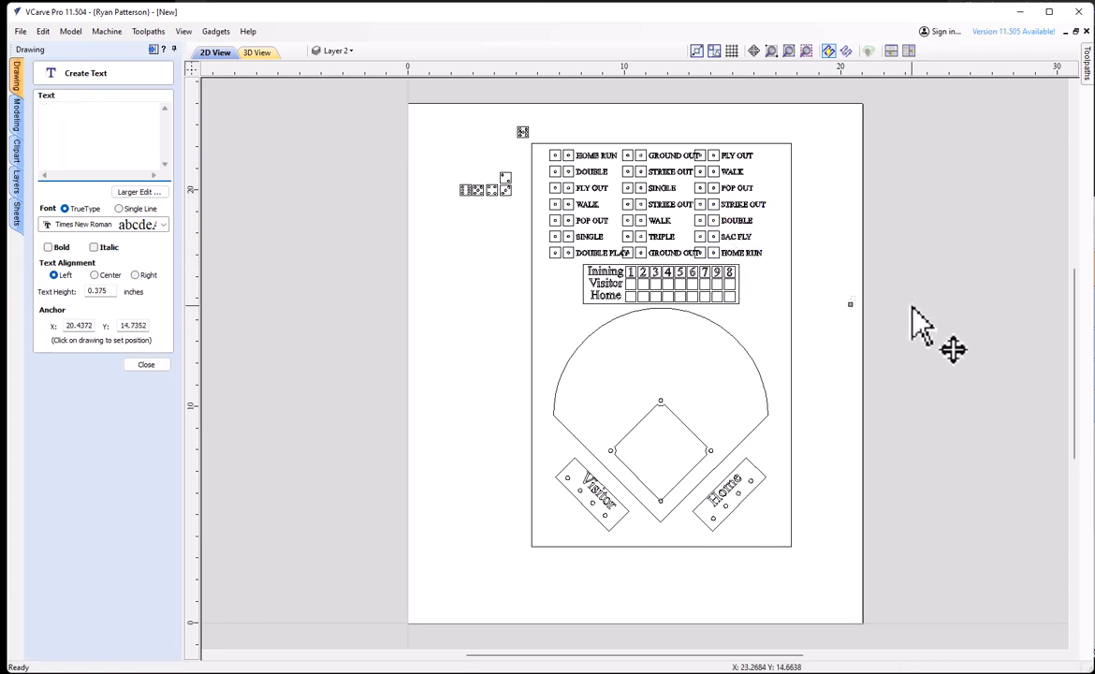
Finish editing the chart's outcome labels and close the text tool
left_click(146, 364)
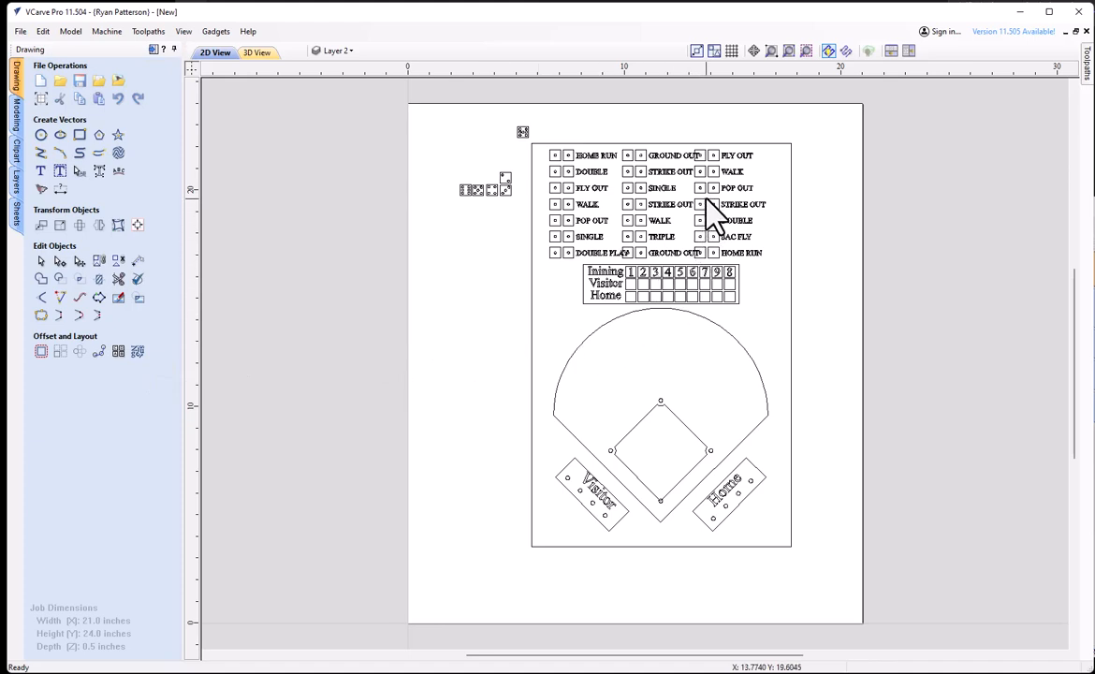
scroll(686, 187, "up", 2)
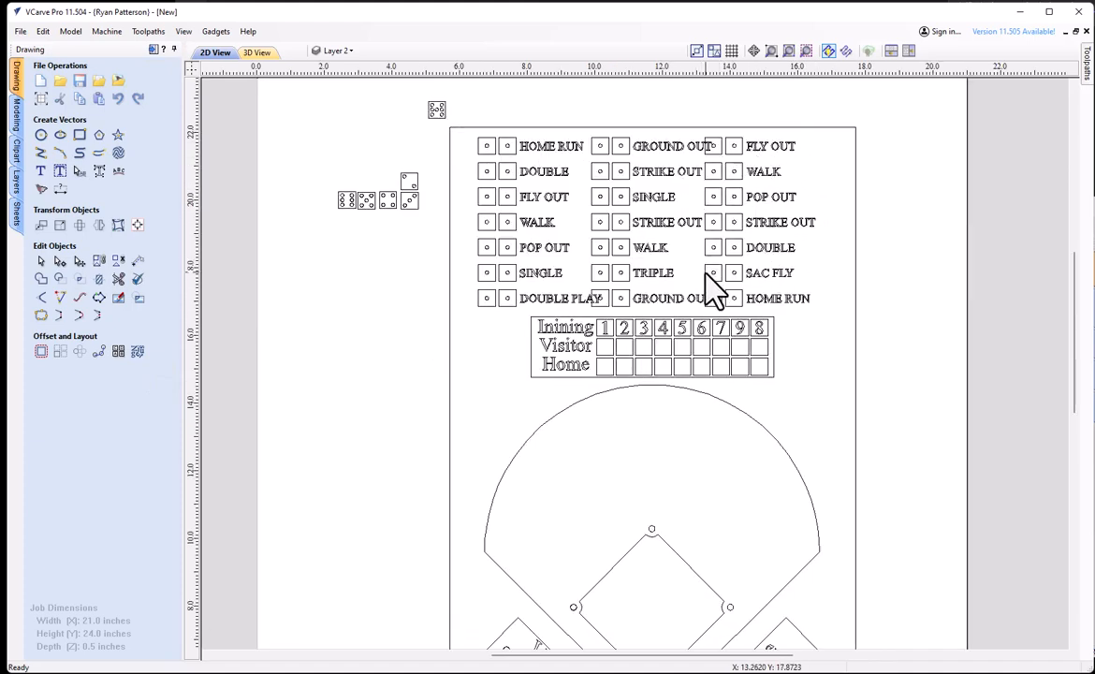
left_click_drag(807, 149, 709, 312)
left_click(808, 270)
left_click_drag(836, 110, 585, 316)
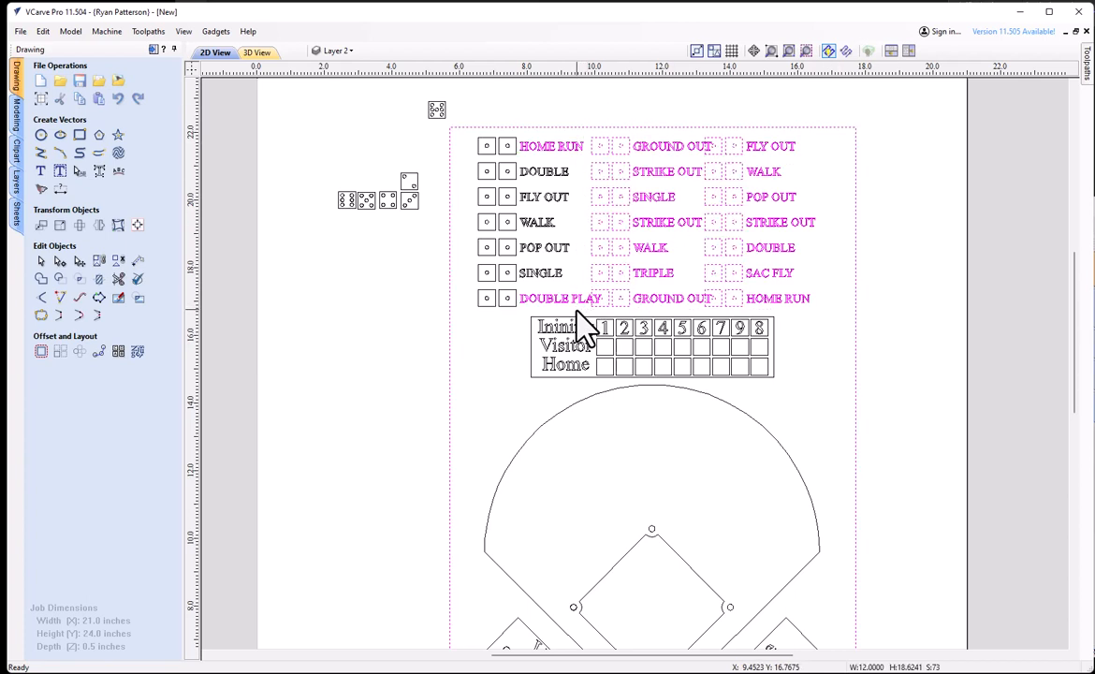
left_click(829, 105)
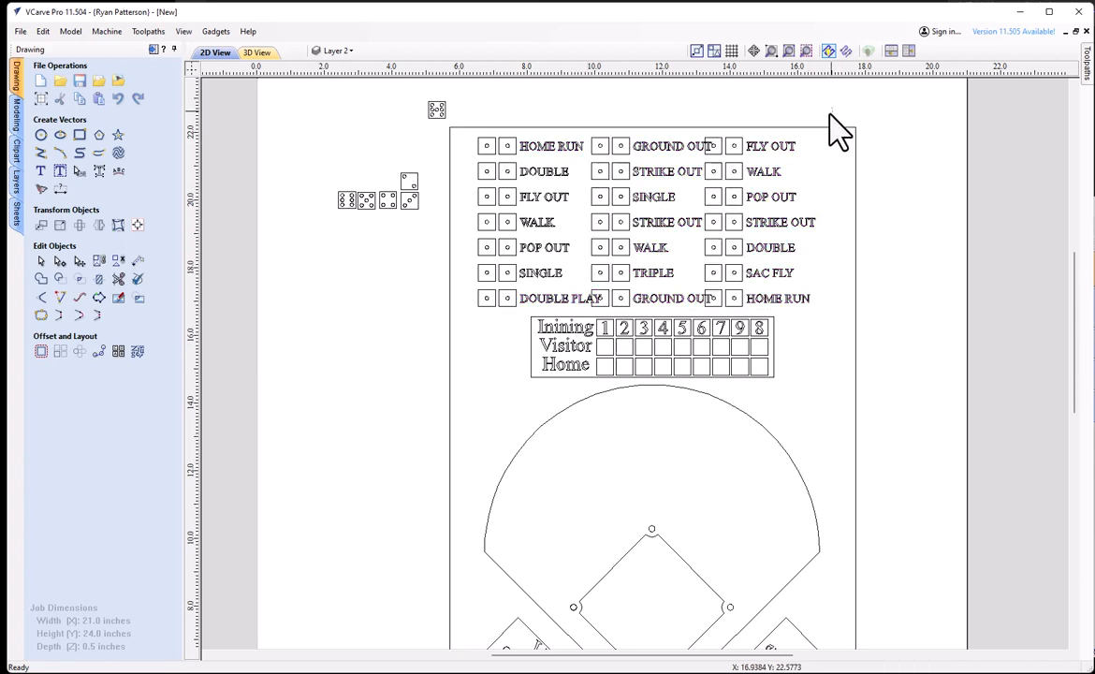
left_click_drag(831, 108, 571, 313)
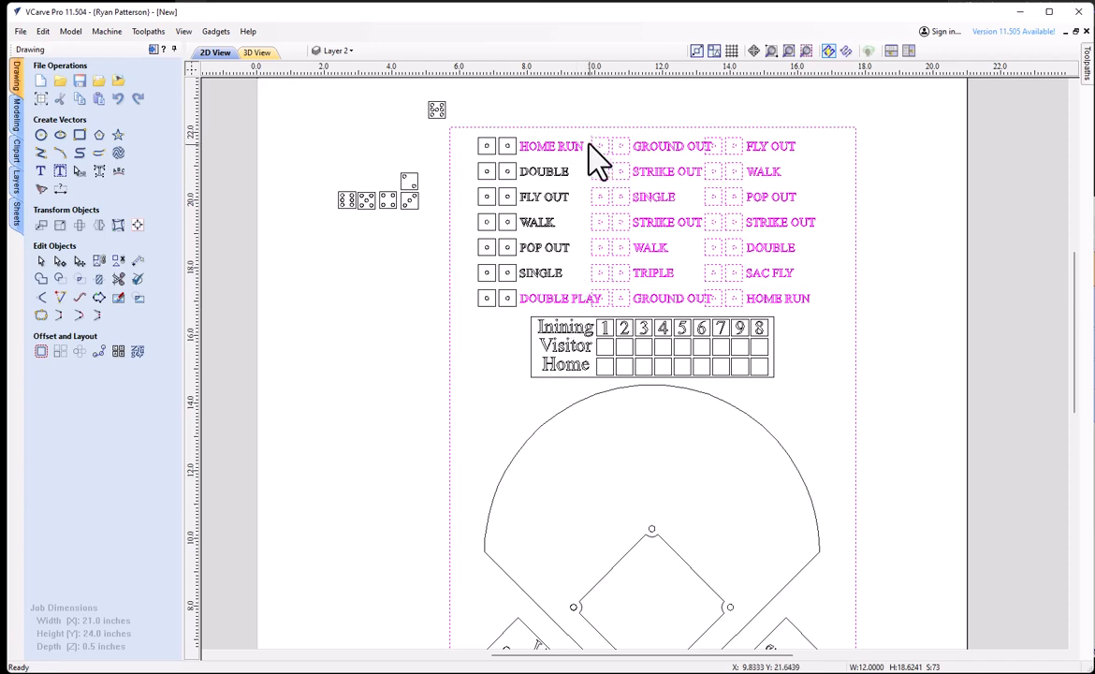
left_click(575, 112)
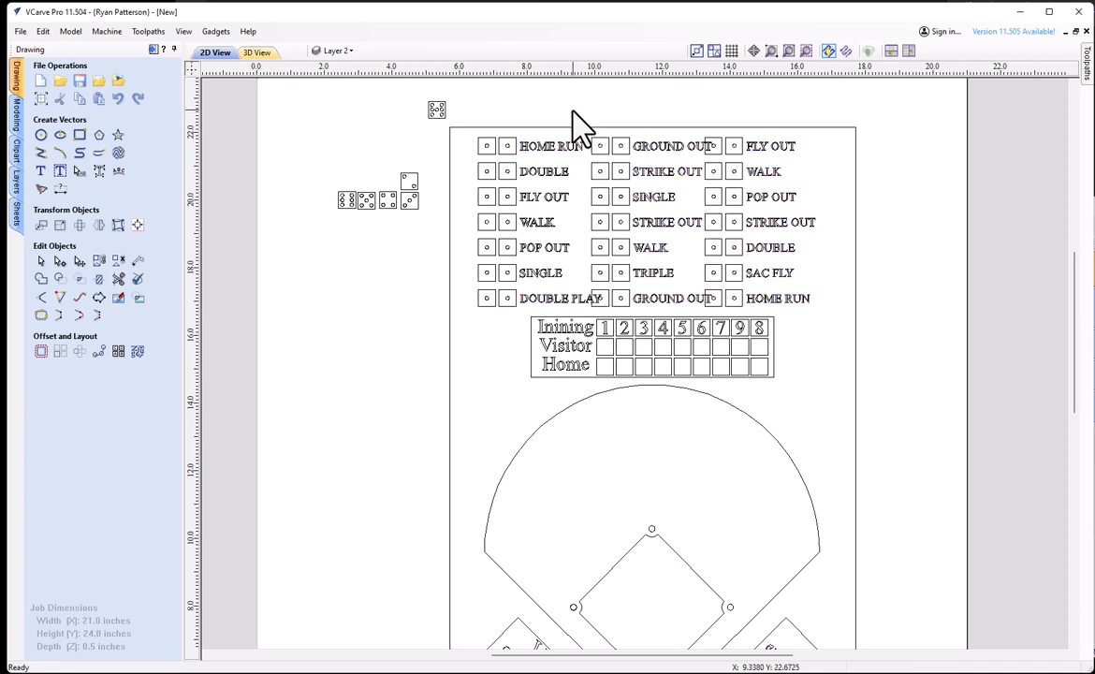
Shift the chart's second and third columns together to the right, clear of the DOUBLE PLAY label
left_click_drag(573, 111, 835, 316)
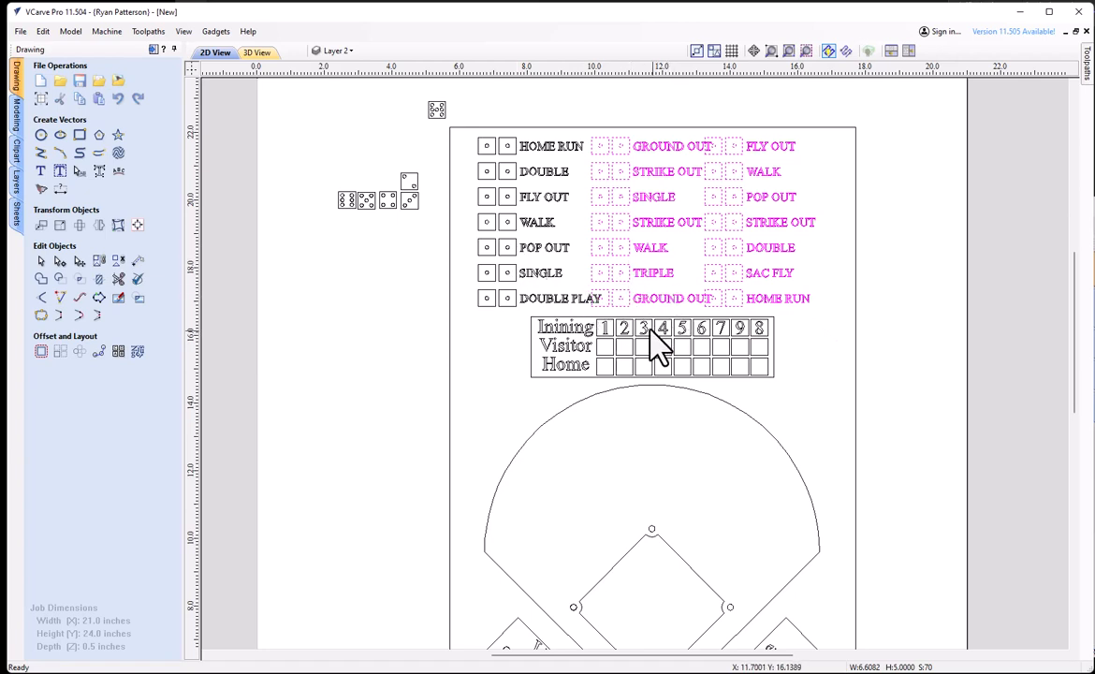
key("Right")
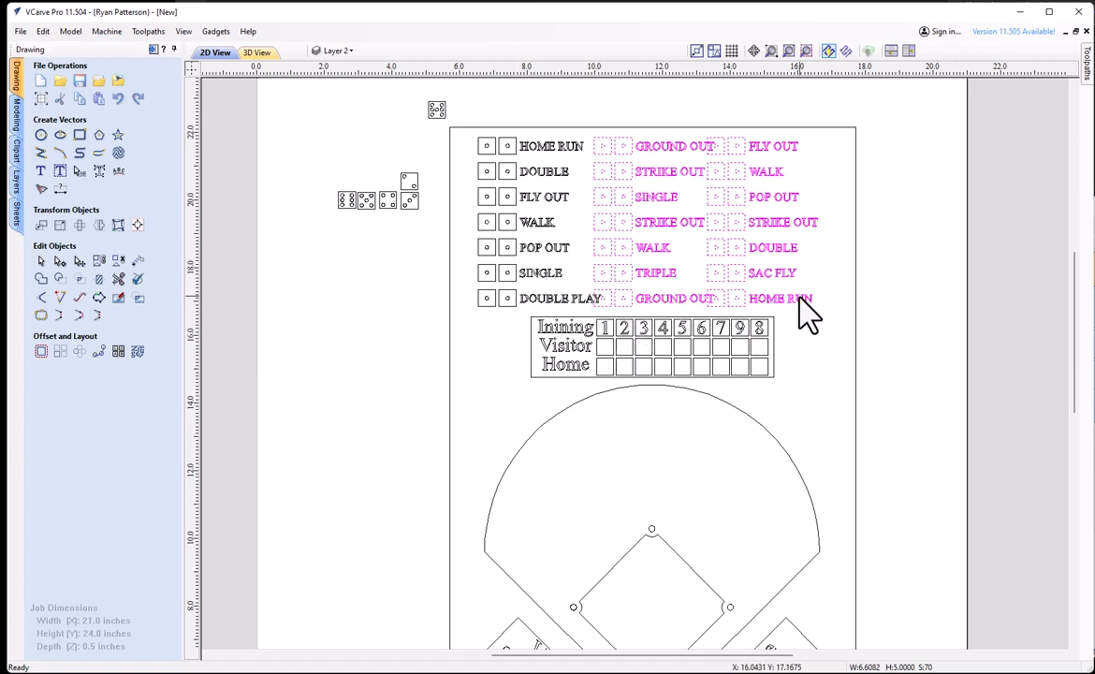
key("Right")
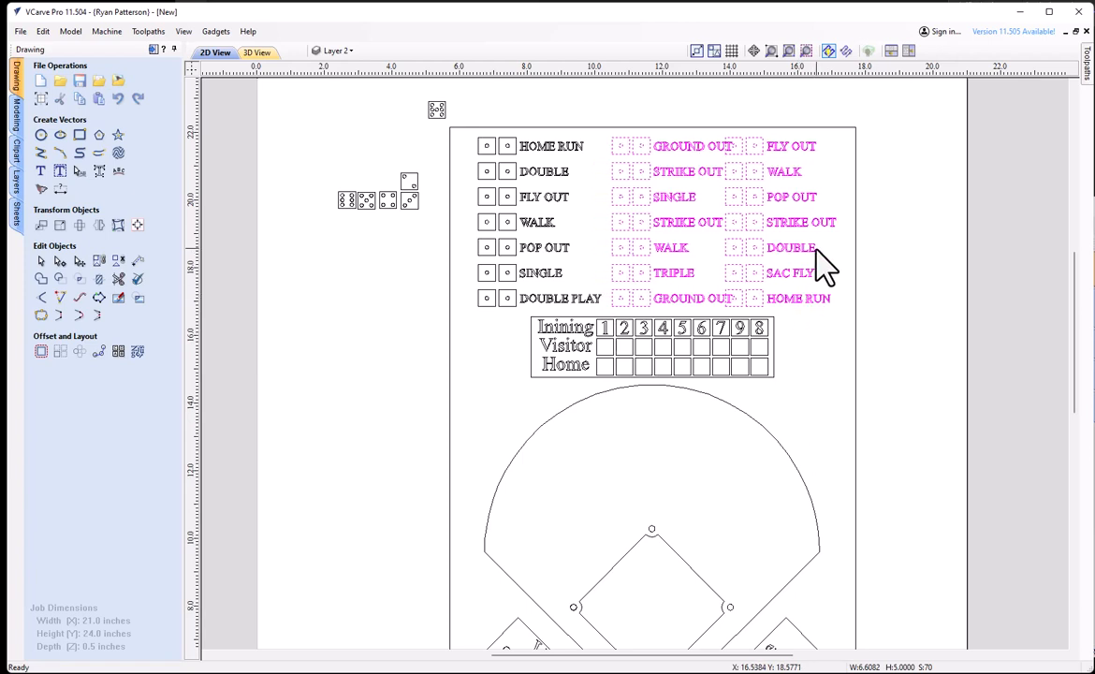
Nudge only the chart's third column further right, clear of the GROUND OUT labels, so the column spacing is even
left_click(708, 115)
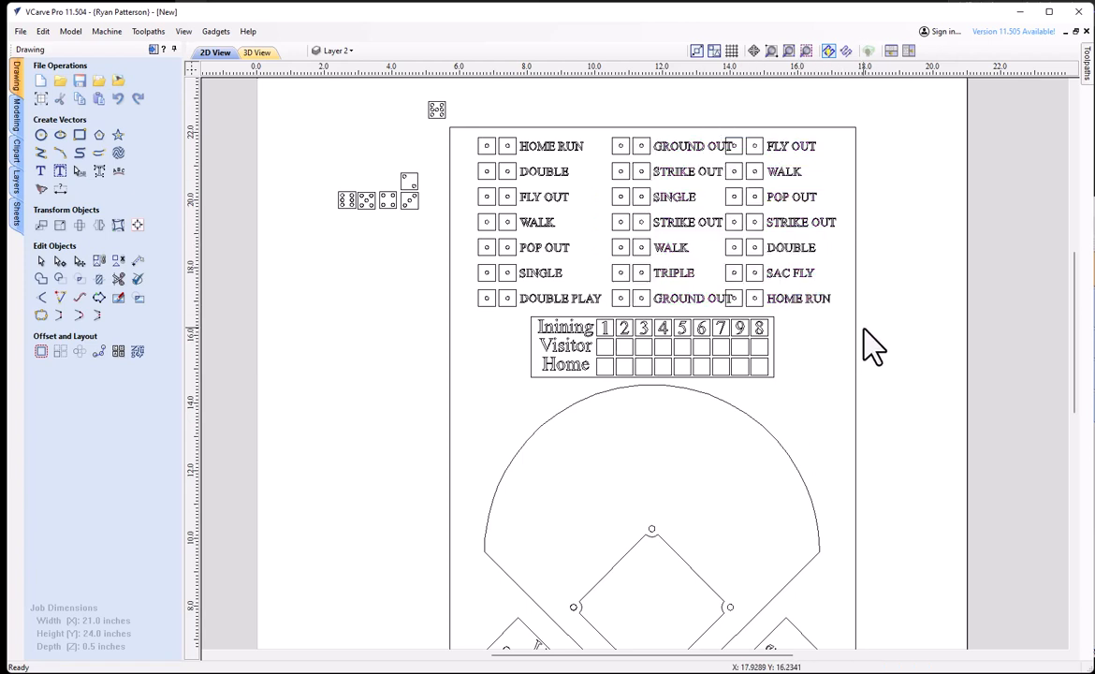
left_click_drag(704, 106, 874, 318)
key("Right")
key("Right")
key("Right")
key("Right")
key("Right")
key("Right")
key("Right")
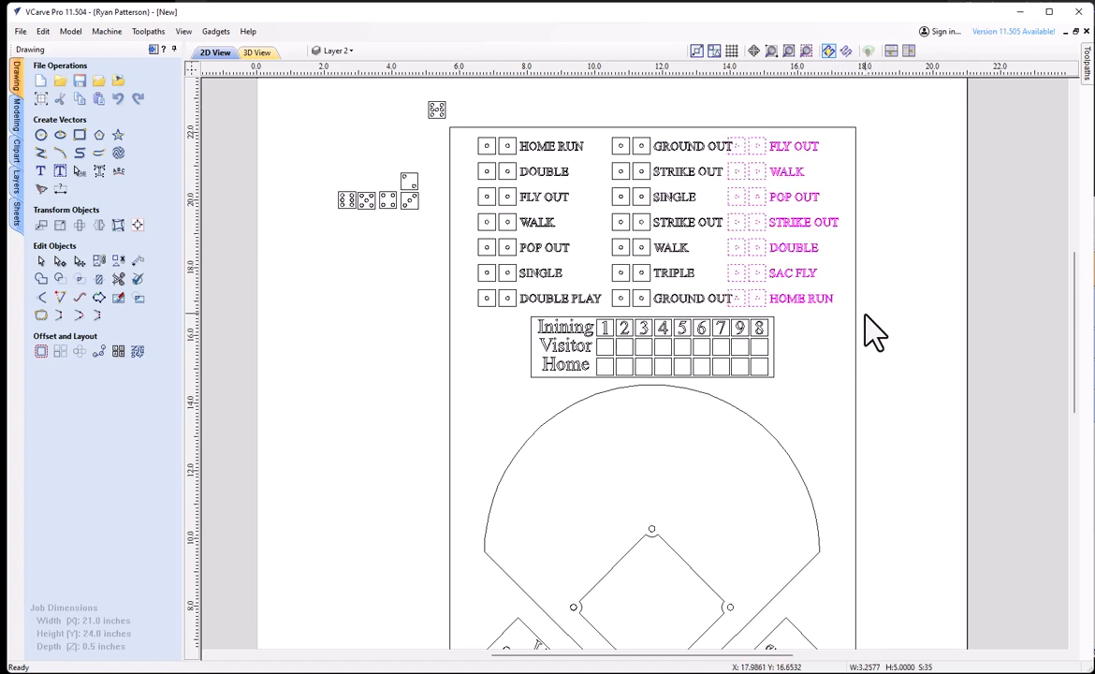
key("Right")
key("Right")
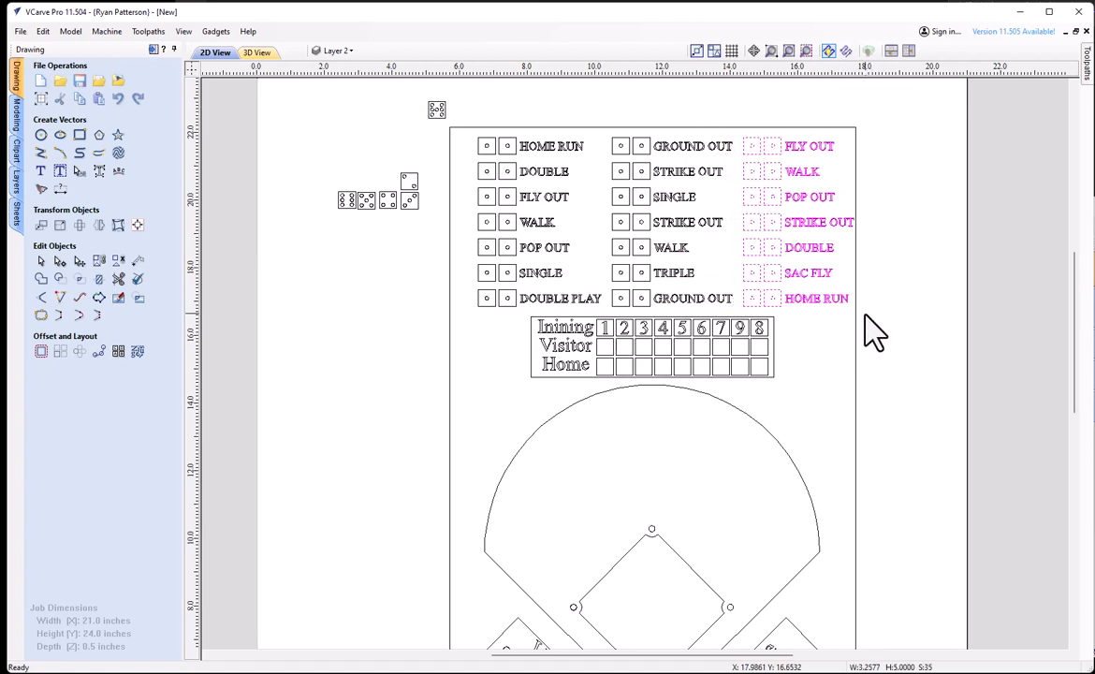
left_click(863, 313)
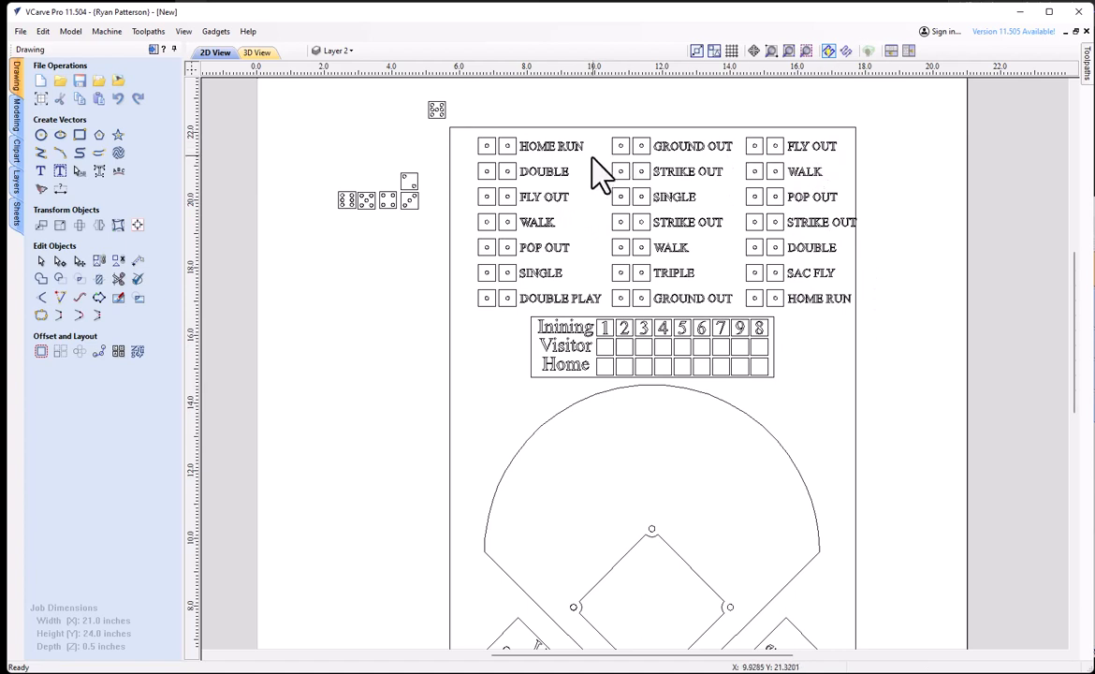
Group the whole three-column chart and center it horizontally on the board's outer rectangle
left_click_drag(457, 109, 880, 337)
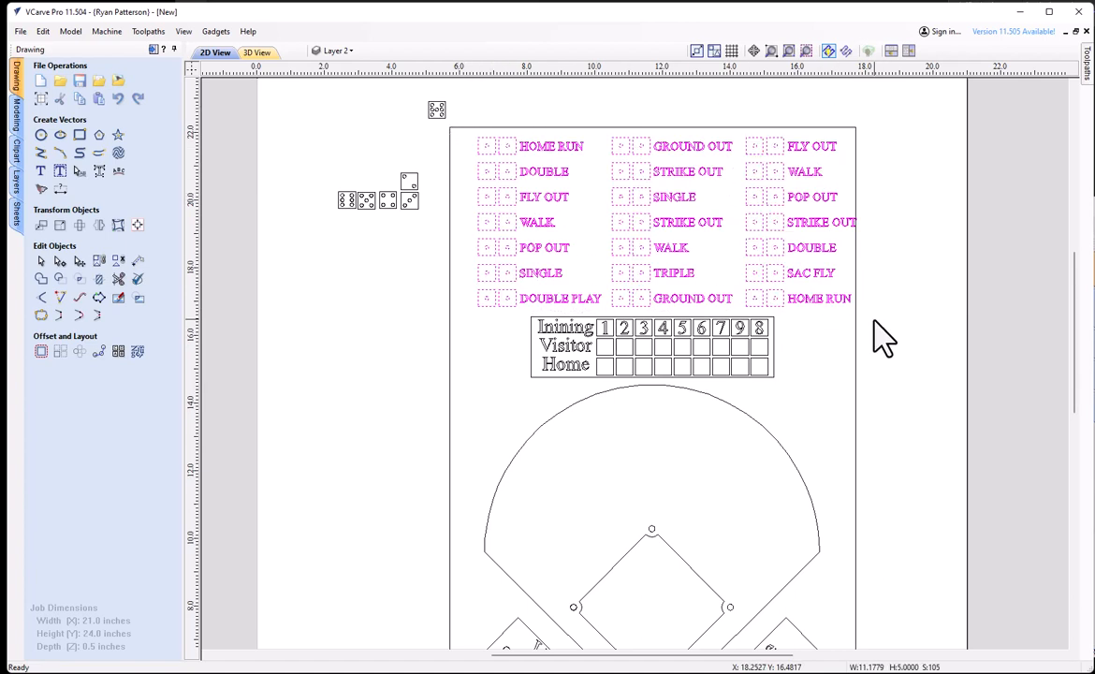
left_click(836, 286)
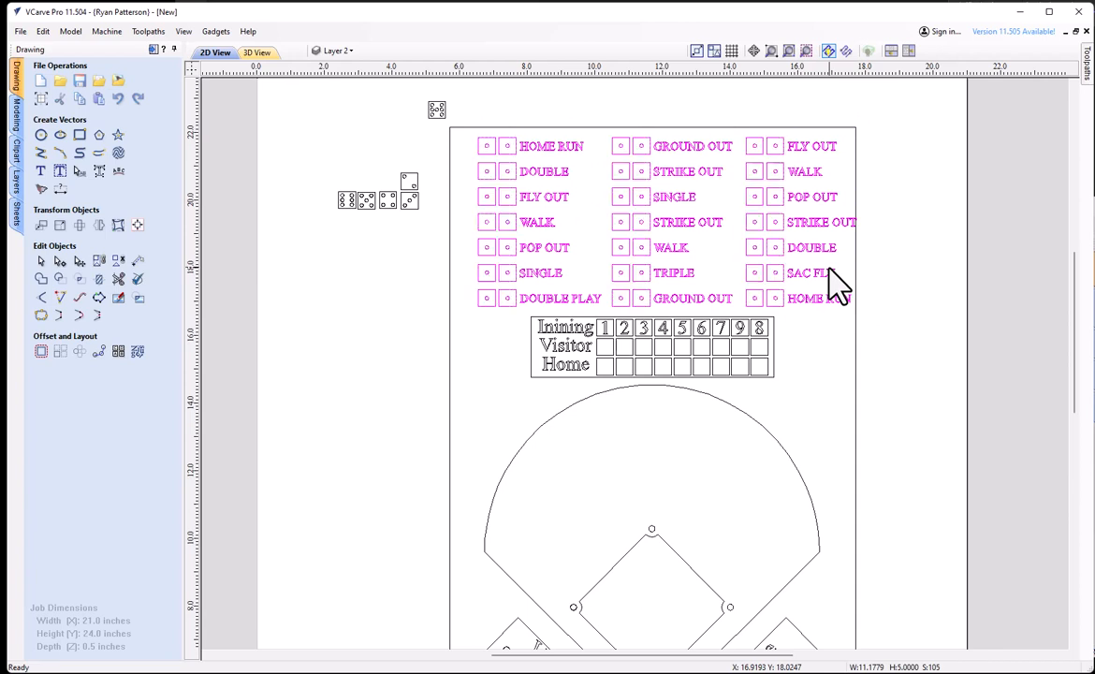
left_click(664, 128)
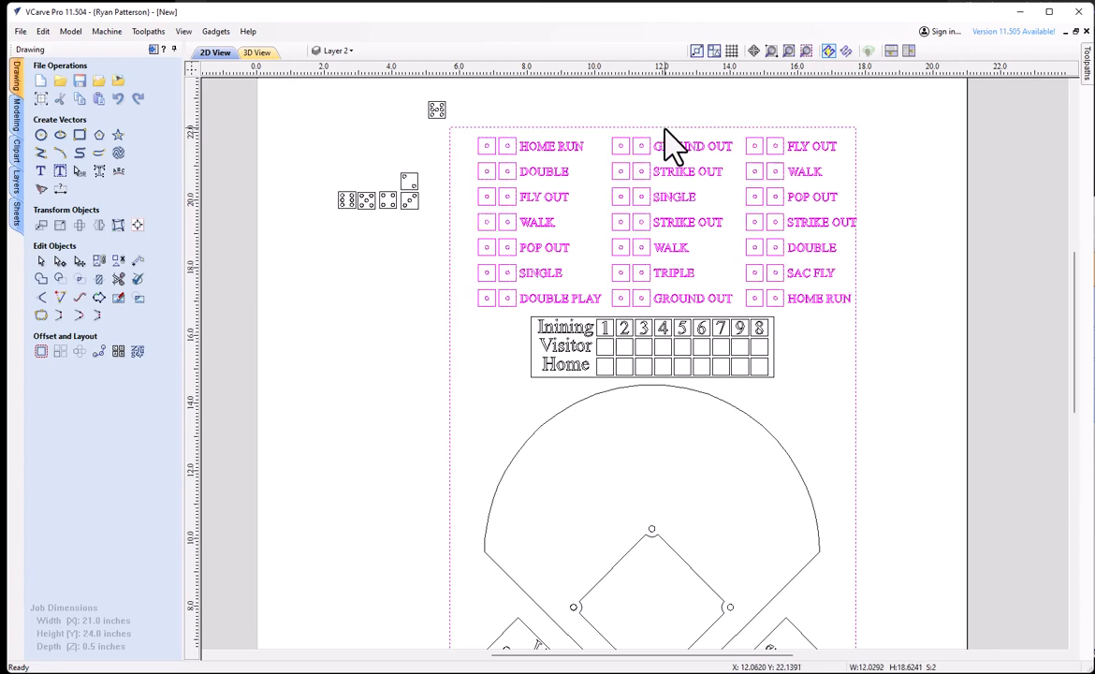
left_click(138, 227)
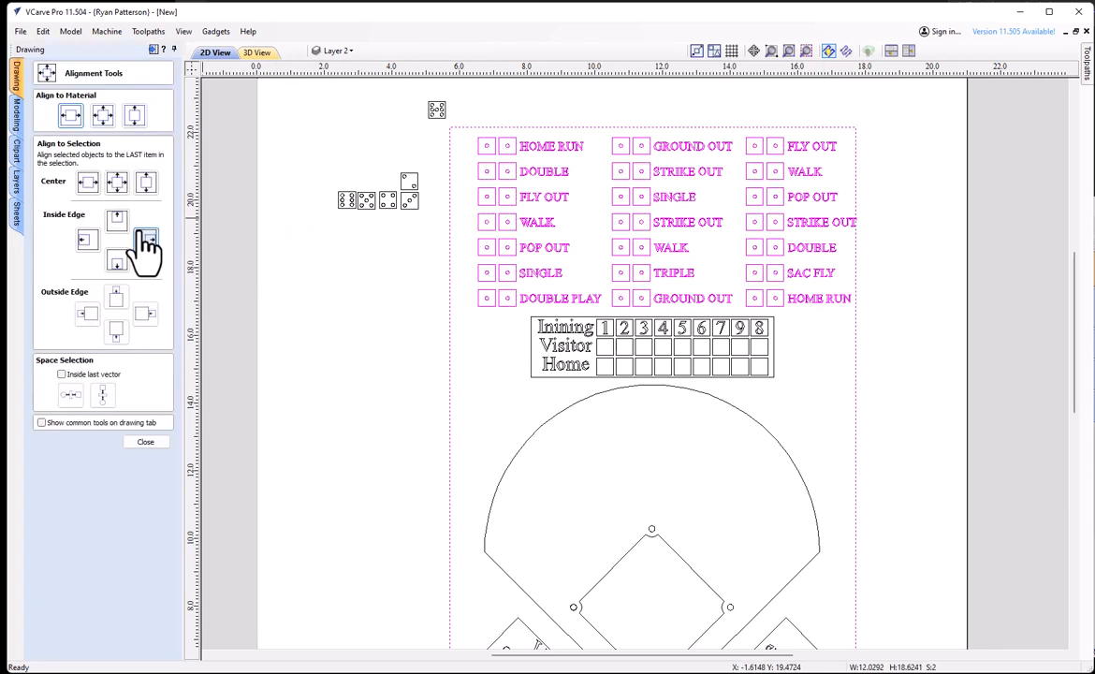
left_click(88, 183)
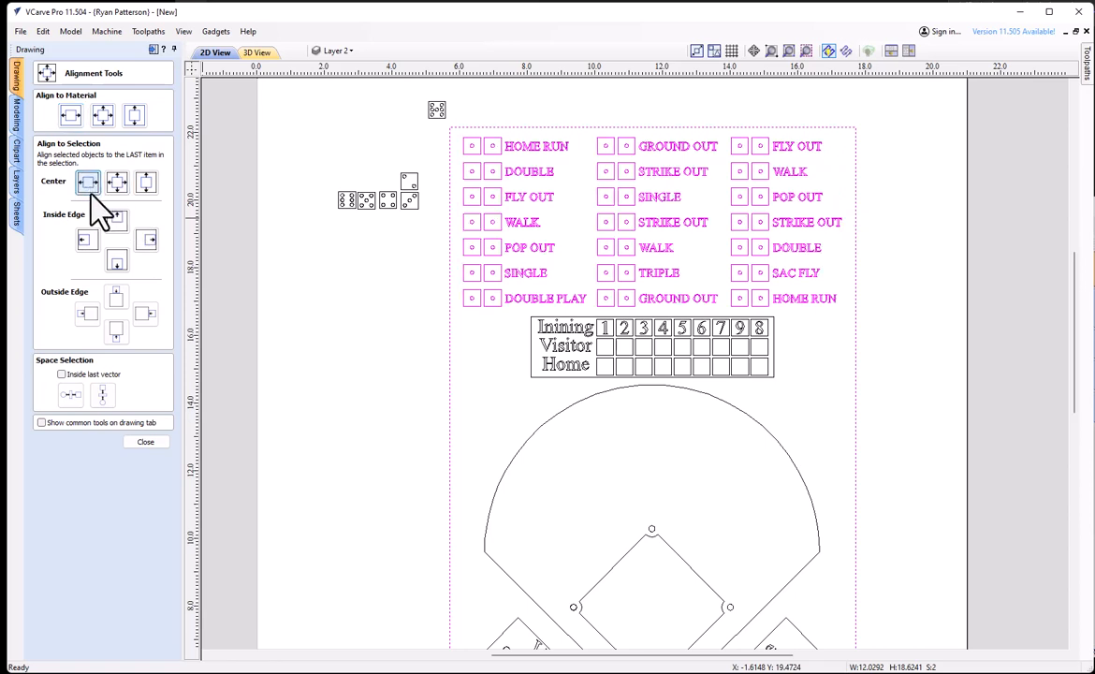
left_click(145, 441)
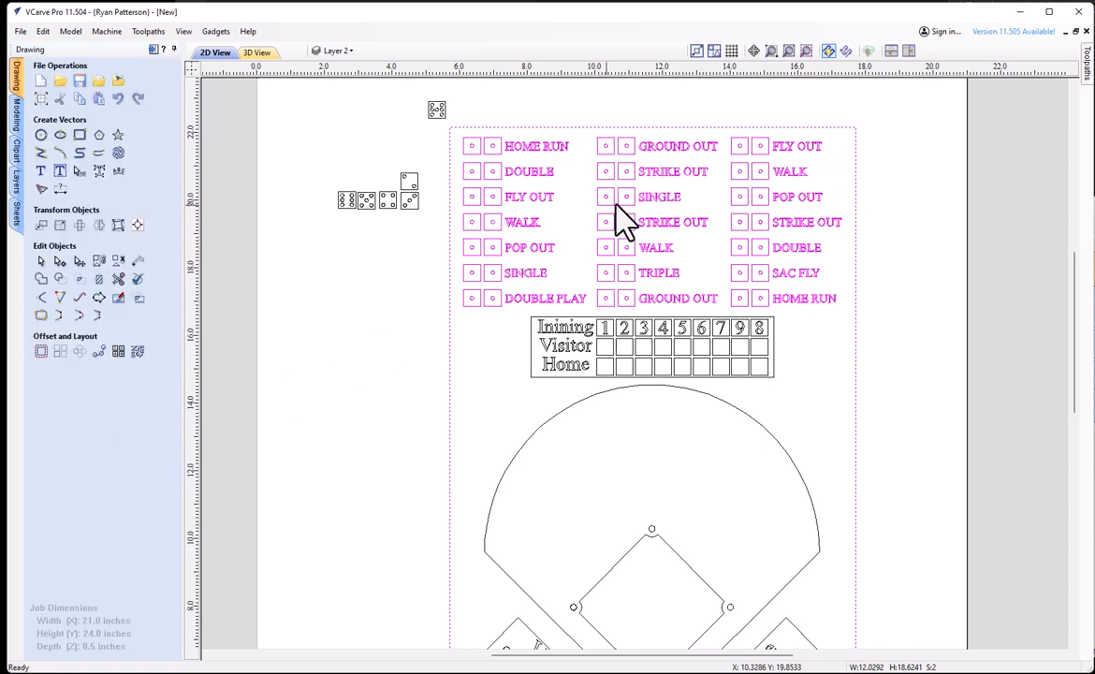
left_click(908, 264)
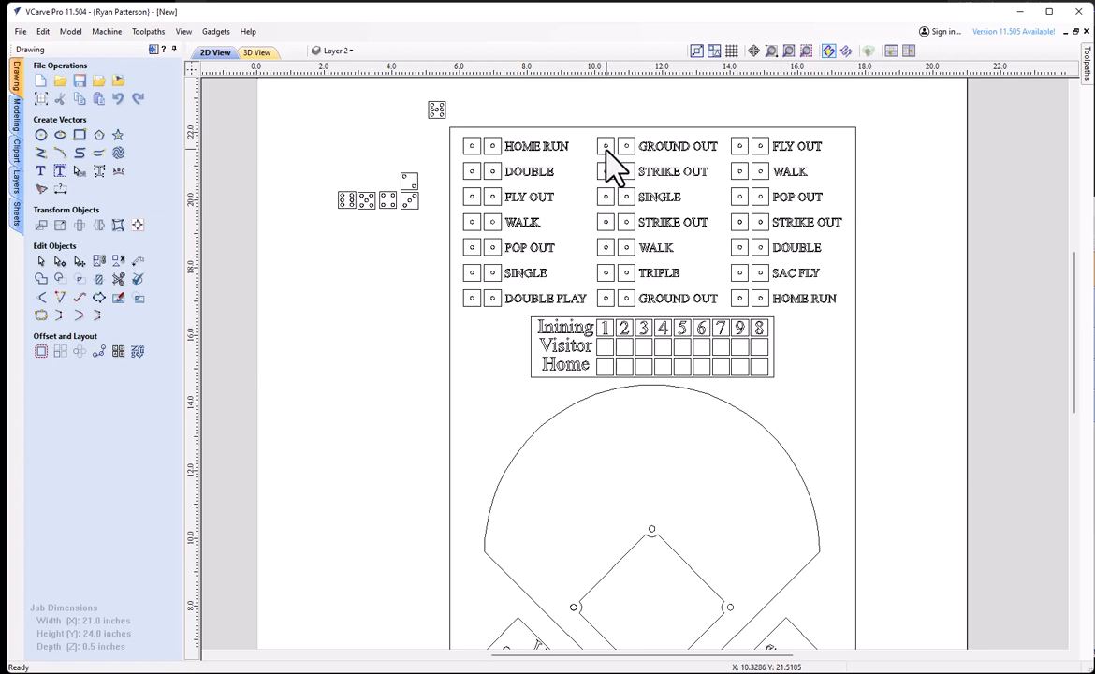
Ungroup the chart back onto its original layers
left_click(627, 212)
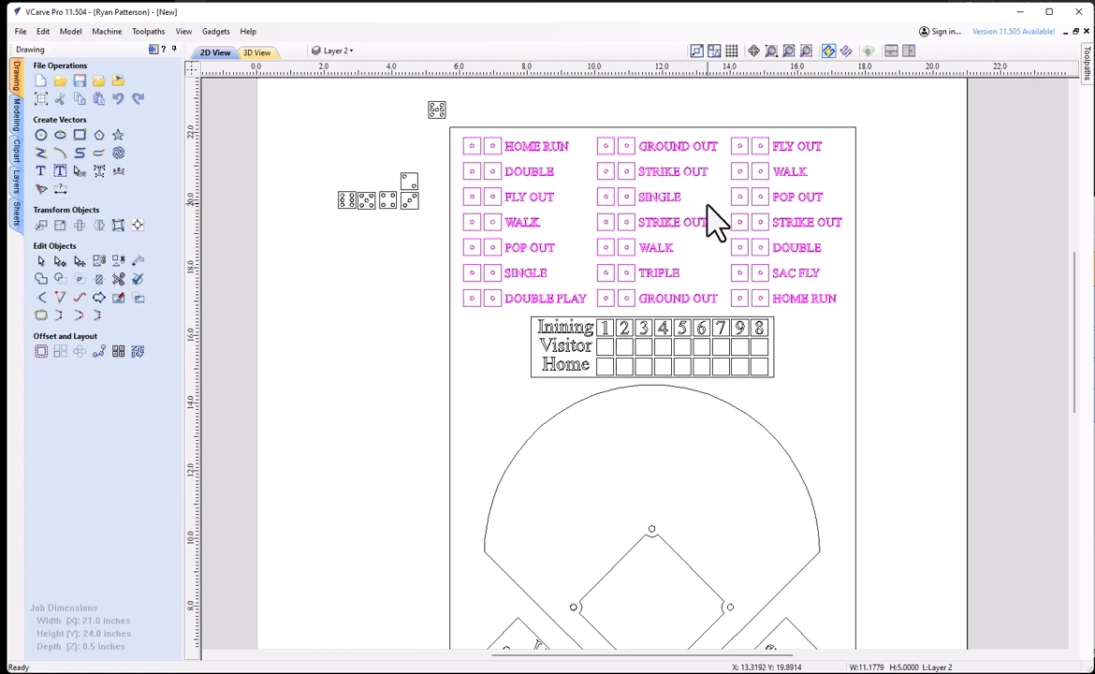
left_click(118, 264)
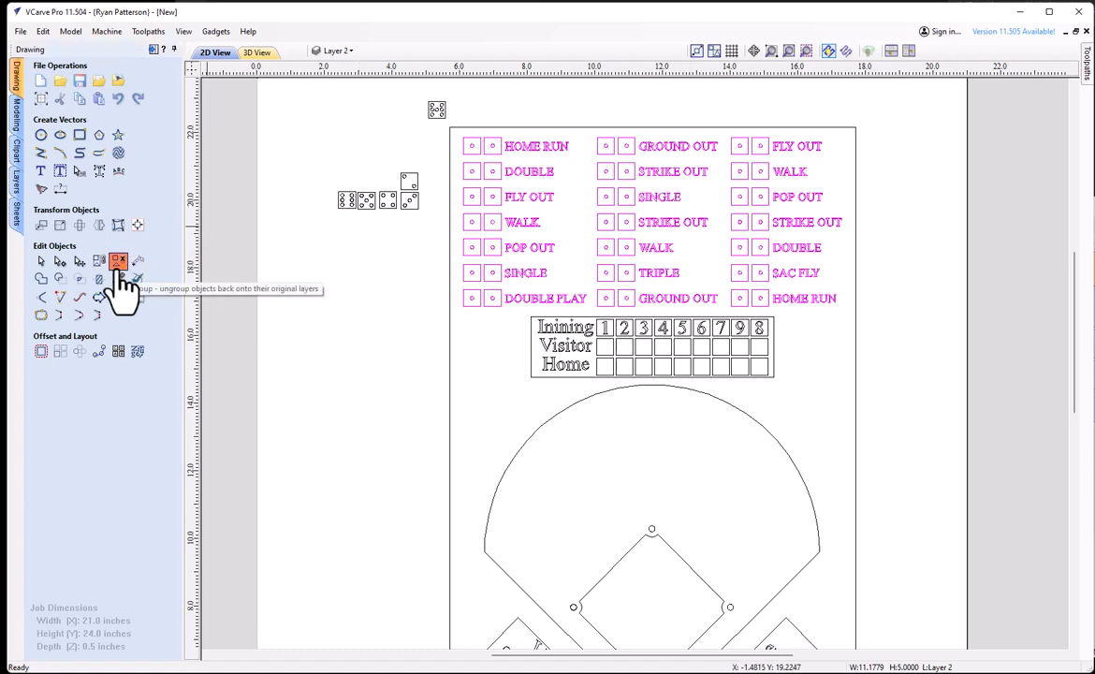
left_click(560, 229)
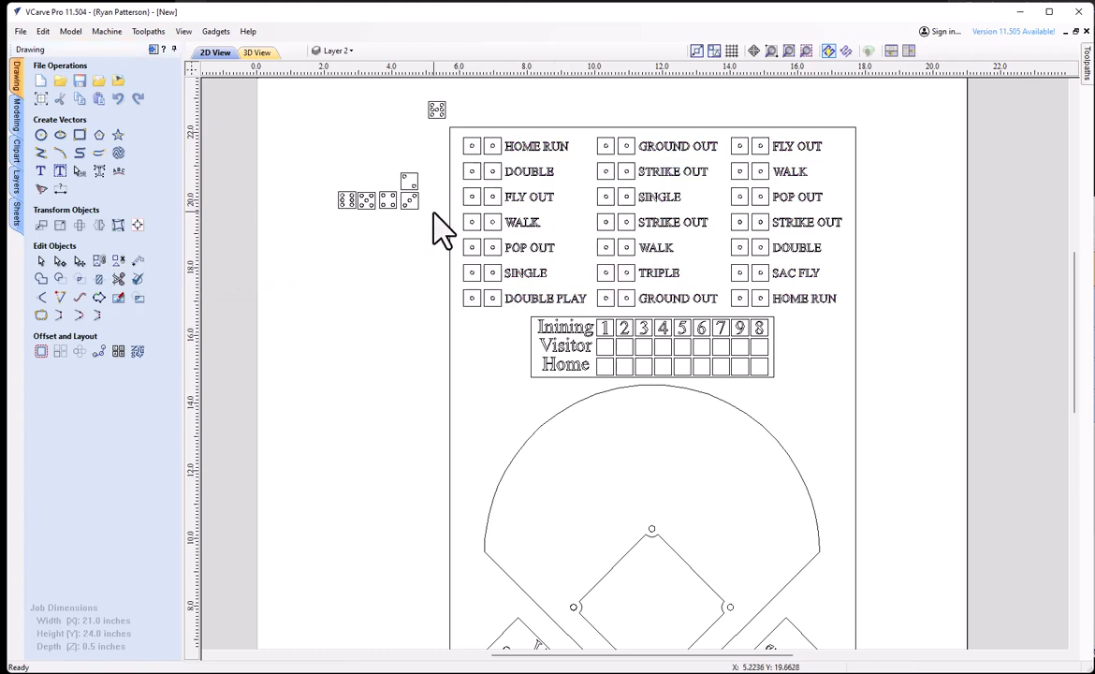
Group the dots of each sample die face beside the board separately, for the two, three, four, five and six
scroll(409, 192, "up", 2)
scroll(417, 201, "up", 2)
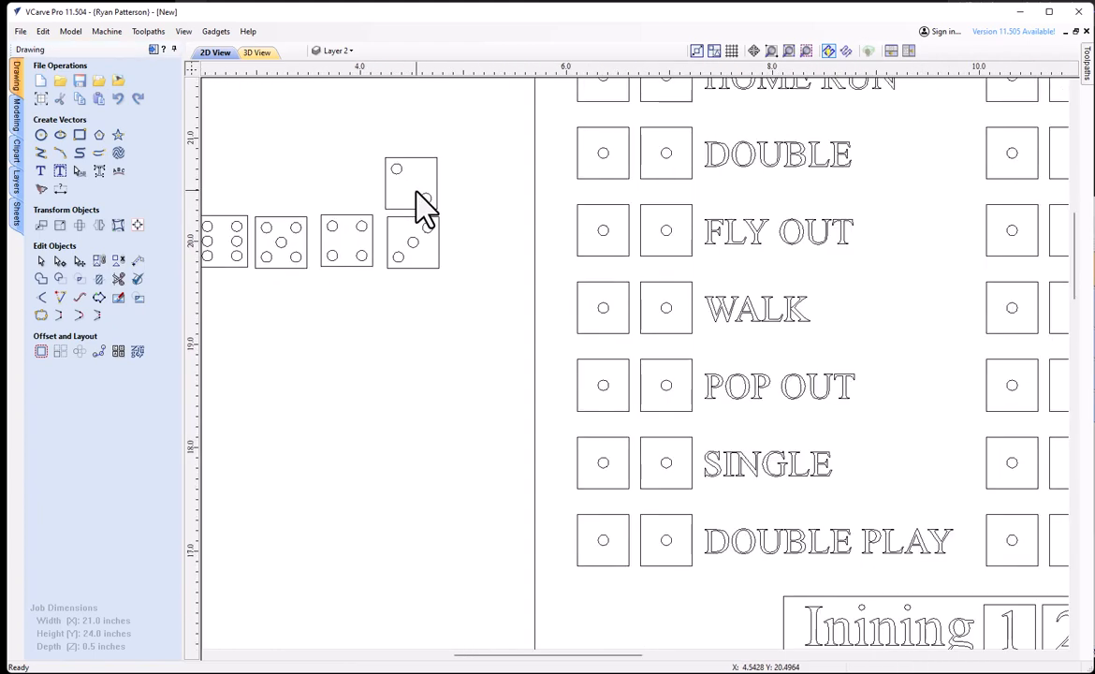
scroll(426, 196, "down", 1)
left_click_drag(427, 170, 403, 203)
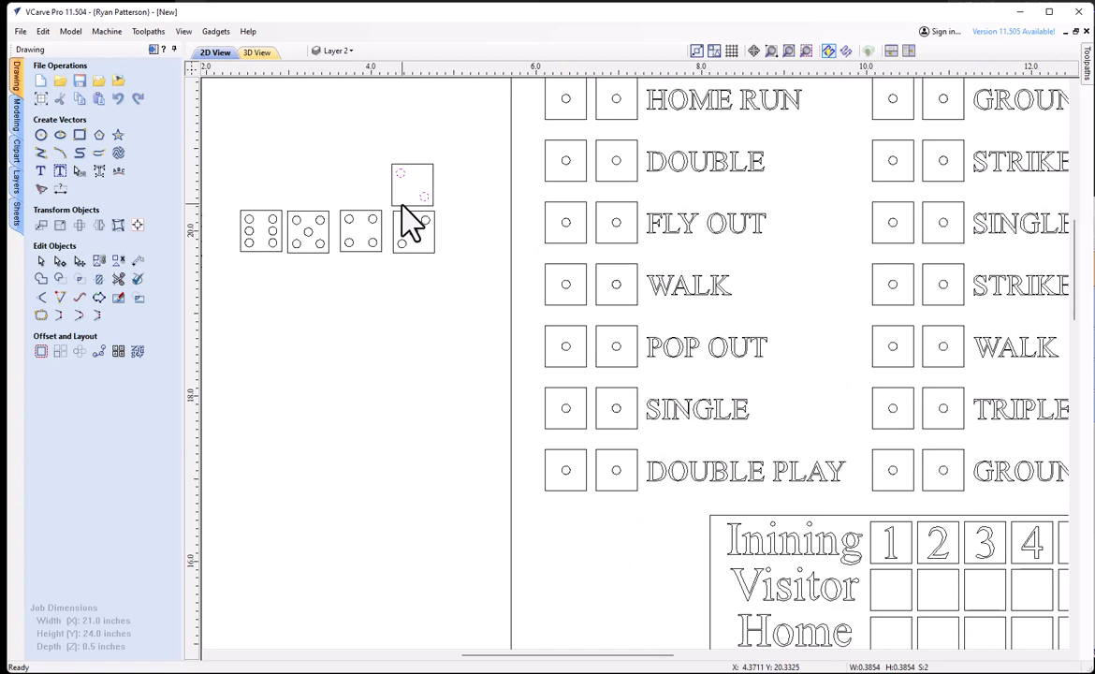
left_click_drag(429, 218, 293, 245)
left_click_drag(279, 216, 245, 245)
left_click(280, 312)
left_click(275, 235)
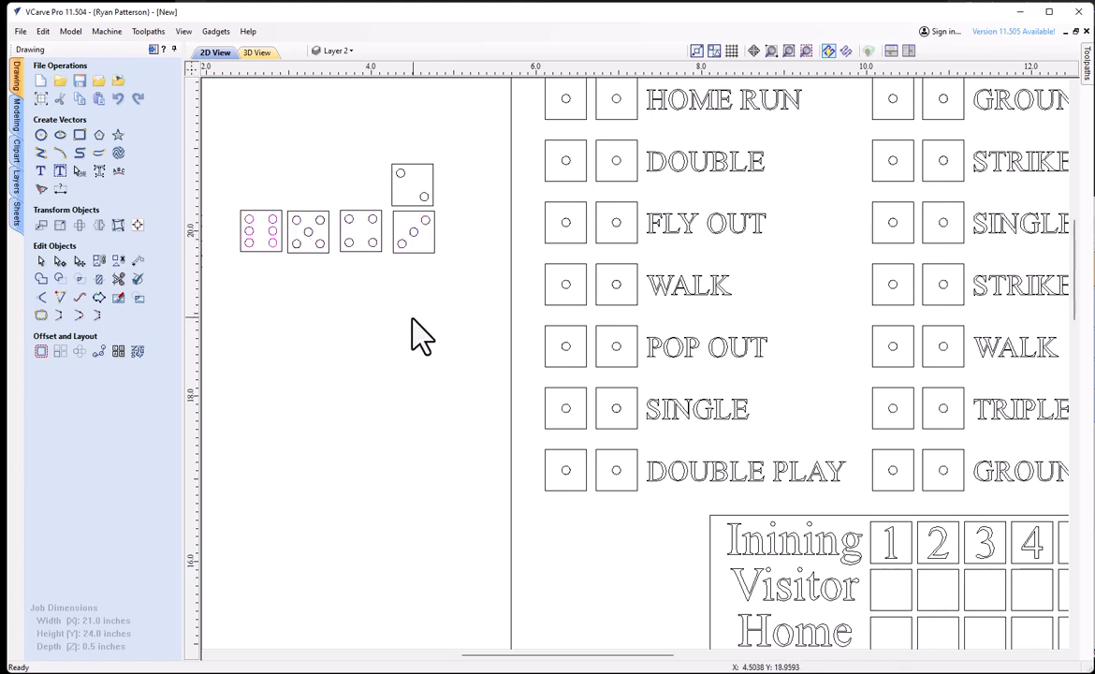
left_click(413, 317)
Replace the single dot in the second die beside DOUBLE with a copy of the two-dot group, centered in its square
scroll(514, 287, "down", 2)
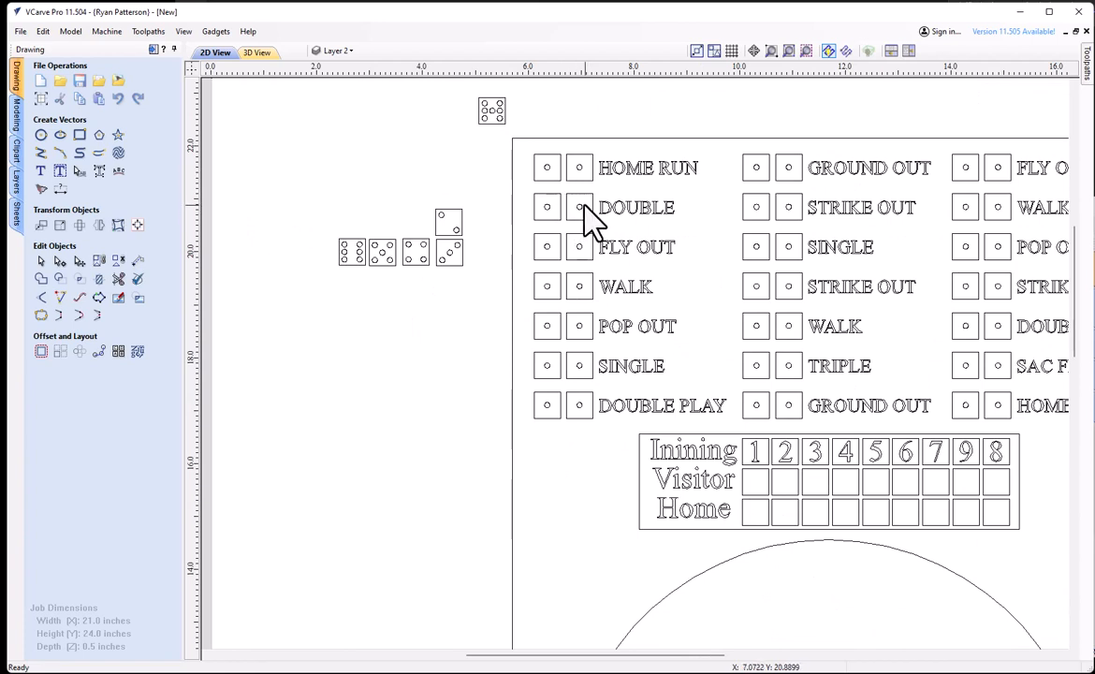
left_click_drag(585, 225, 455, 240)
left_click(455, 229)
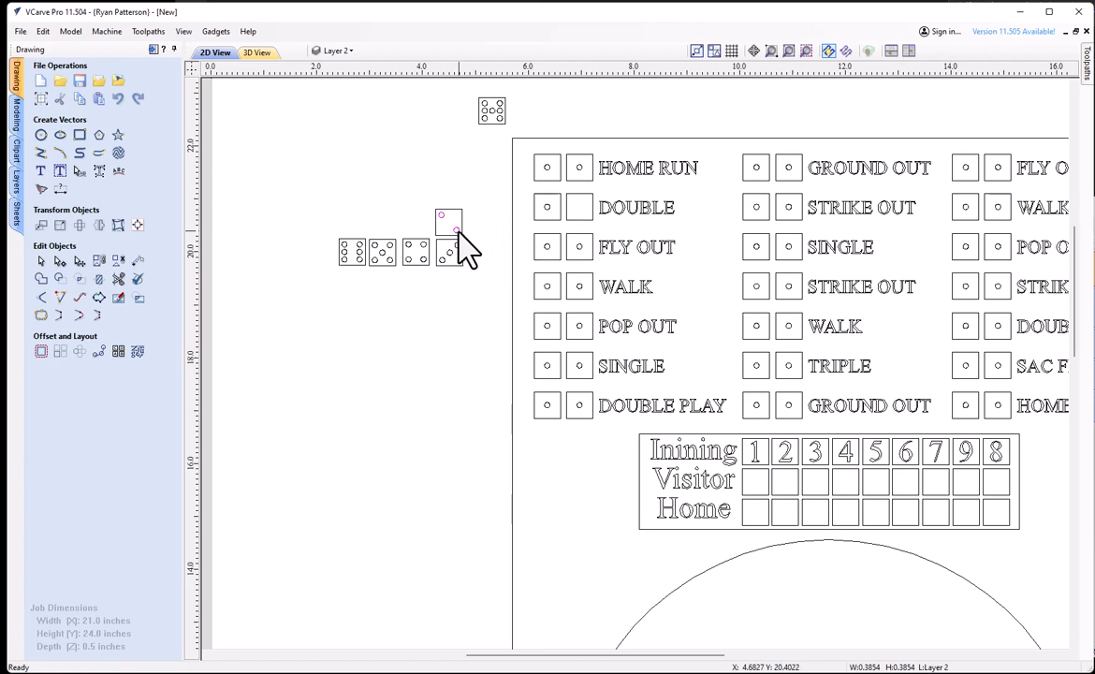
left_click(584, 221, "shift")
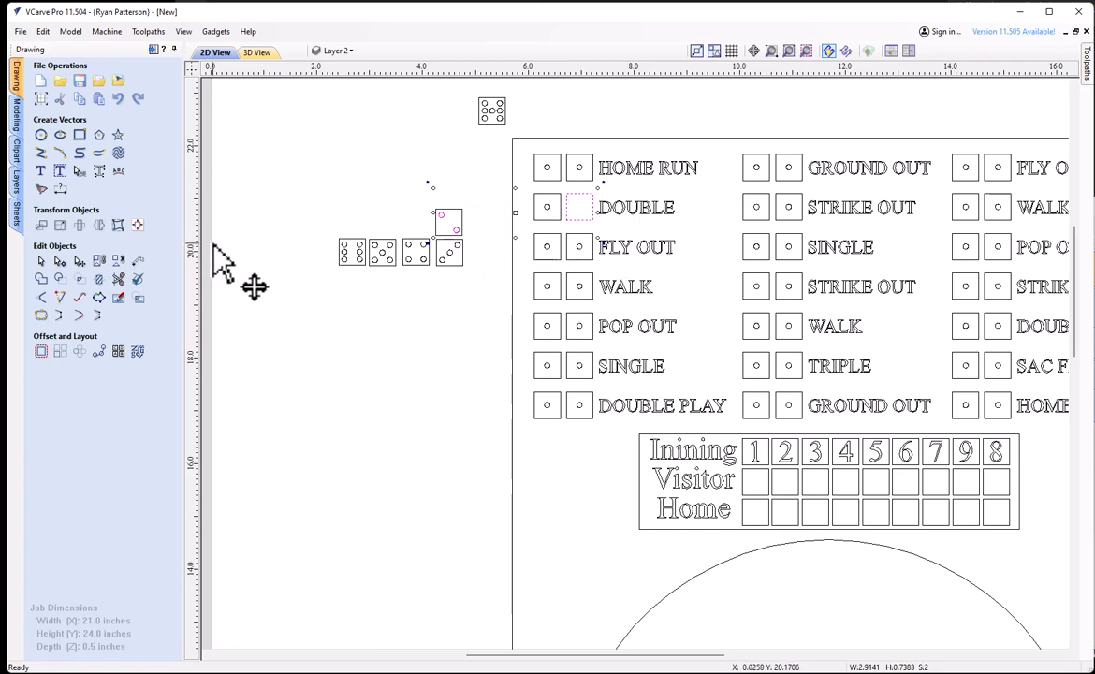
left_click(138, 230)
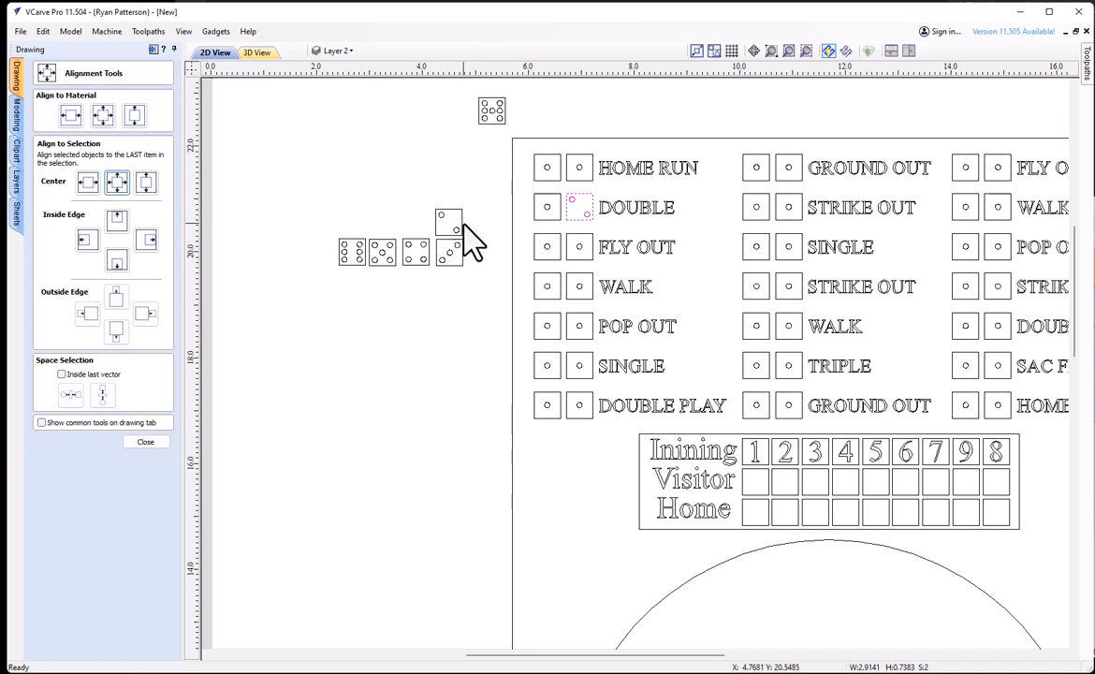
Replace the single dot in the second die beside FLY OUT with the three-dot group, centered in its square
left_click(586, 250)
left_click_drag(579, 248, 453, 266)
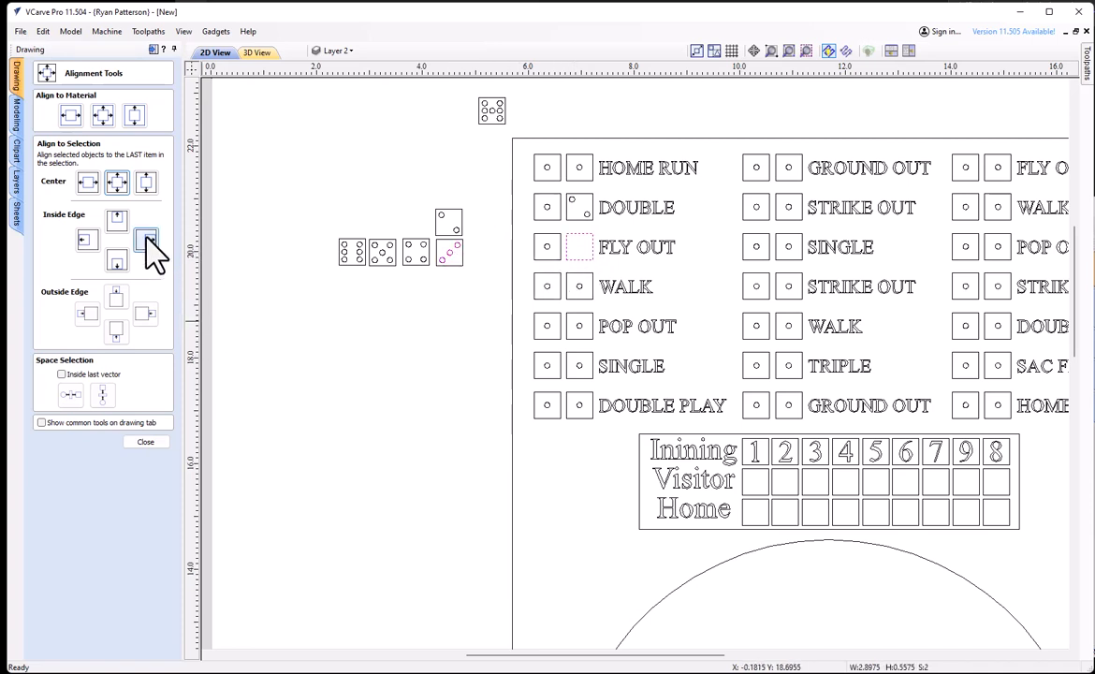
left_click(103, 114)
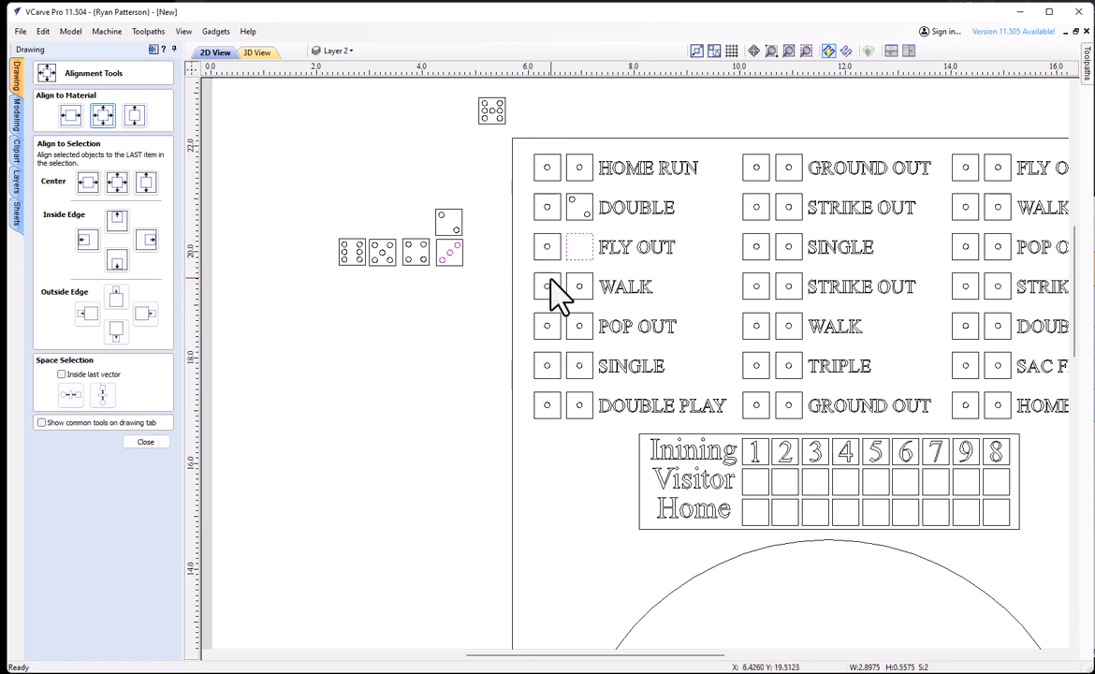
left_click(117, 182)
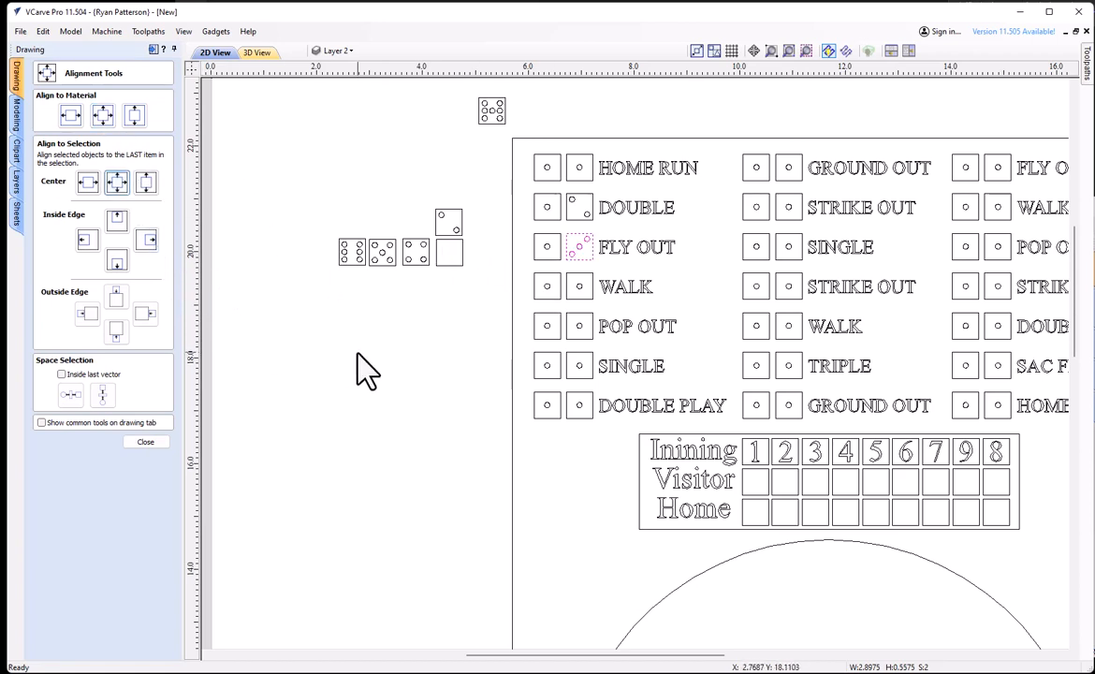
Replace the first column's remaining placeholder dots with four beside WALK, five beside POP OUT, six beside SINGLE and two in both DOUBLE PLAY dice
left_click(580, 287)
key("Delete")
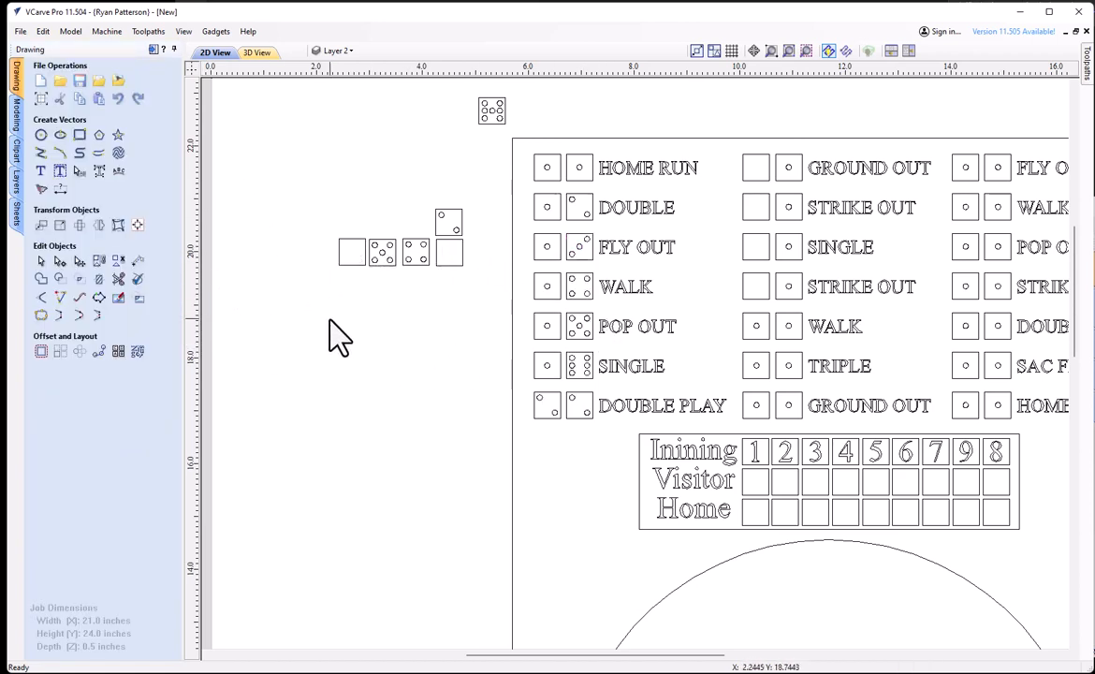
Copy the two-dot die face onto the first die of the middle column's upper four rows, GROUND OUT through STRIKE OUT
left_click(436, 231)
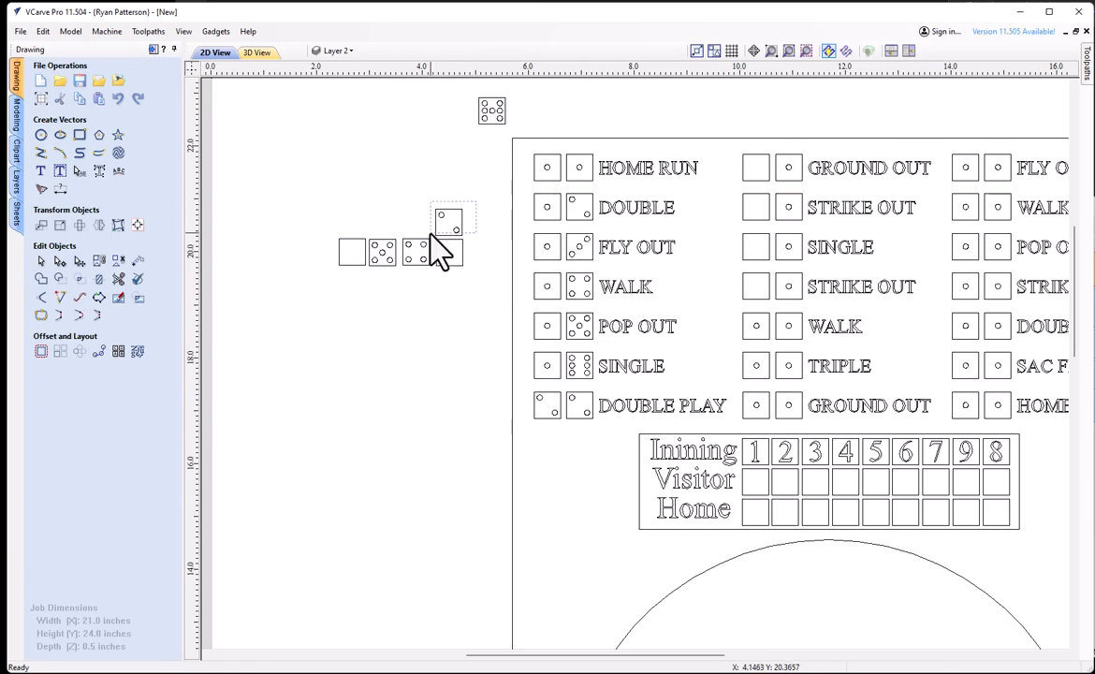
left_click_drag(433, 238, 432, 238)
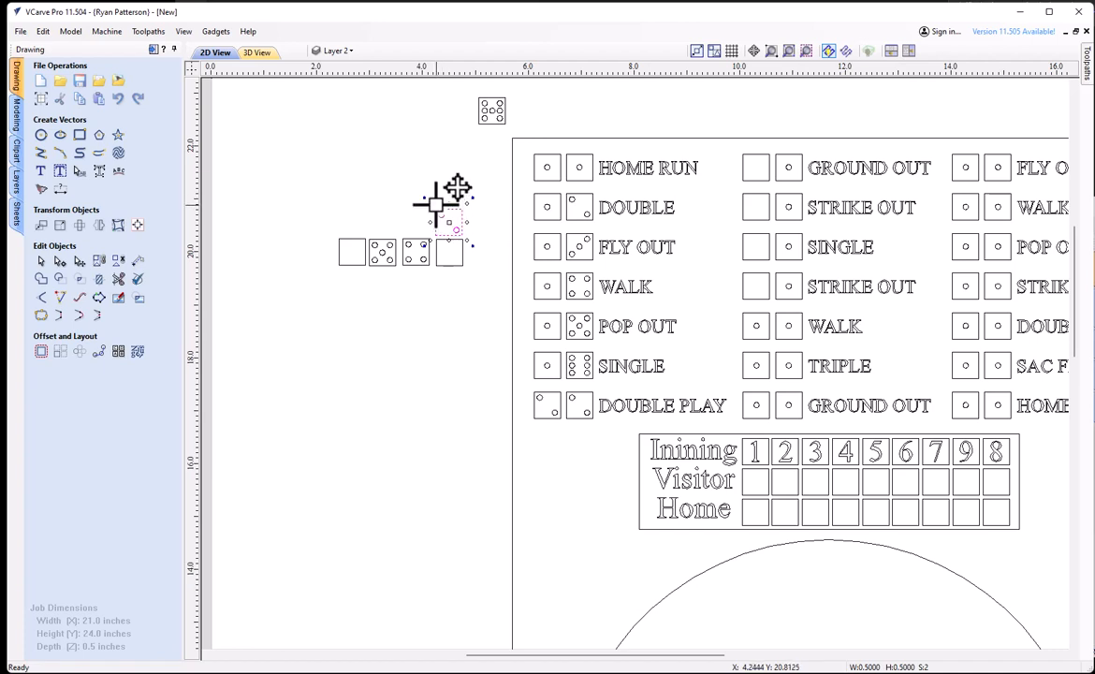
left_click_drag(434, 206, 742, 152)
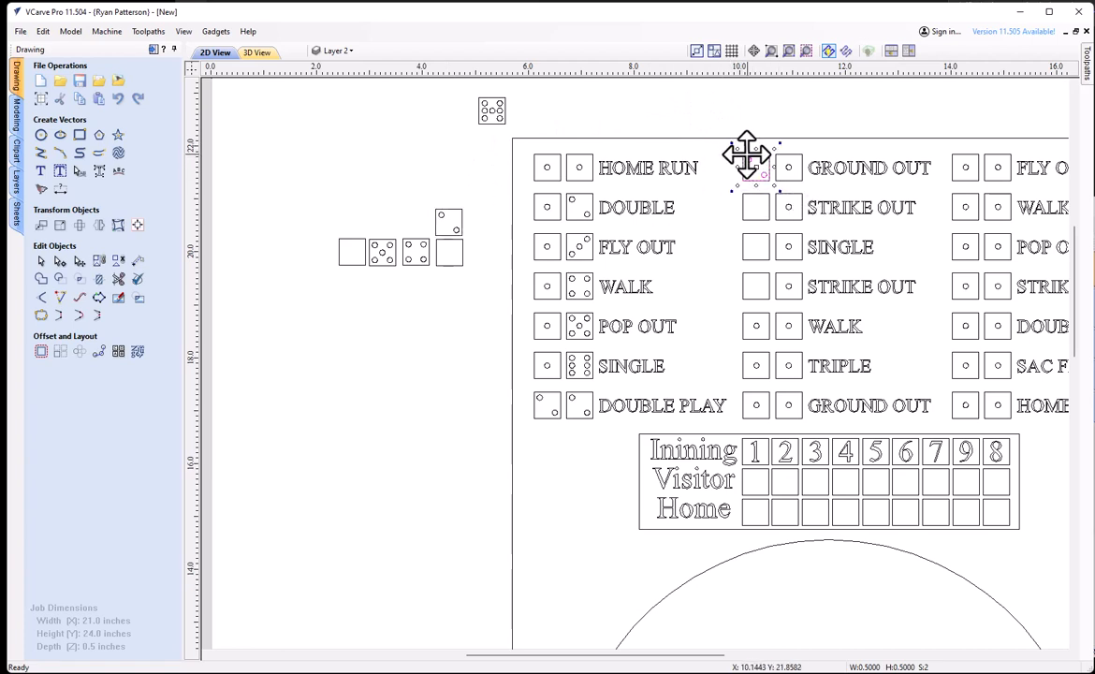
left_click_drag(754, 172, 774, 268)
left_click(736, 159)
left_click_drag(732, 147, 743, 307)
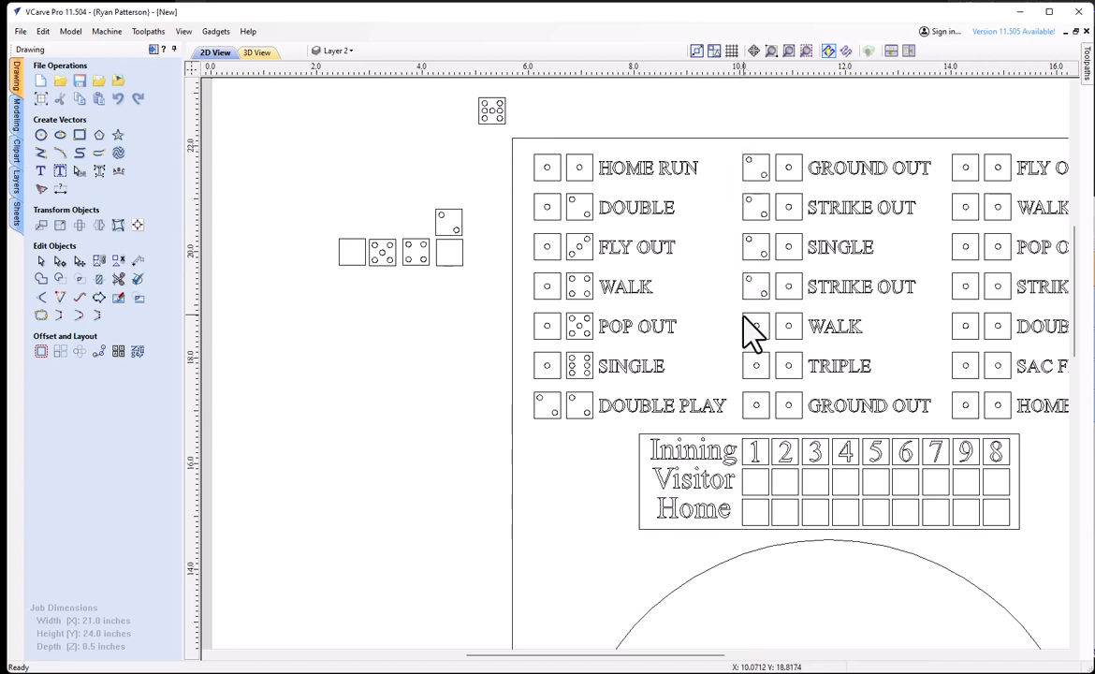
left_click_drag(775, 147, 767, 298)
left_click(734, 233)
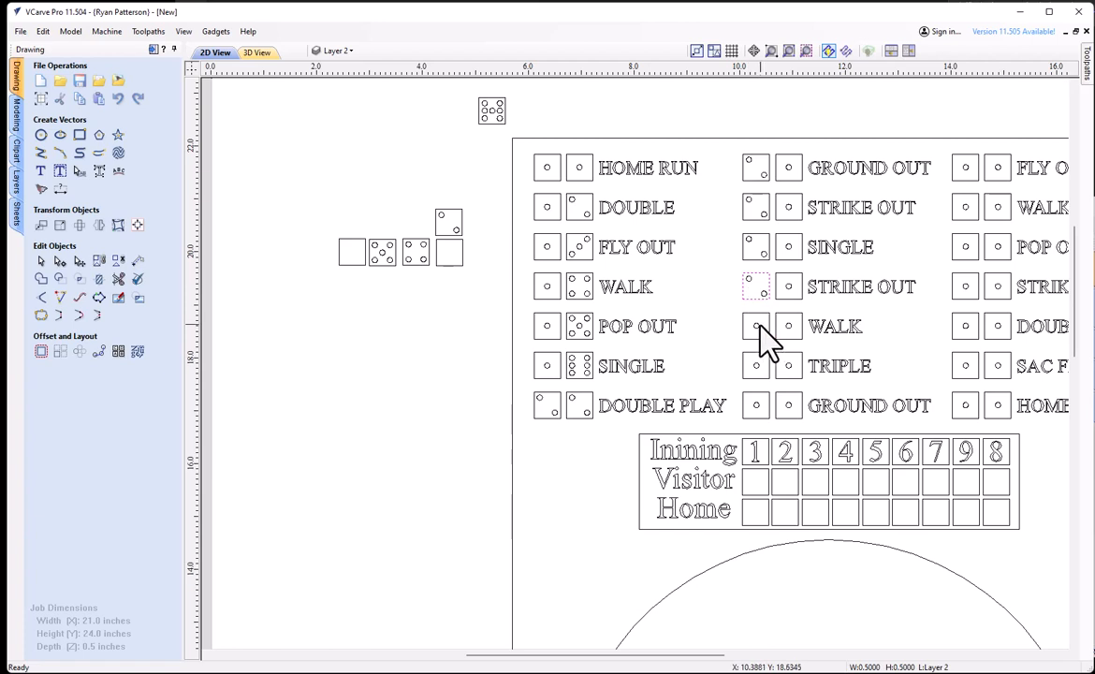
Delete the single dots in the first dice beside WALK, TRIPLE and the lower GROUND OUT in the middle column
key("Delete")
left_click(757, 366)
key("Delete")
left_click(758, 408)
key("Delete")
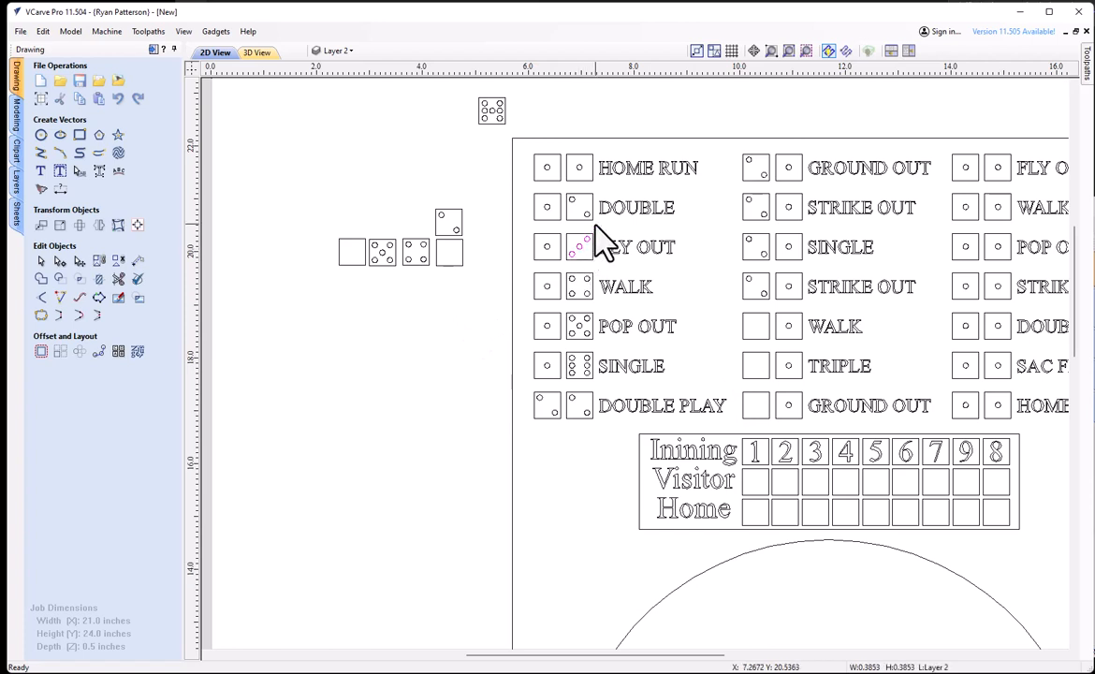
Copy the three-dot die face from FLY OUT to the blank area beside the board as a sample
left_click(578, 250)
left_click_drag(597, 230, 381, 355)
left_click(400, 365)
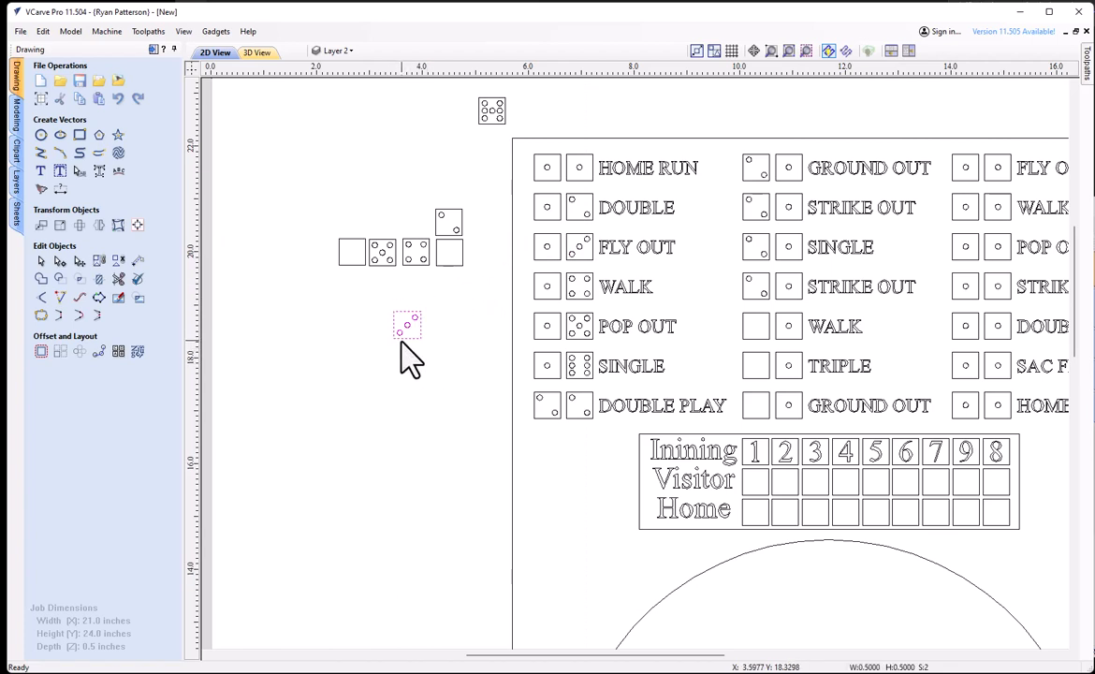
left_click_drag(428, 308, 418, 295)
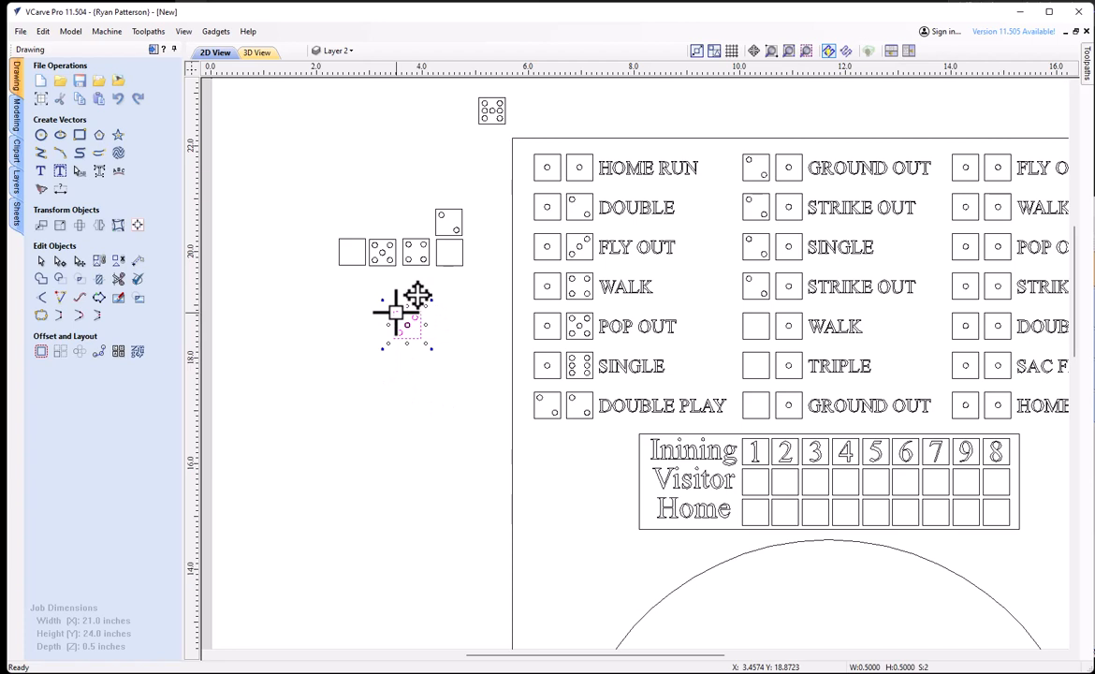
Copy the three-dot sample onto the first dice beside WALK, TRIPLE and the lower GROUND OUT, deleting the duplicate squares
left_click_drag(418, 295, 756, 373)
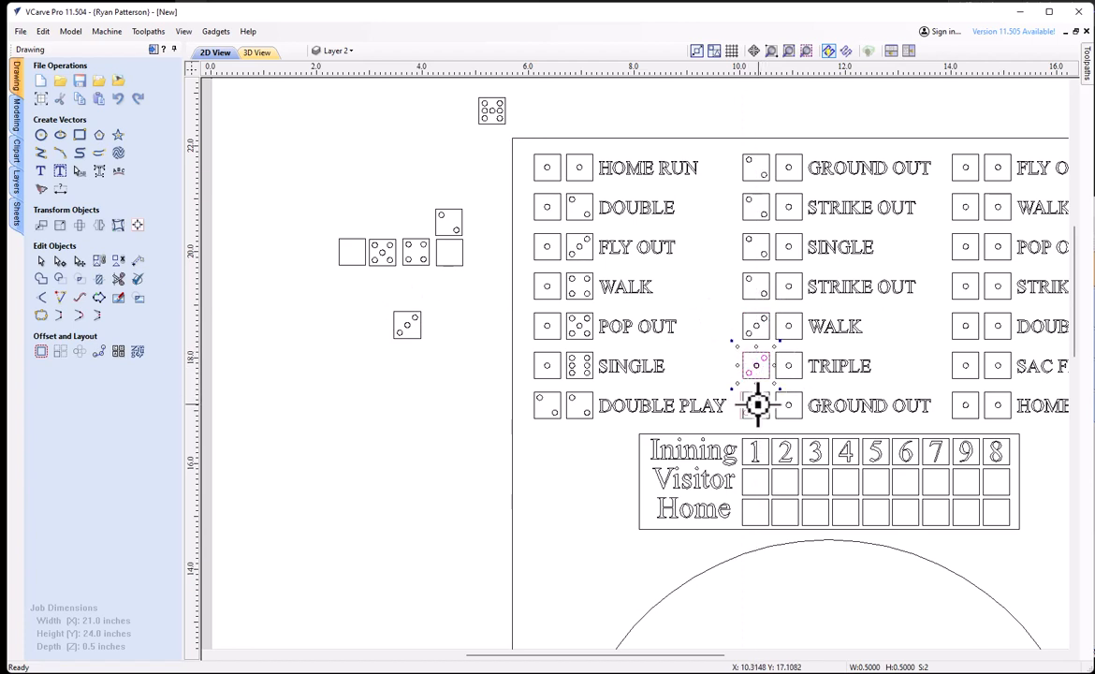
mouse_move(756, 405)
left_mouse_down()
mouse_move(766, 382)
mouse_move(726, 371)
mouse_move(709, 347)
mouse_move(743, 391)
left_mouse_up()
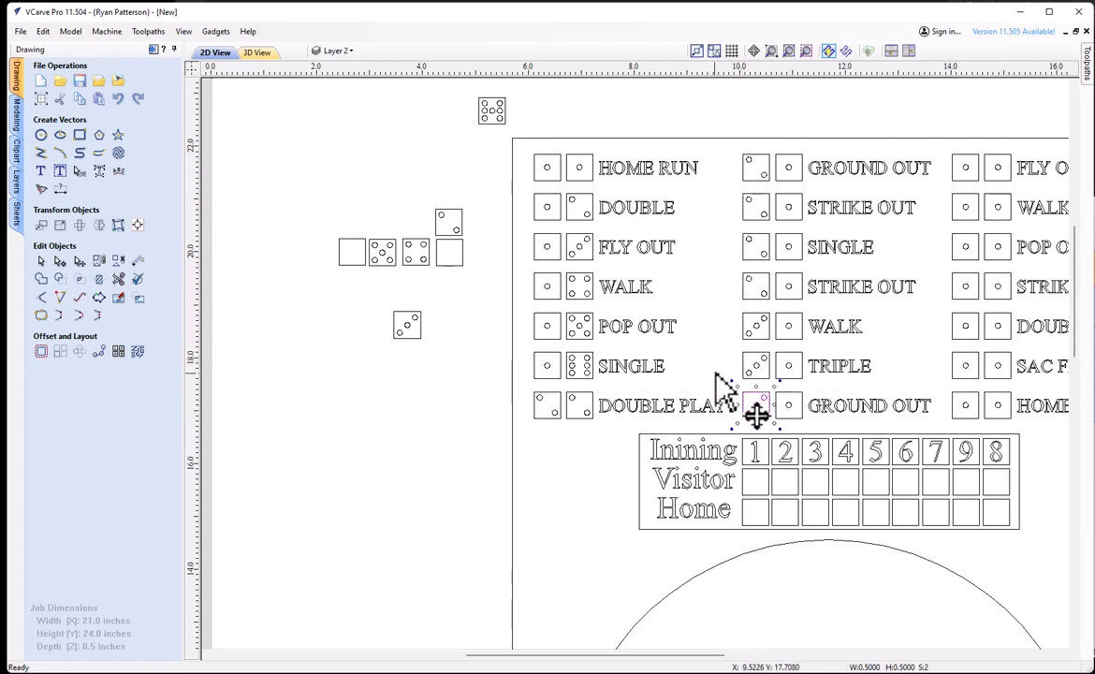
left_click(716, 372)
left_click(748, 314)
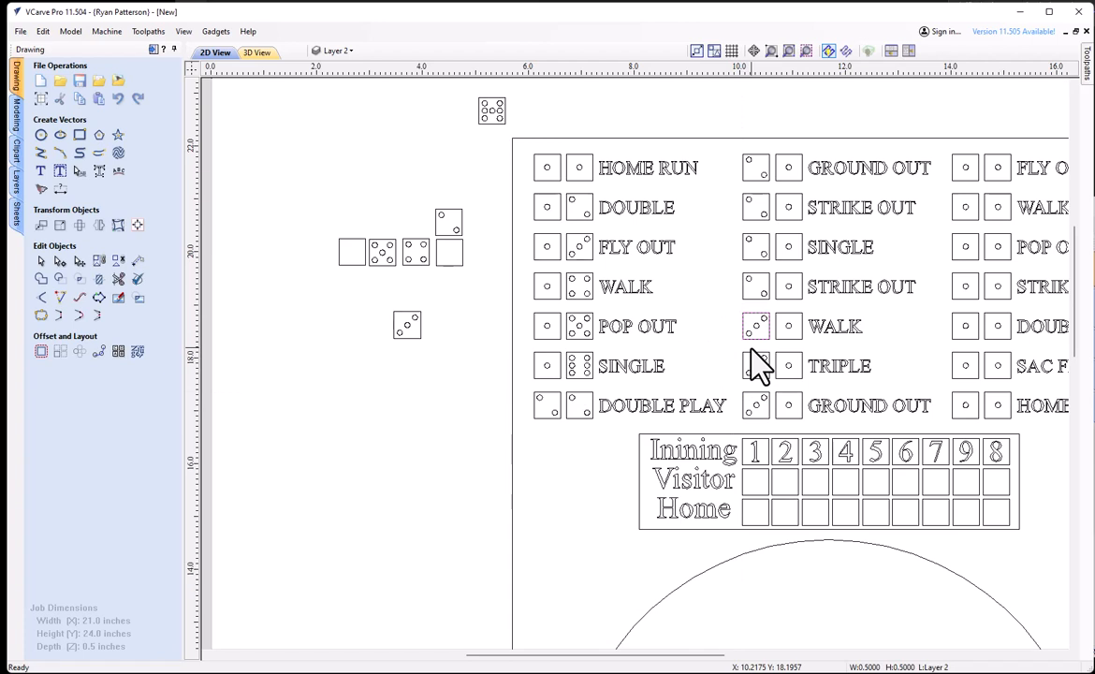
key("Delete")
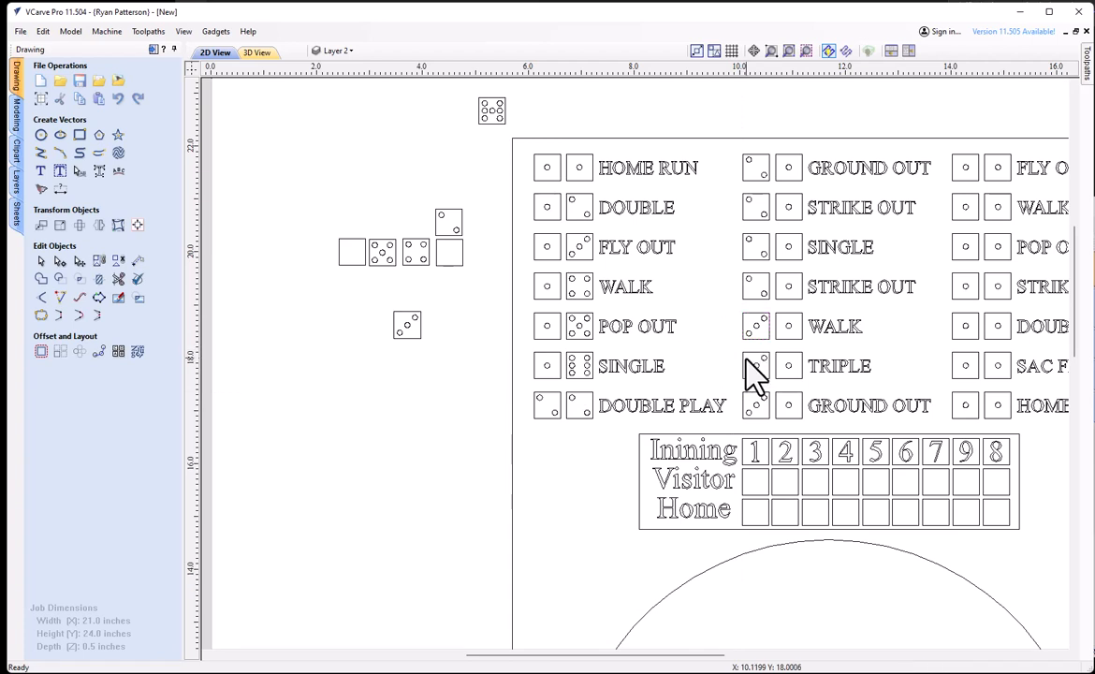
left_click(754, 410)
Delete the single dots from all seven second dice in the middle column
left_click(788, 168)
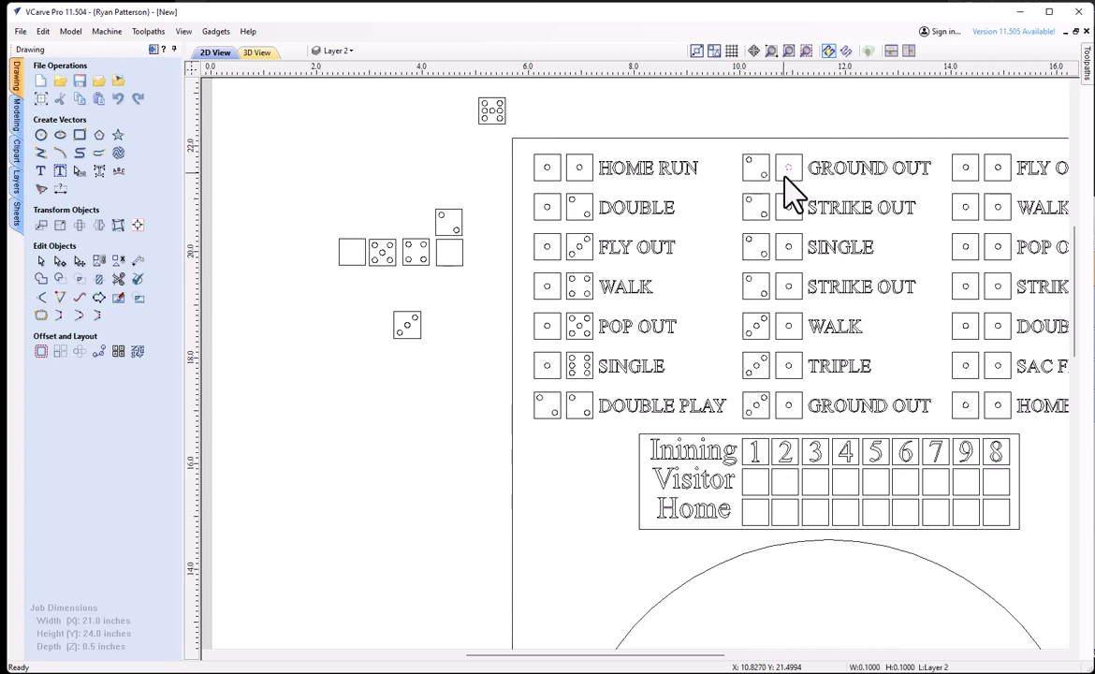
left_click_drag(780, 117, 798, 415)
key("Delete")
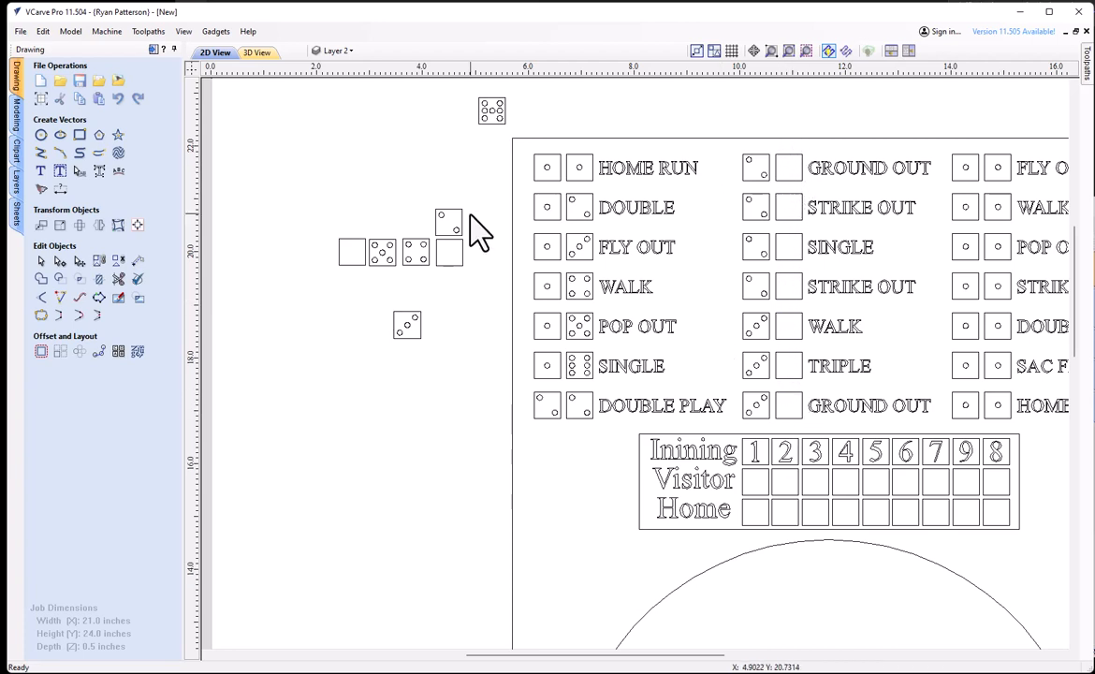
Fill the middle column's second dice with three dots beside GROUND OUT, four beside STRIKE OUT and five beside SINGLE
left_click(417, 336)
left_click_drag(421, 311, 802, 154, "ctrl")
left_click(419, 265)
left_click_drag(419, 265, 793, 220, "ctrl")
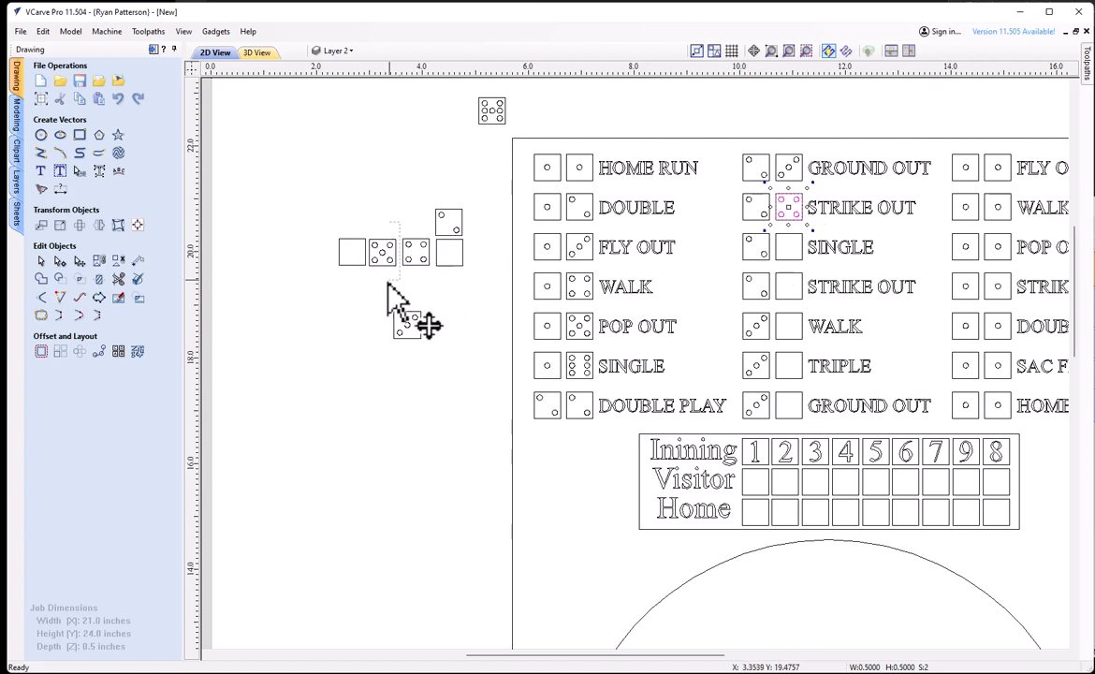
left_click(381, 266)
left_click_drag(381, 266, 789, 261, "ctrl")
Fill the middle column's remaining second dice with six dots beside STRIKE OUT, three beside WALK, four beside TRIPLE and five beside GROUND OUT
left_click(565, 381)
left_click_drag(576, 353, 802, 316, "ctrl")
left_click(768, 340)
left_click(790, 223)
left_click(794, 220)
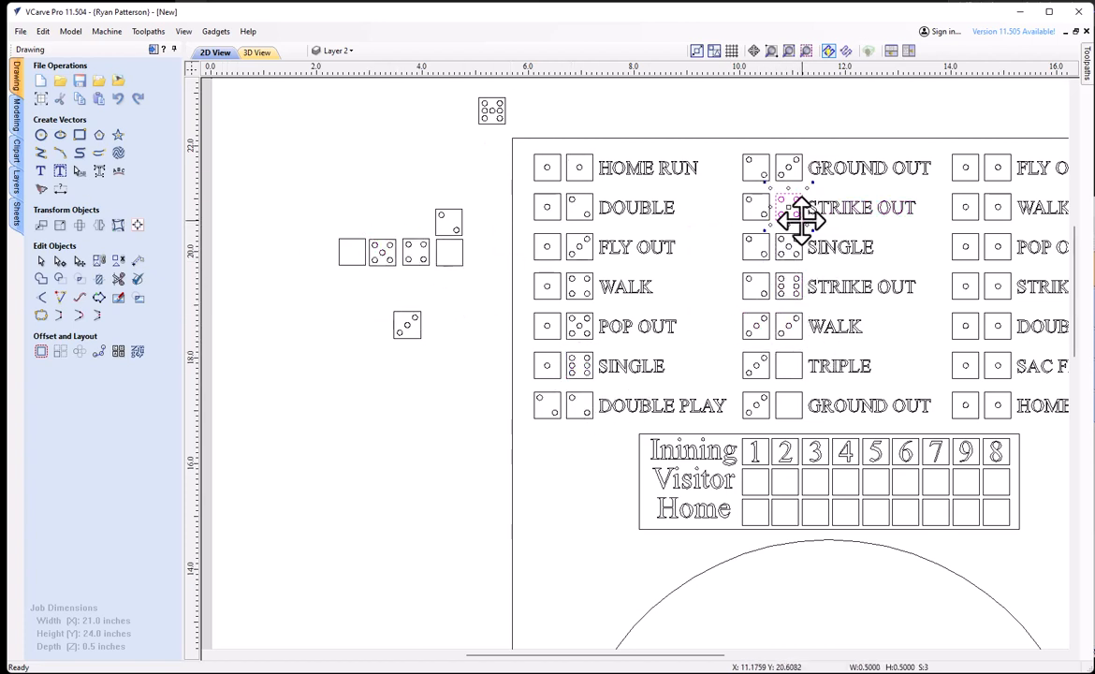
left_click_drag(776, 194, 776, 353, "ctrl")
left_click(390, 264)
left_click_drag(389, 264, 798, 417, "ctrl")
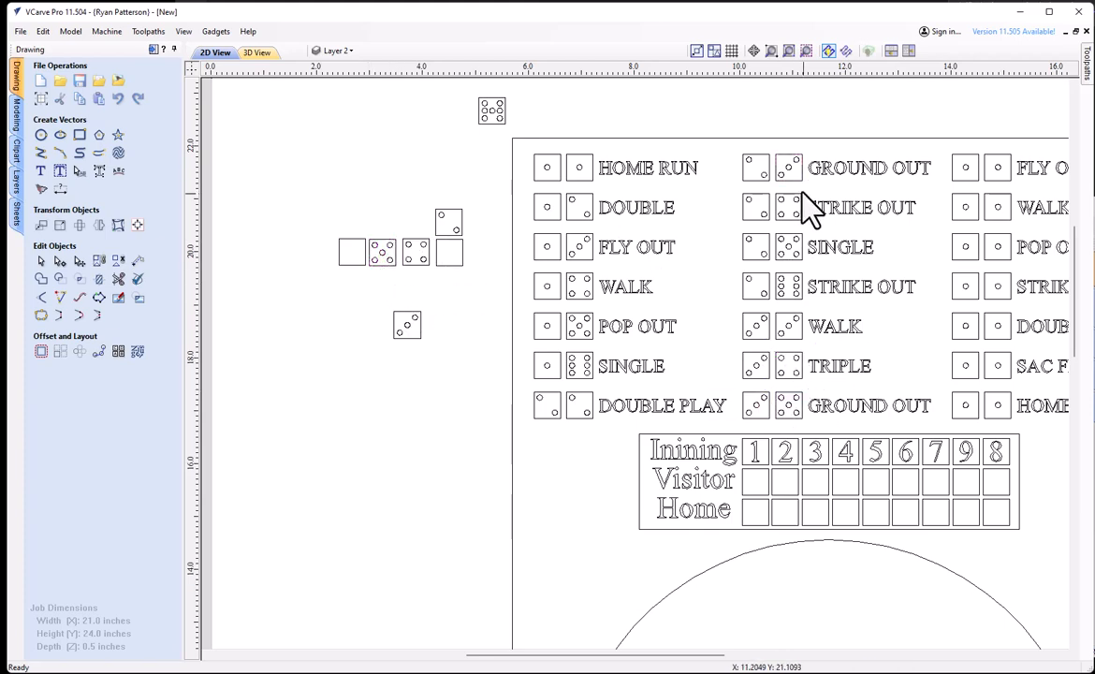
Delete the single dots from every die in the third column
middle_click_drag(861, 256, 693, 258)
left_click_drag(791, 146, 836, 412)
key("Delete")
Fill the third column's upper dice pairs with three-six for FLY OUT, four-four for WALK, four-five for POP OUT and four-six for STRIKE OUT
left_click(617, 182)
left_click_drag(618, 185, 795, 186, "ctrl")
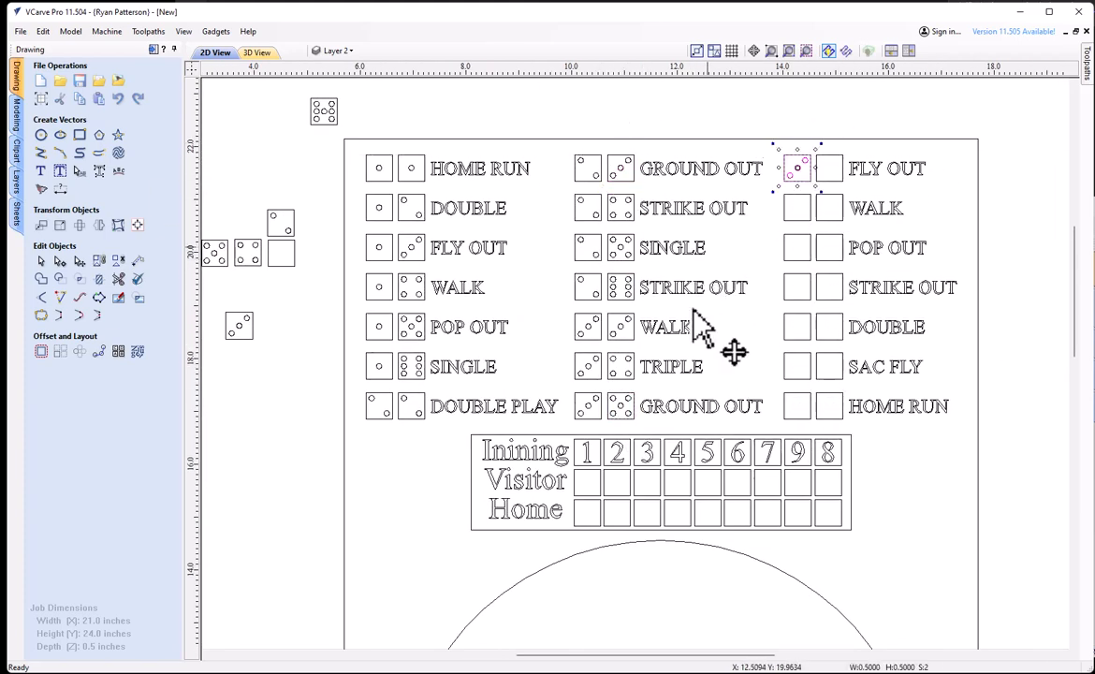
left_click(412, 366)
left_click_drag(411, 366, 829, 169, "ctrl")
left_click_drag(633, 189, 800, 251)
left_click_drag(638, 226, 618, 260)
left_click_drag(621, 259, 830, 253, "ctrl")
left_click_drag(816, 226, 802, 287)
left_click_drag(641, 267, 826, 288)
Fill the third column's lower dice pairs with five-five for DOUBLE, five-six for SAC FLY and six-six for HOME RUN
left_click_drag(847, 227, 824, 259)
left_click_drag(831, 247, 800, 327, "ctrl")
left_click_drag(801, 326, 800, 366, "ctrl")
left_click_drag(854, 272, 814, 304)
left_click_drag(830, 288, 831, 367, "ctrl")
left_click_drag(831, 367, 829, 406, "ctrl")
left_click_drag(829, 406, 799, 405, "ctrl")
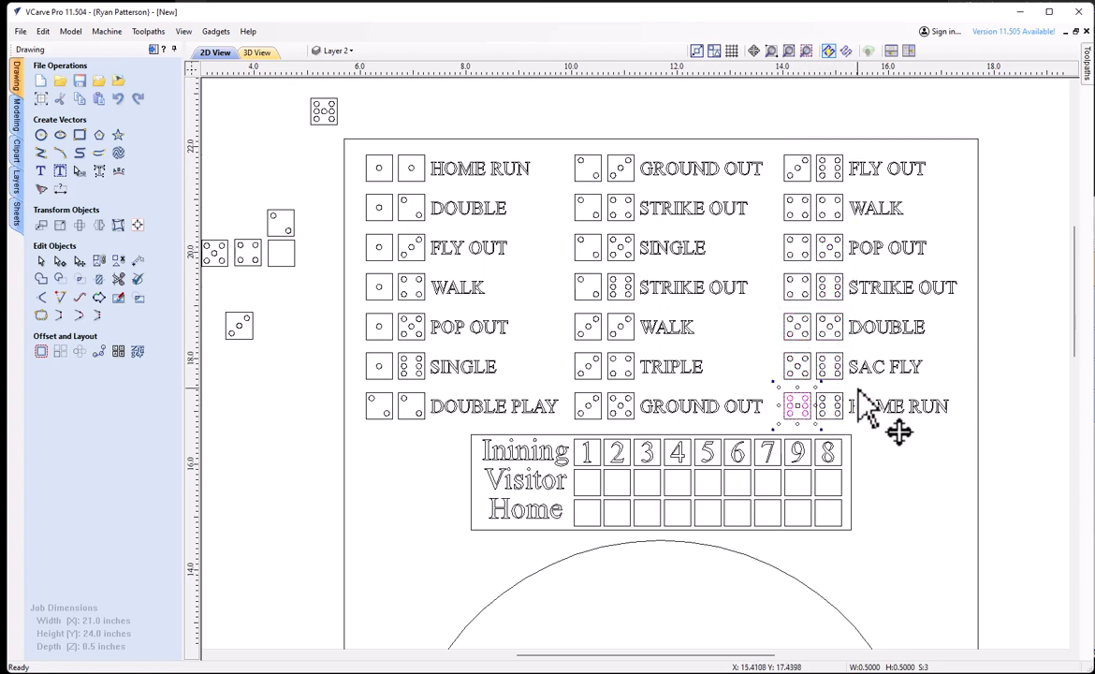
left_click(751, 354)
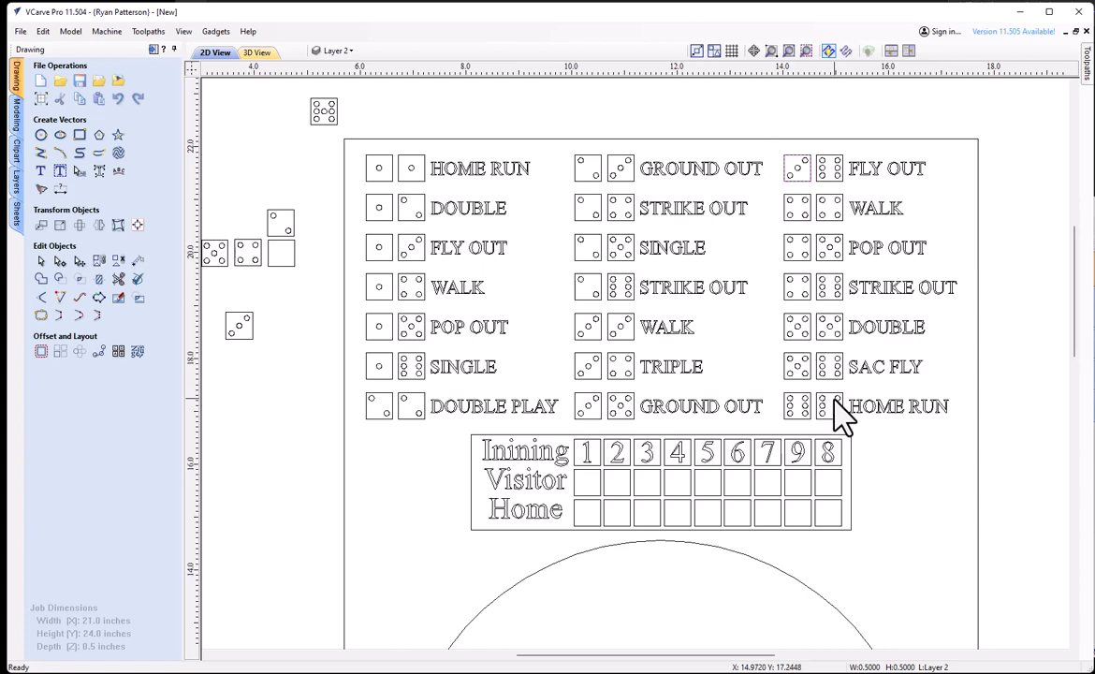
Check the design for open vectors
right_click(886, 448)
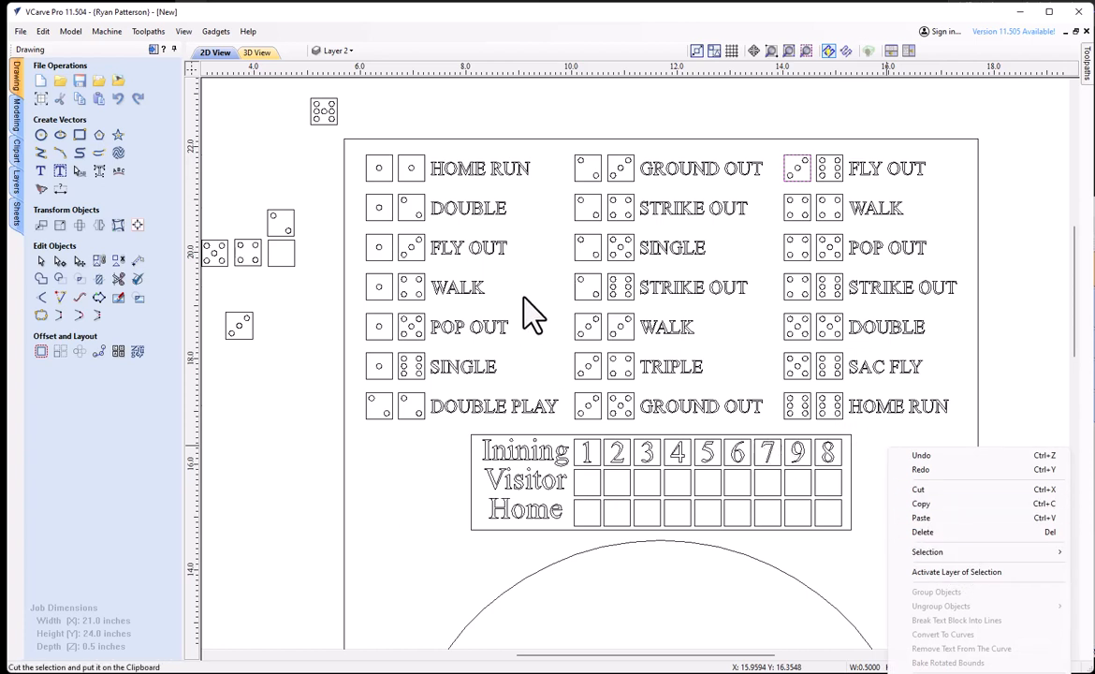
right_click(538, 255)
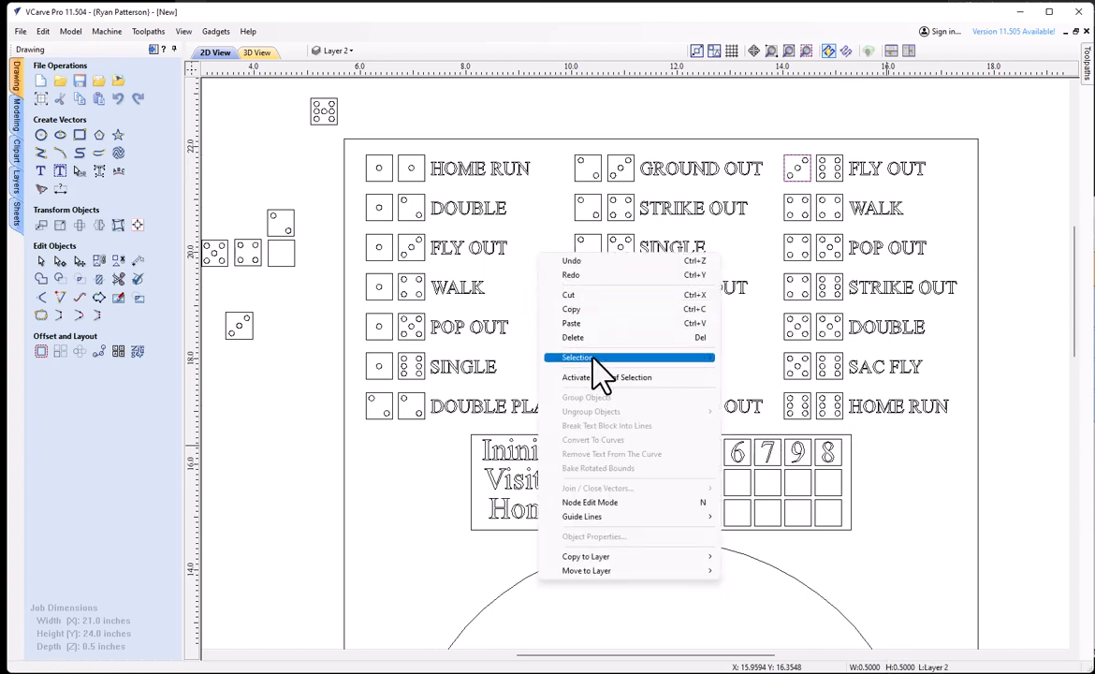
mouse_move(543, 360)
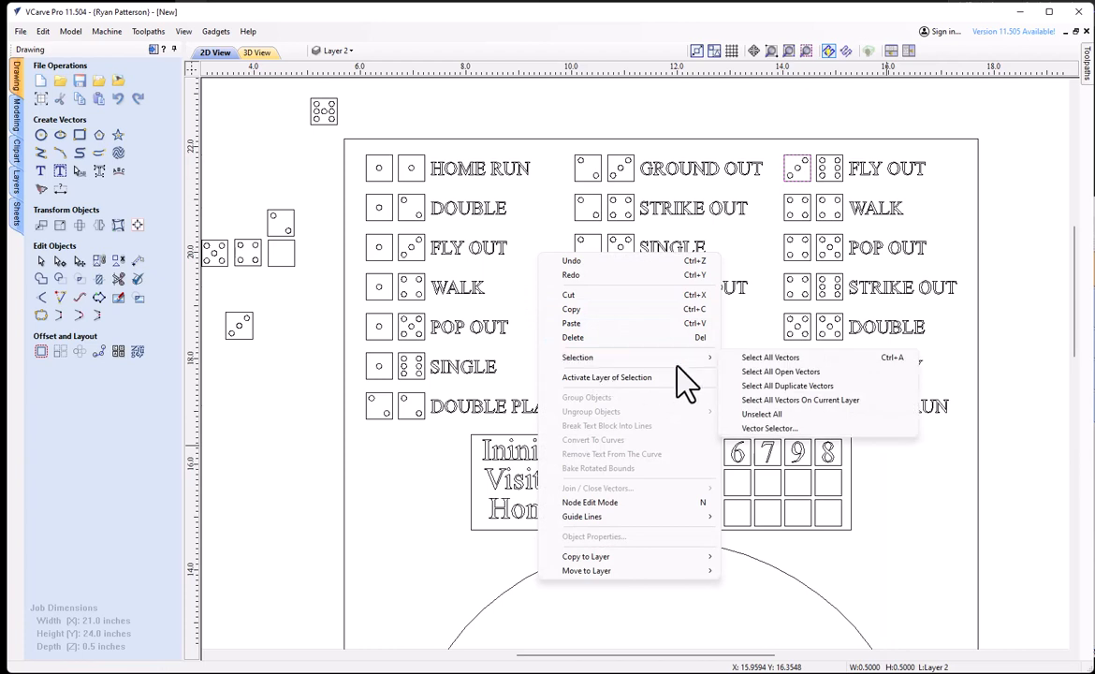
left_click(758, 372)
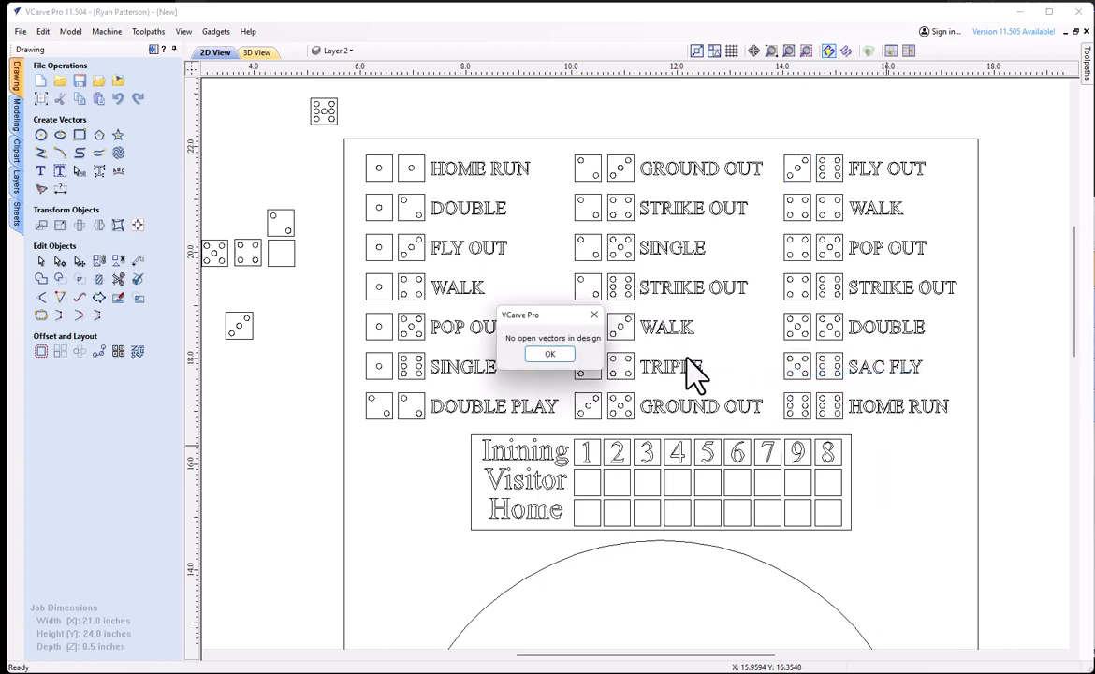
left_click(550, 355)
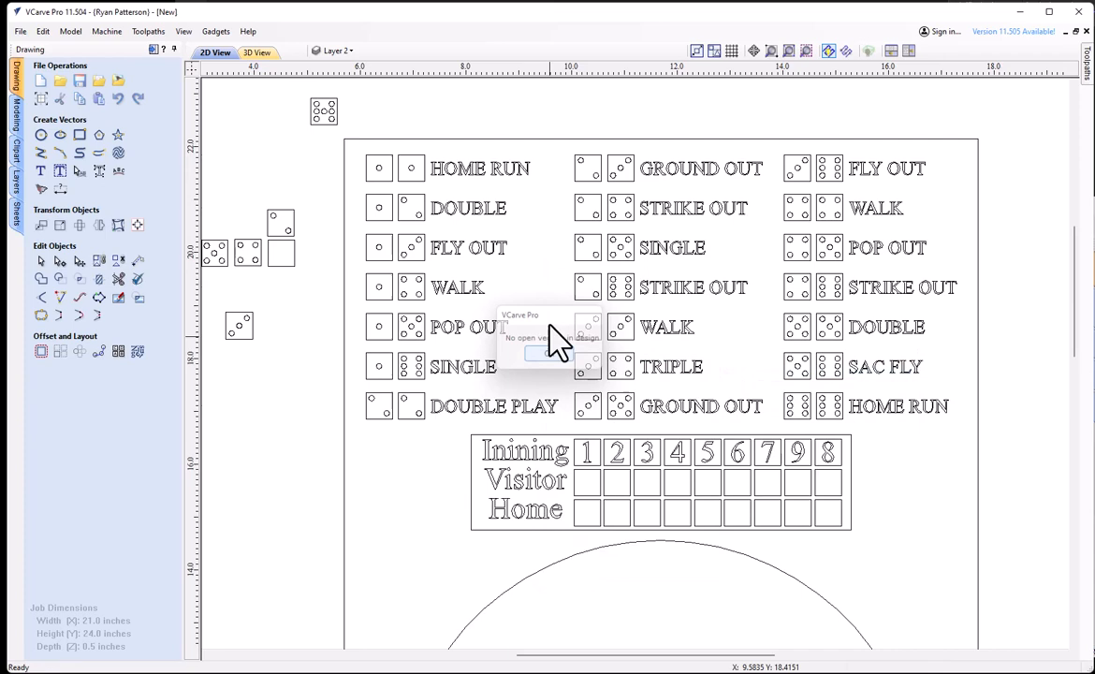
Search the design for duplicate vectors and inspect the first die beside DOUBLE in the third column
right_click(538, 262)
mouse_move(613, 365)
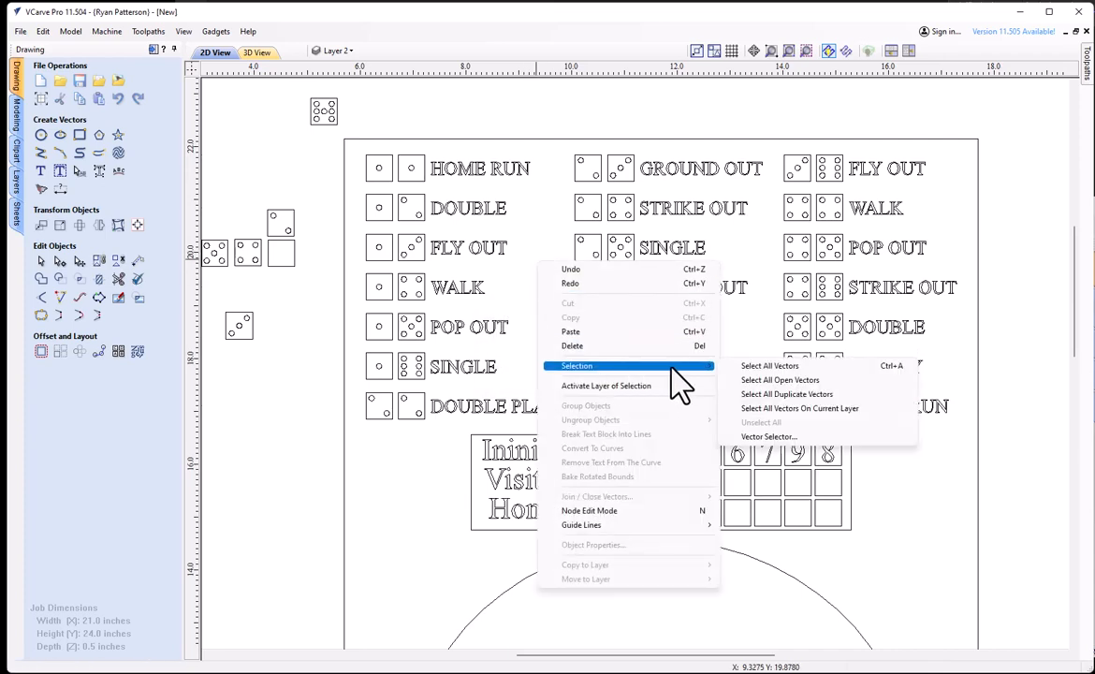
left_click(782, 394)
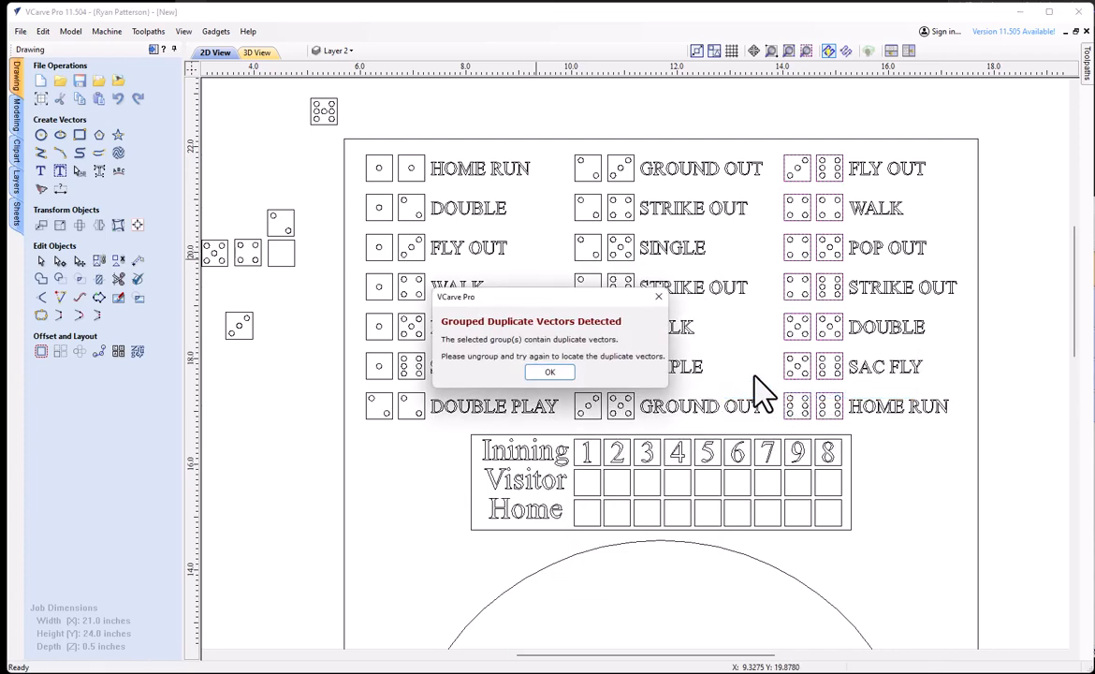
left_click(550, 372)
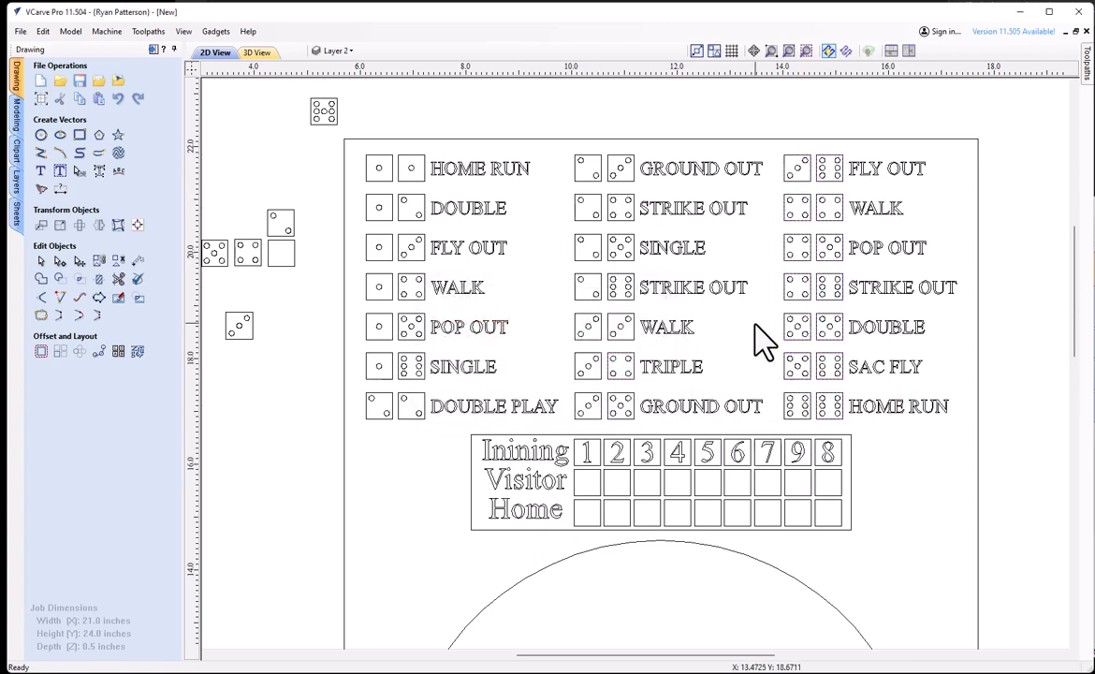
left_click(794, 323)
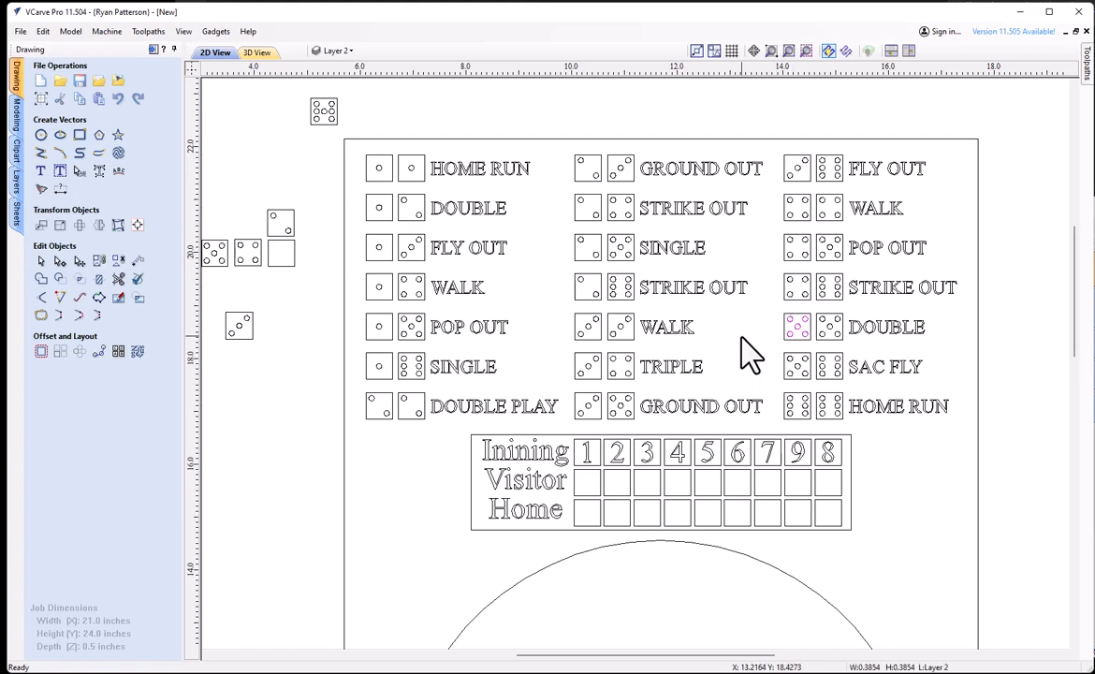
Delete all the sample dice faces beside the game board
scroll(763, 359, "down", 5)
scroll(693, 445, "up", 1)
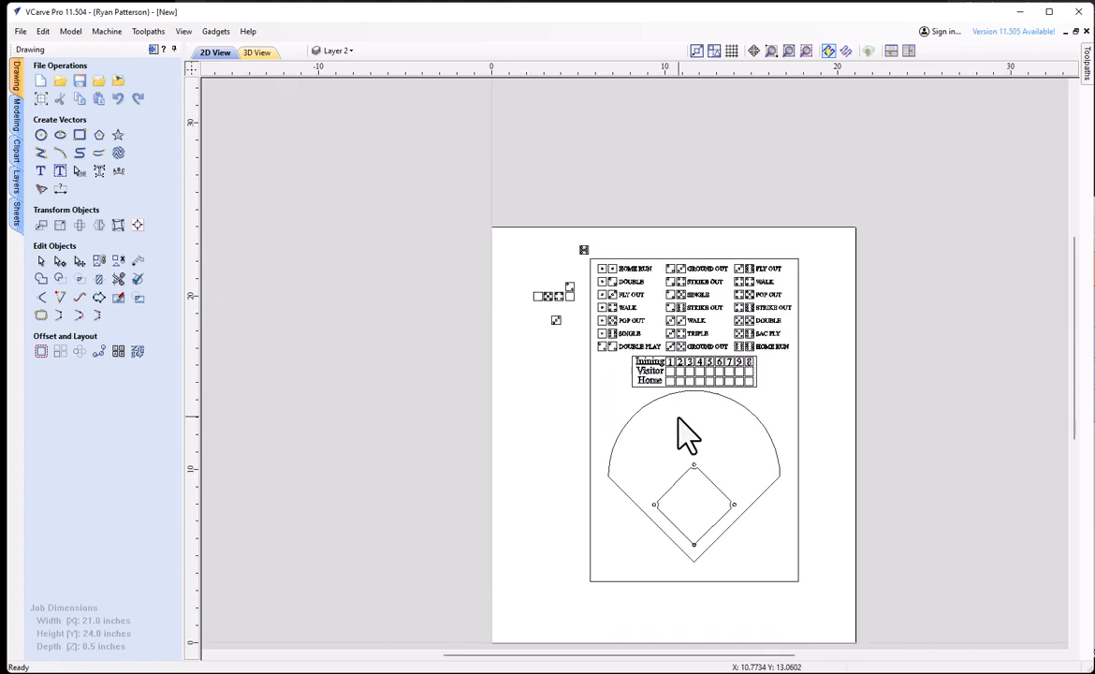
scroll(680, 420, "up", 1)
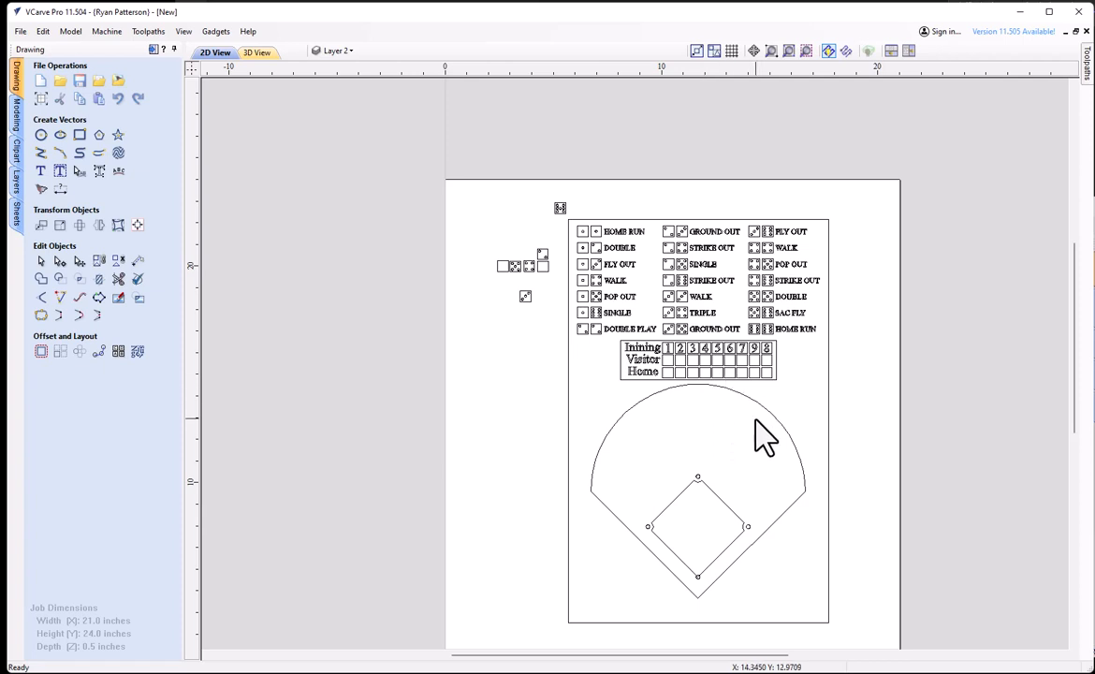
scroll(737, 462, "down", 2)
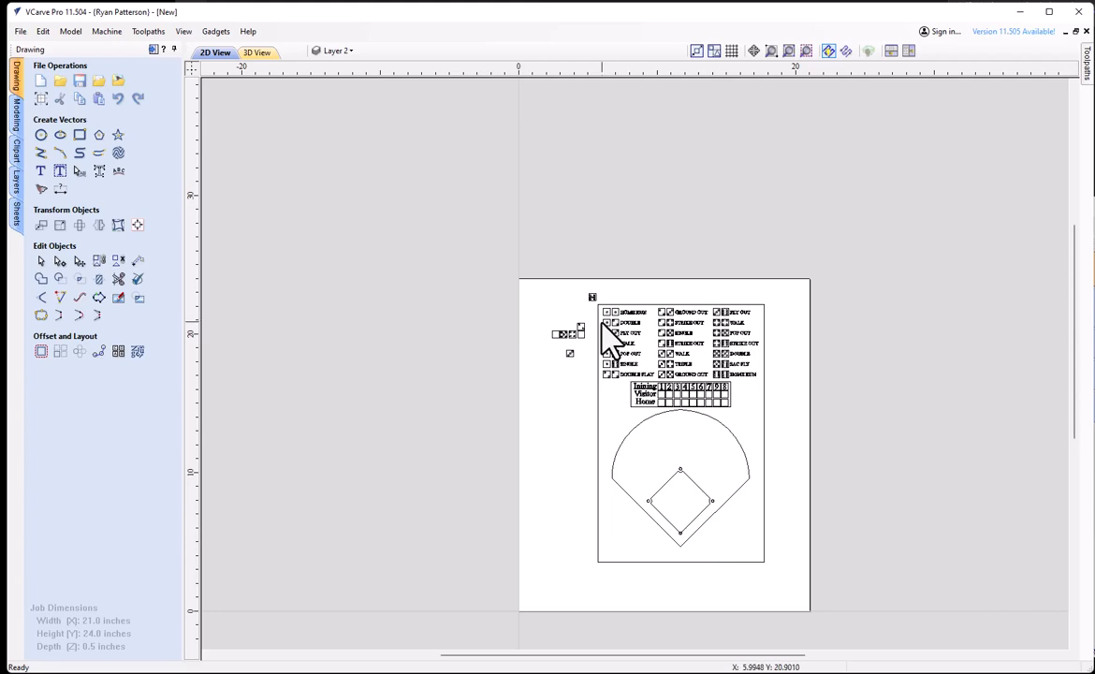
scroll(606, 343, "up", 5)
left_click_drag(574, 233, 416, 463)
key("Delete")
key("Delete")
Move the entire game board layout so it sits roughly centered across the width of the material
scroll(418, 463, "down", 5)
scroll(468, 464, "down", 1)
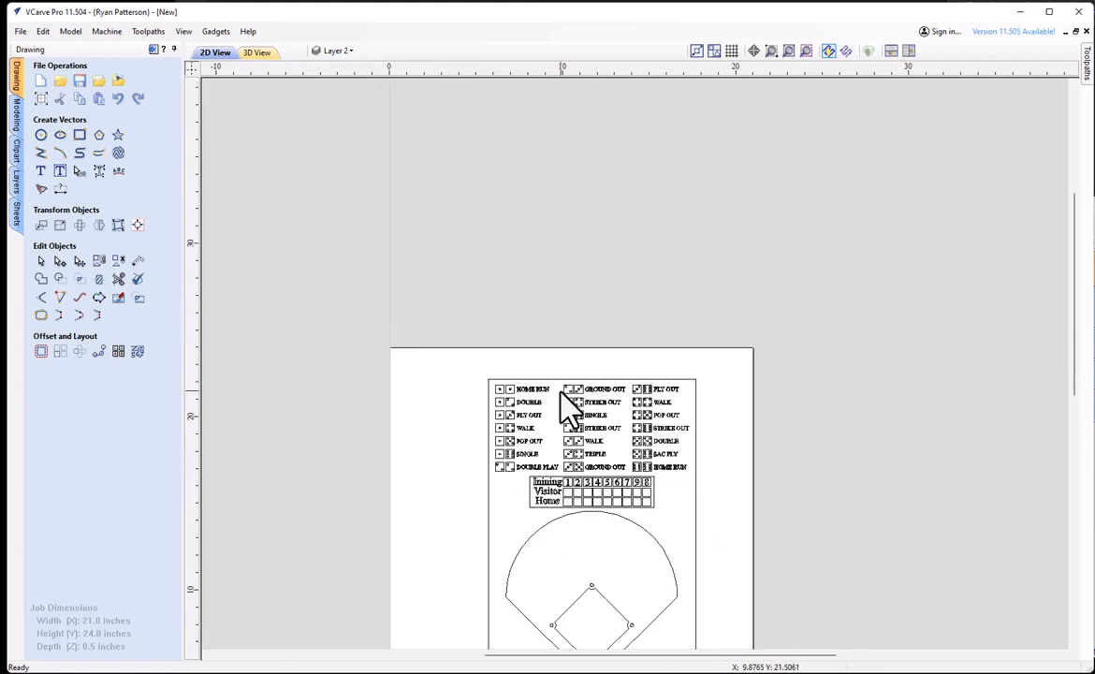
scroll(561, 421, "down", 3)
left_click_drag(513, 304, 716, 551)
left_click(659, 509)
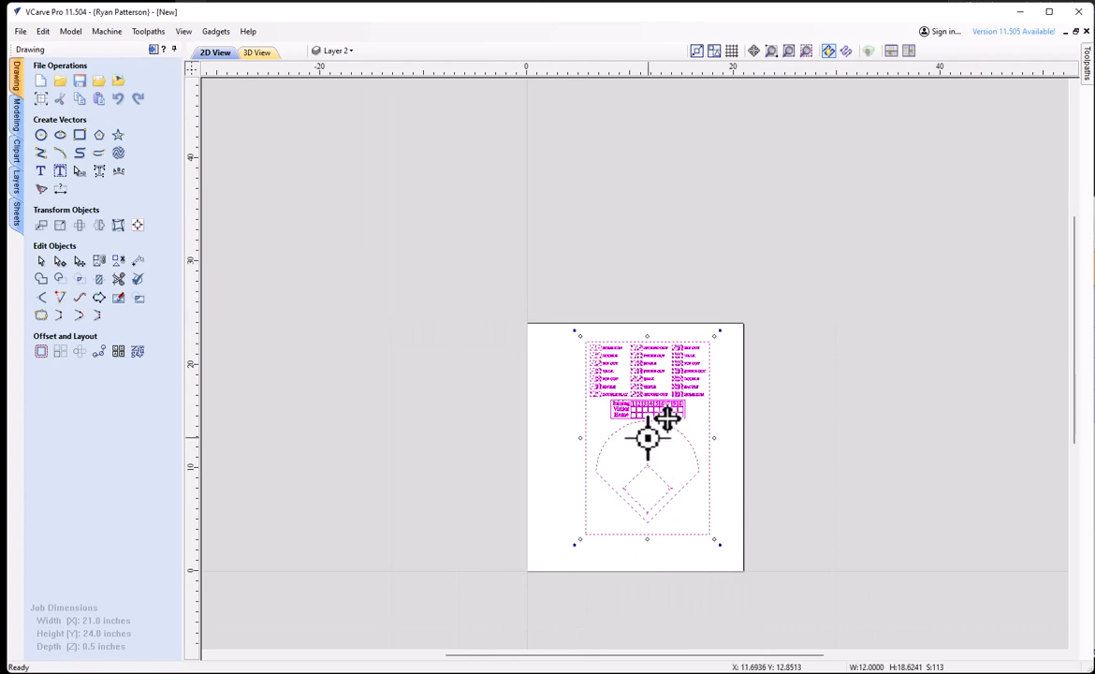
left_click_drag(651, 435, 631, 455)
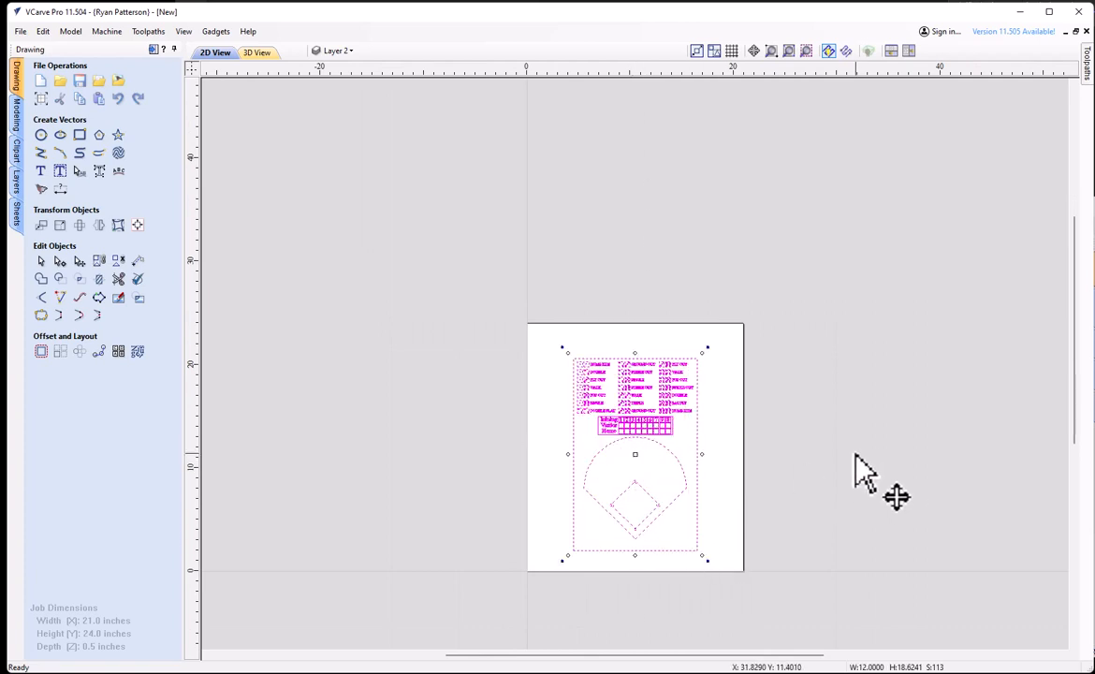
left_click(716, 395)
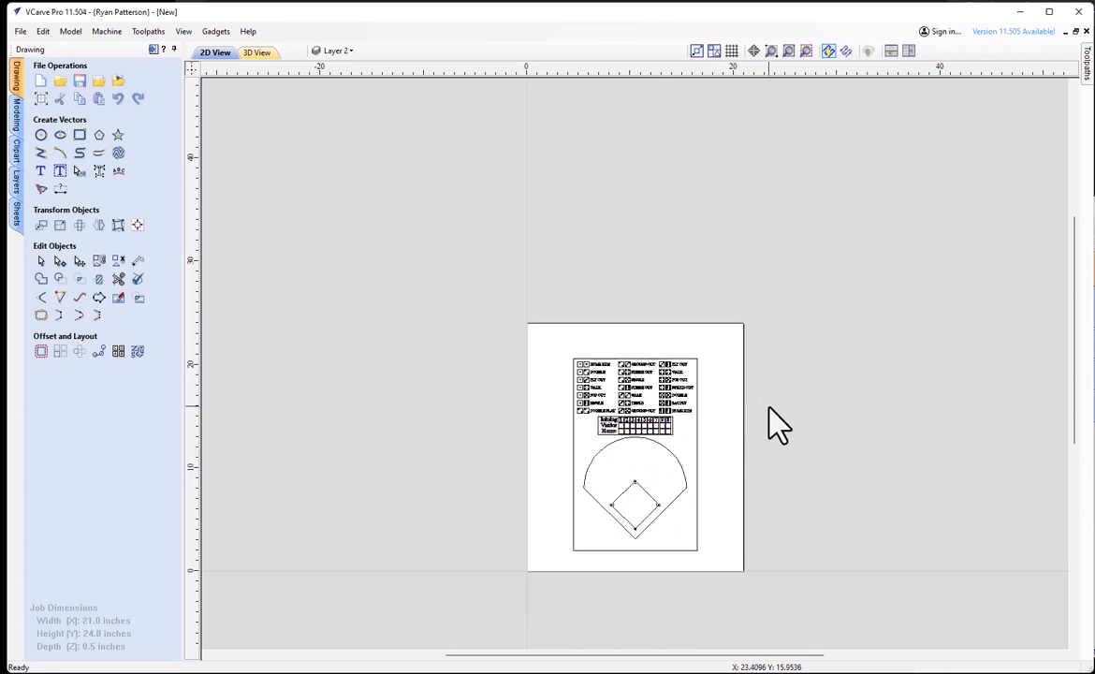